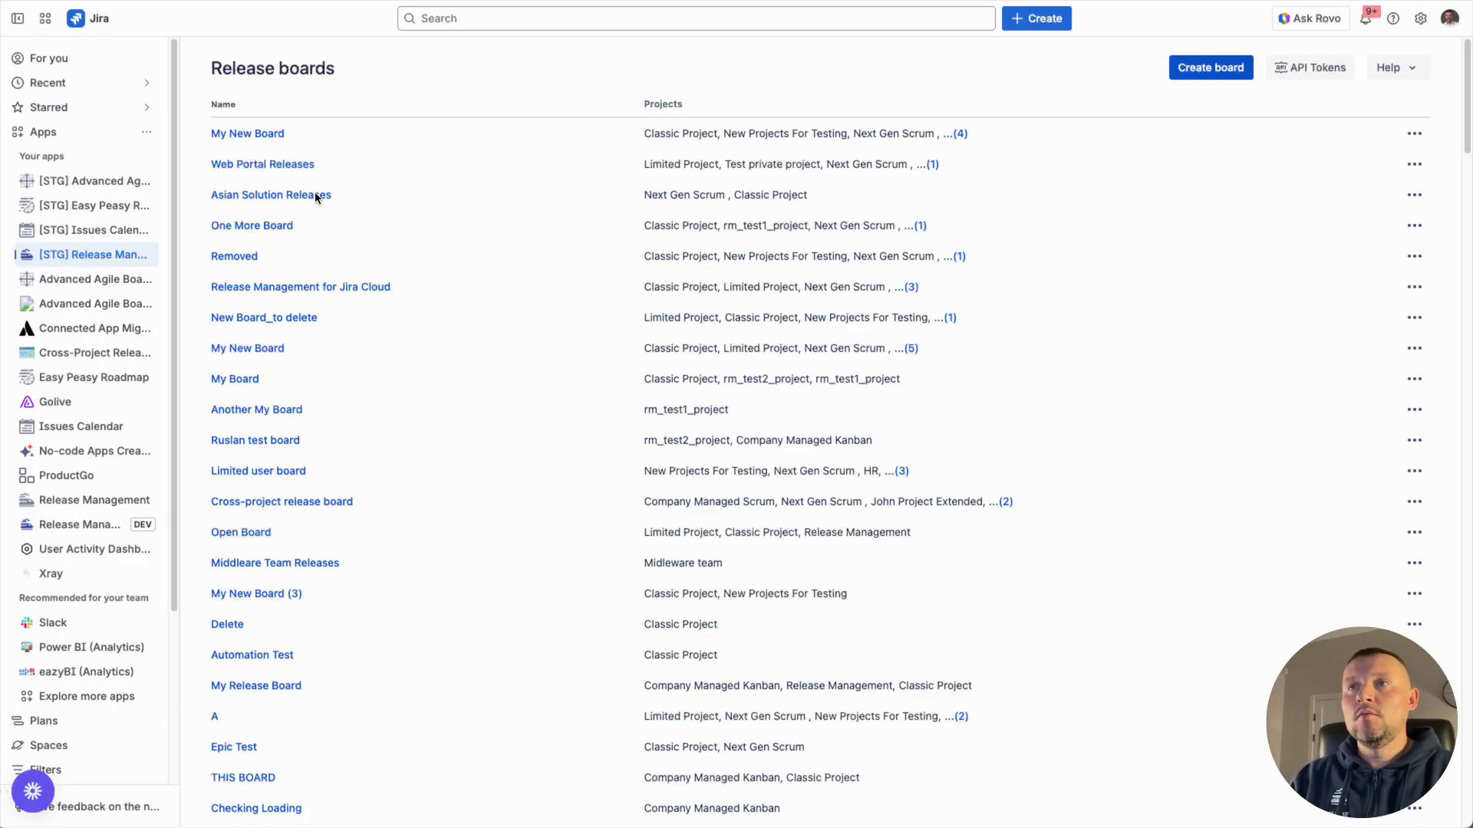
# Step: Create a release board named Test 1 with the Core Banking Team Demo, Company Managed Kanban and Company Managed Scrum projects
pyautogui.click(1210, 68)
pyautogui.write('Test 1')
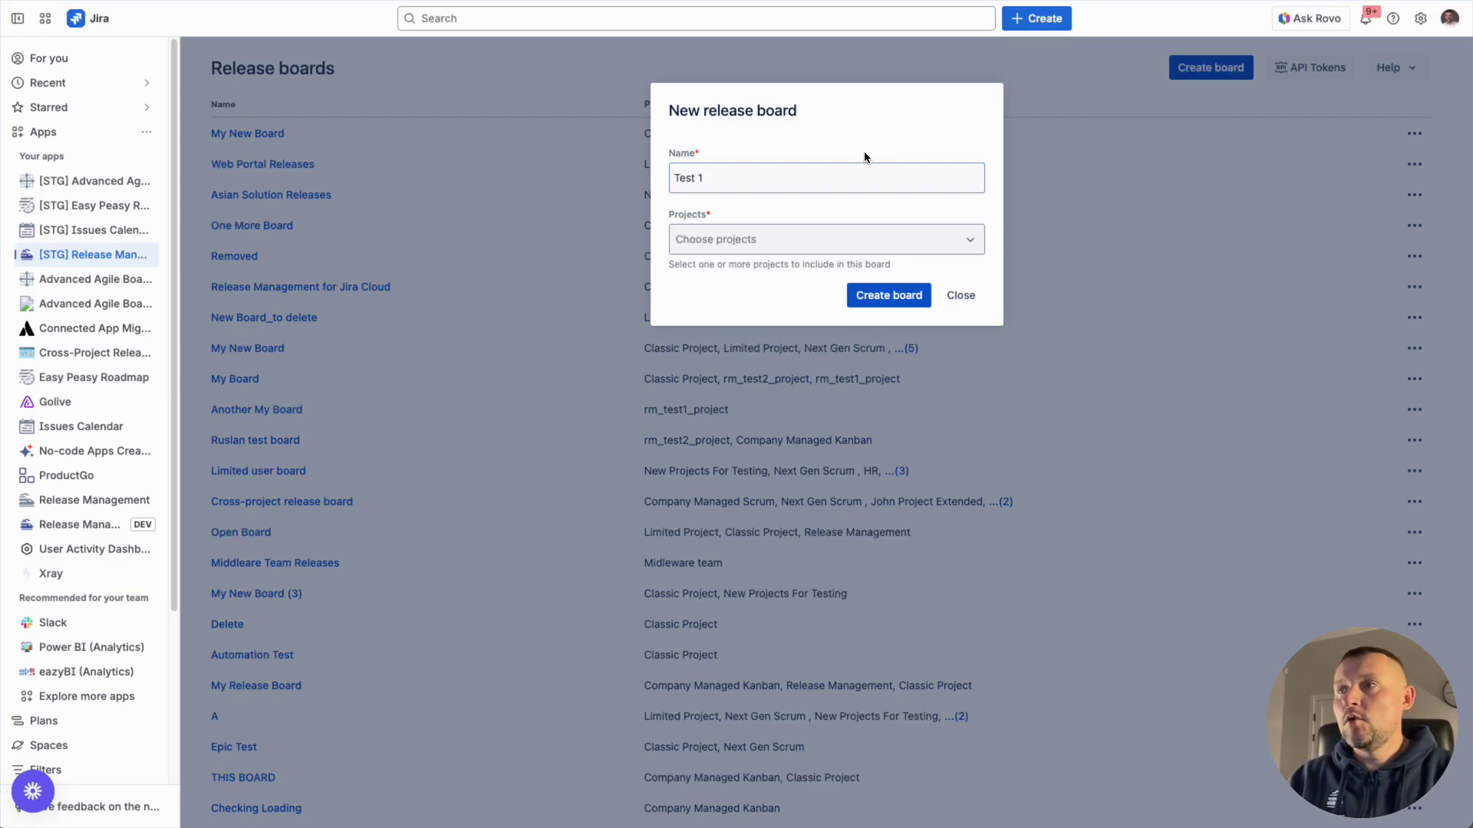
pyautogui.click(747, 240)
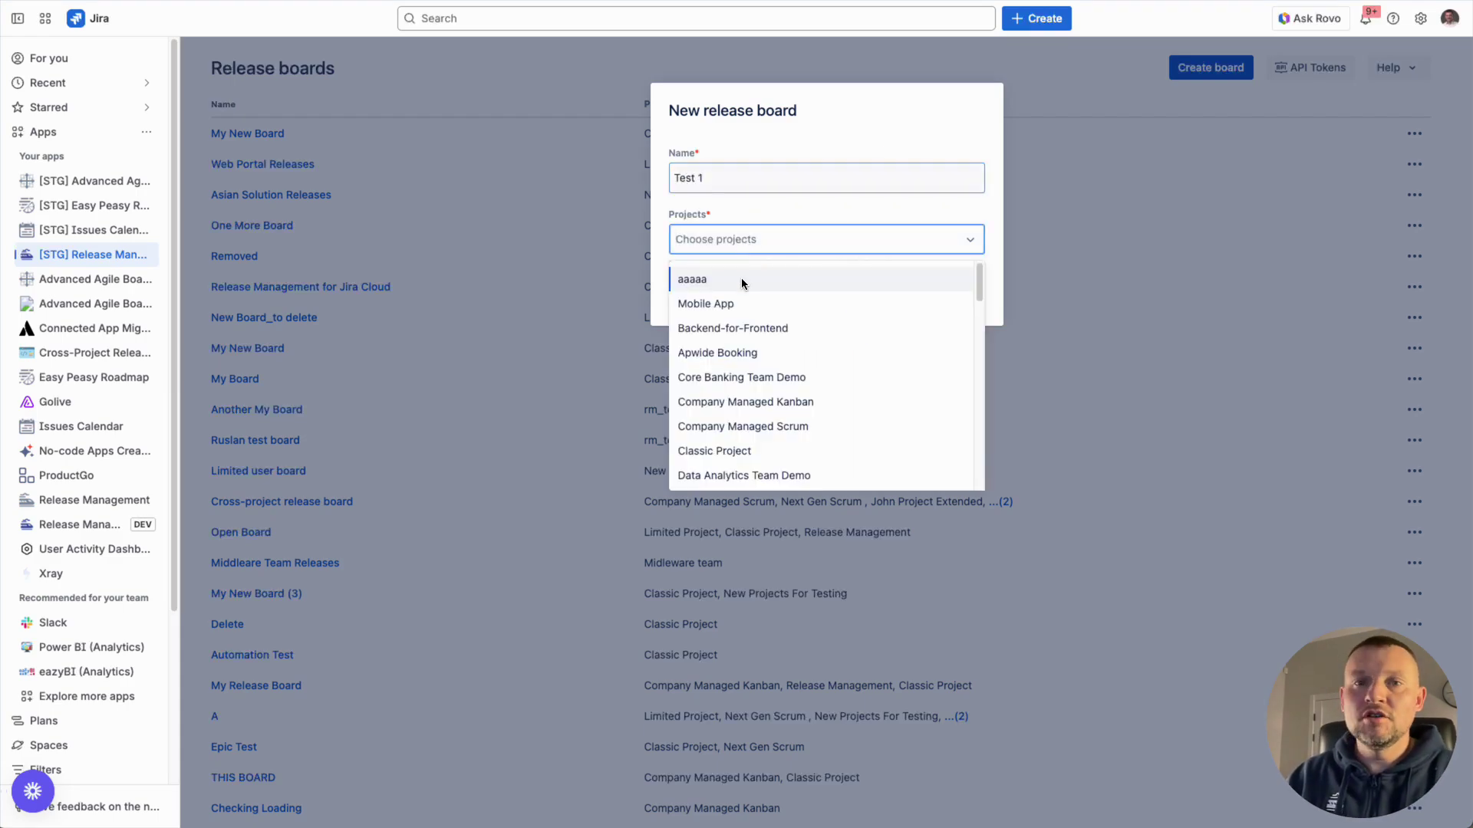
pyautogui.click(749, 378)
pyautogui.click(858, 233)
pyautogui.click(771, 379)
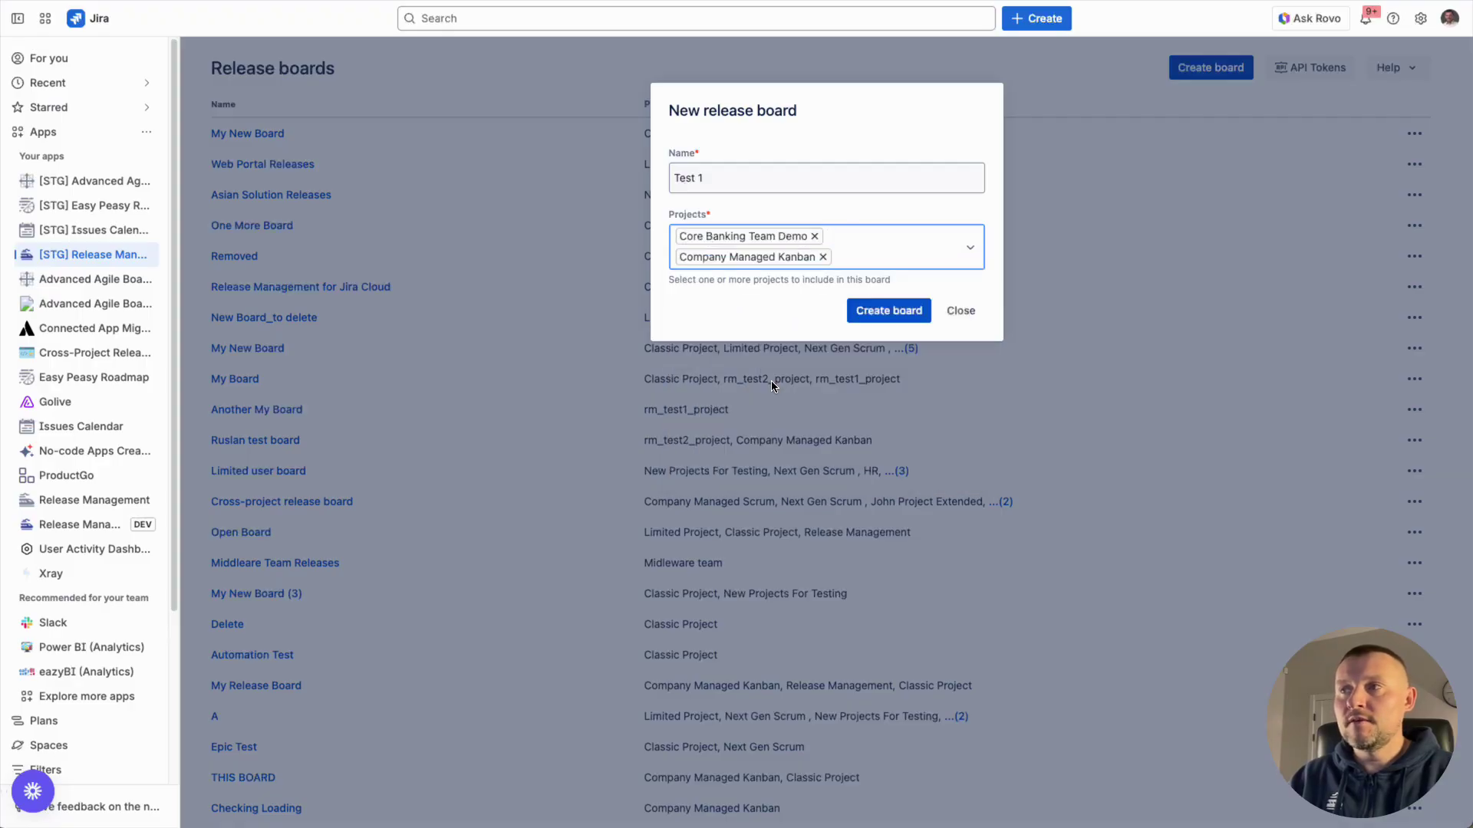
pyautogui.click(875, 250)
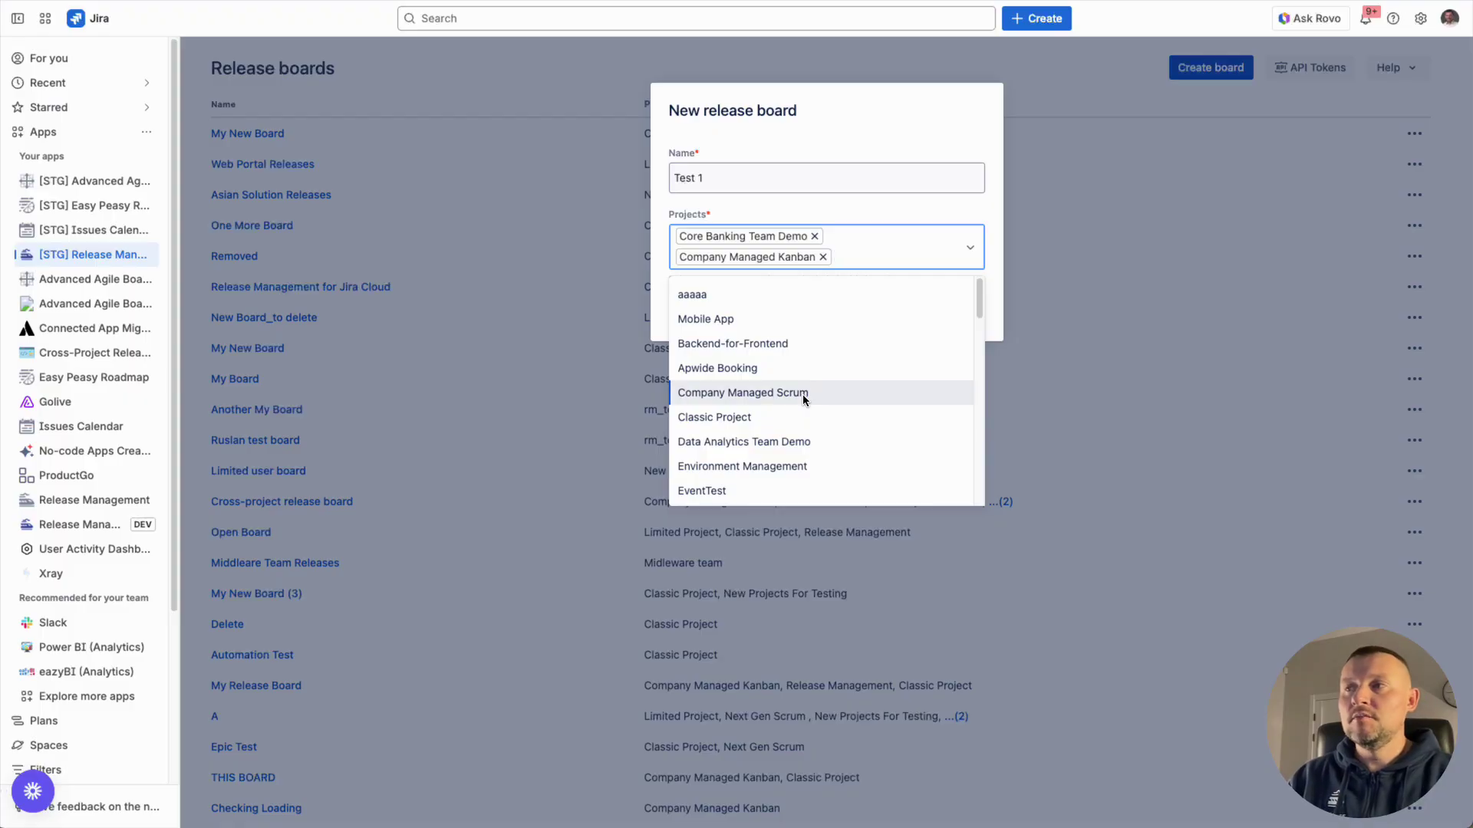
pyautogui.click(799, 397)
pyautogui.click(882, 330)
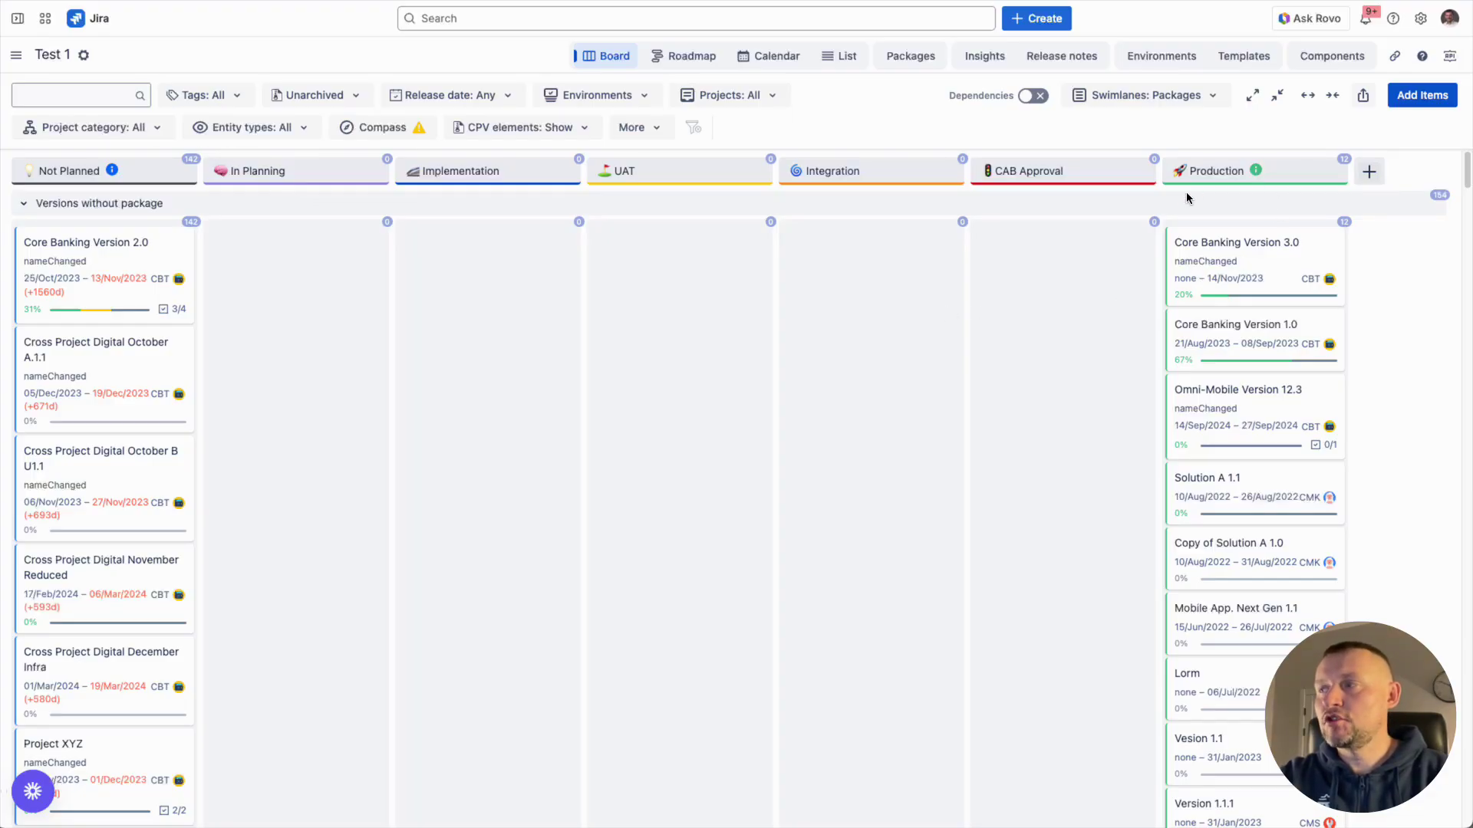
# Step: Look over the Test 1 board's columns, and examine its package and version properties and the available property types in the board settings
pyautogui.scroll(-10, 357, 324)
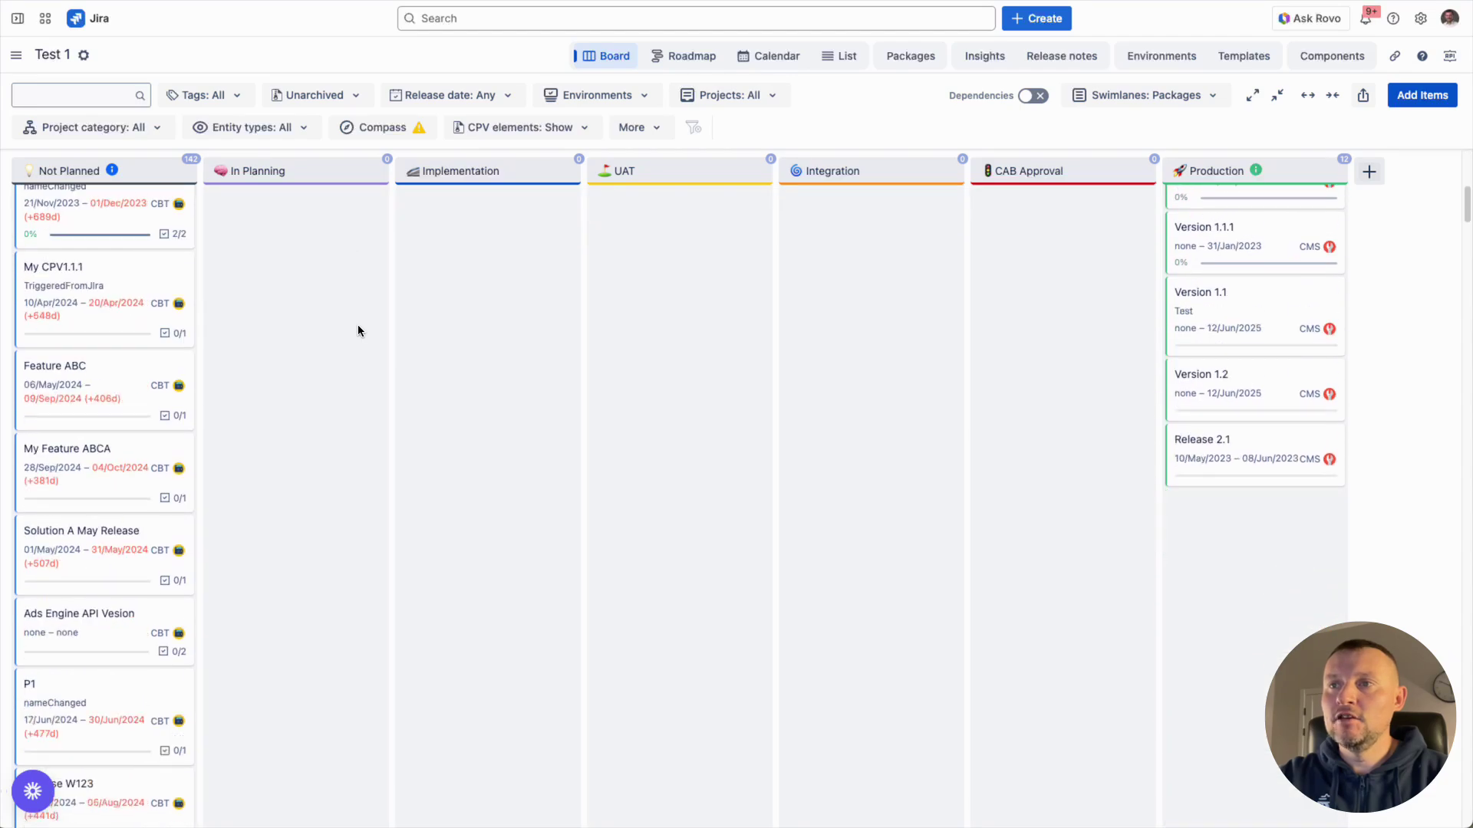
pyautogui.scroll(10, 357, 324)
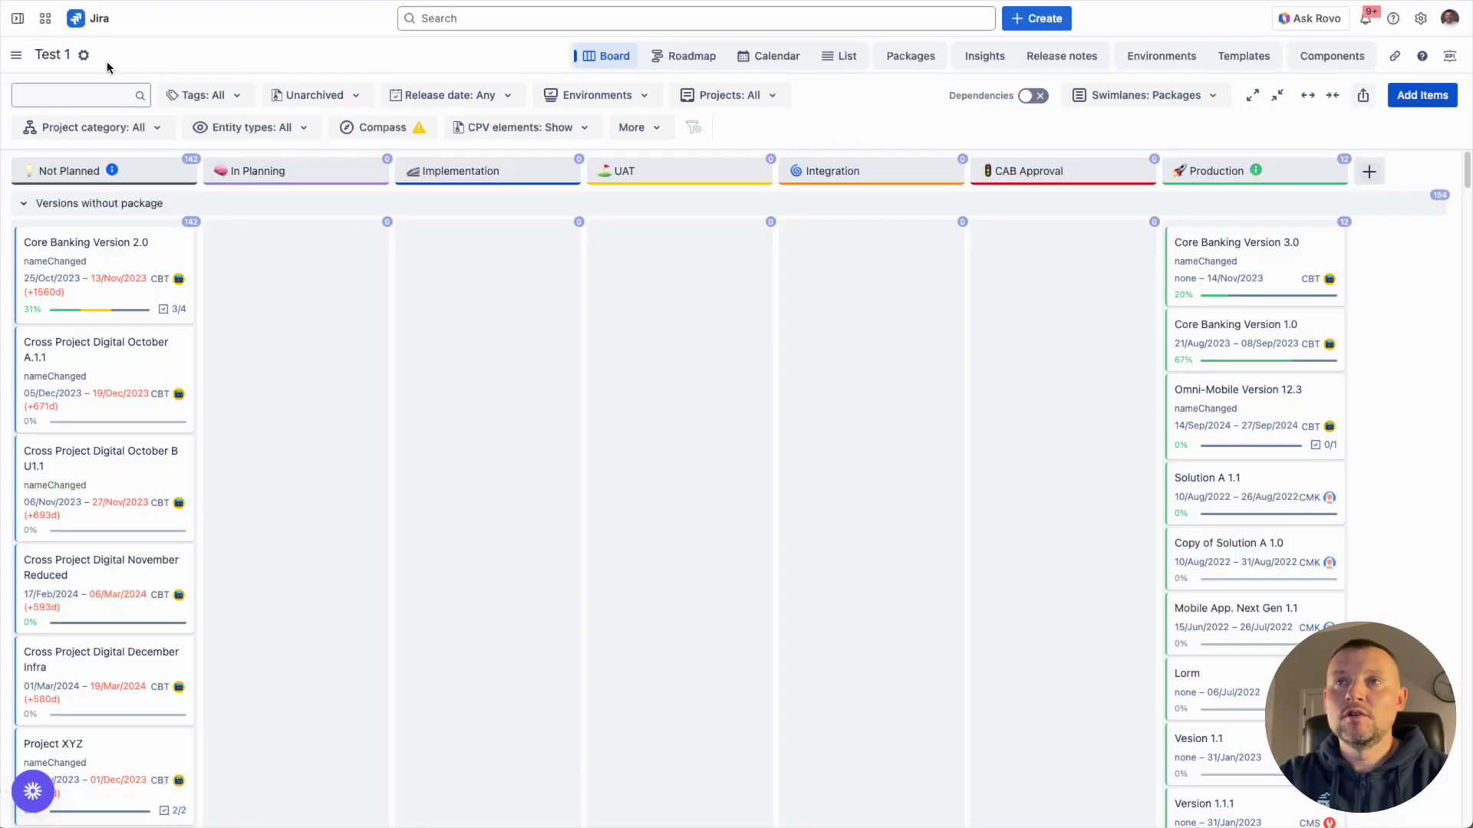
pyautogui.click(85, 55)
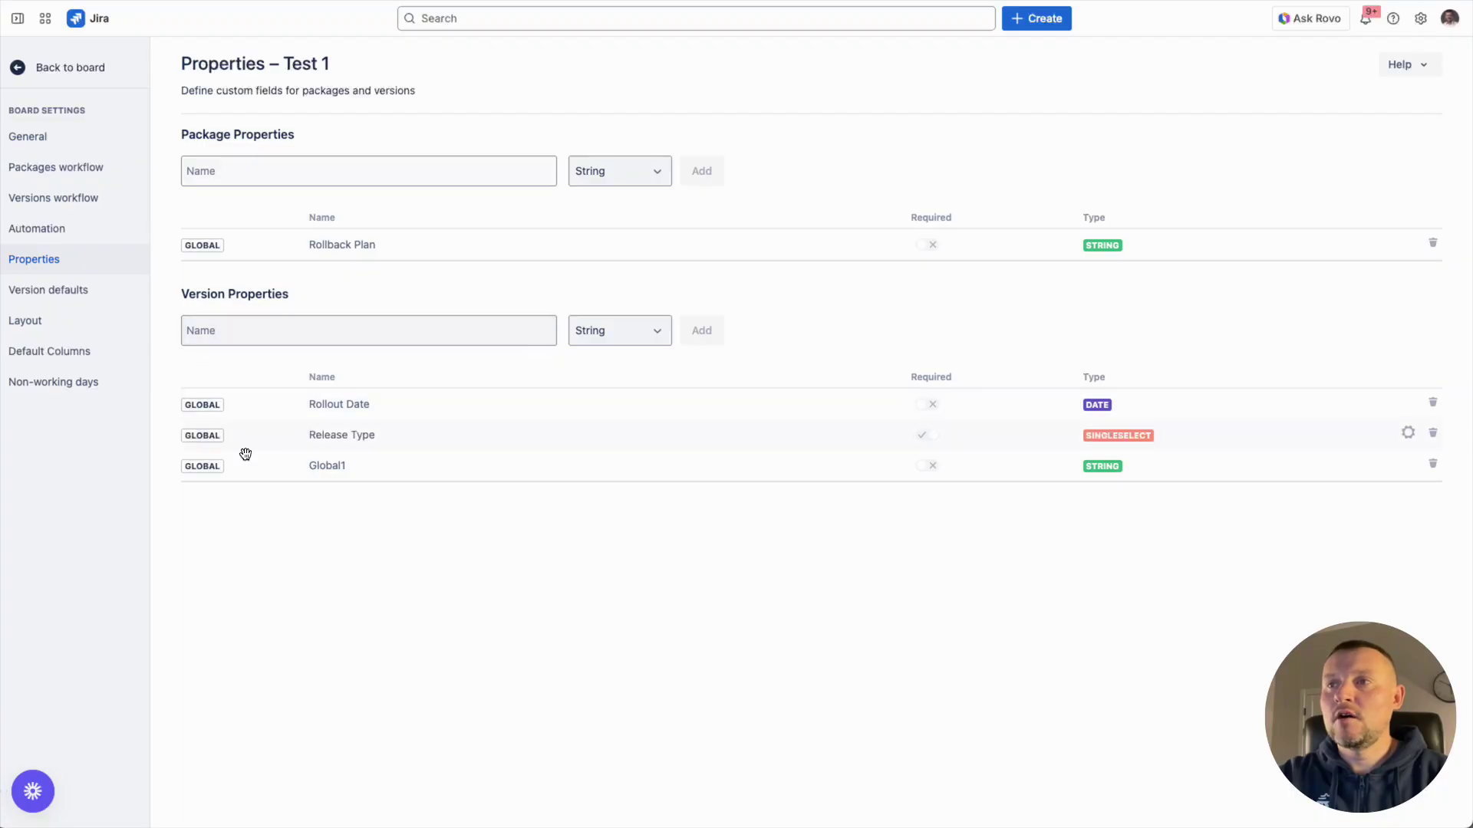
pyautogui.click(593, 343)
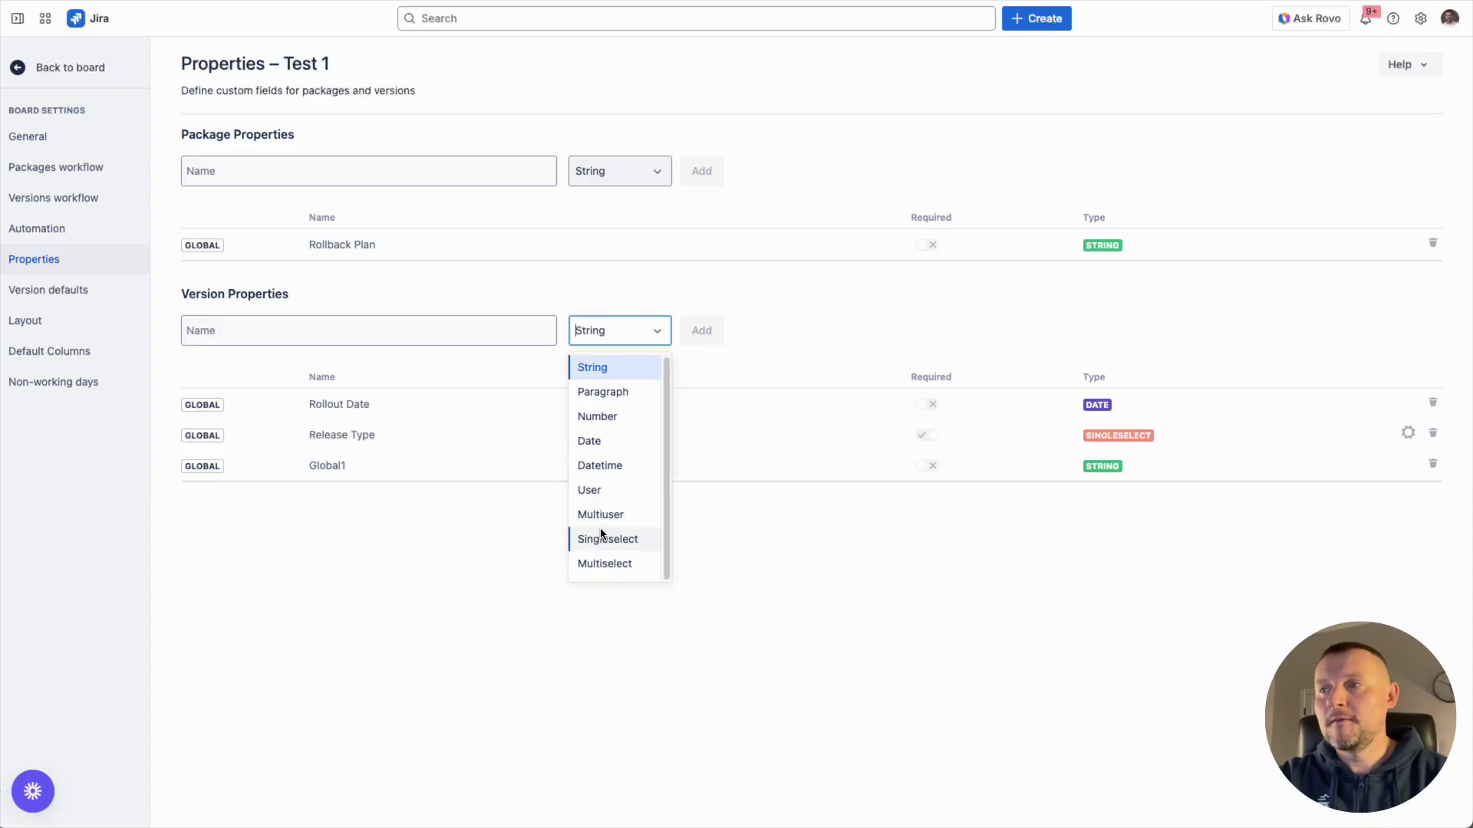
pyautogui.press('Escape')
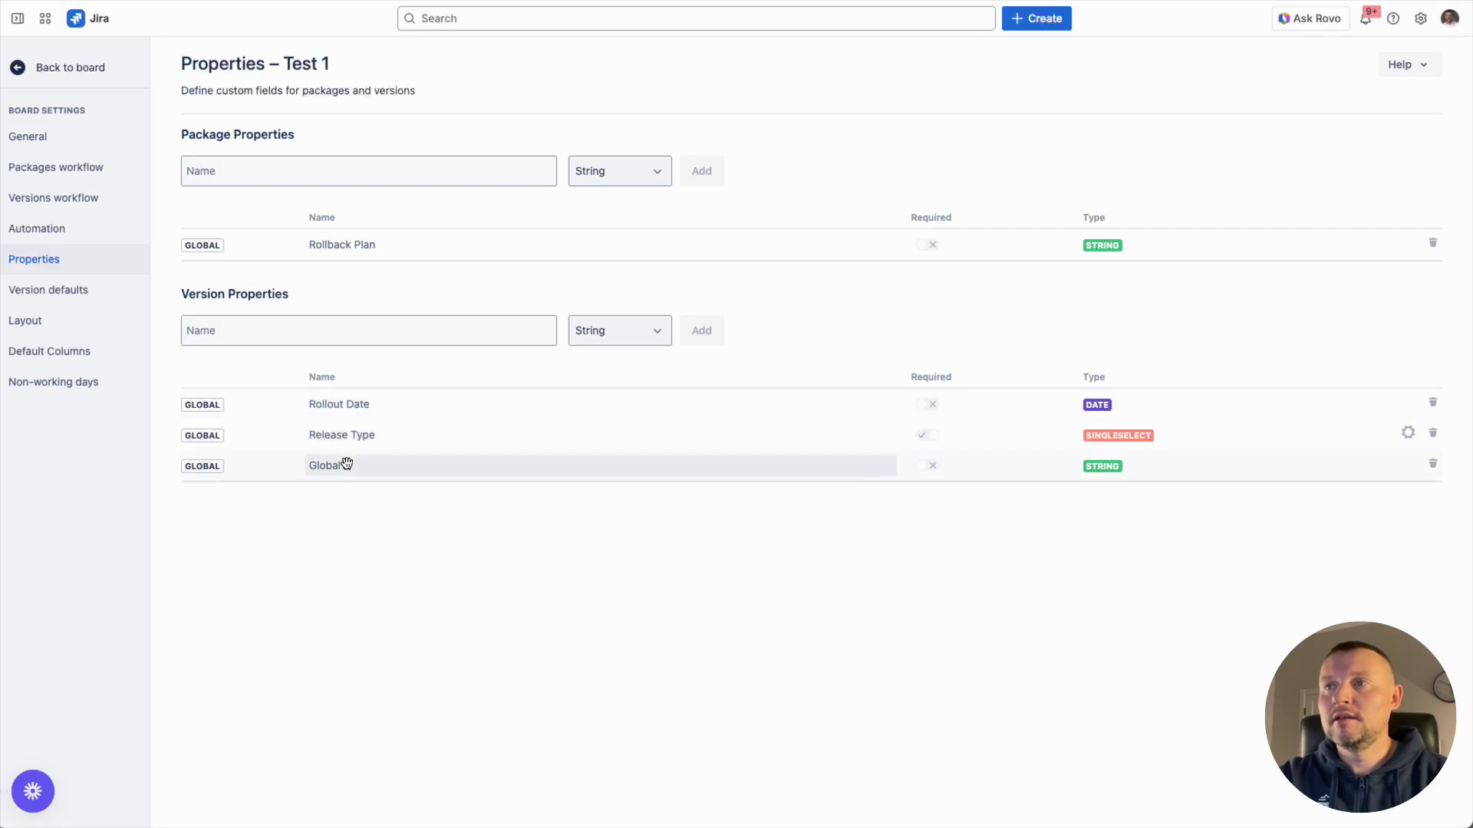
pyautogui.click(21, 66)
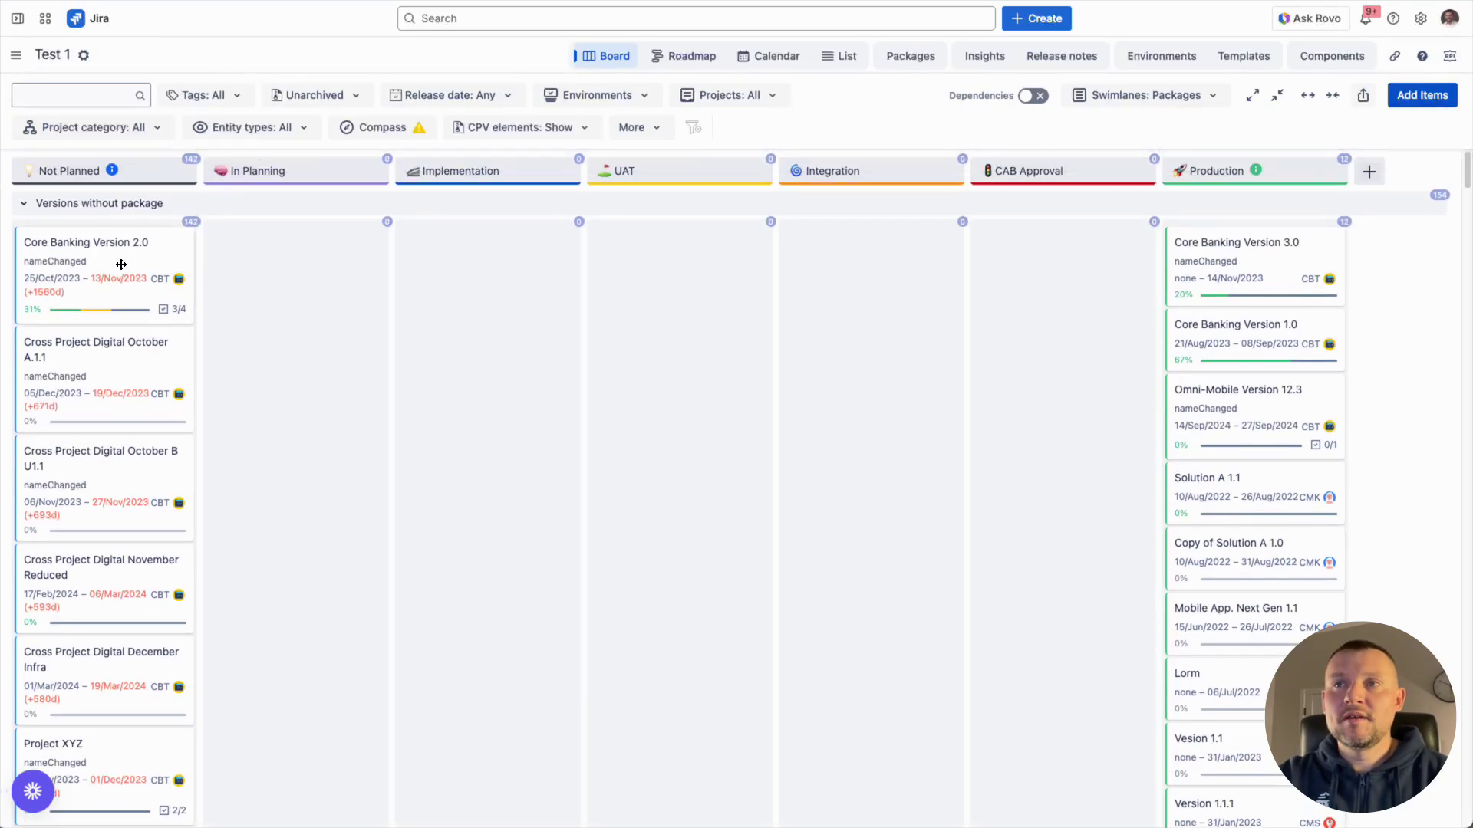
# Step: Examine the properties in the details of Core Banking Version 2.0
pyautogui.click(100, 283)
pyautogui.scroll(-3, 1011, 482)
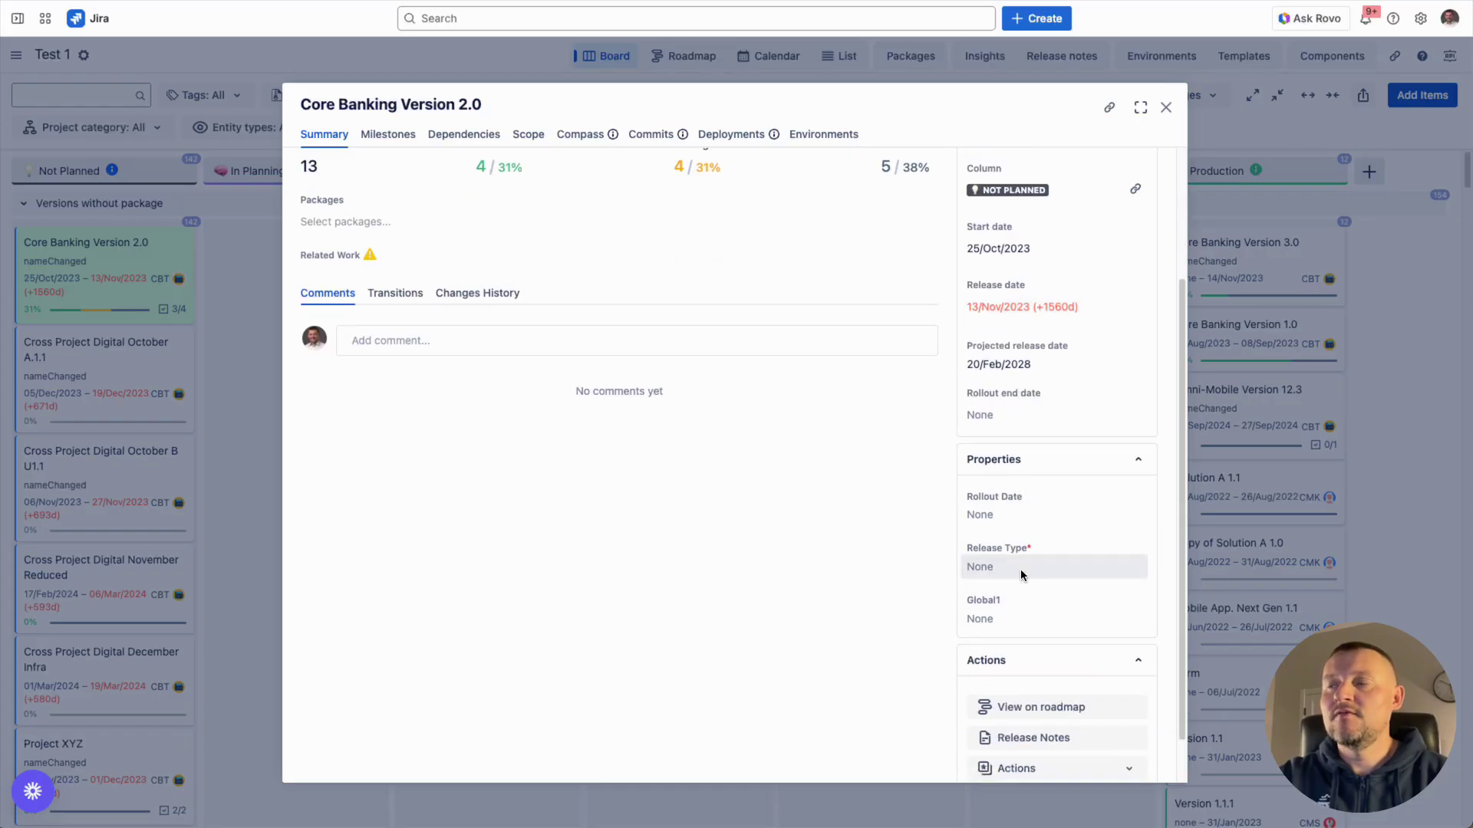
pyautogui.scroll(3, 669, 431)
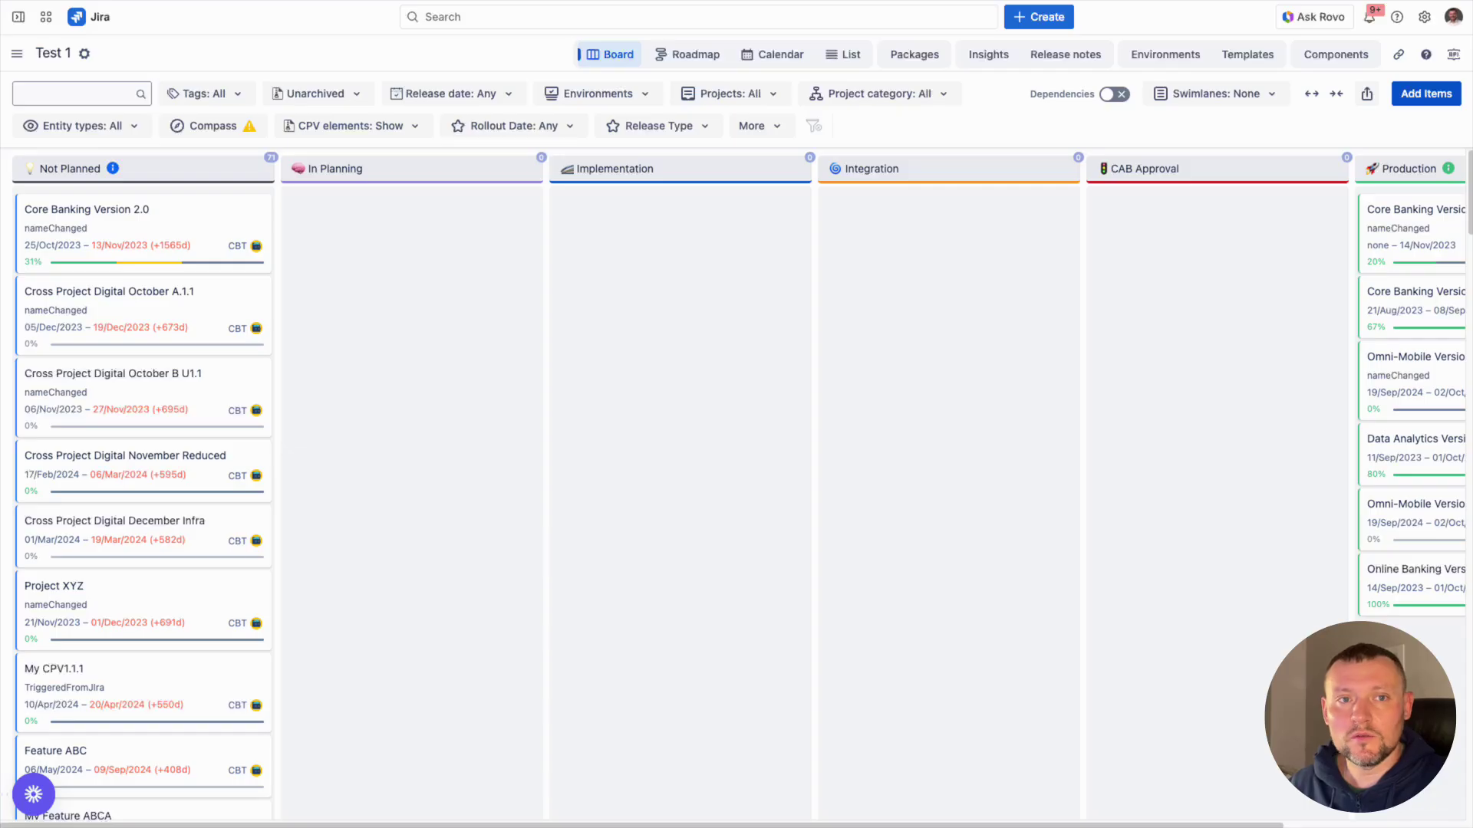
# Step: Start a new version in the In Planning column for the Core Banking Team Demo and Data Analytics Team Demo projects
pyautogui.click(428, 354)
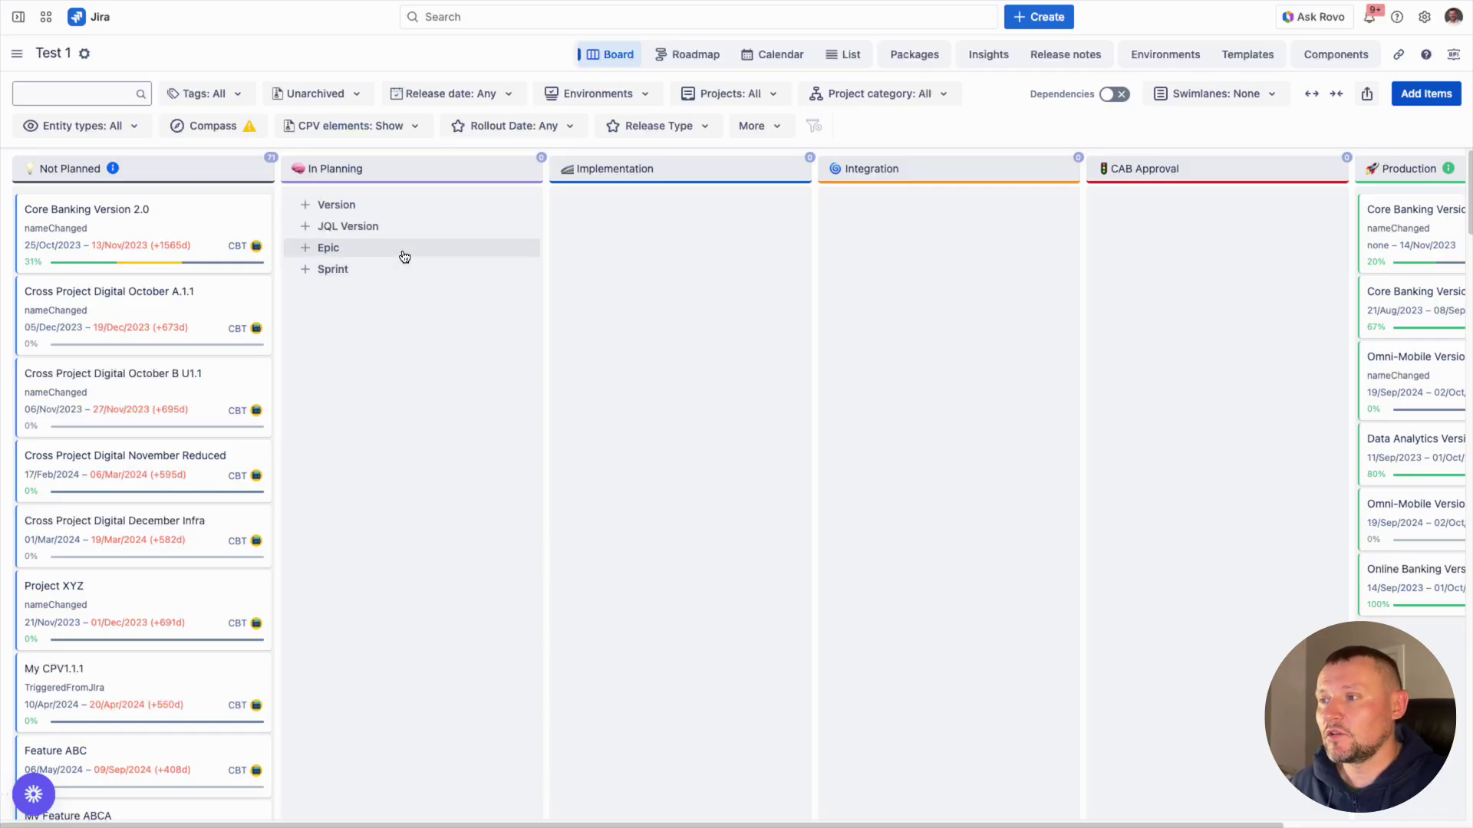
pyautogui.click(359, 208)
pyautogui.click(445, 182)
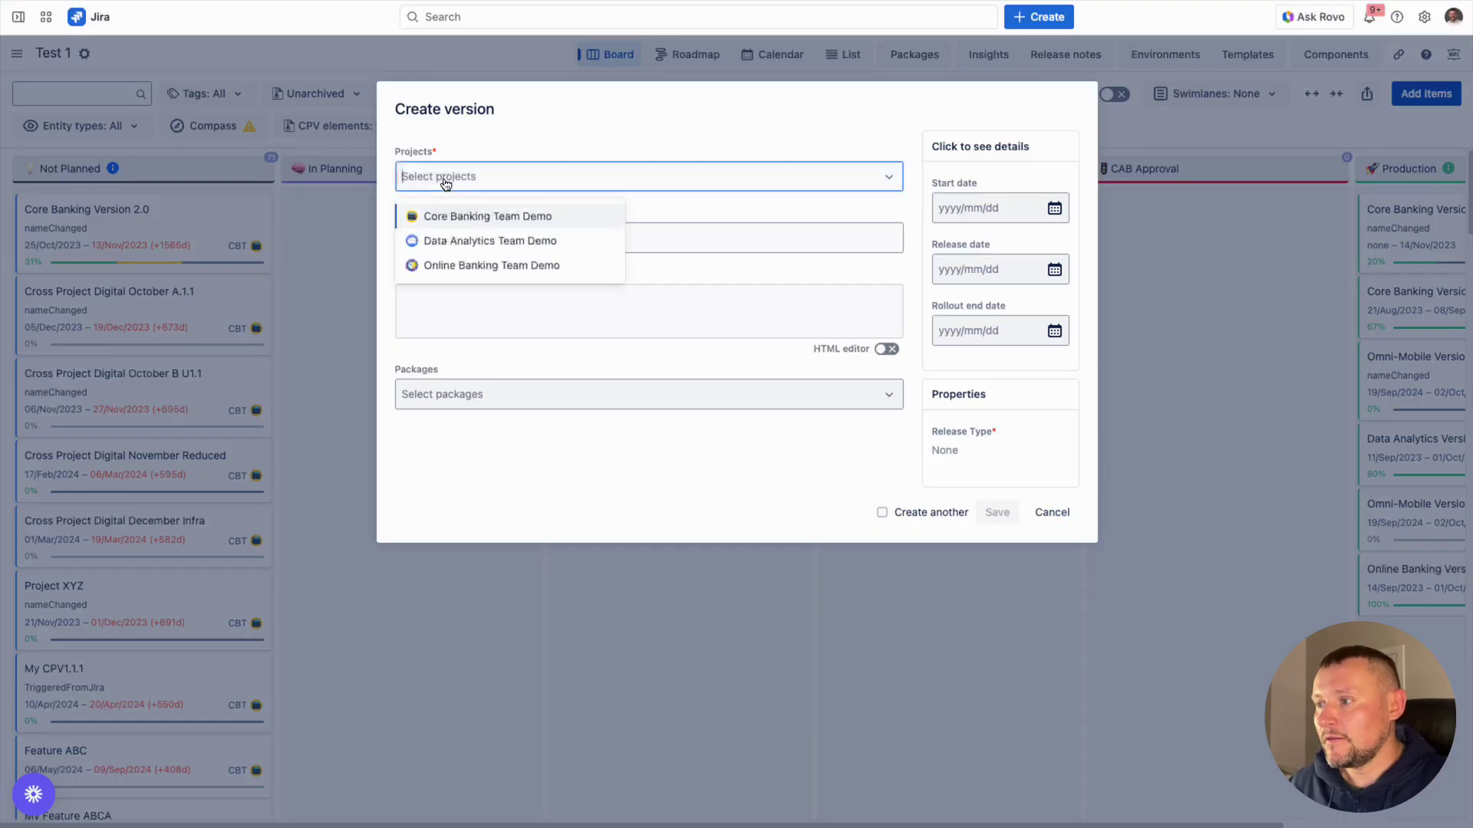
pyautogui.click(454, 222)
pyautogui.click(603, 187)
pyautogui.click(567, 215)
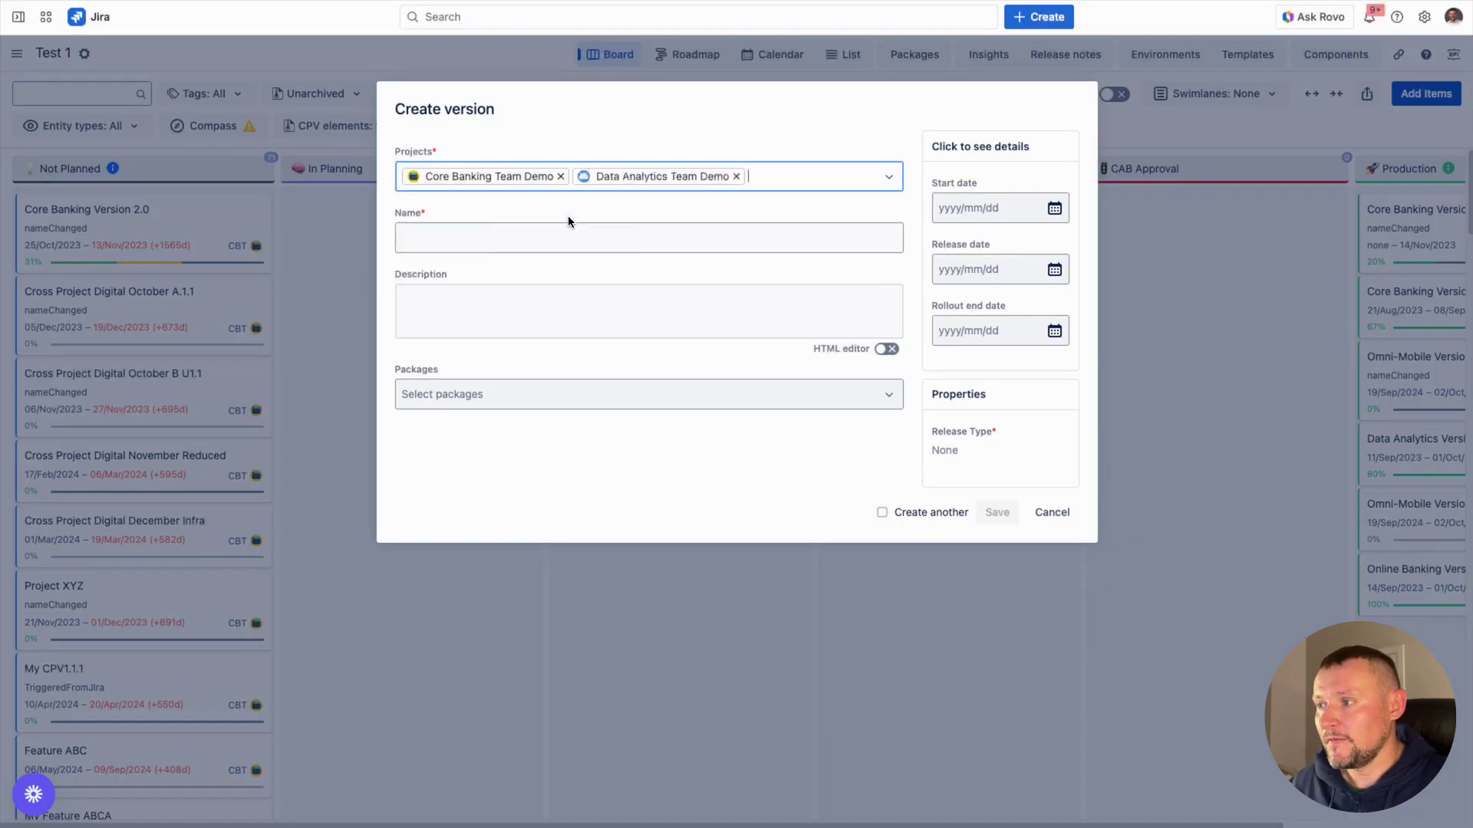
# Step: Name the new version "Some name", choose its required Release Type and save it
pyautogui.click(523, 238)
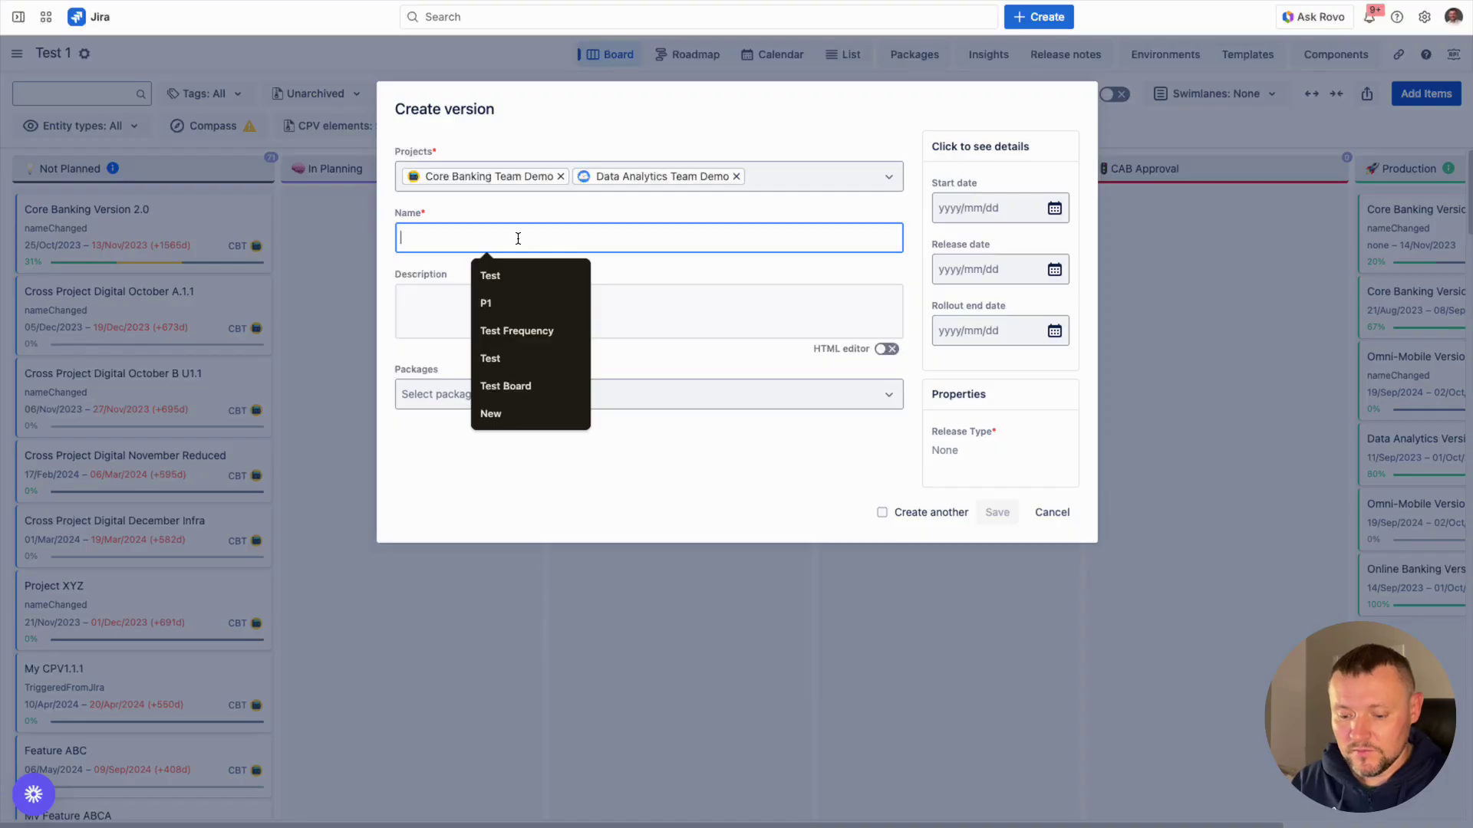
pyautogui.write('Some name')
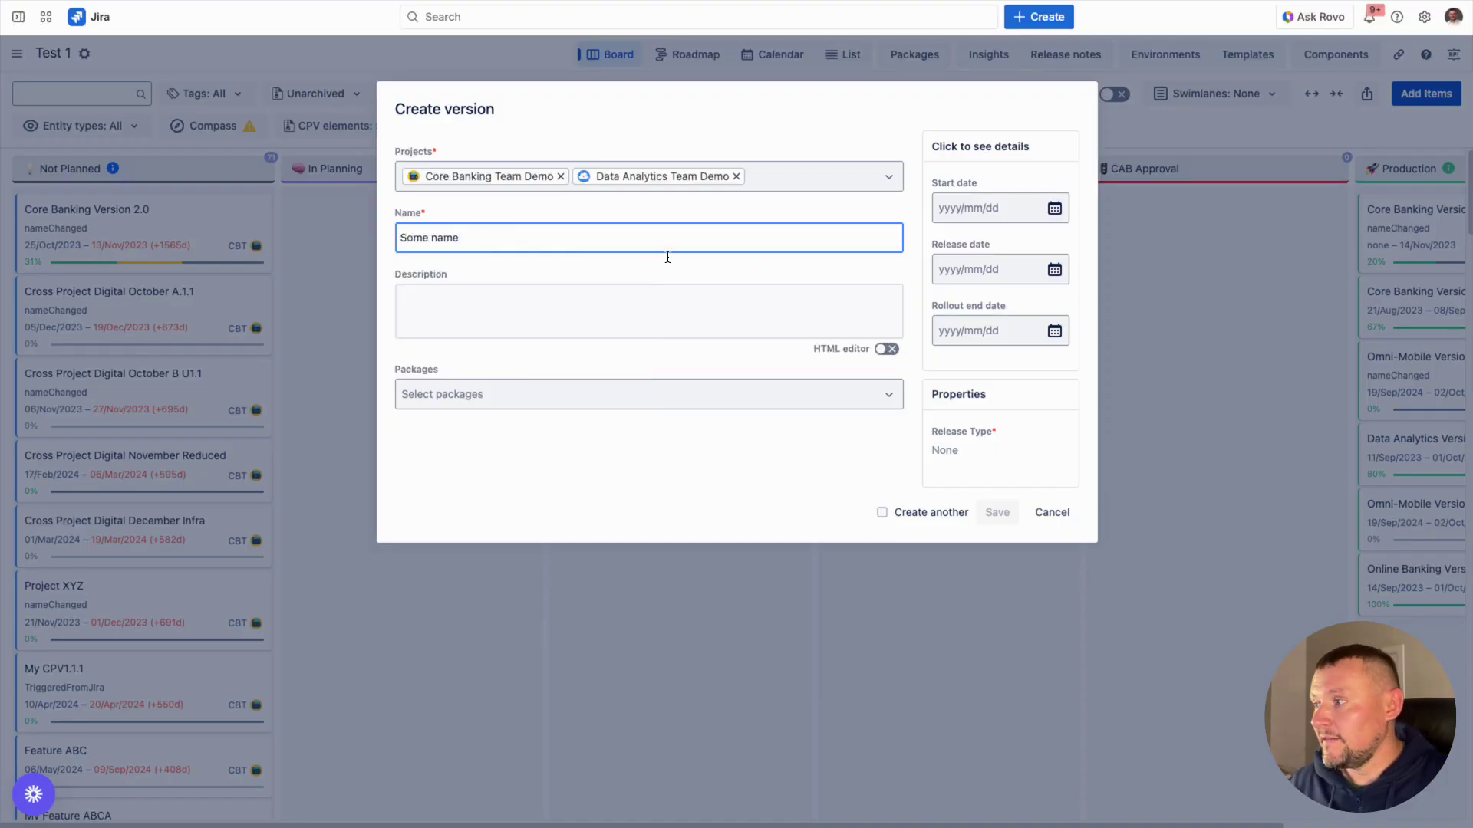
pyautogui.click(959, 460)
pyautogui.click(976, 509)
pyautogui.click(998, 512)
pyautogui.click(805, 203)
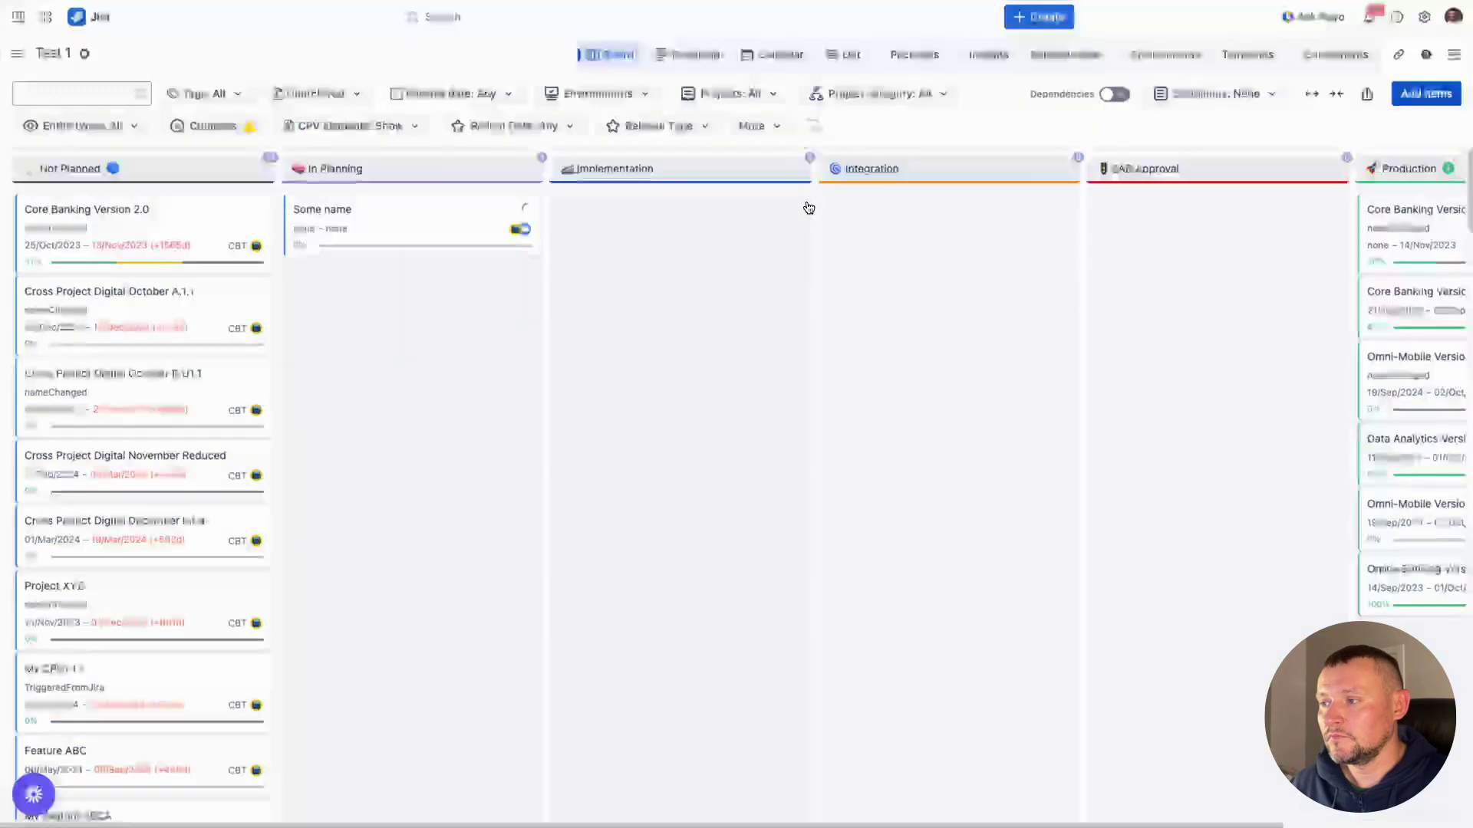
# Step: Check the Release Type property in the details of Core Banking Version 2.0
pyautogui.moveTo(417, 286)
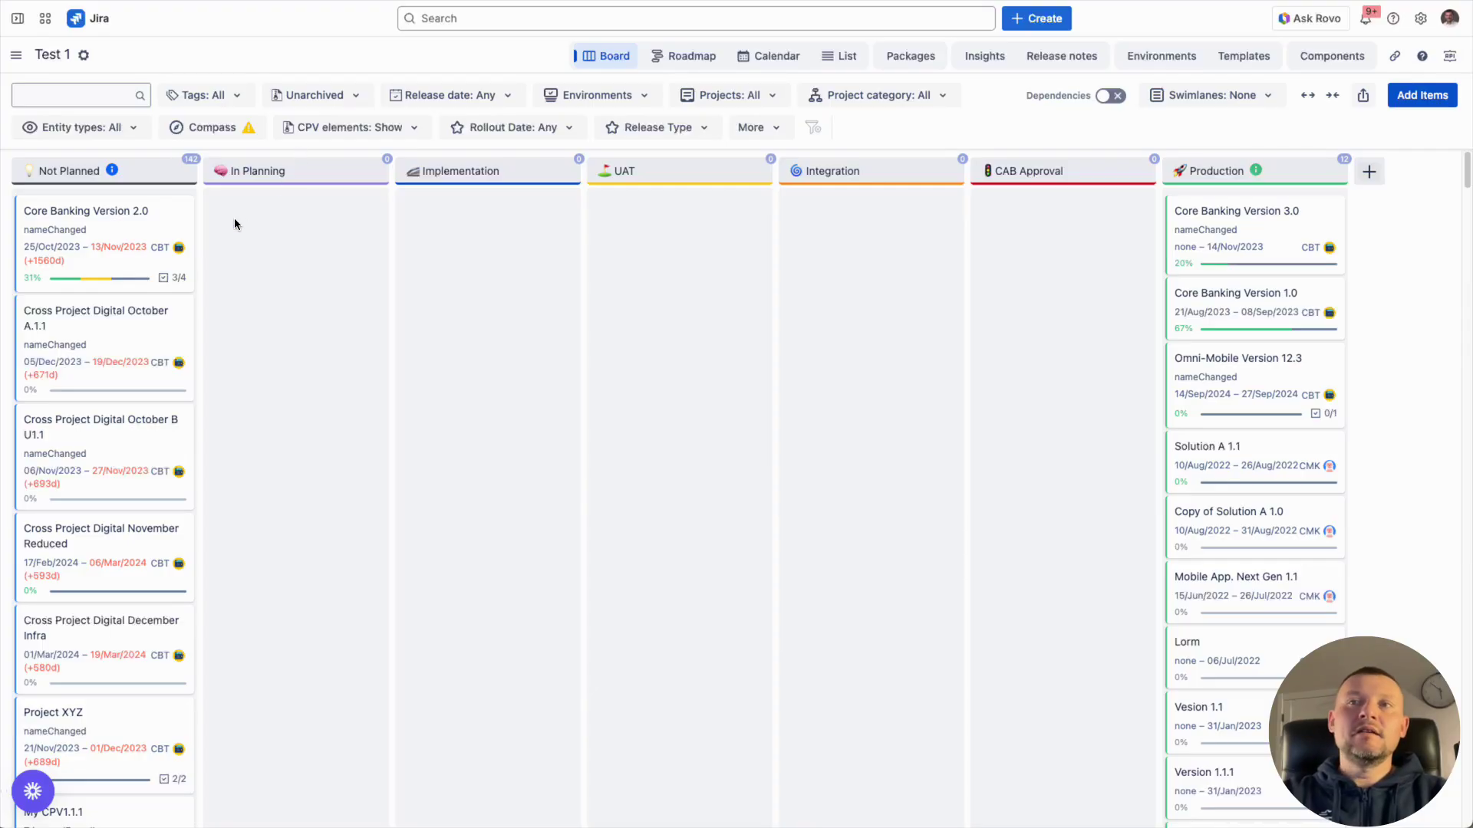
pyautogui.click(142, 216)
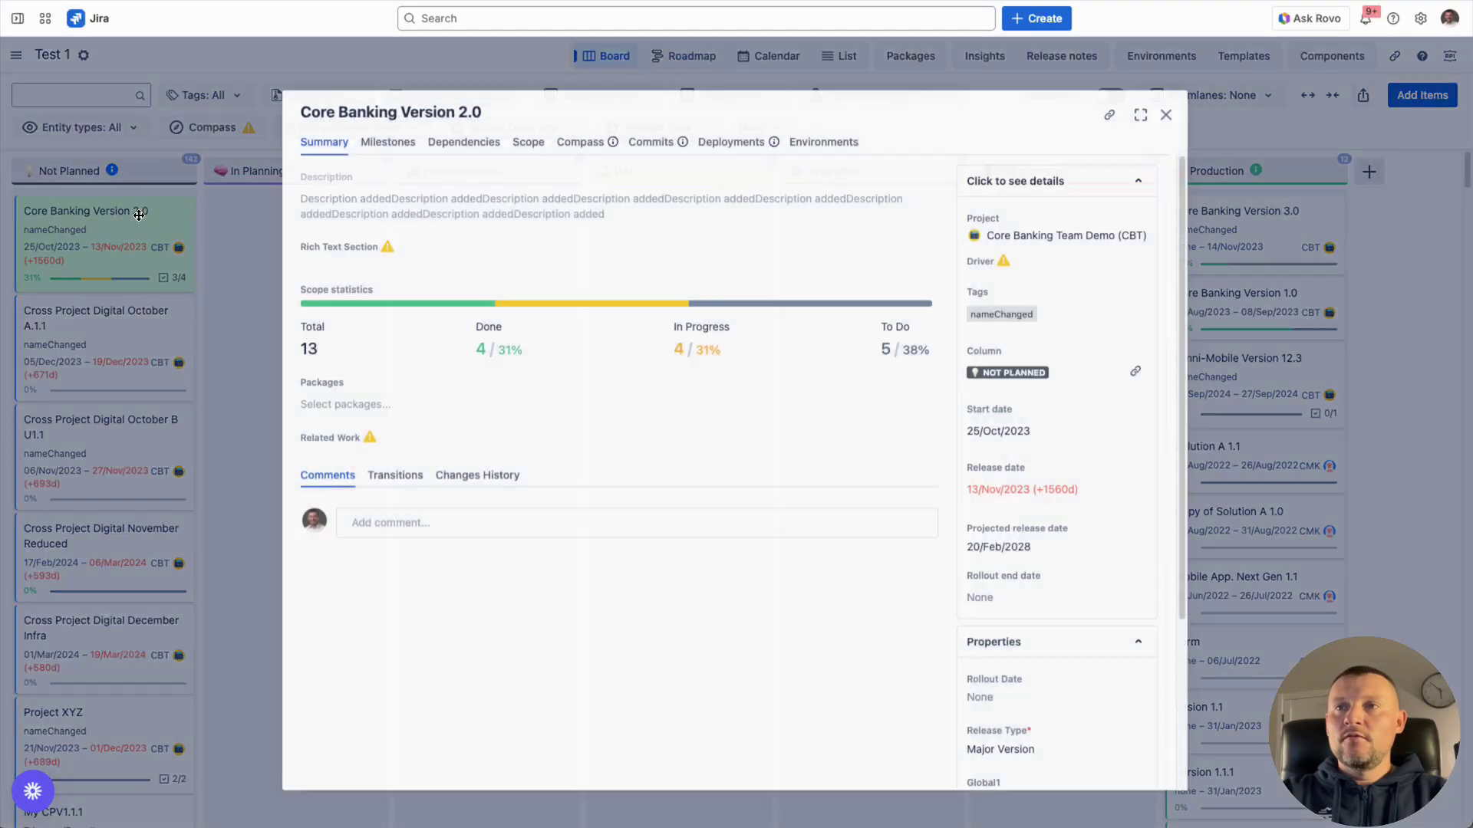
pyautogui.scroll(-2, 1025, 507)
pyautogui.scroll(-2, 1025, 507)
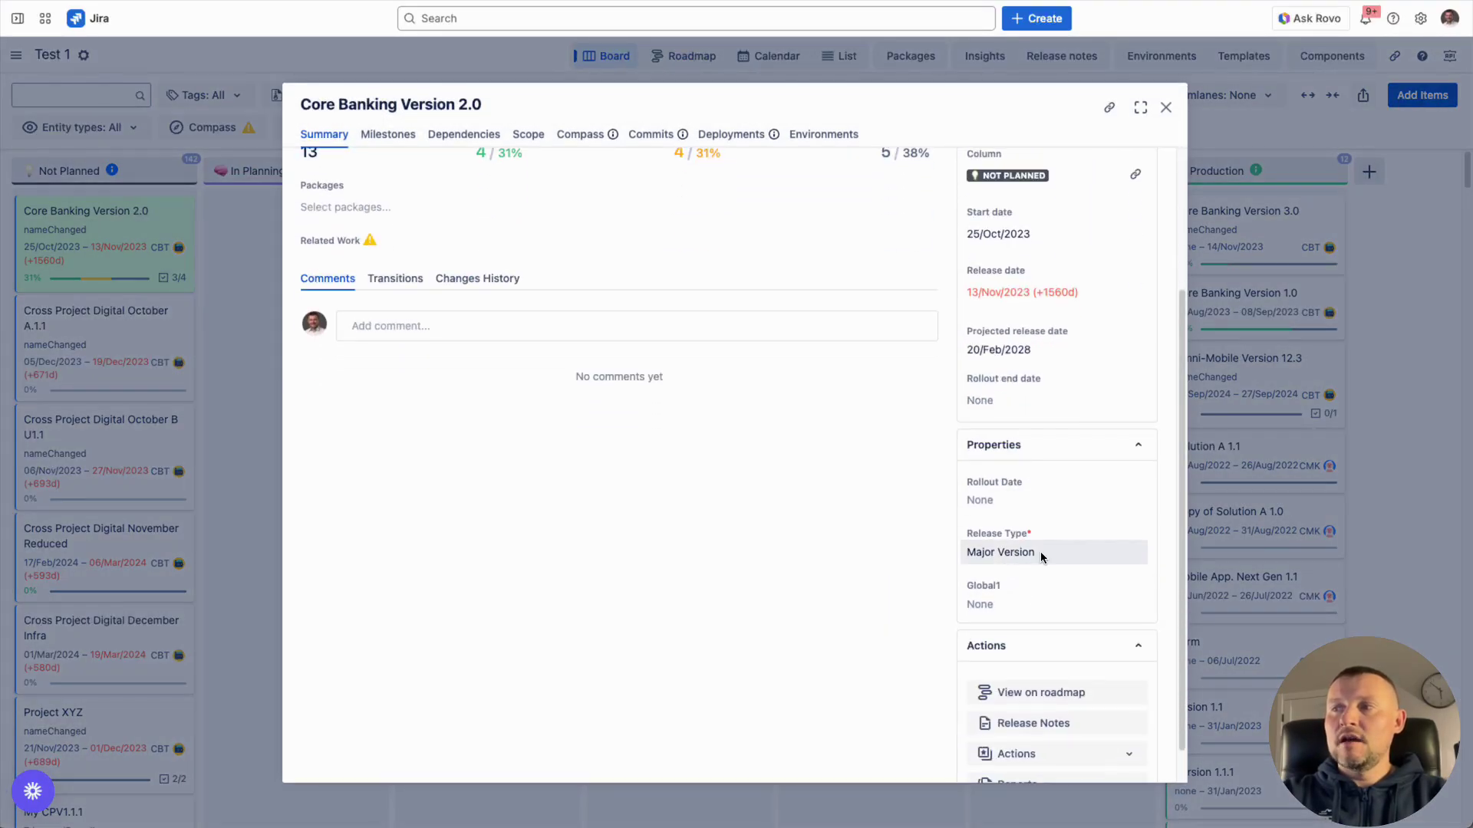
pyautogui.click(204, 372)
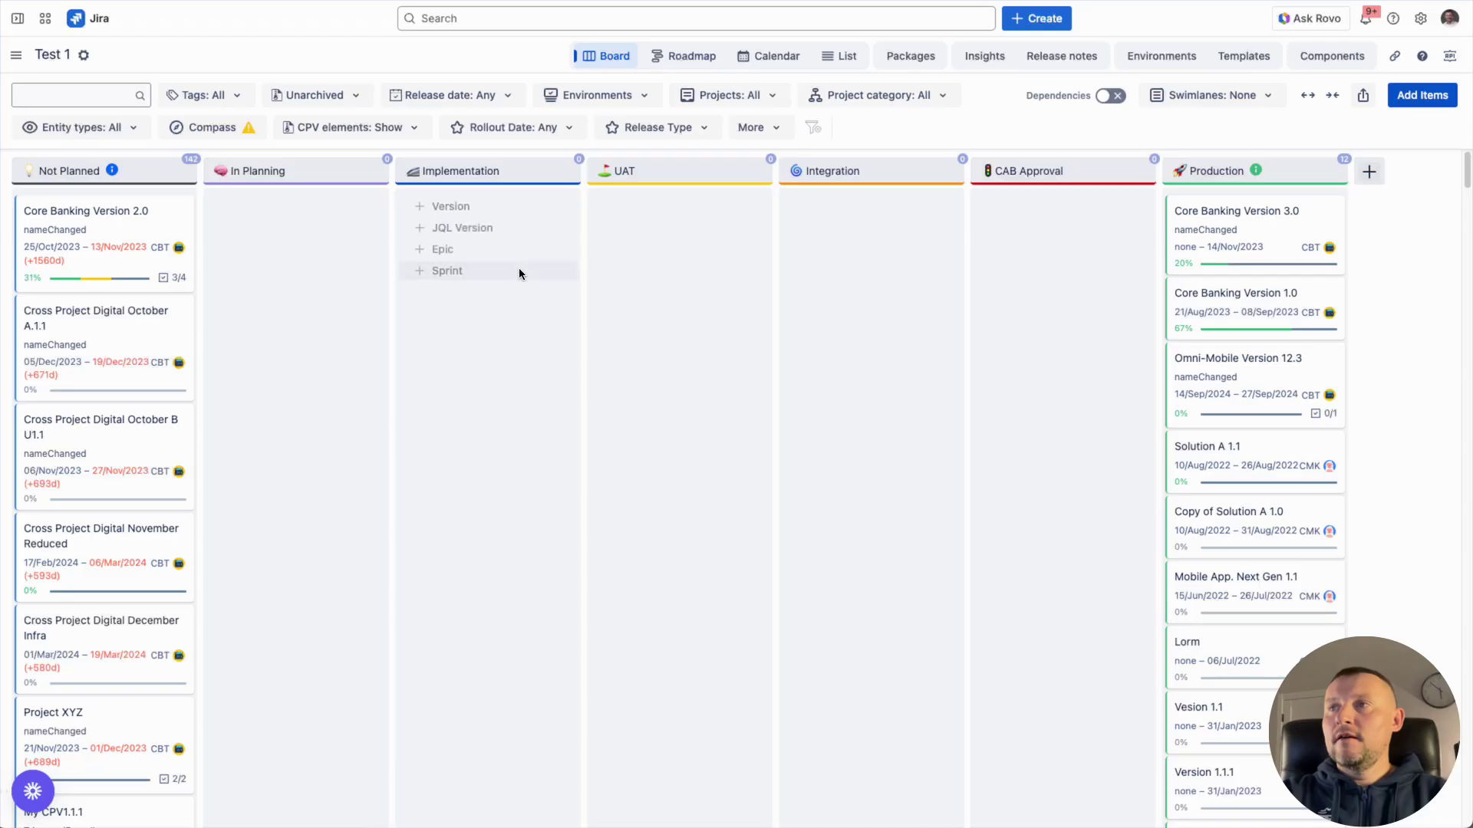
# Step: Examine which version properties can be shown as additional board filters
pyautogui.click(761, 128)
pyautogui.moveTo(900, 234); pyautogui.dragTo(900, 381)
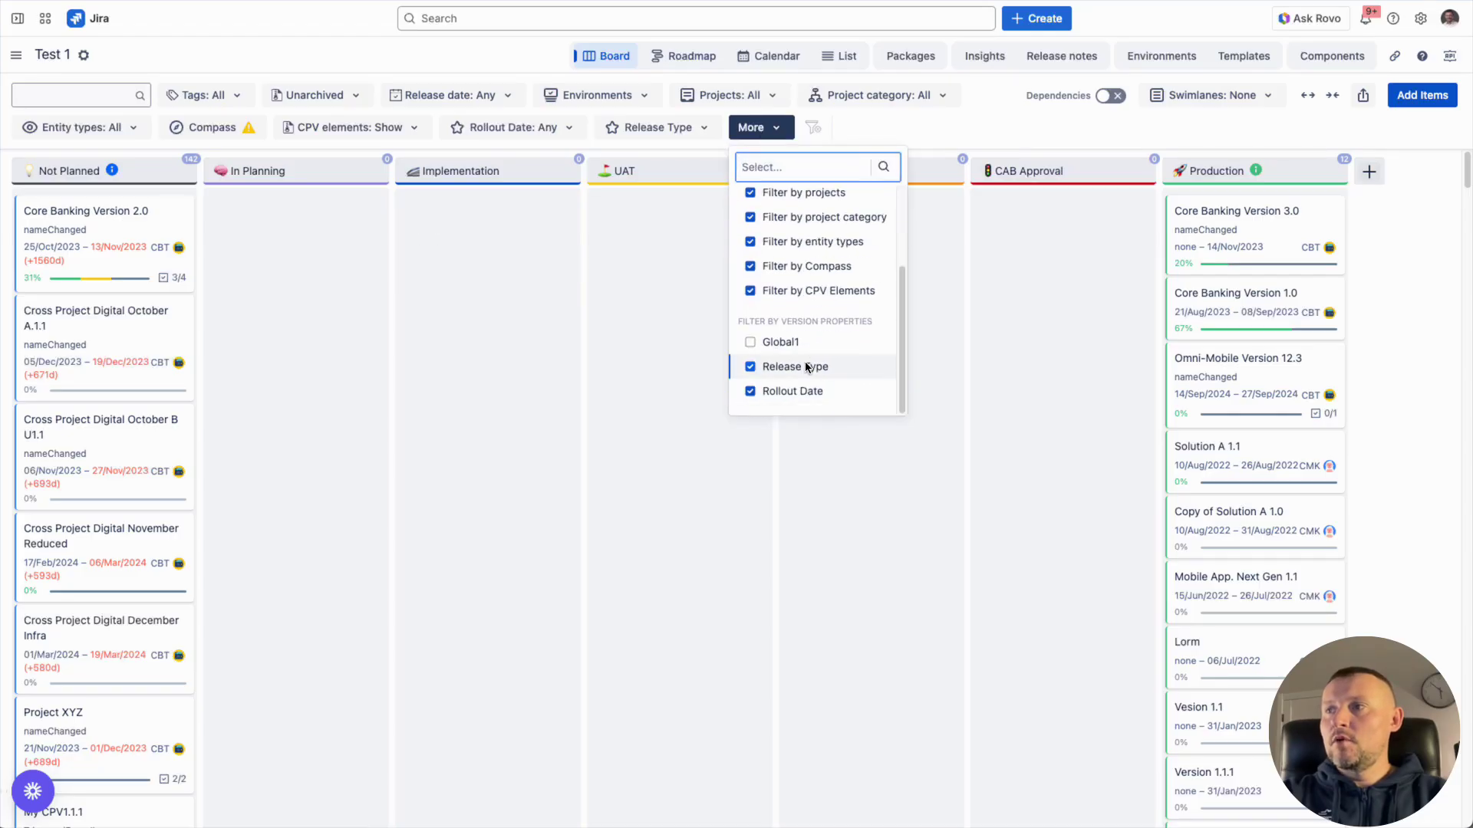
pyautogui.click(724, 345)
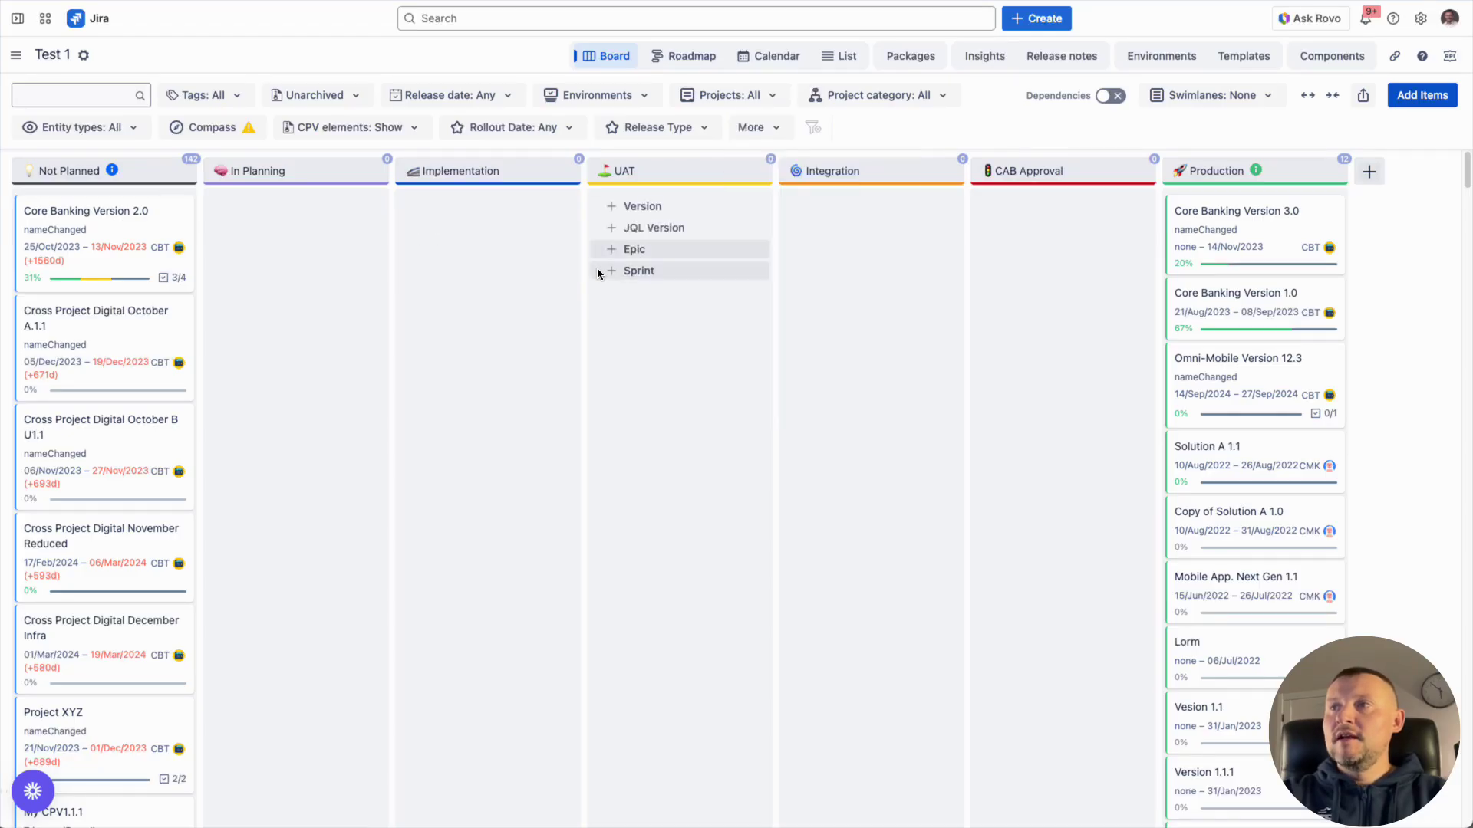
# Step: Filter the board by the Major Version release type, and clear that filter again
pyautogui.click(657, 127)
pyautogui.click(639, 204)
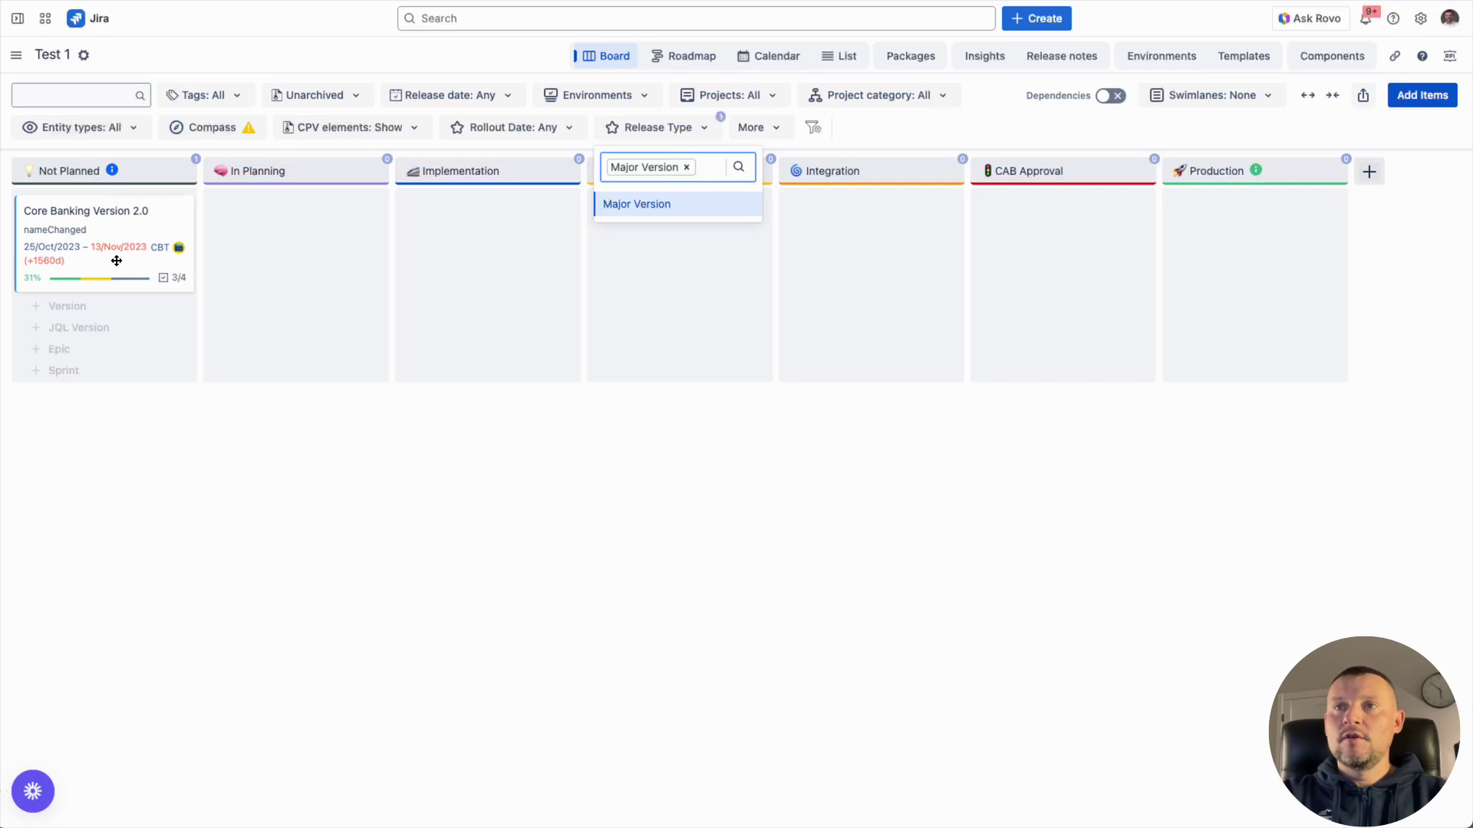
pyautogui.click(686, 168)
pyautogui.click(520, 396)
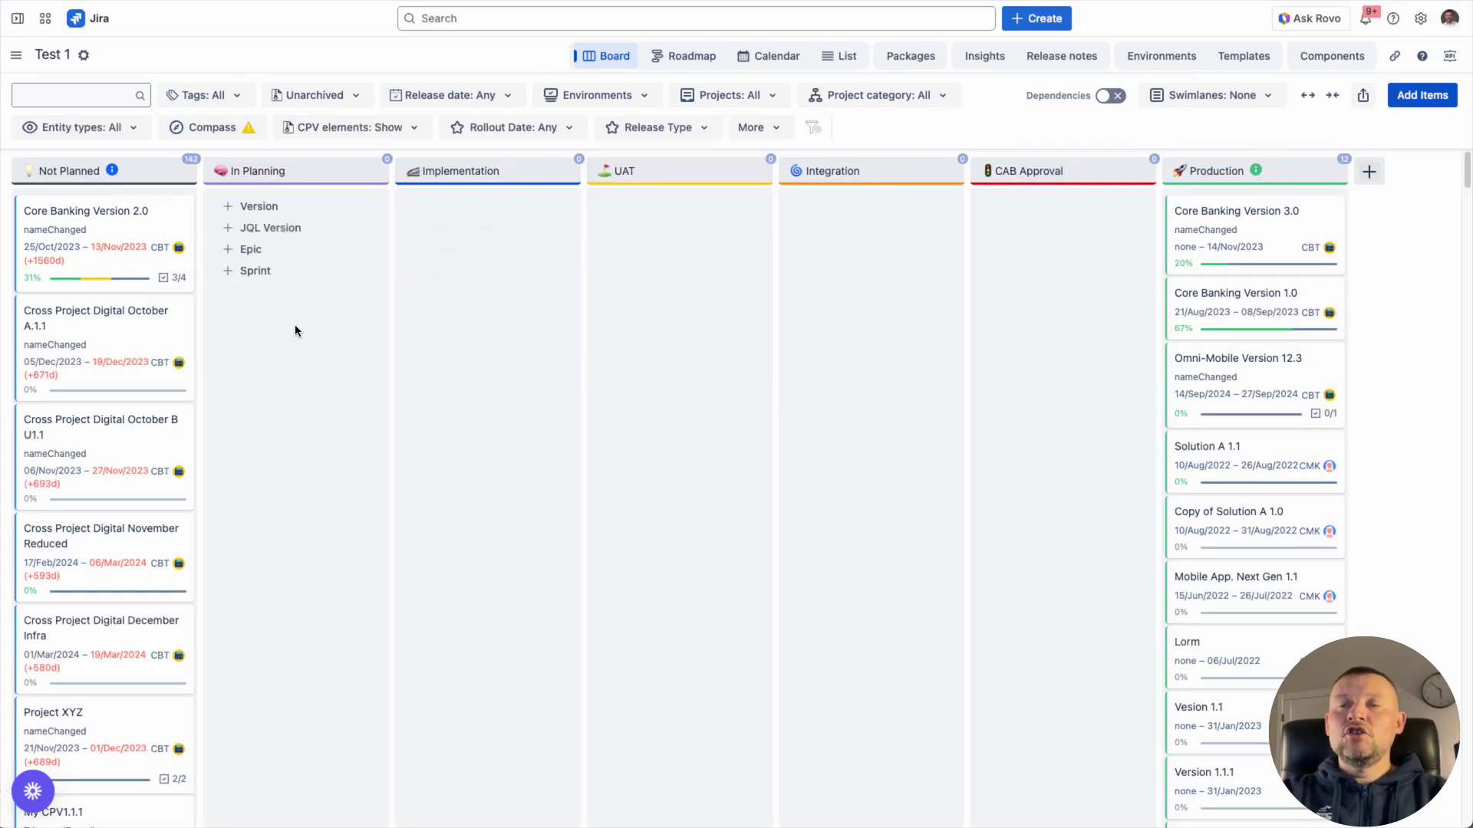
# Step: Examine the tags on Core Banking Version 2.0 and the tags available for filtering the board
pyautogui.click(167, 268)
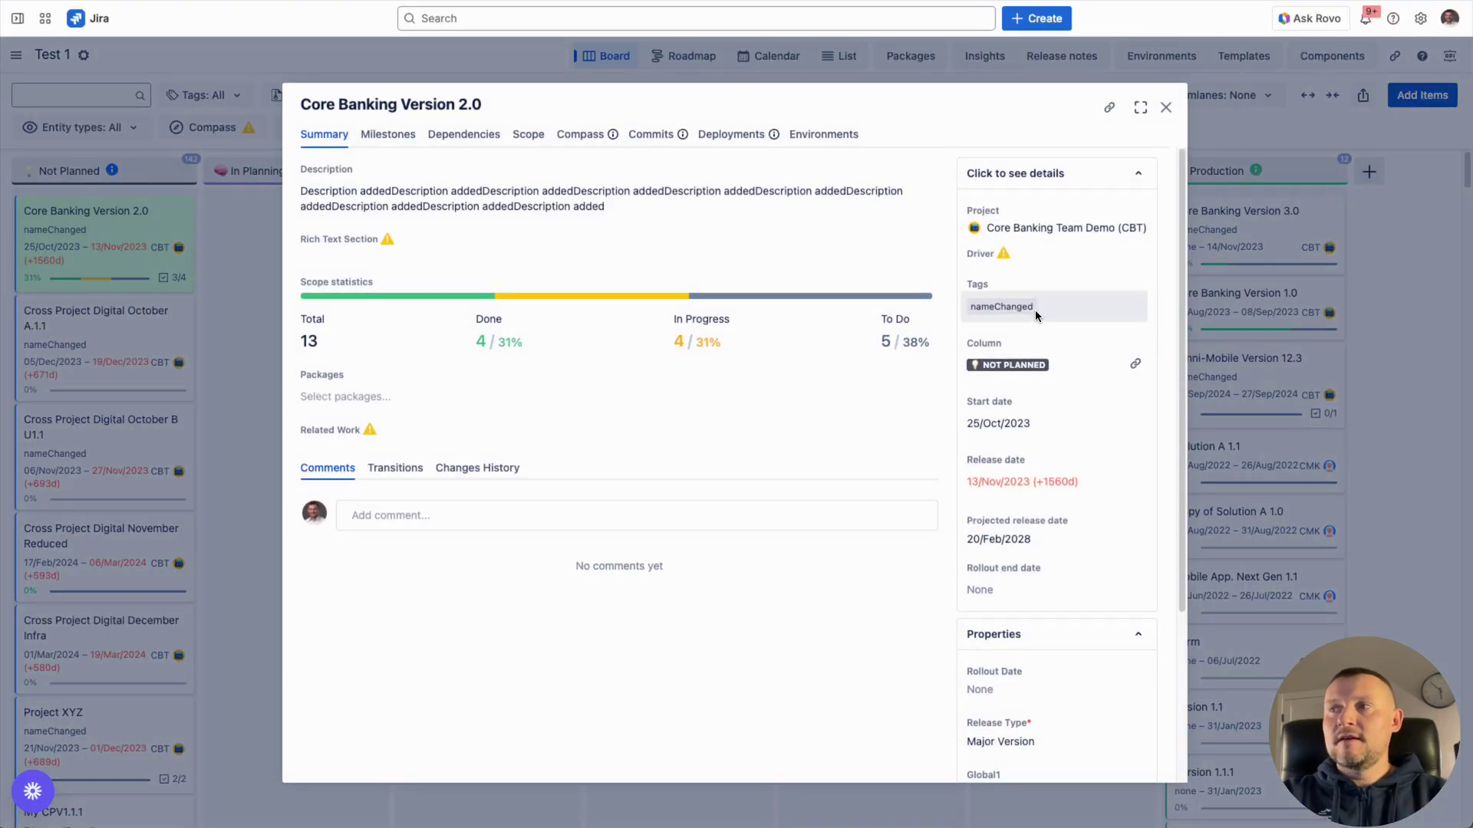
pyautogui.click(234, 213)
pyautogui.click(224, 95)
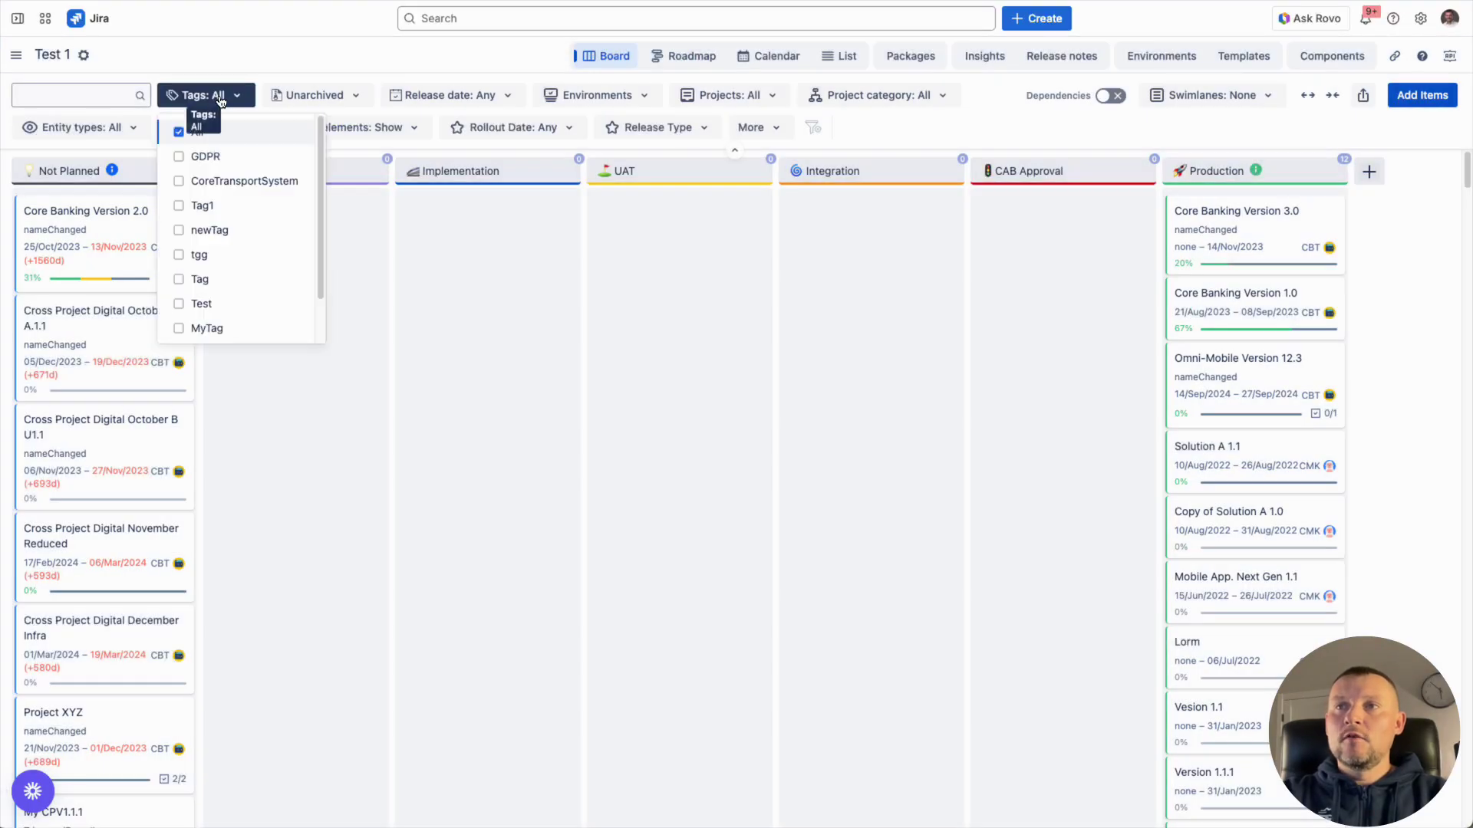
pyautogui.click(303, 53)
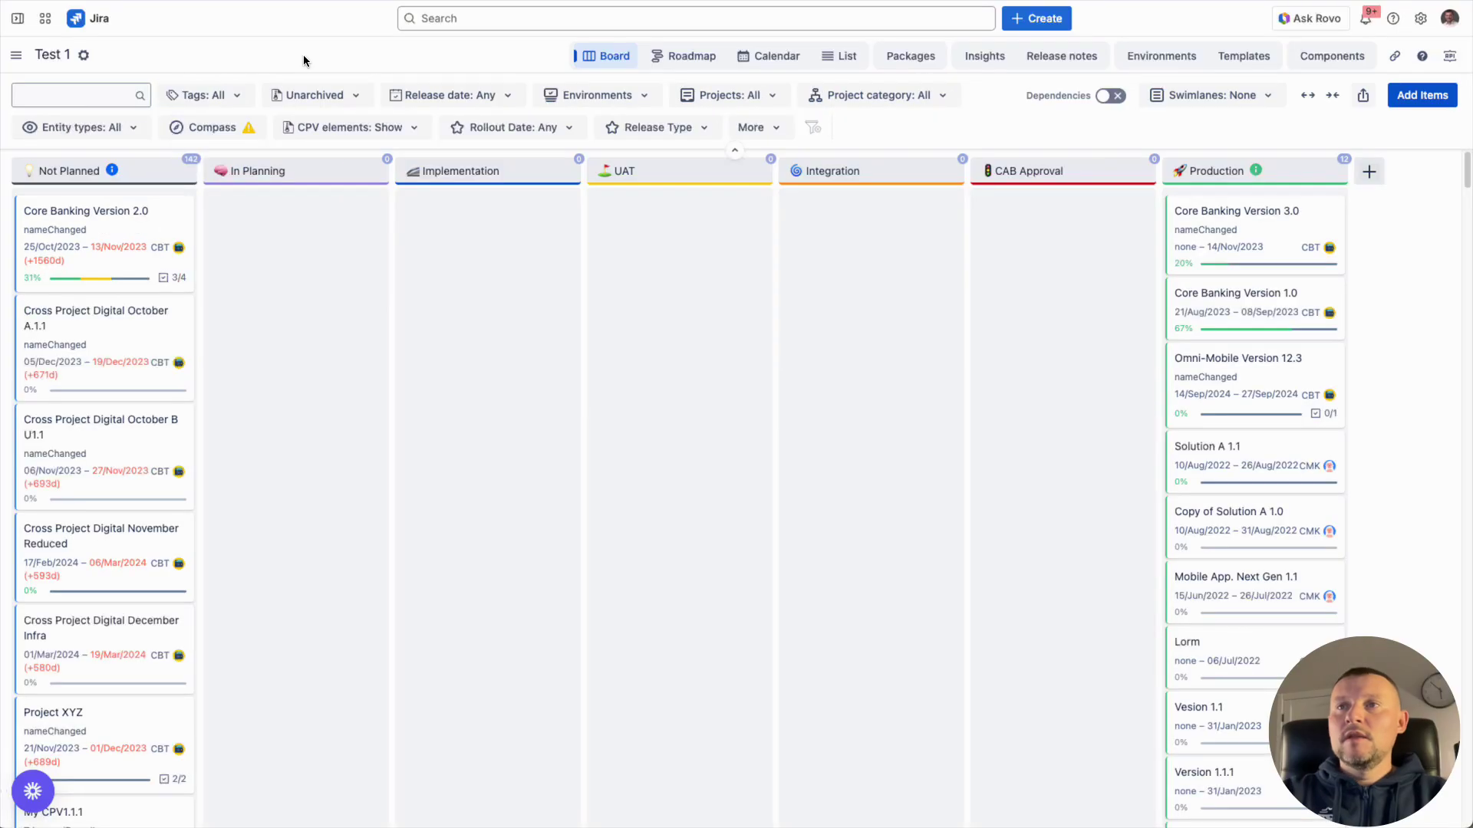
# Step: Group the board into swimlanes by Tags and look through the resulting lanes
pyautogui.click(1160, 106)
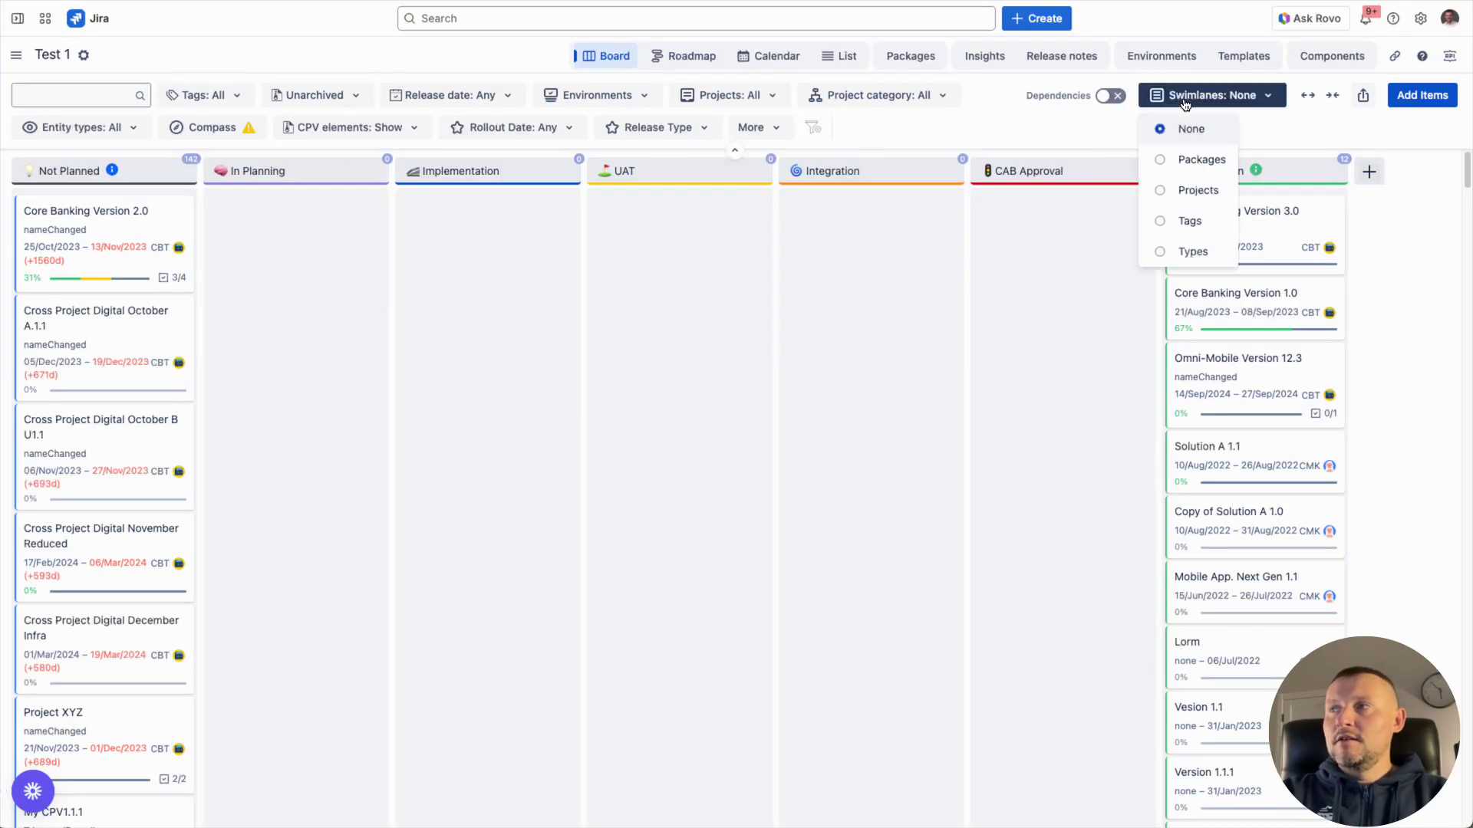
pyautogui.click(1165, 218)
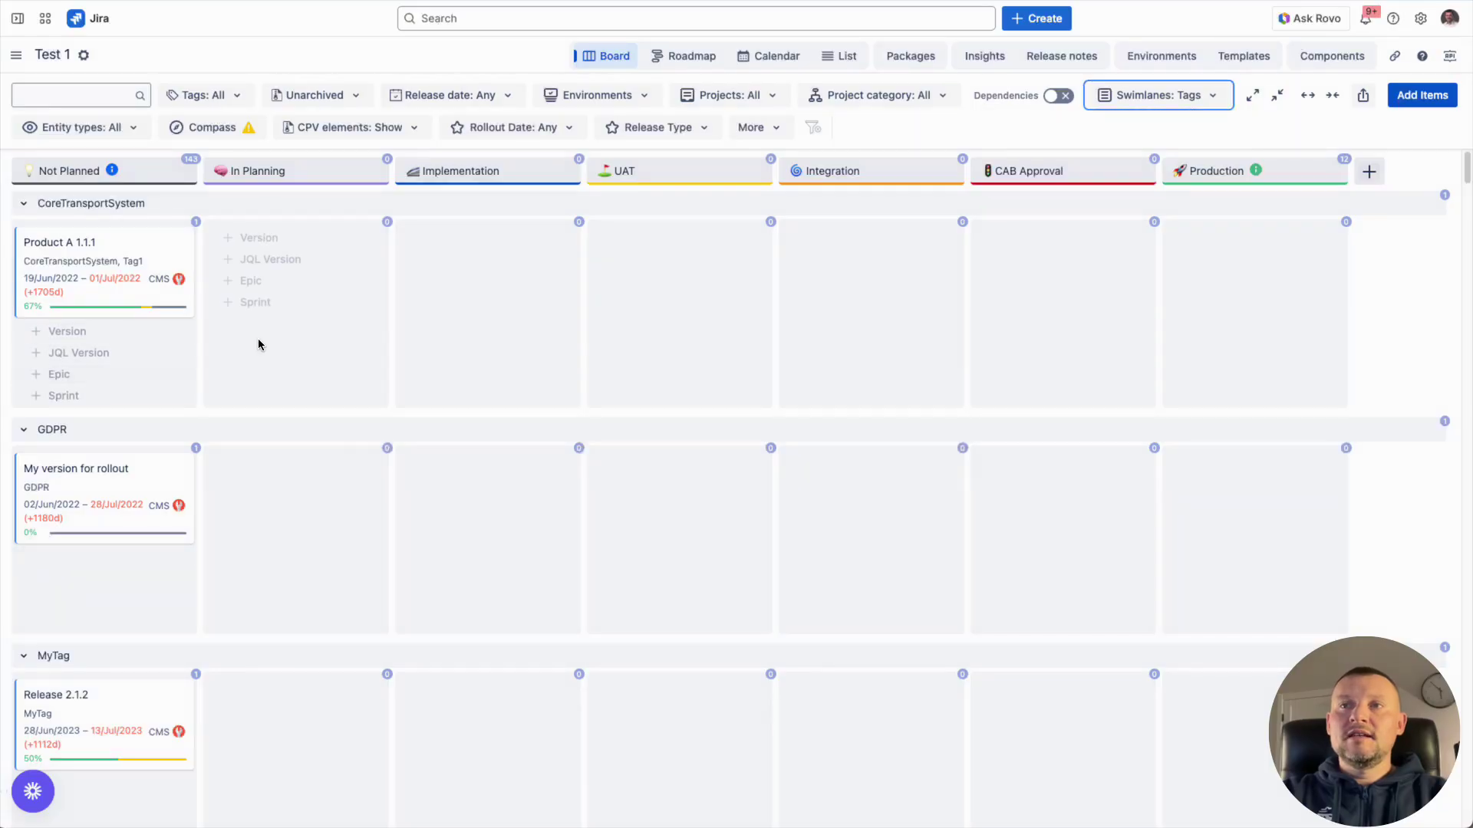
pyautogui.scroll(-7, 257, 338)
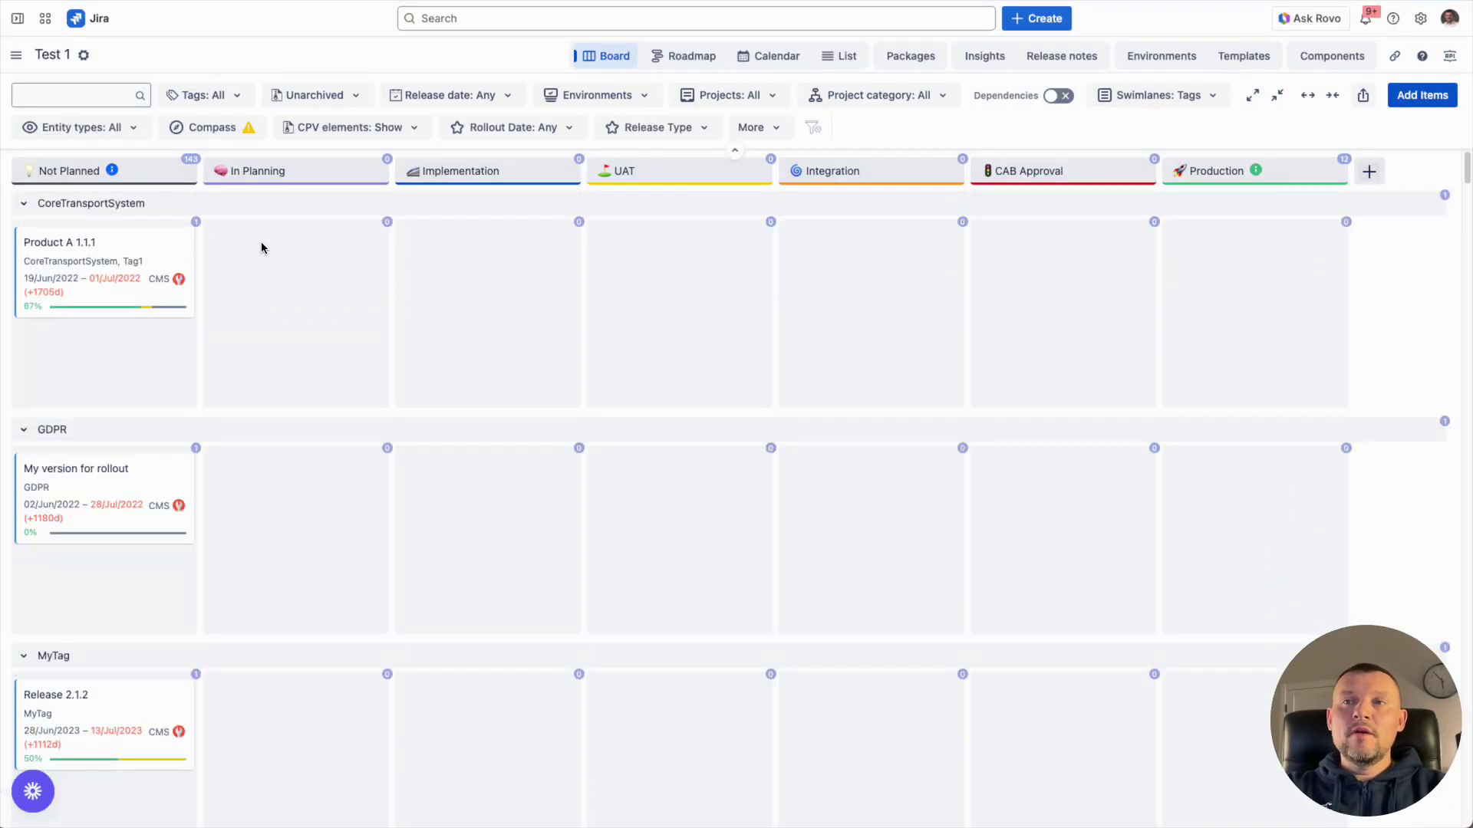
# Step: Examine the comments, change history and transitions of the Product A 1.1.1 version
pyautogui.click(144, 244)
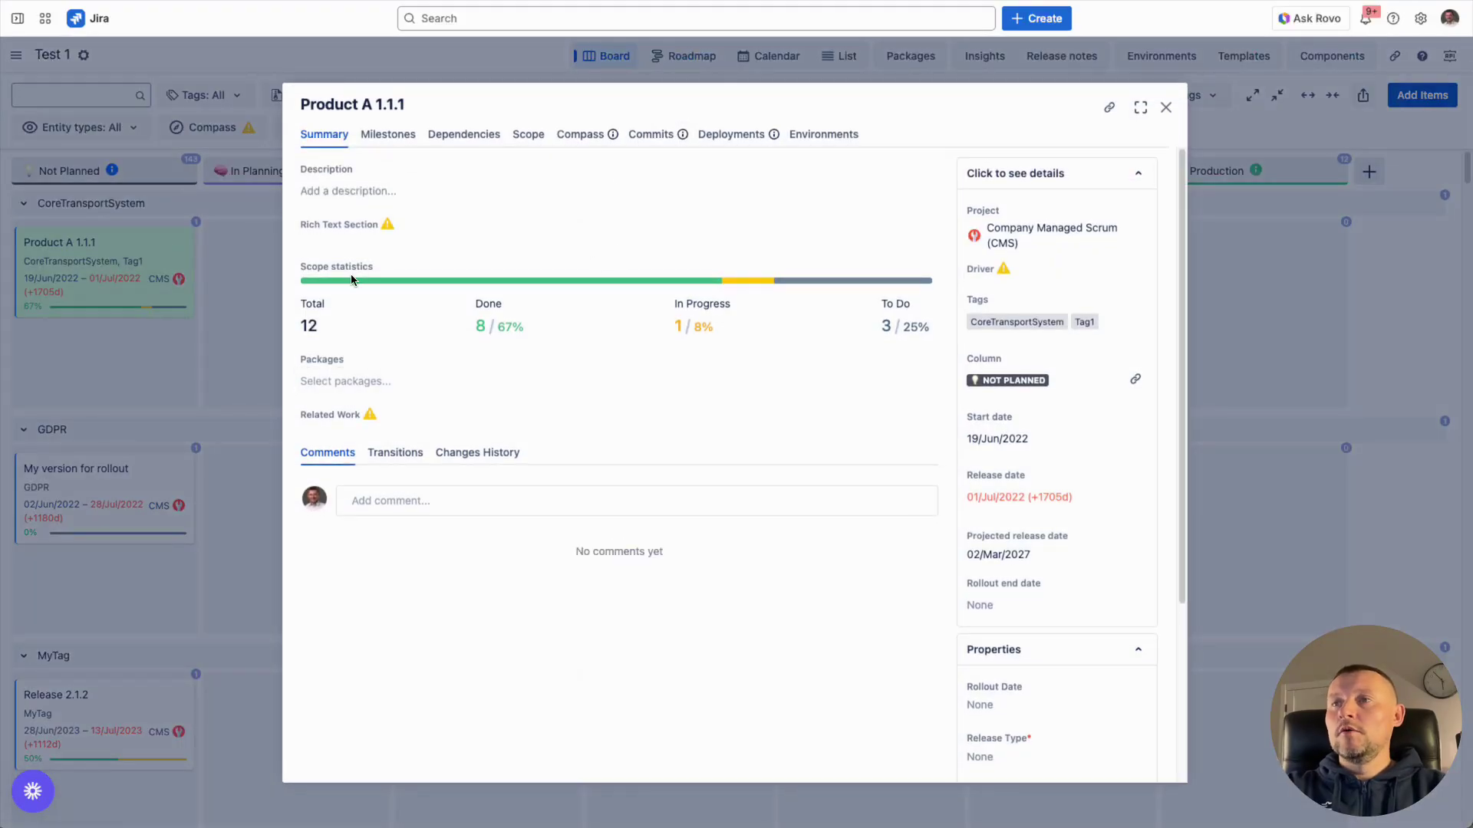
pyautogui.click(389, 500)
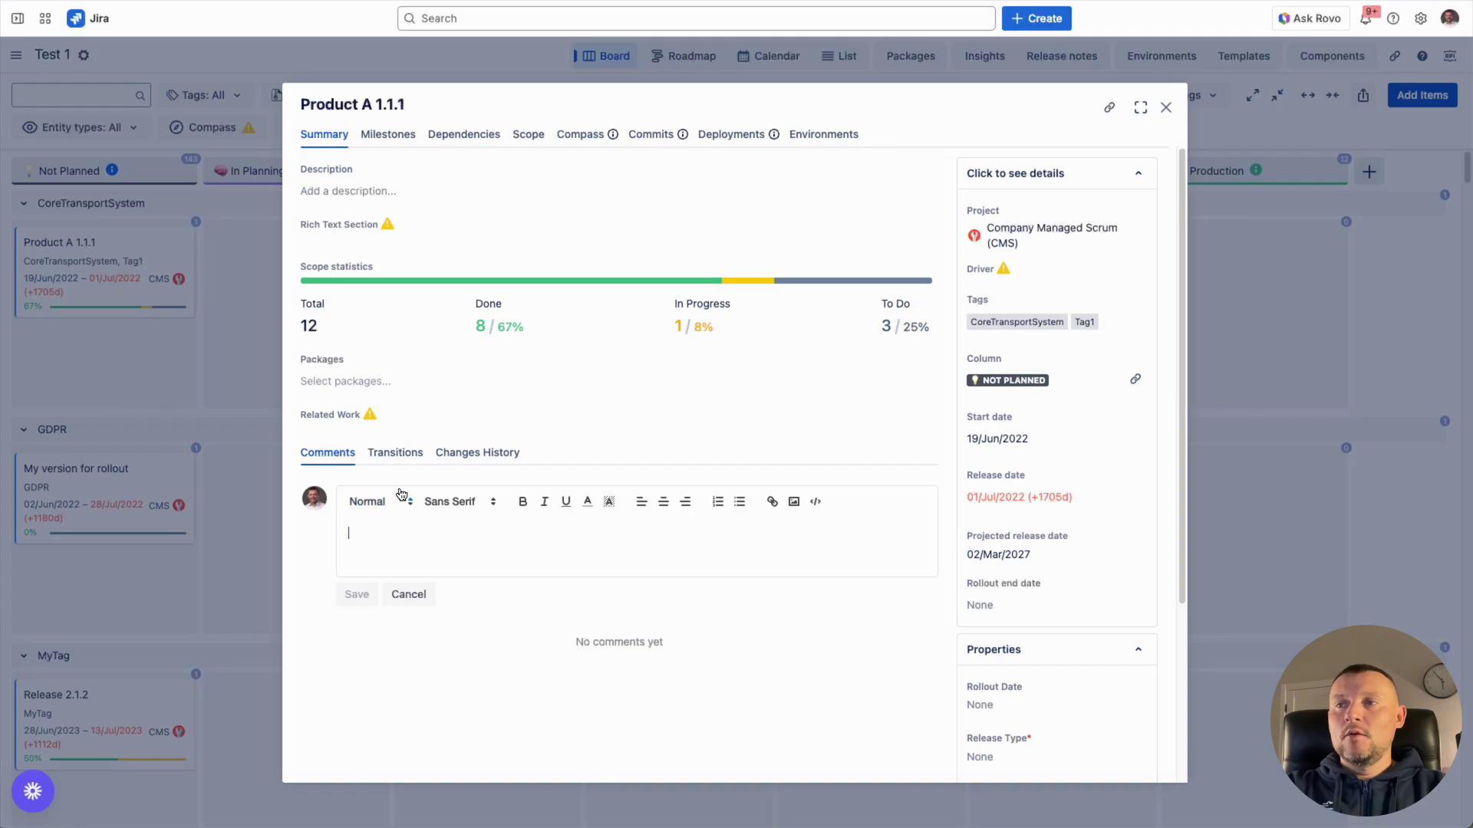
pyautogui.click(473, 454)
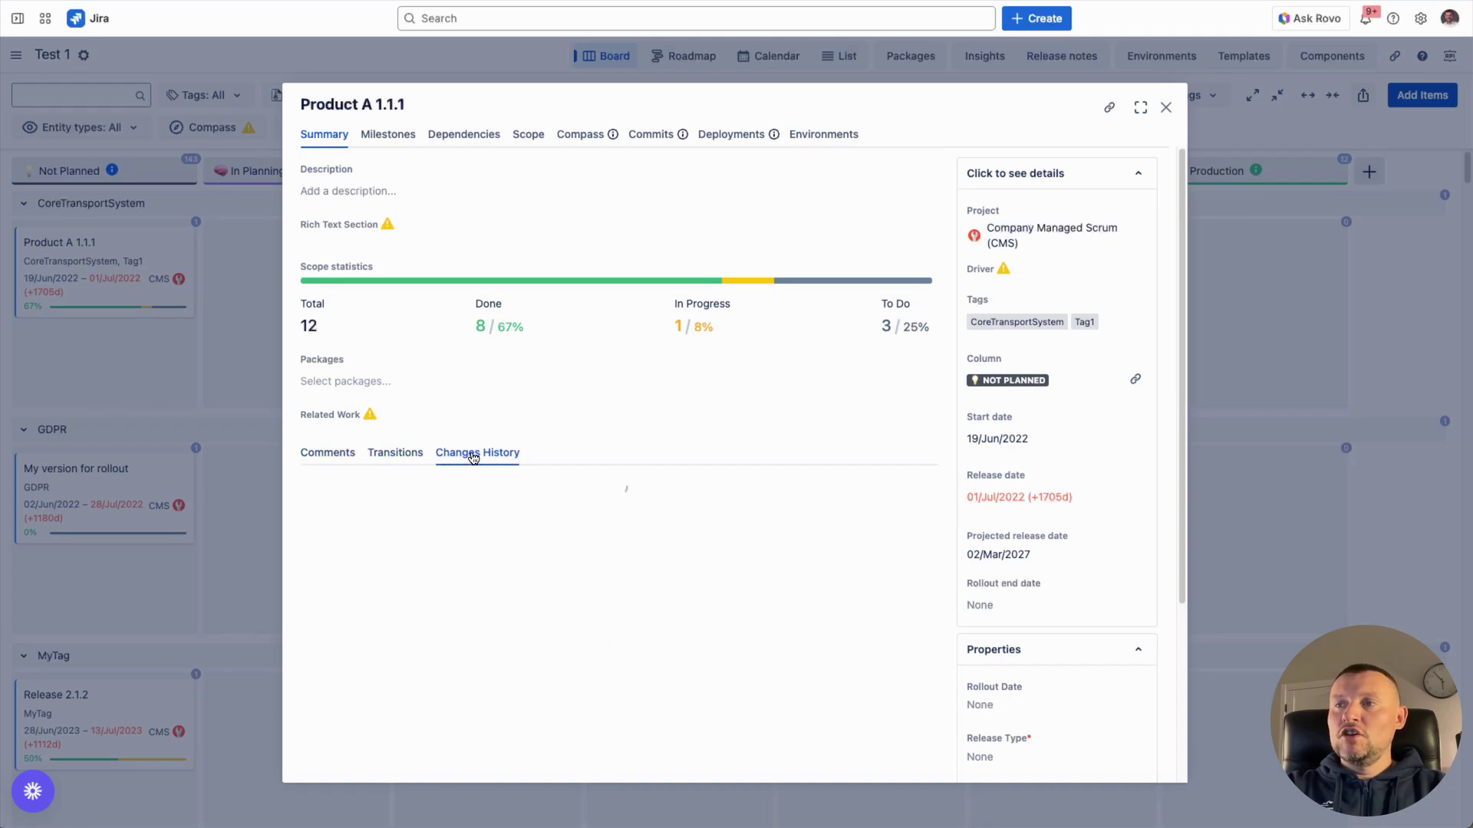
pyautogui.click(395, 454)
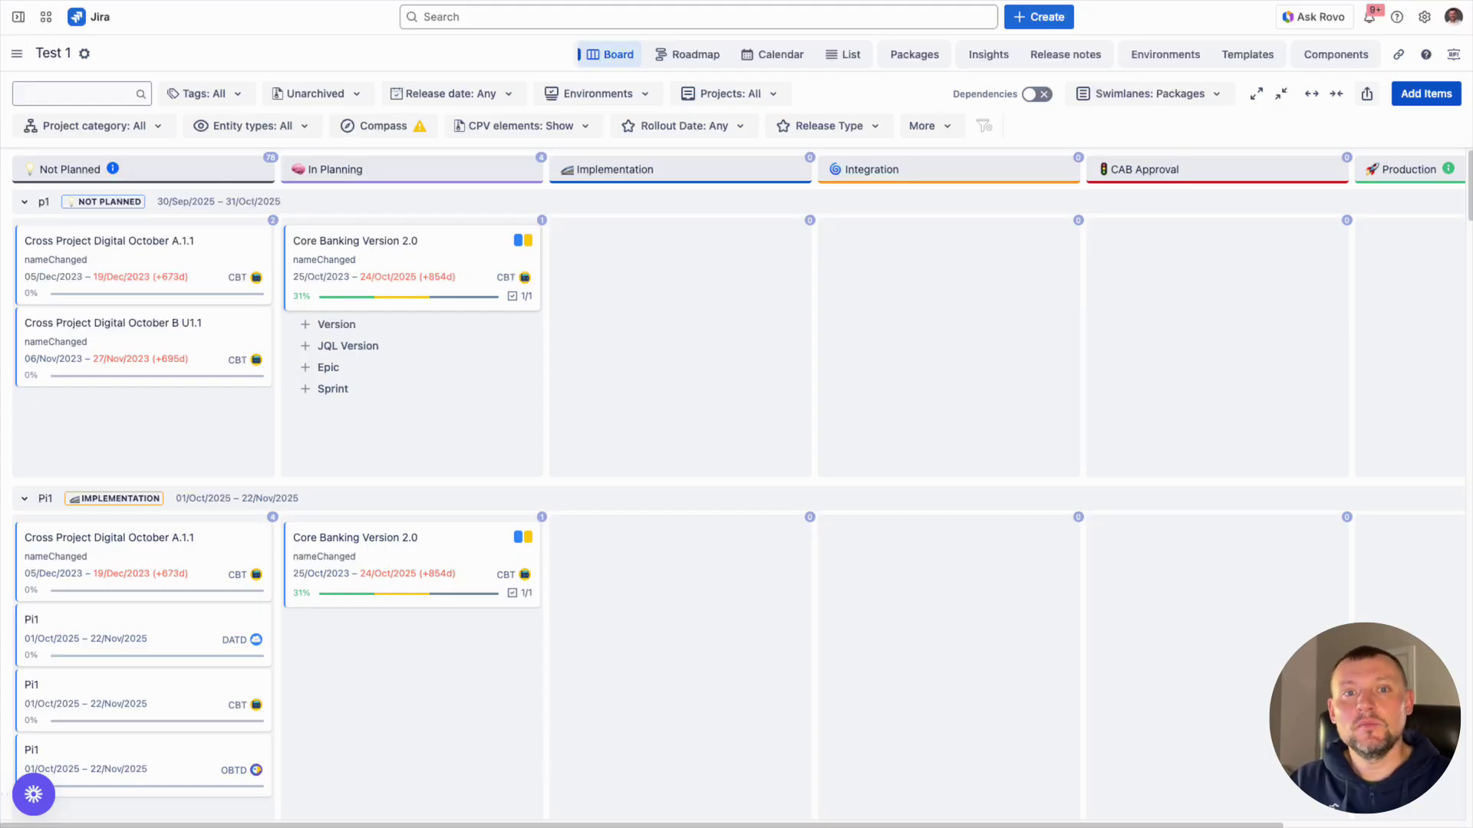
# Step: Open the code integration setup from the scope of Core Banking Version 2.0 and follow its link to the Atlassian API tokens page
pyautogui.click(460, 247)
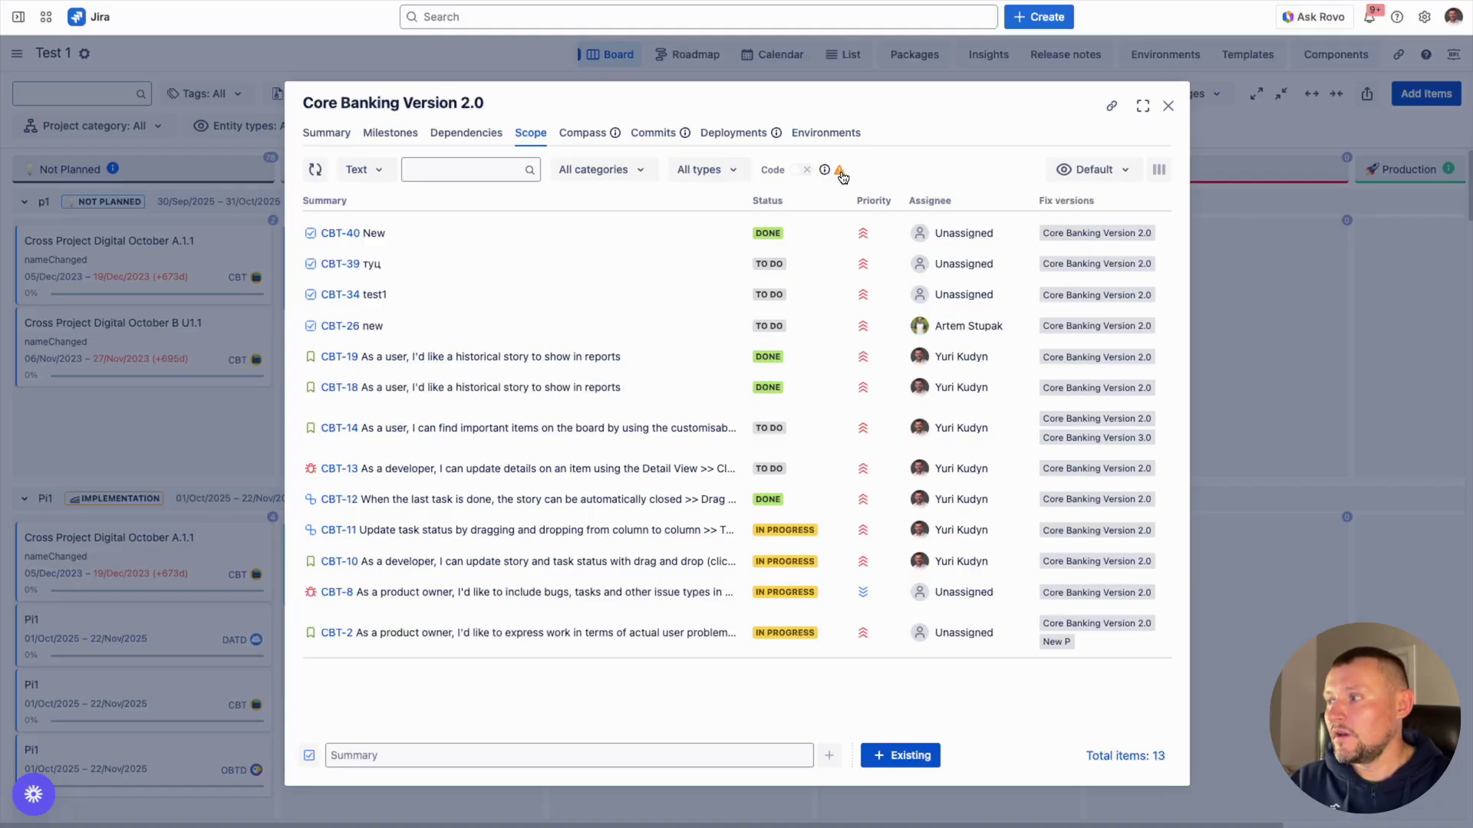
pyautogui.moveTo(842, 175)
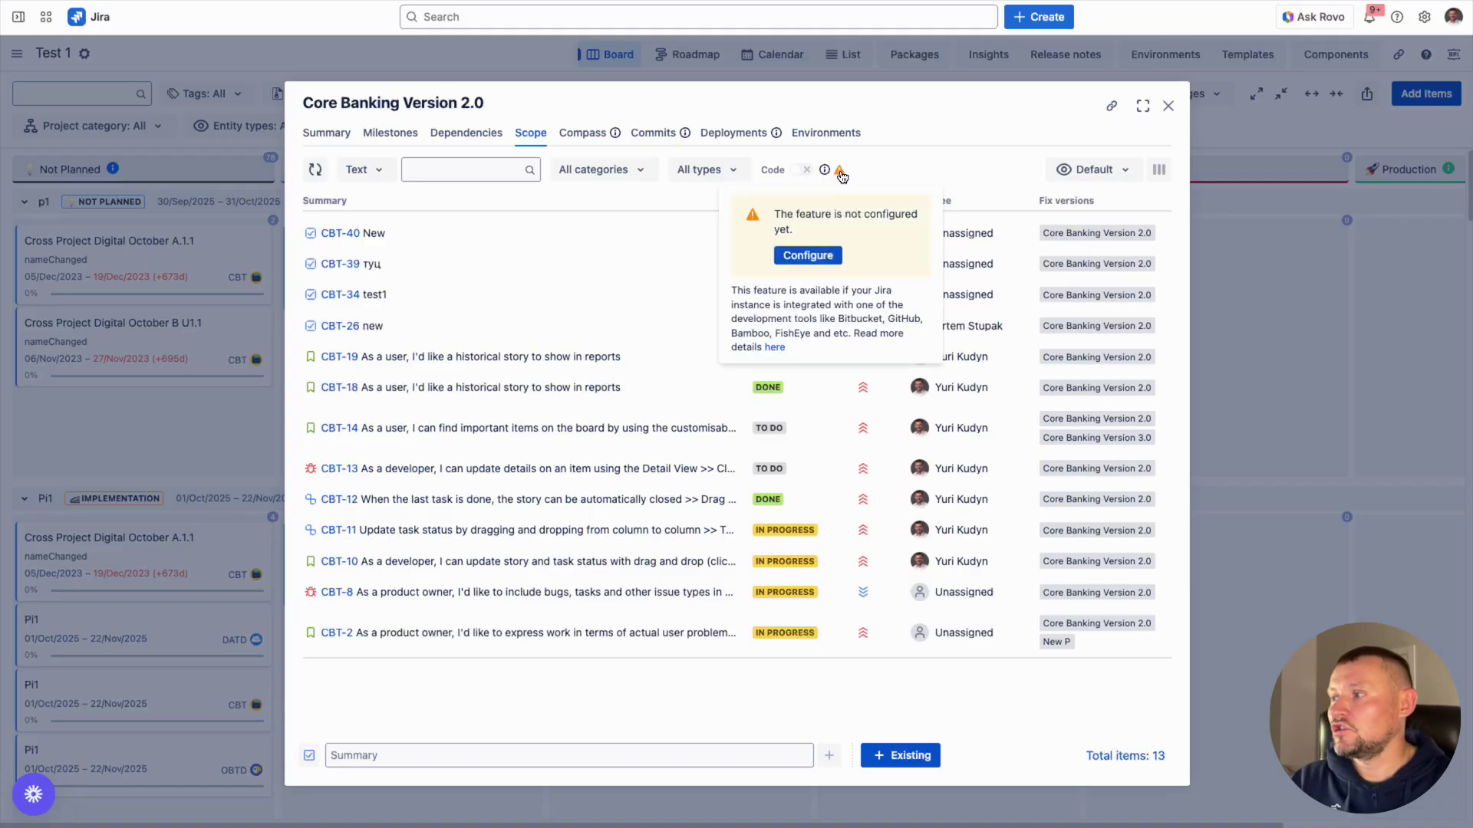
pyautogui.click(814, 258)
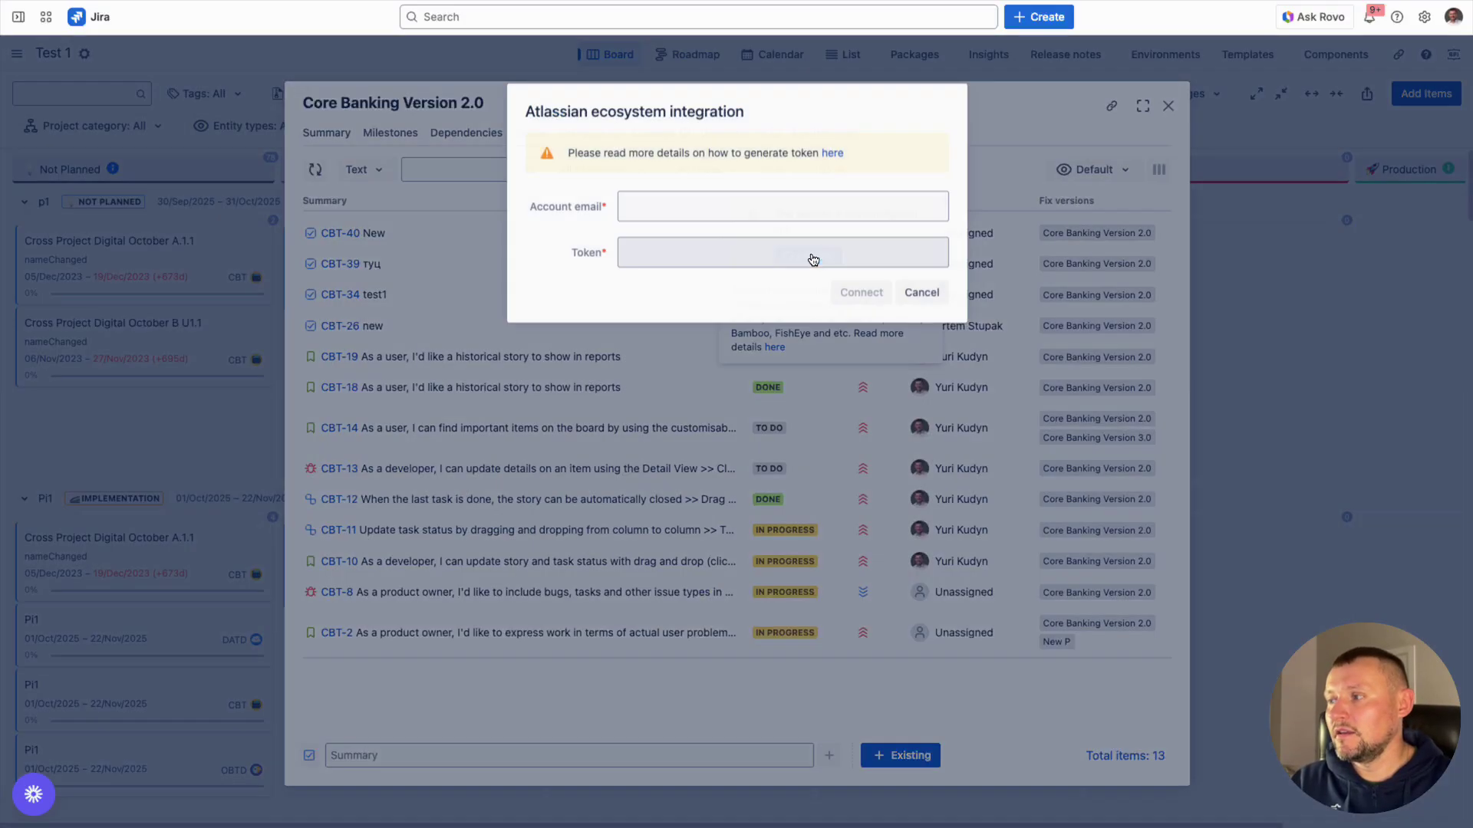
pyautogui.click(839, 161)
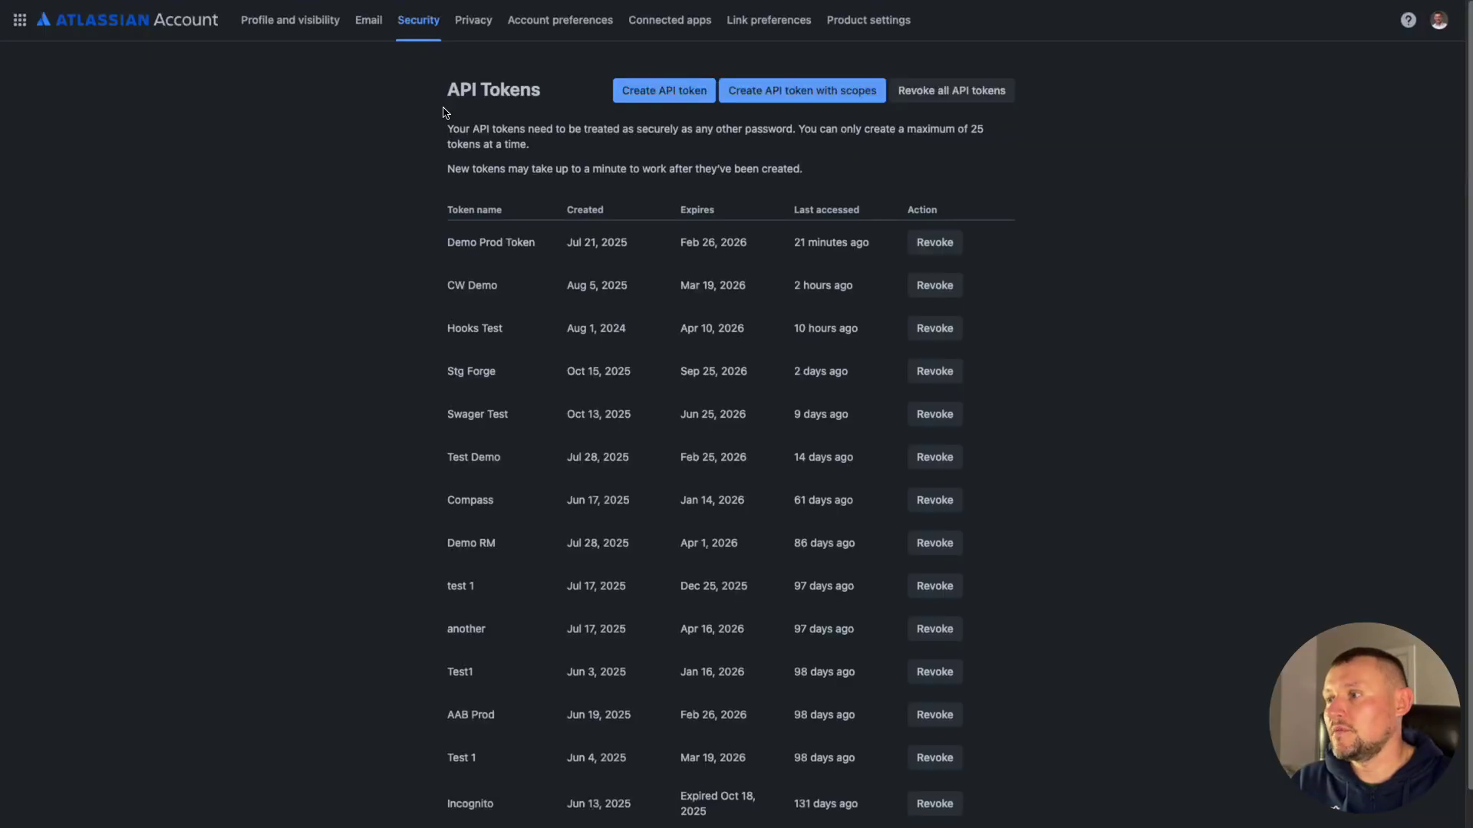
# Step: Create an API token named Demo Test 123 that expires on 3/31/2026, and copy it
pyautogui.click(654, 95)
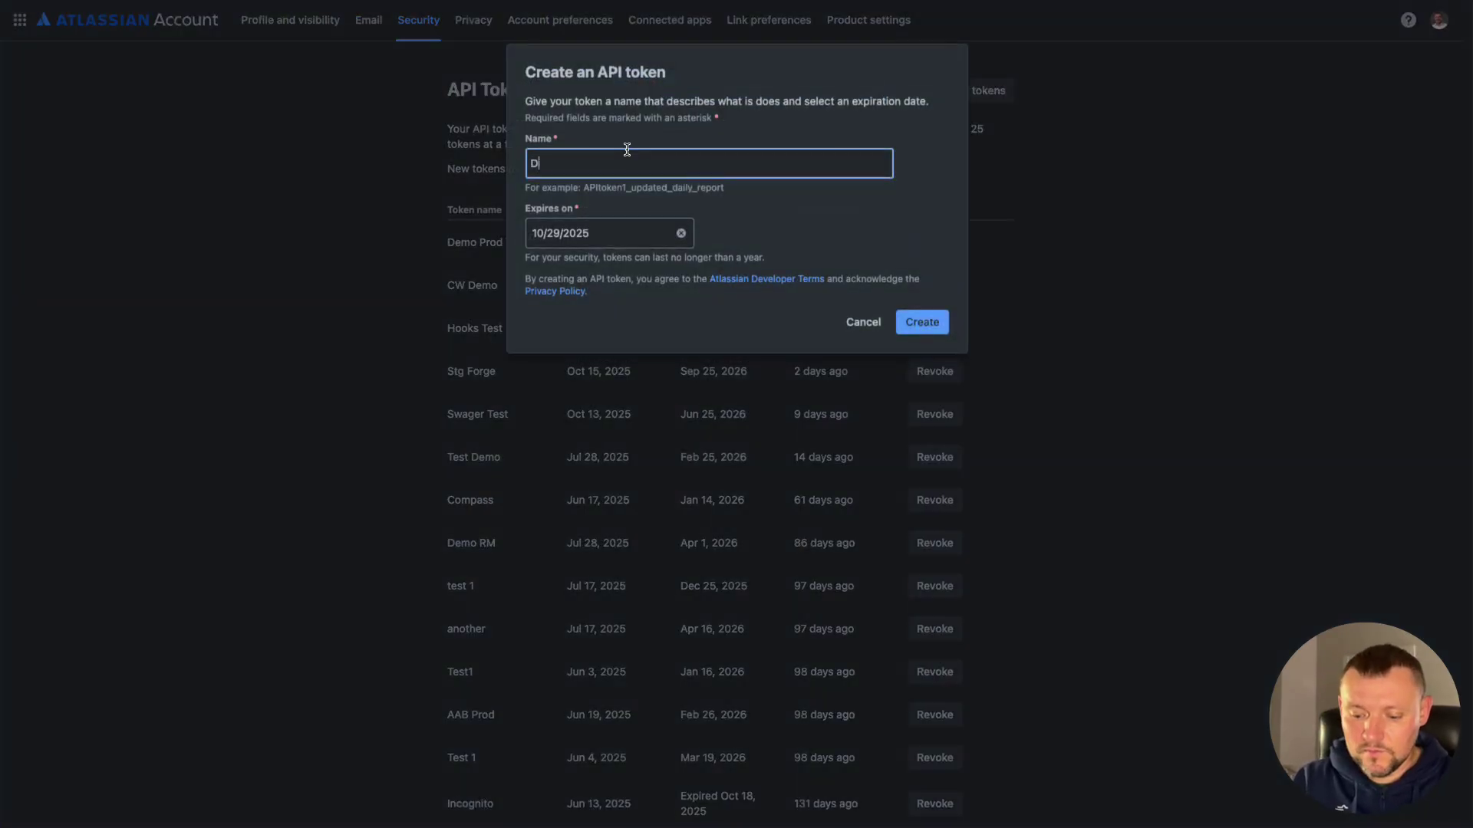
pyautogui.write('Demo Test 12')
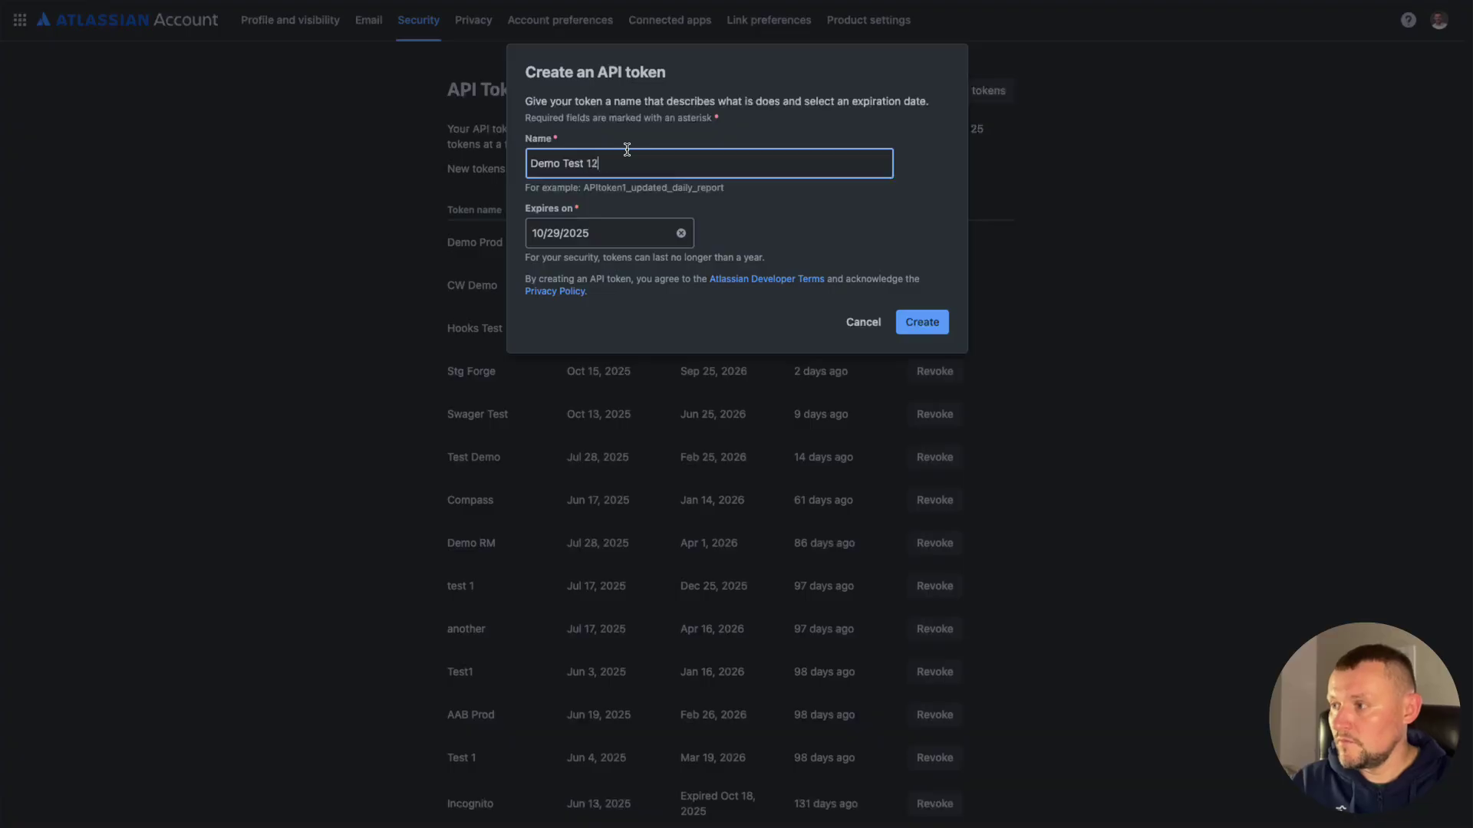
pyautogui.write('3')
pyautogui.click(606, 239)
pyautogui.click(725, 276)
pyautogui.click(724, 276)
pyautogui.click(725, 276)
pyautogui.click(725, 276)
pyautogui.click(725, 277)
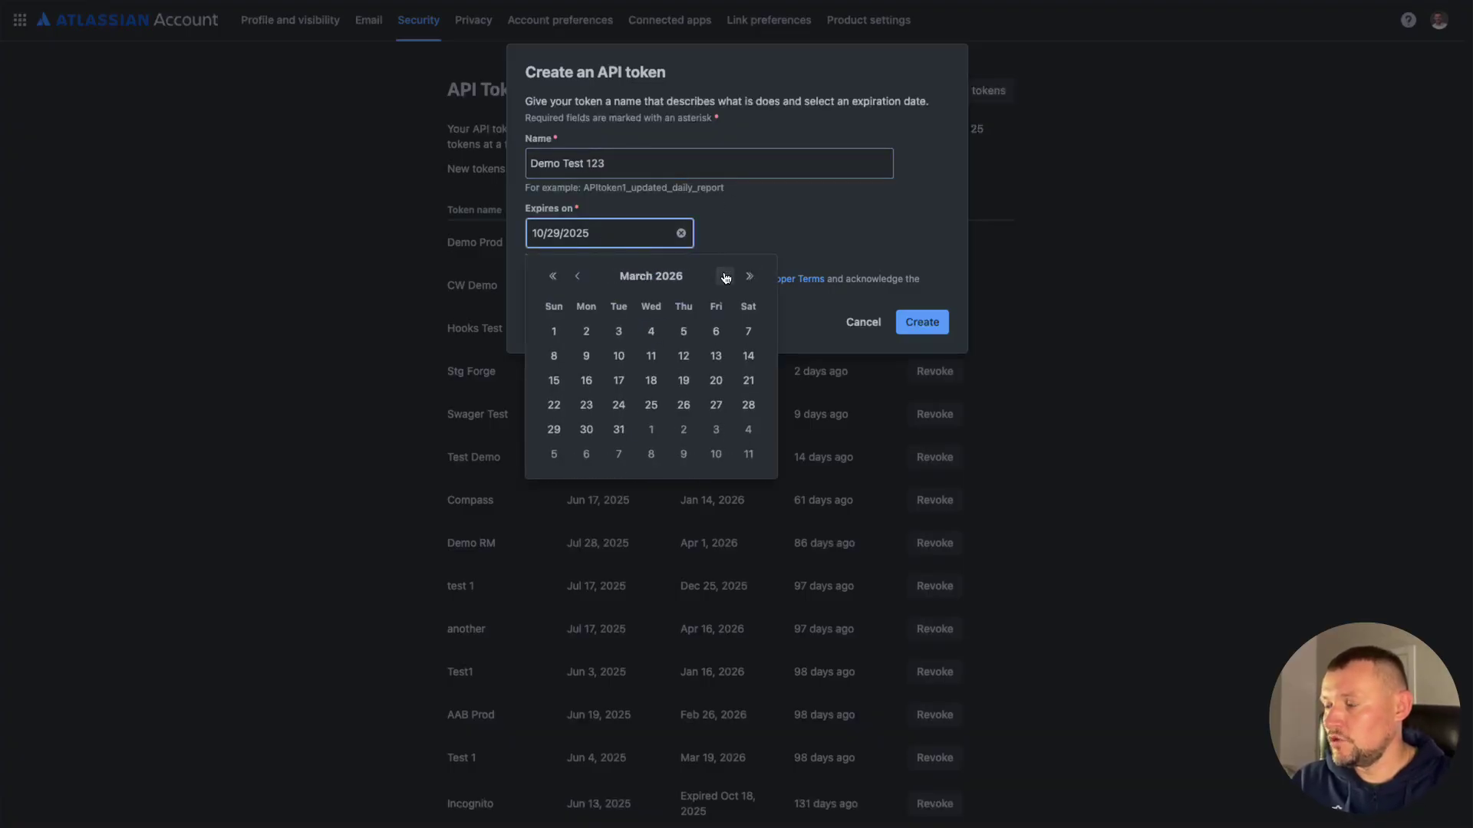
pyautogui.click(619, 431)
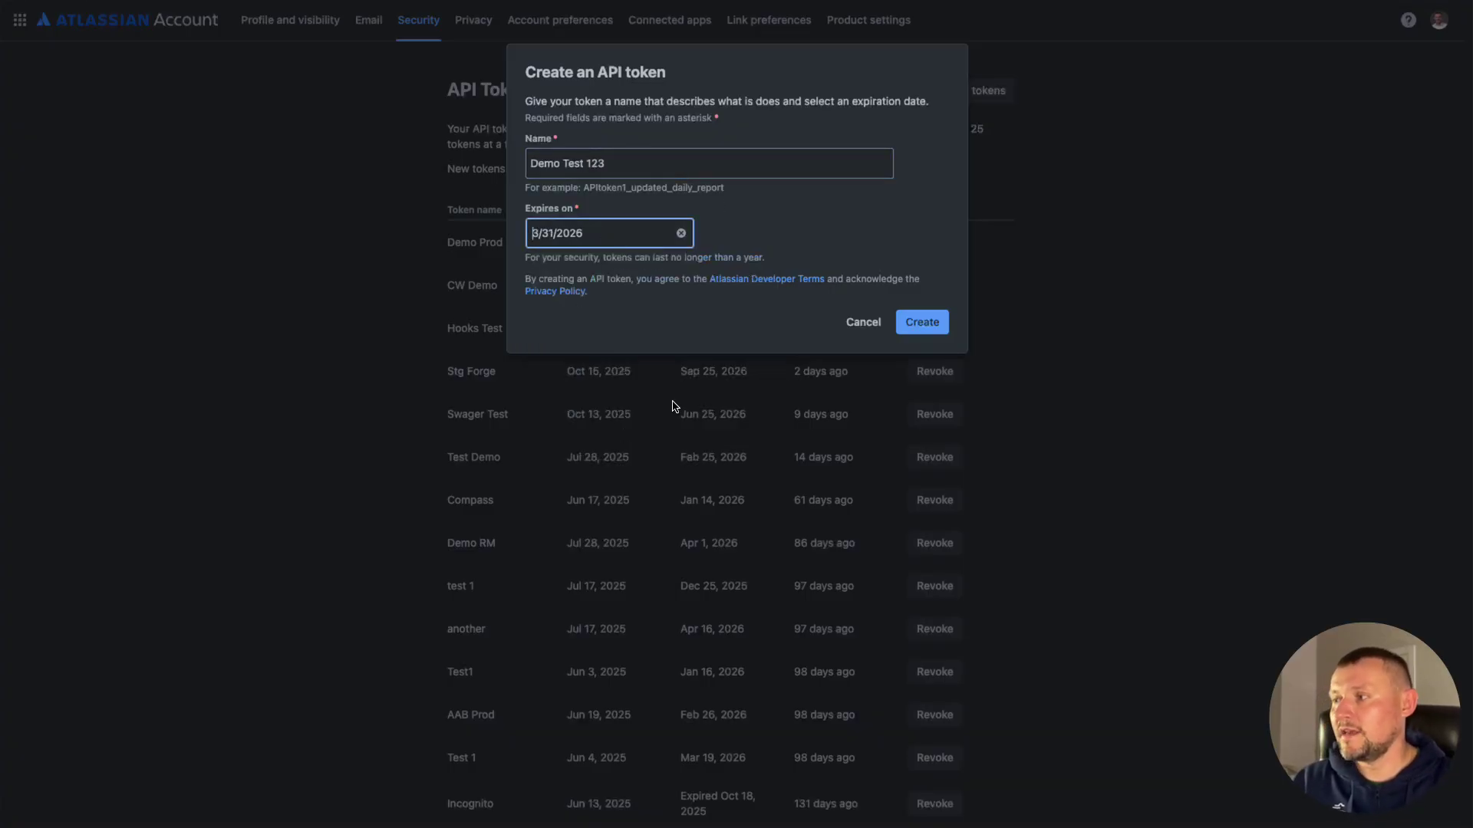
pyautogui.click(933, 331)
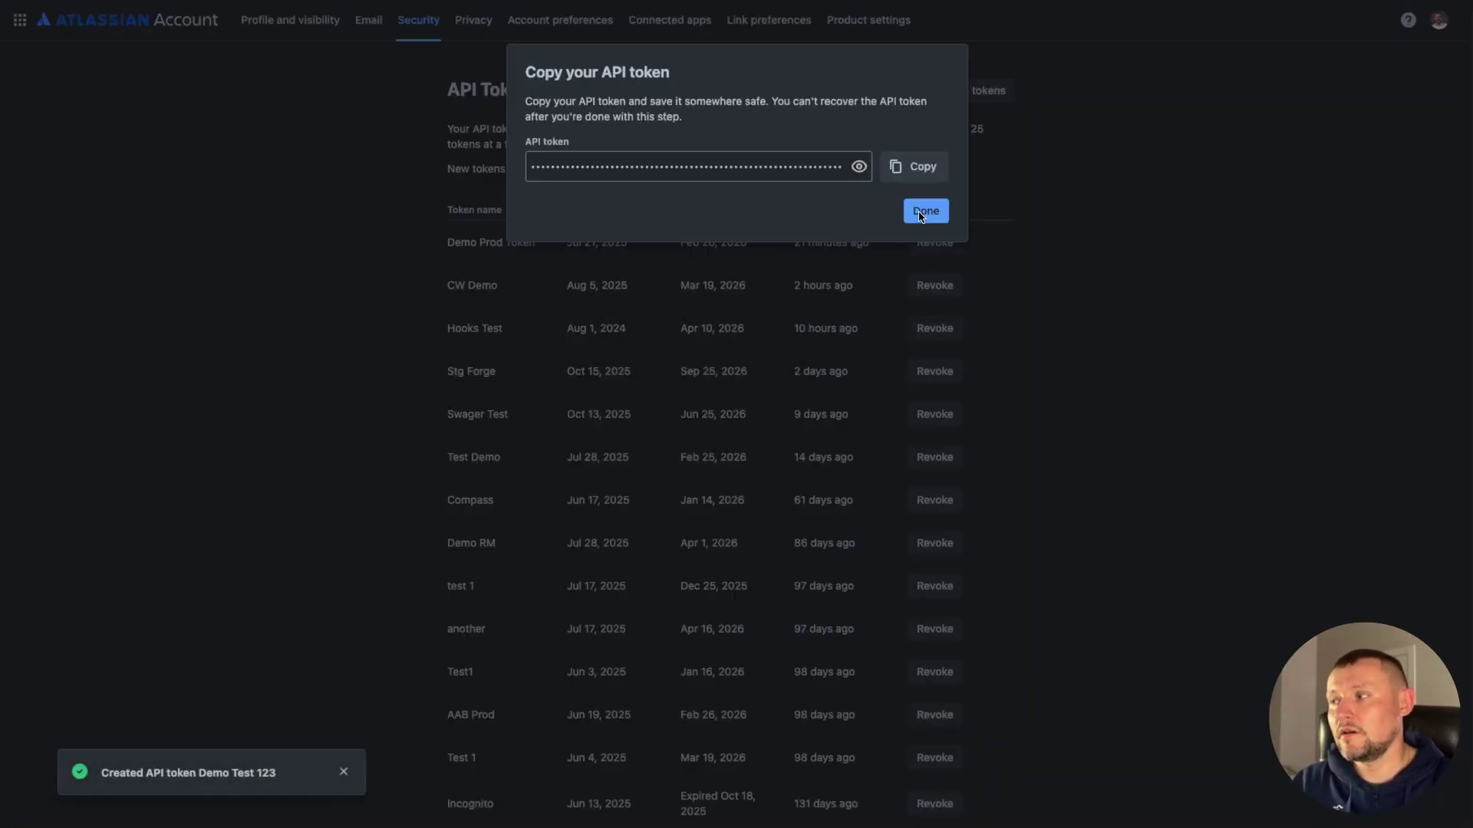
pyautogui.click(918, 175)
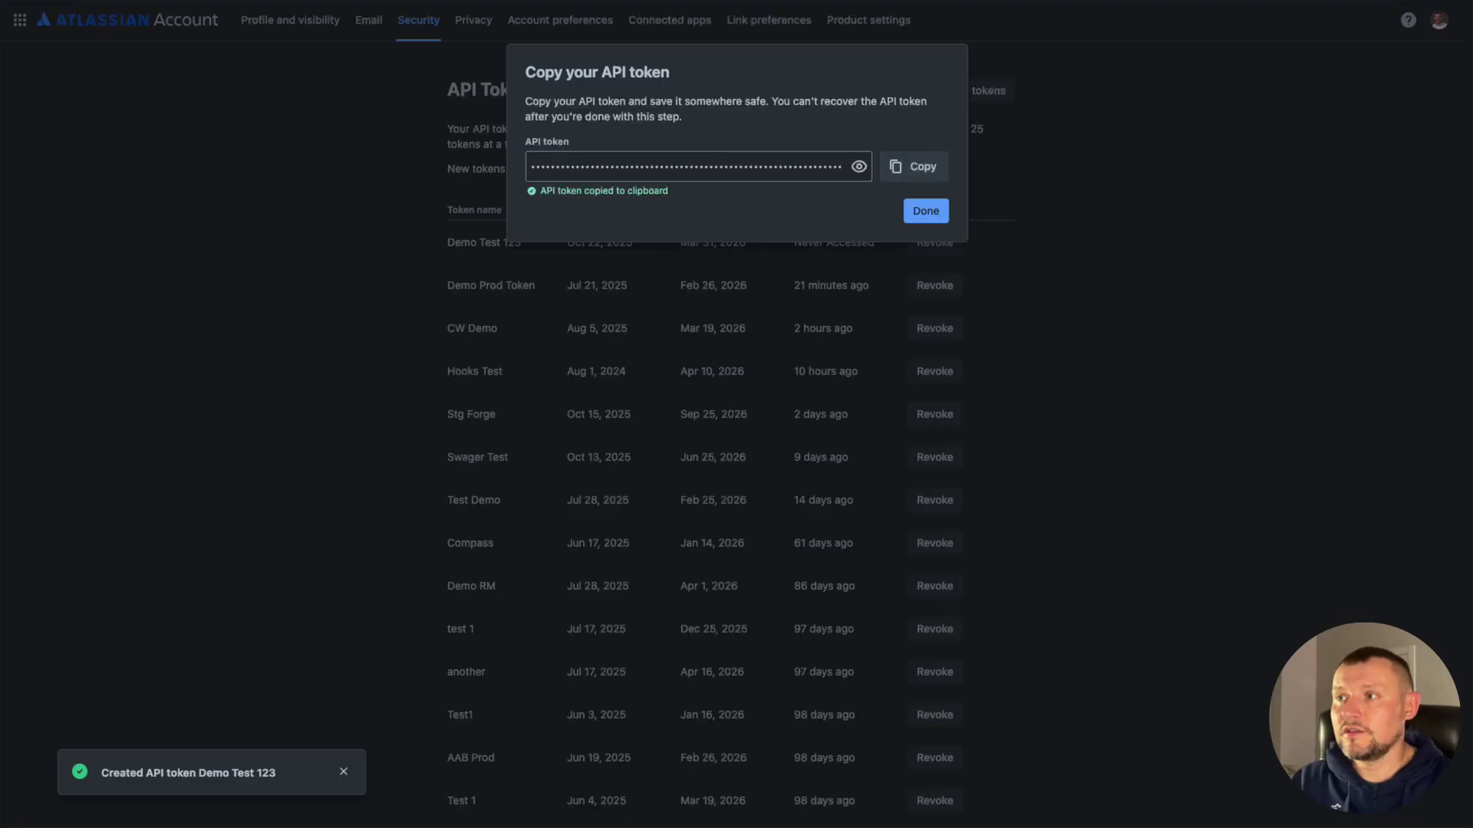
# Step: Switch back to Jira and connect the Atlassian ecosystem integration with the account email and the copied API token
pyautogui.click(161, 11)
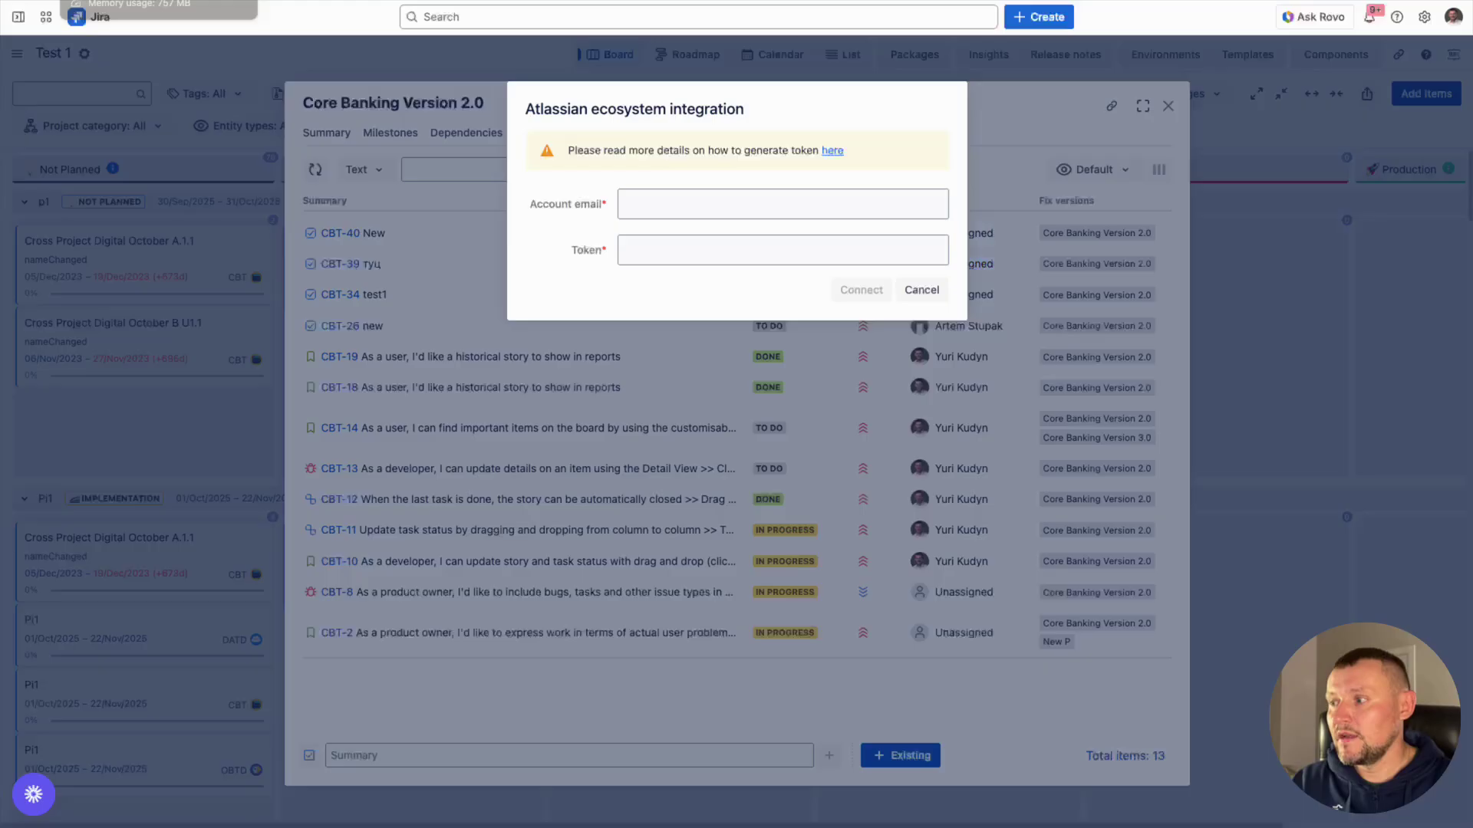
pyautogui.click(638, 214)
pyautogui.click(744, 236)
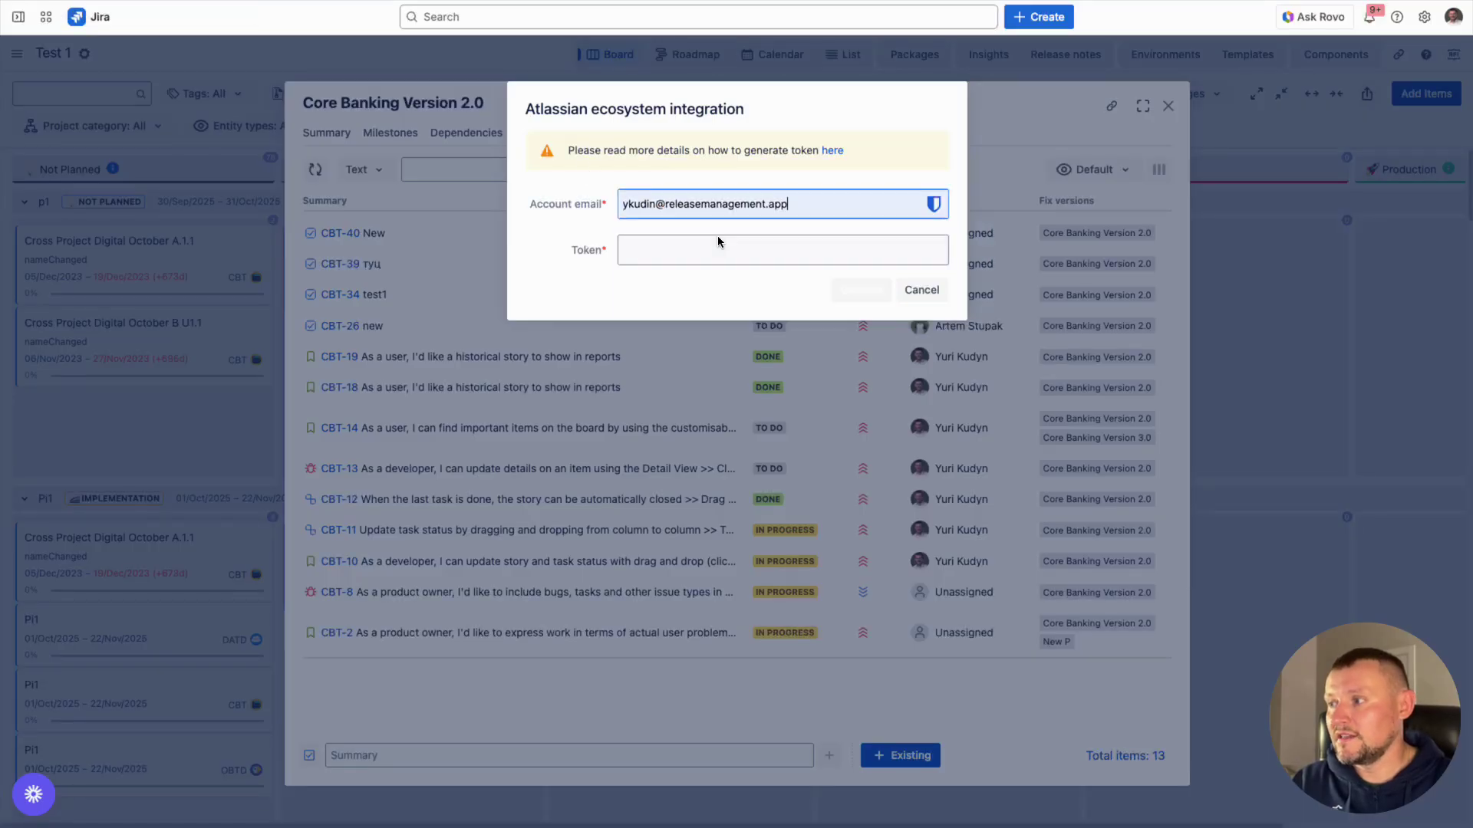
pyautogui.click(653, 249)
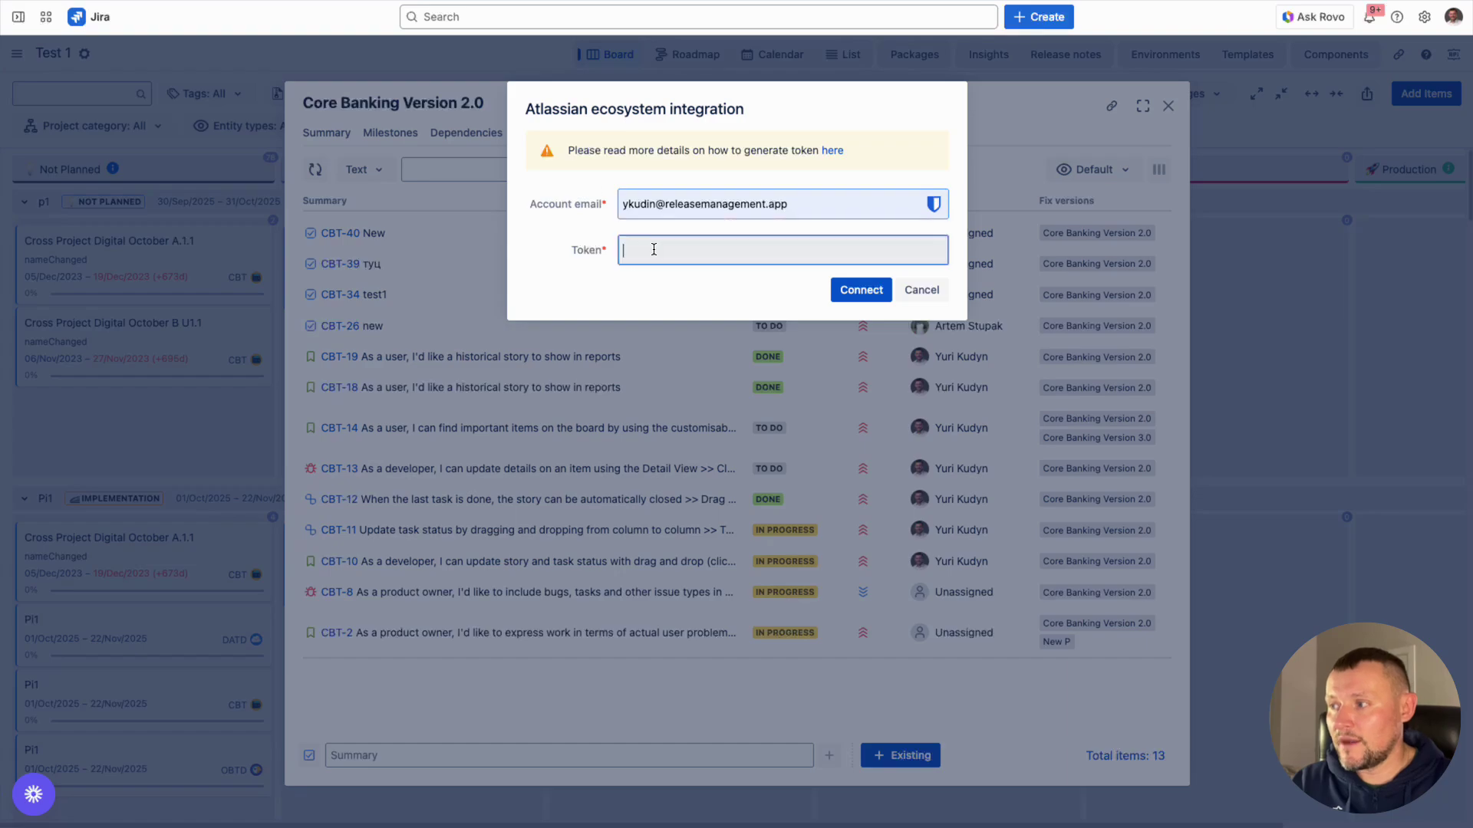
pyautogui.hotkey('ctrl', 'v')
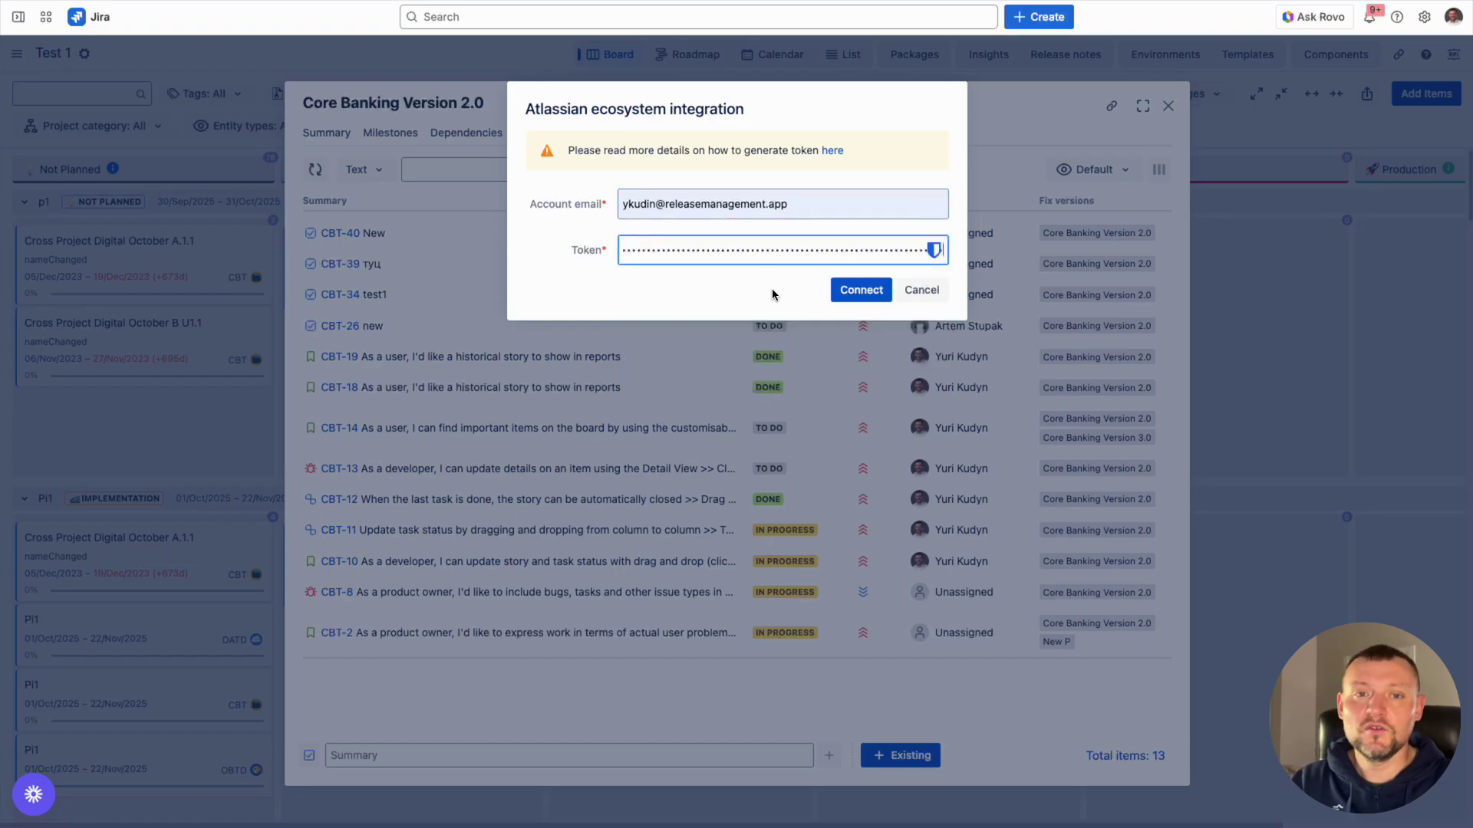
pyautogui.click(858, 298)
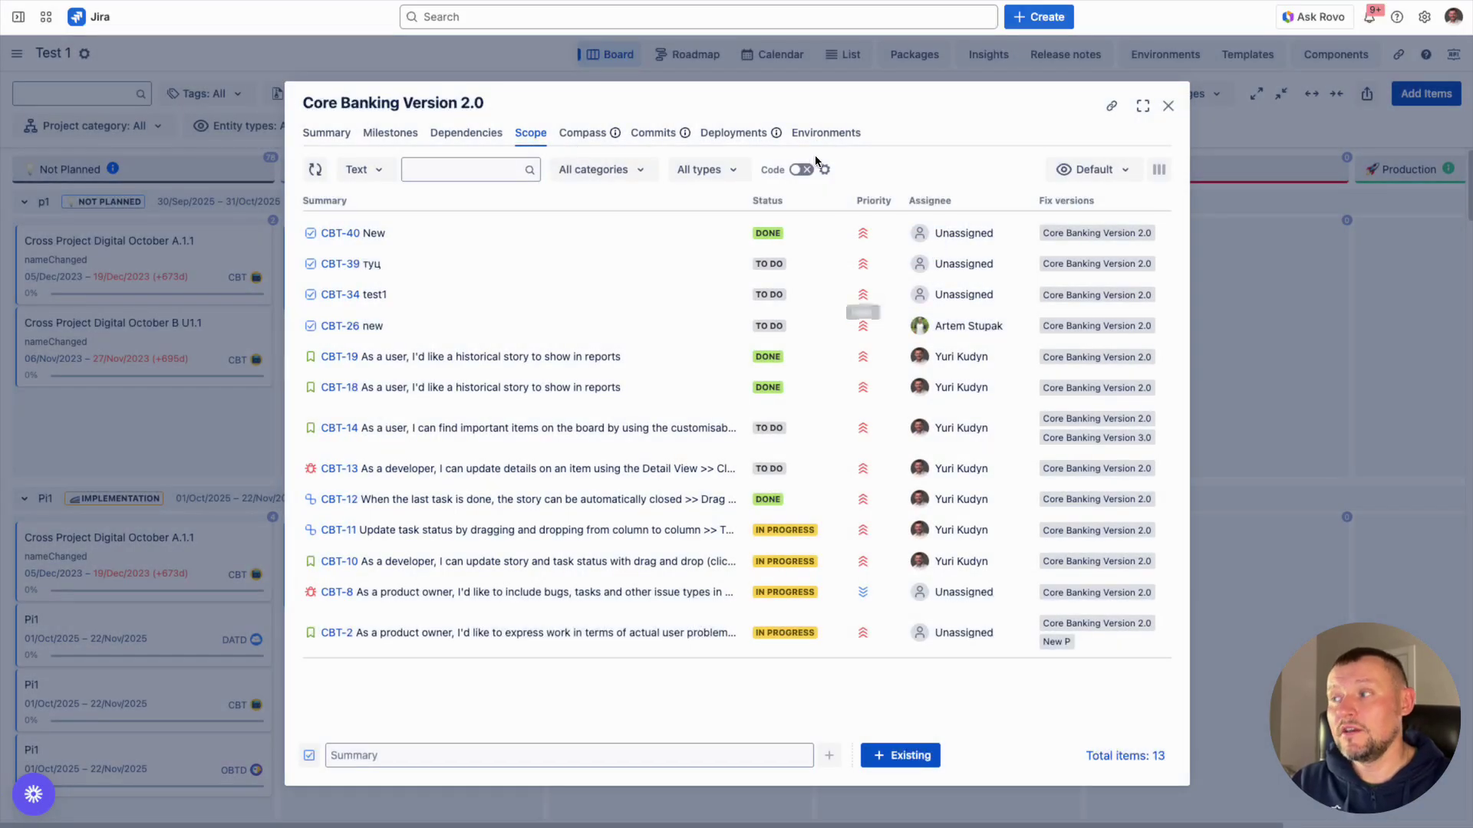
# Step: Show code changes in the version's scope and examine the branches, commits and builds linked to CBT-2
pyautogui.click(802, 169)
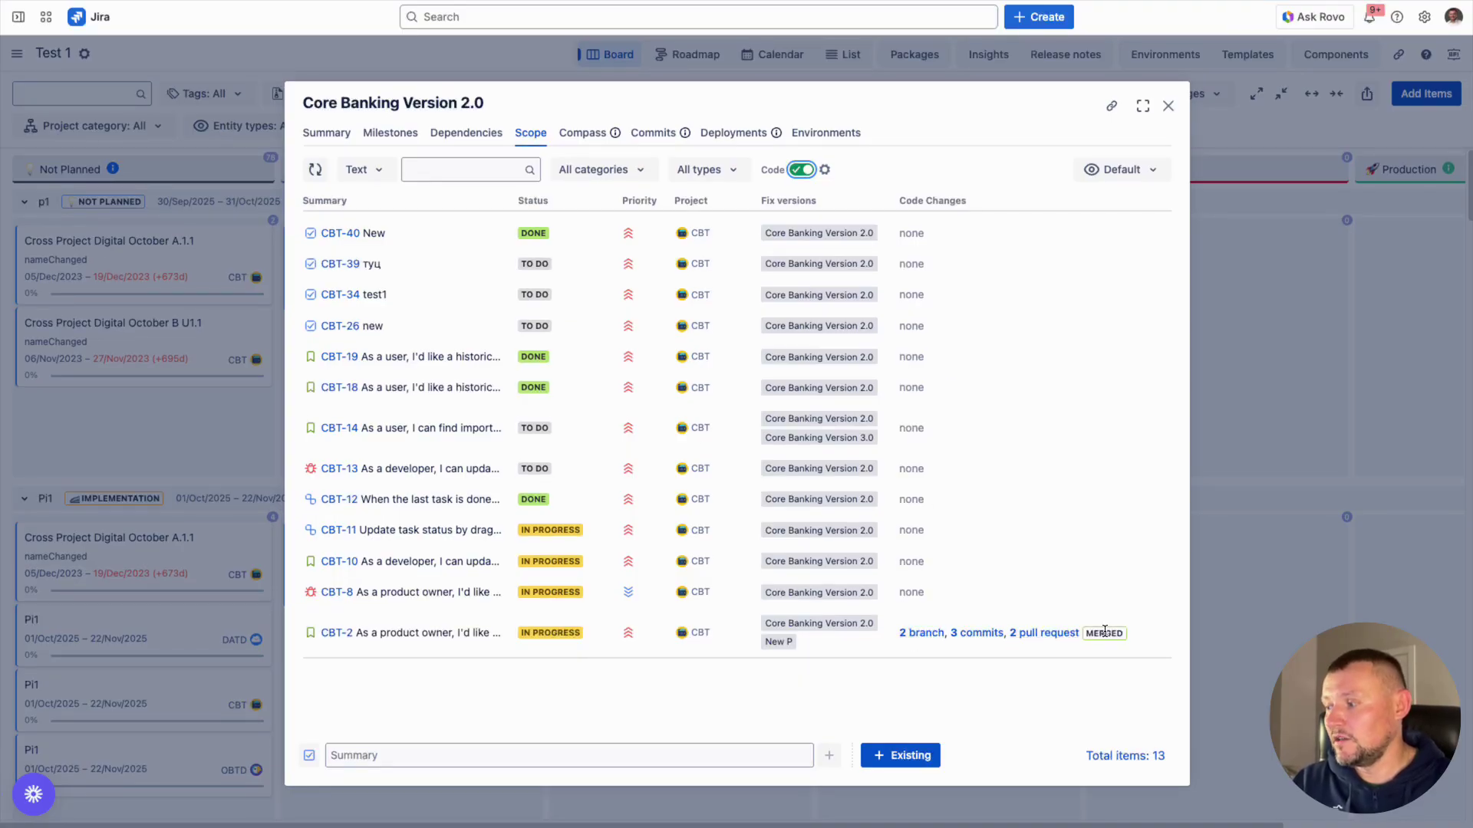
pyautogui.click(921, 634)
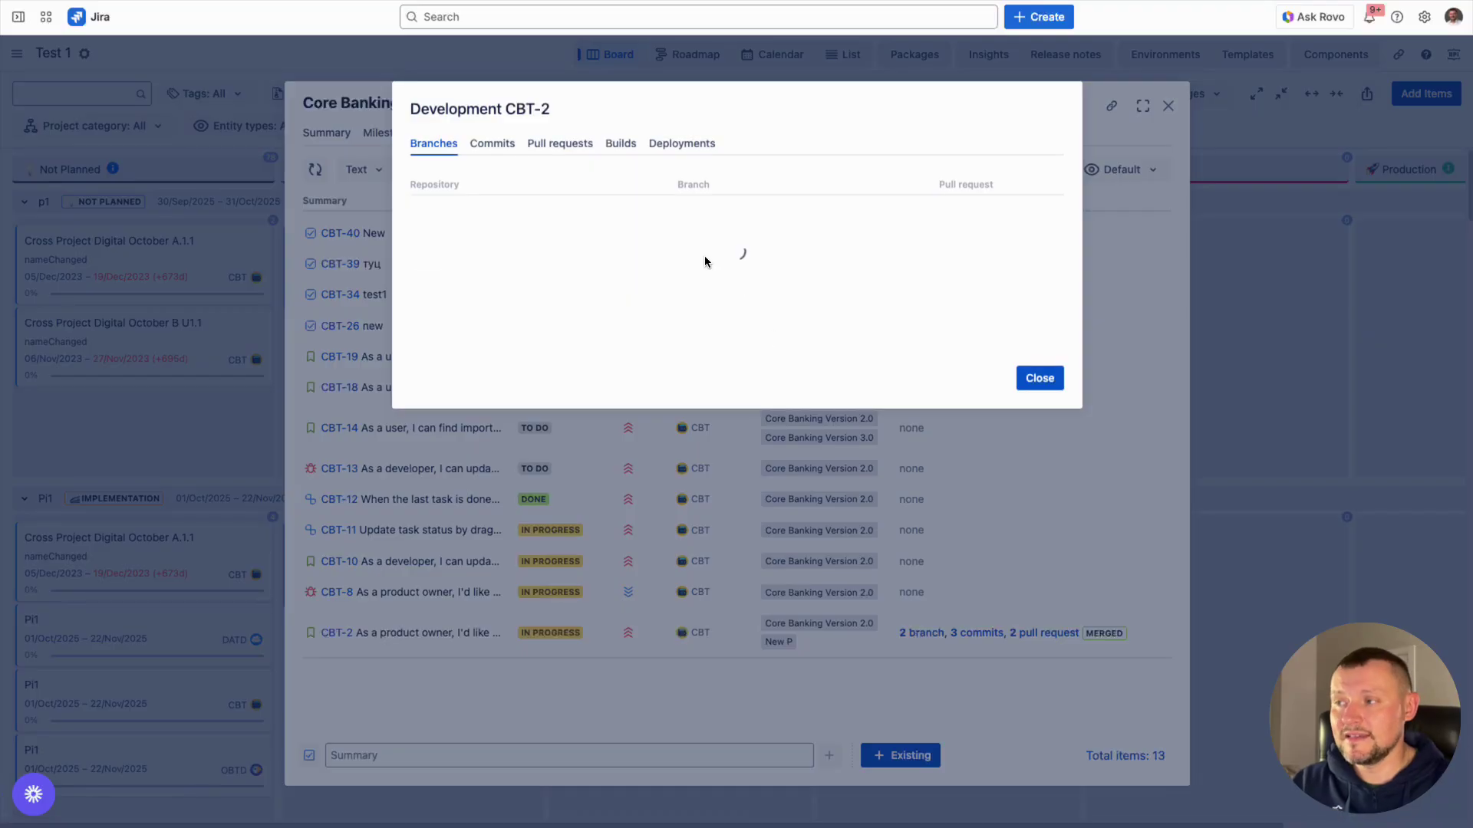
pyautogui.click(492, 144)
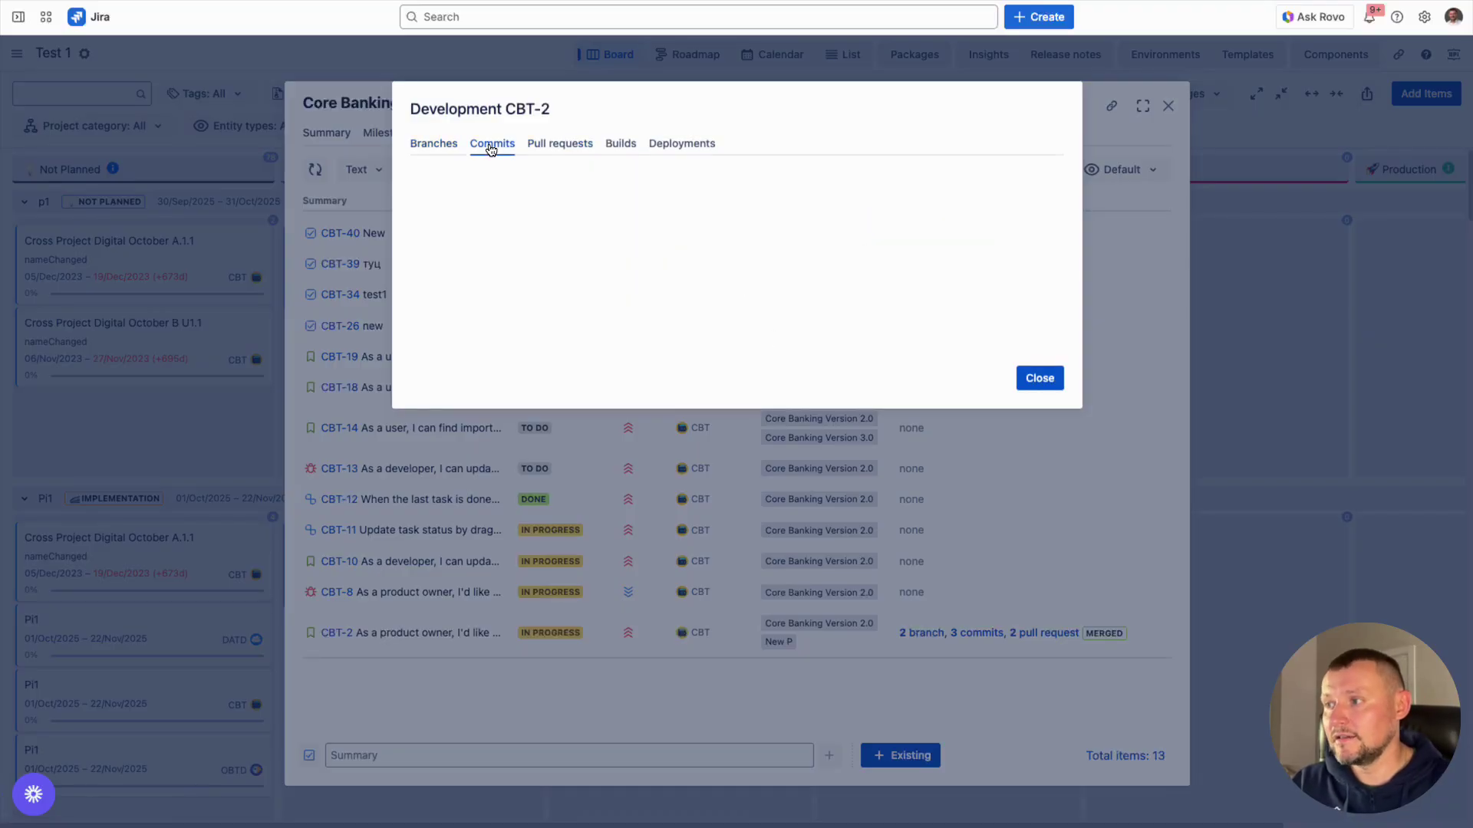
pyautogui.click(616, 149)
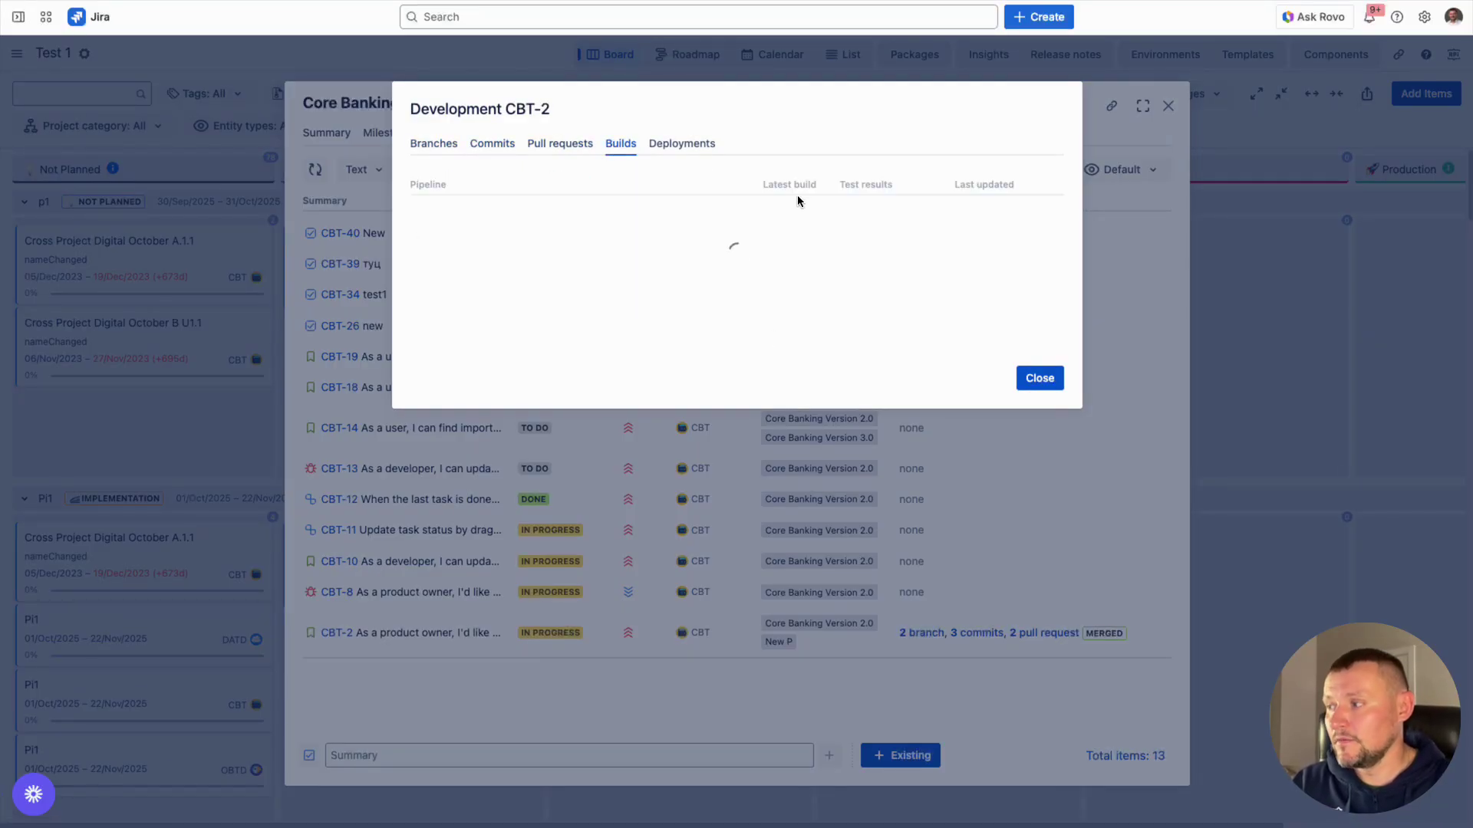
pyautogui.click(1039, 378)
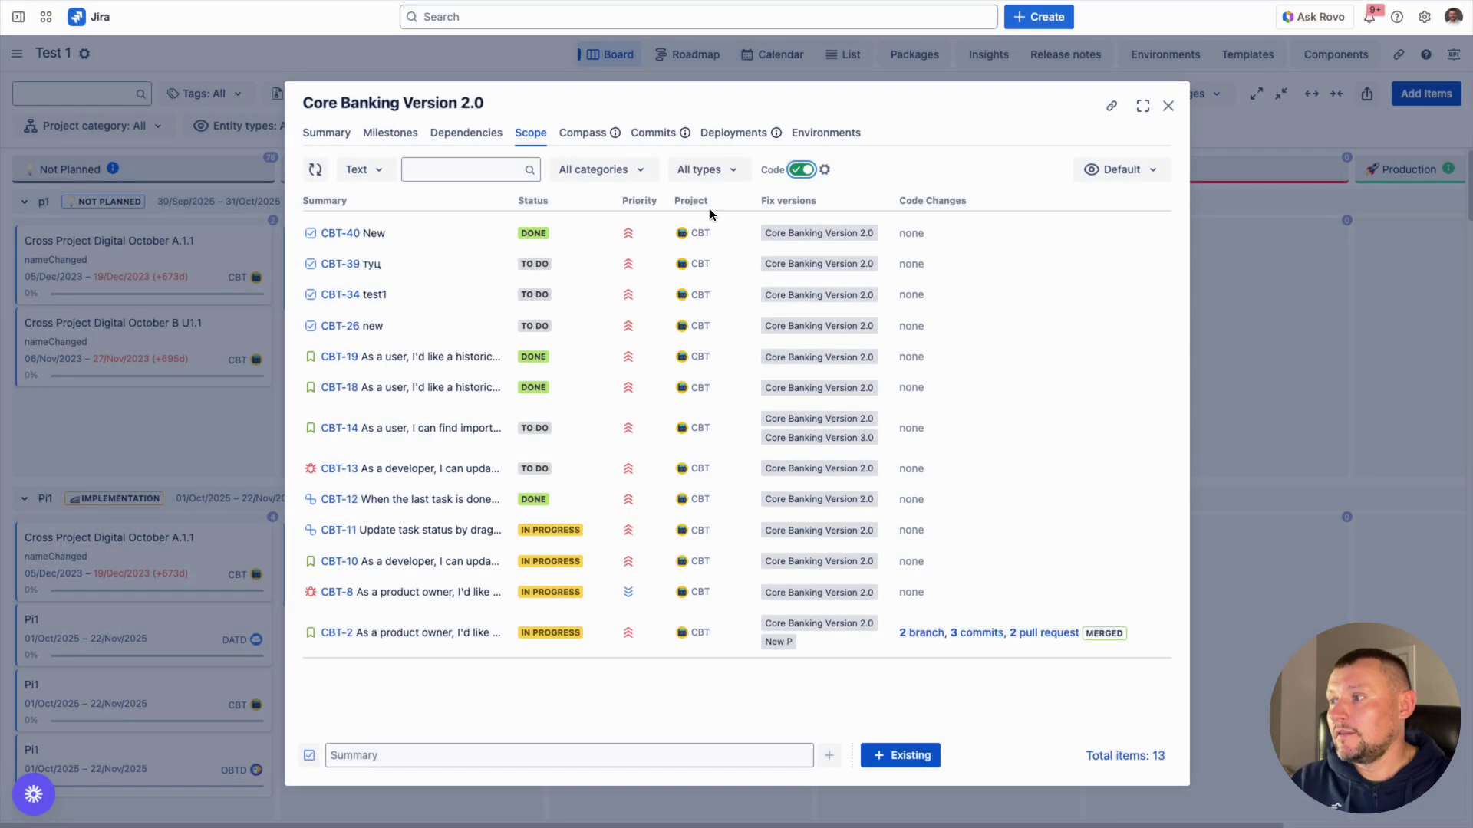
# Step: Fetch the commits and deployments of Core Banking Version 2.0 for review, and close the version's details
pyautogui.click(656, 136)
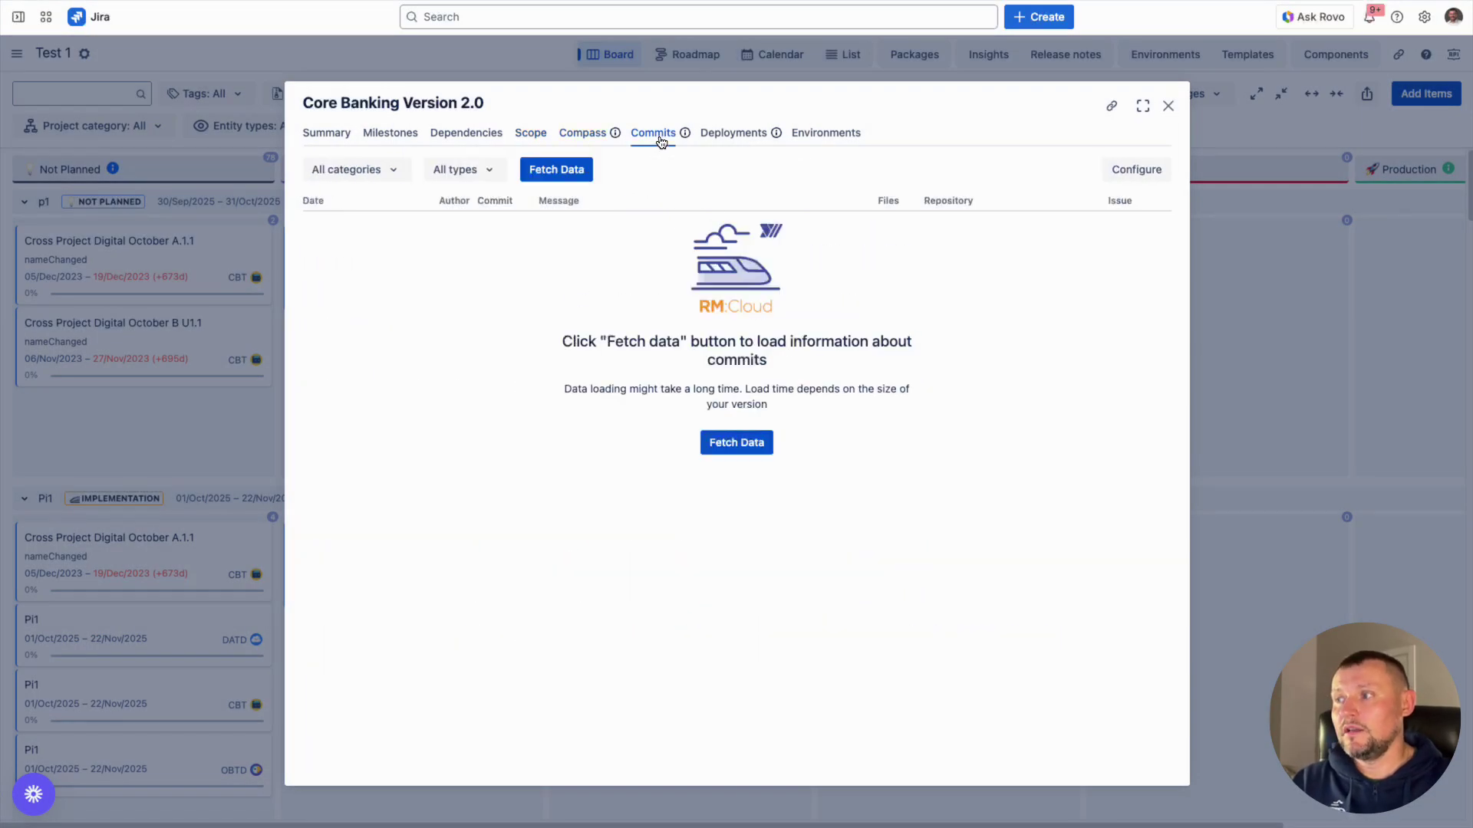
pyautogui.click(742, 445)
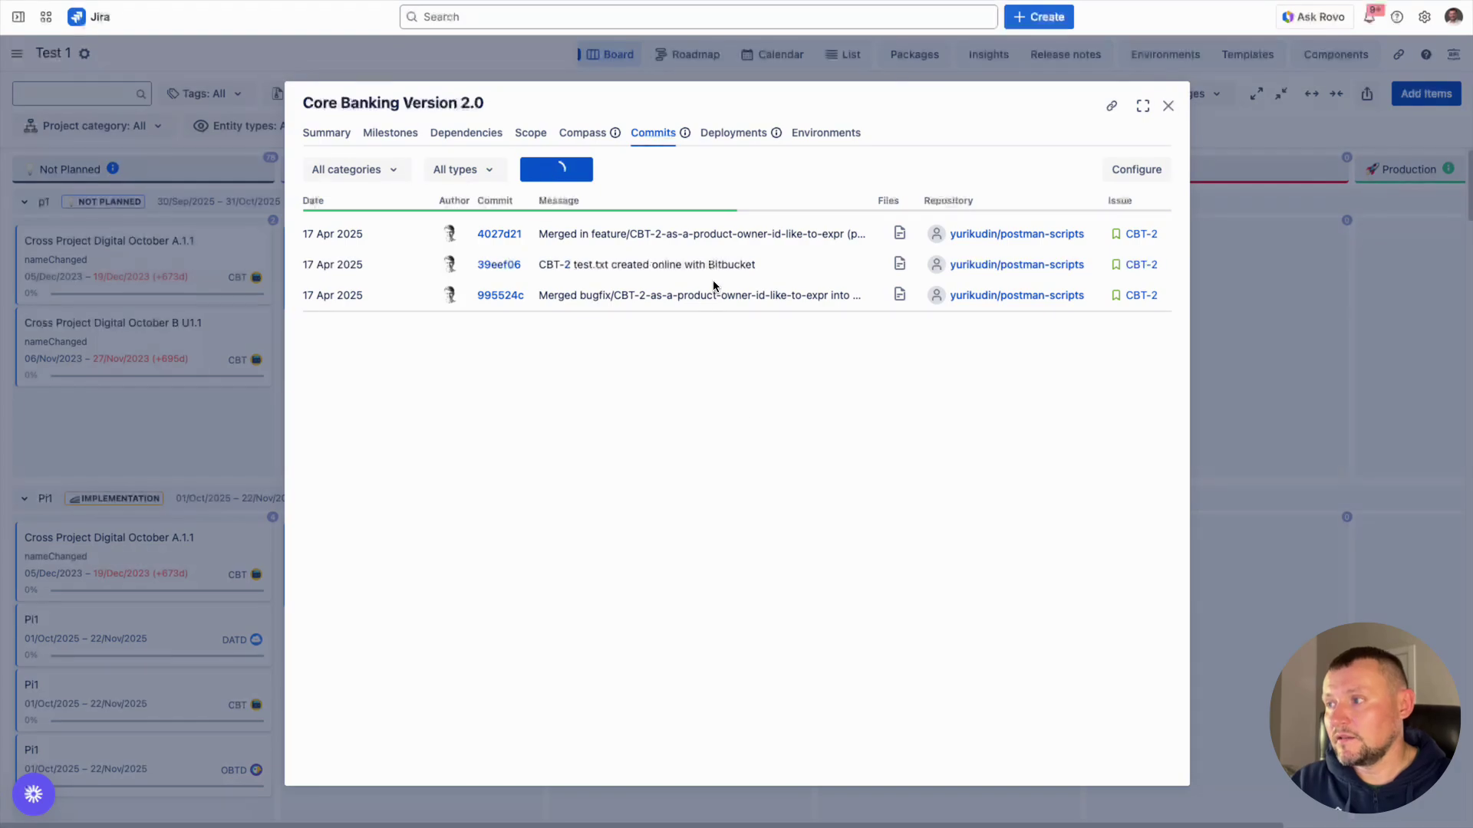
pyautogui.click(739, 138)
pyautogui.click(749, 479)
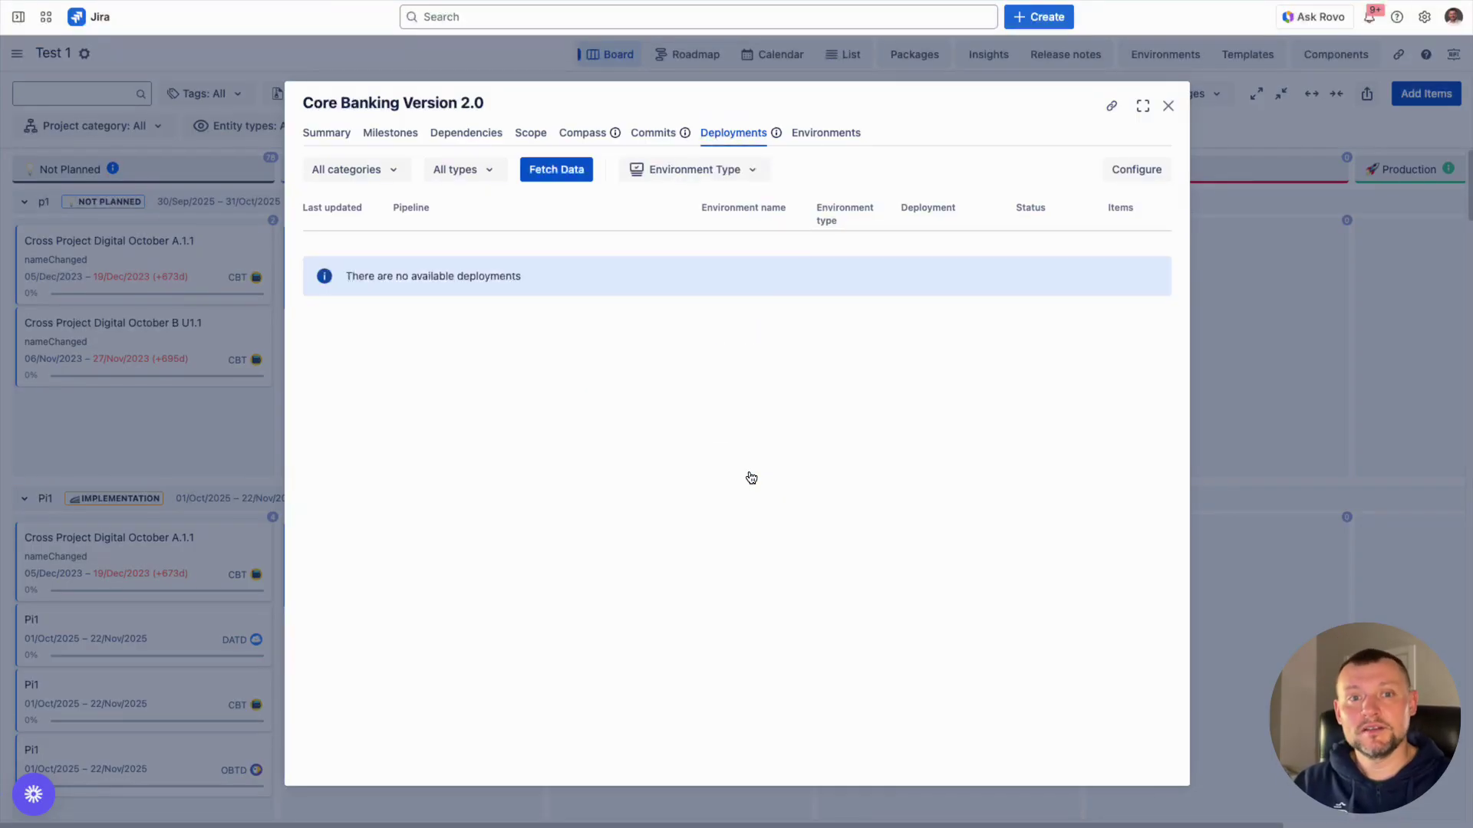
pyautogui.press('Escape')
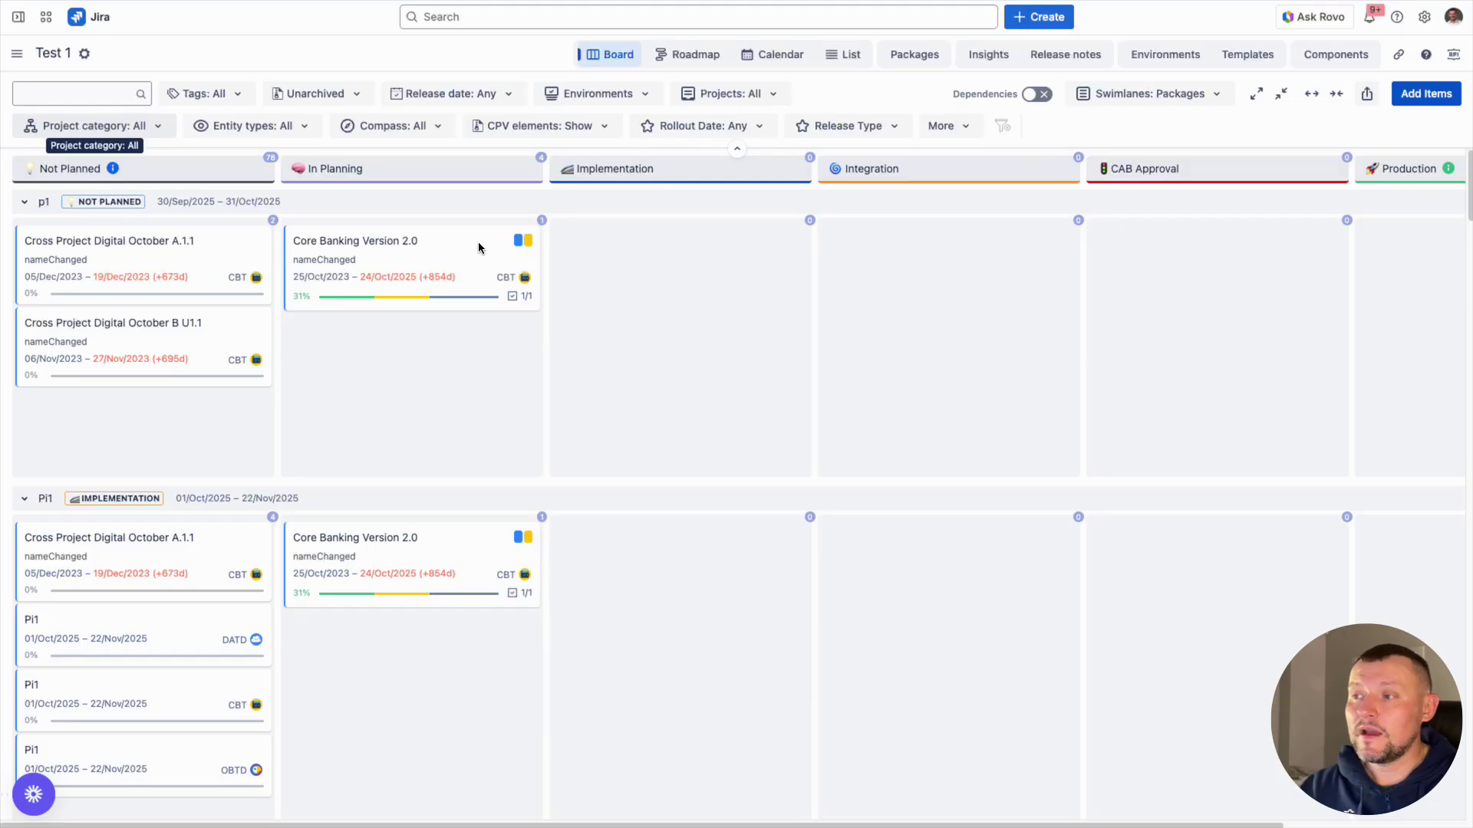
# Step: Open story CBT-19 from the scope of Core Banking Version 2.0 and look through its content
pyautogui.click(424, 247)
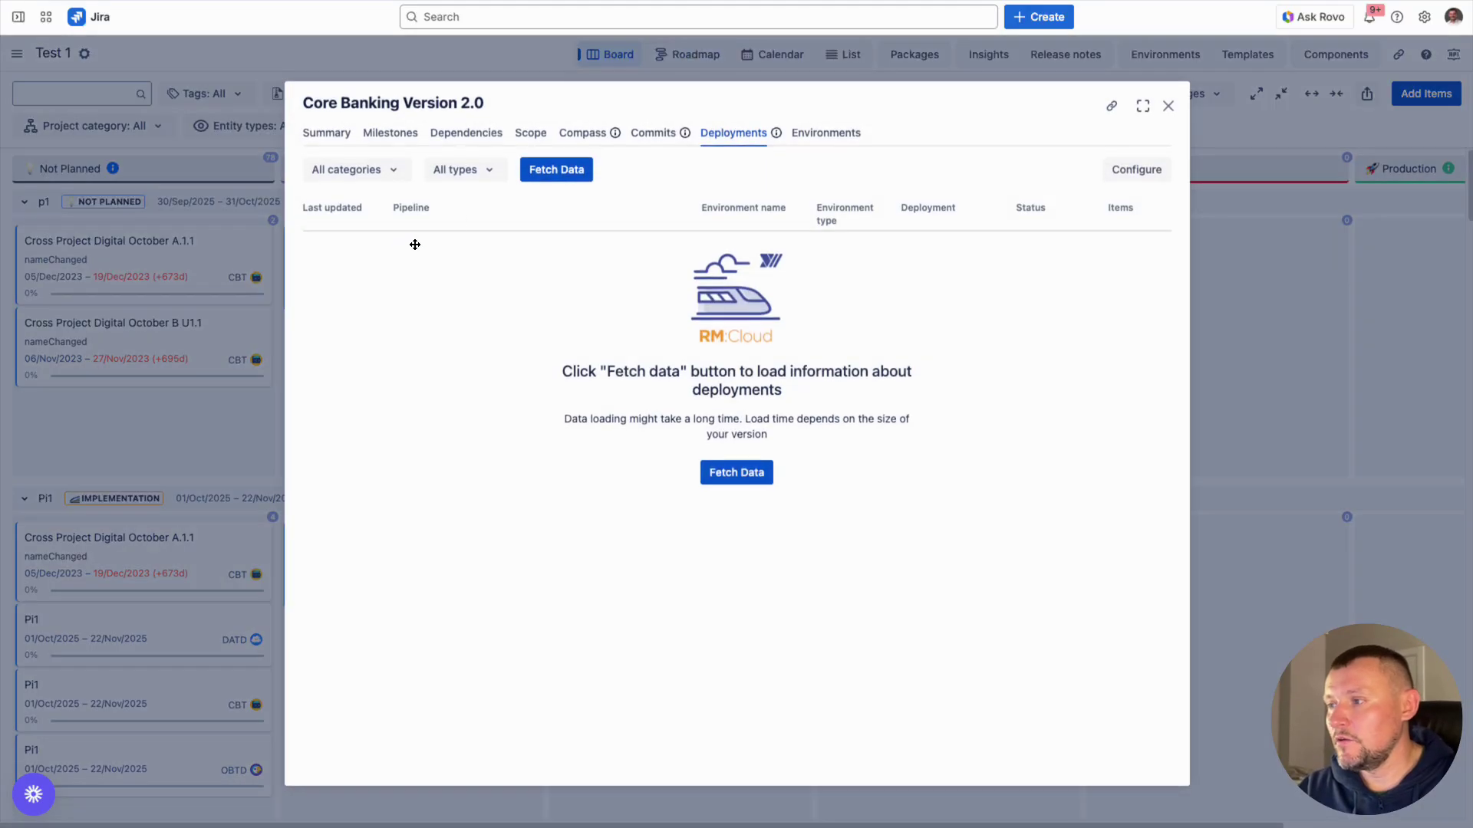
pyautogui.click(514, 135)
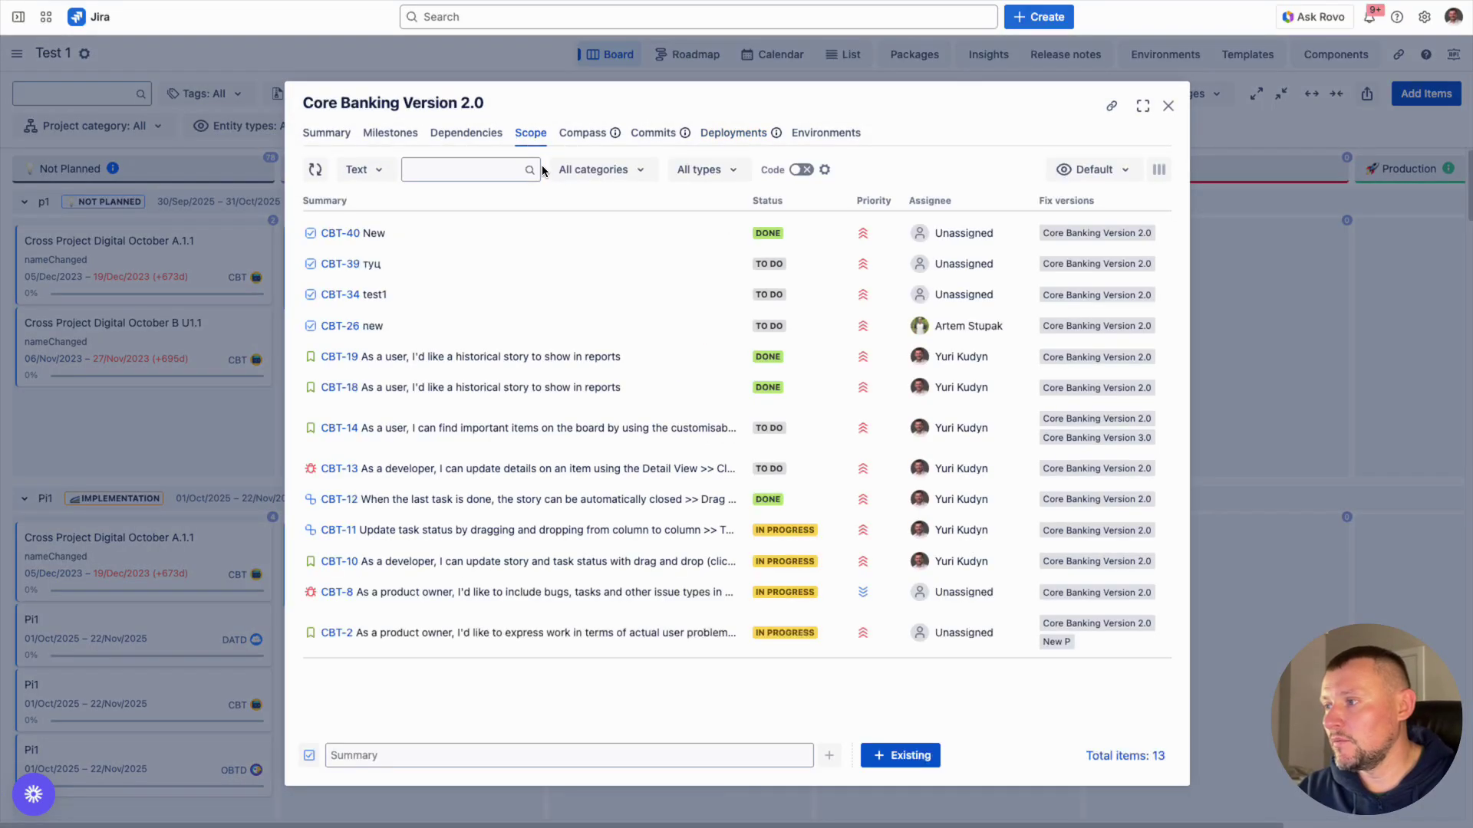
pyautogui.click(339, 358)
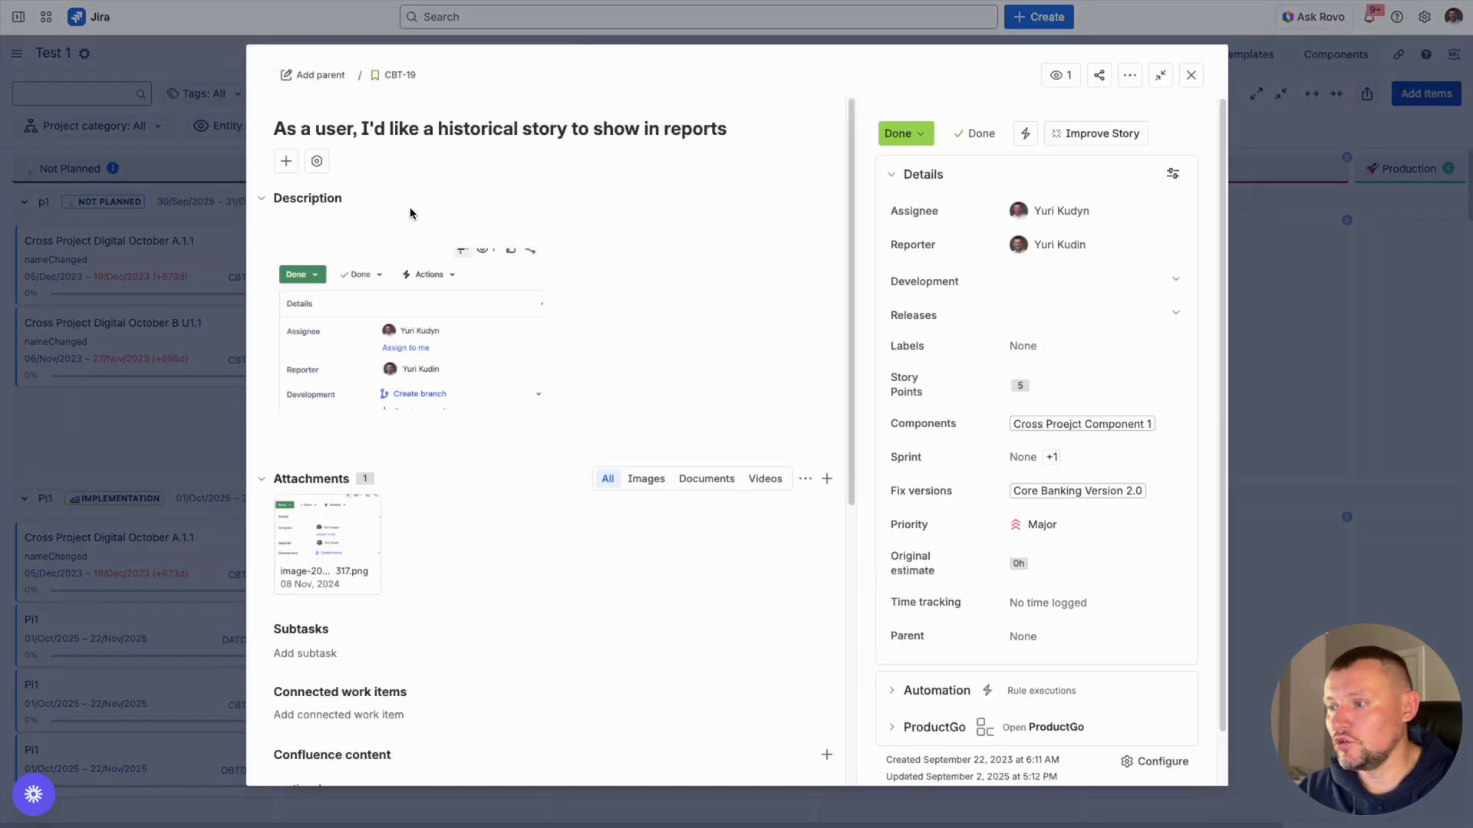
pyautogui.scroll(-6, 432, 400)
pyautogui.scroll(10, 429, 401)
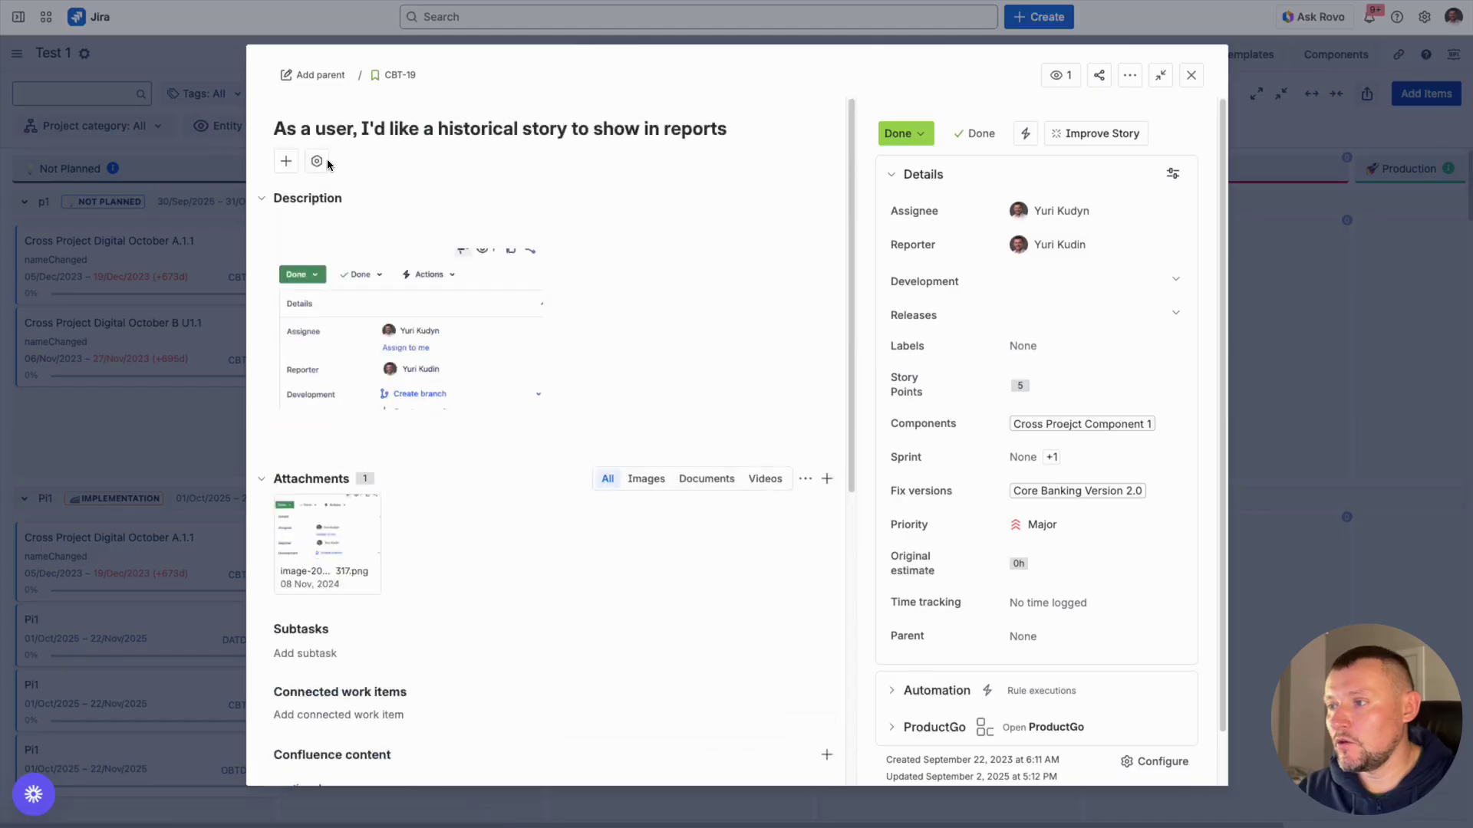
# Step: Add the [STG] Release Management panel to CBT-19 and examine its release and environment details
pyautogui.click(317, 162)
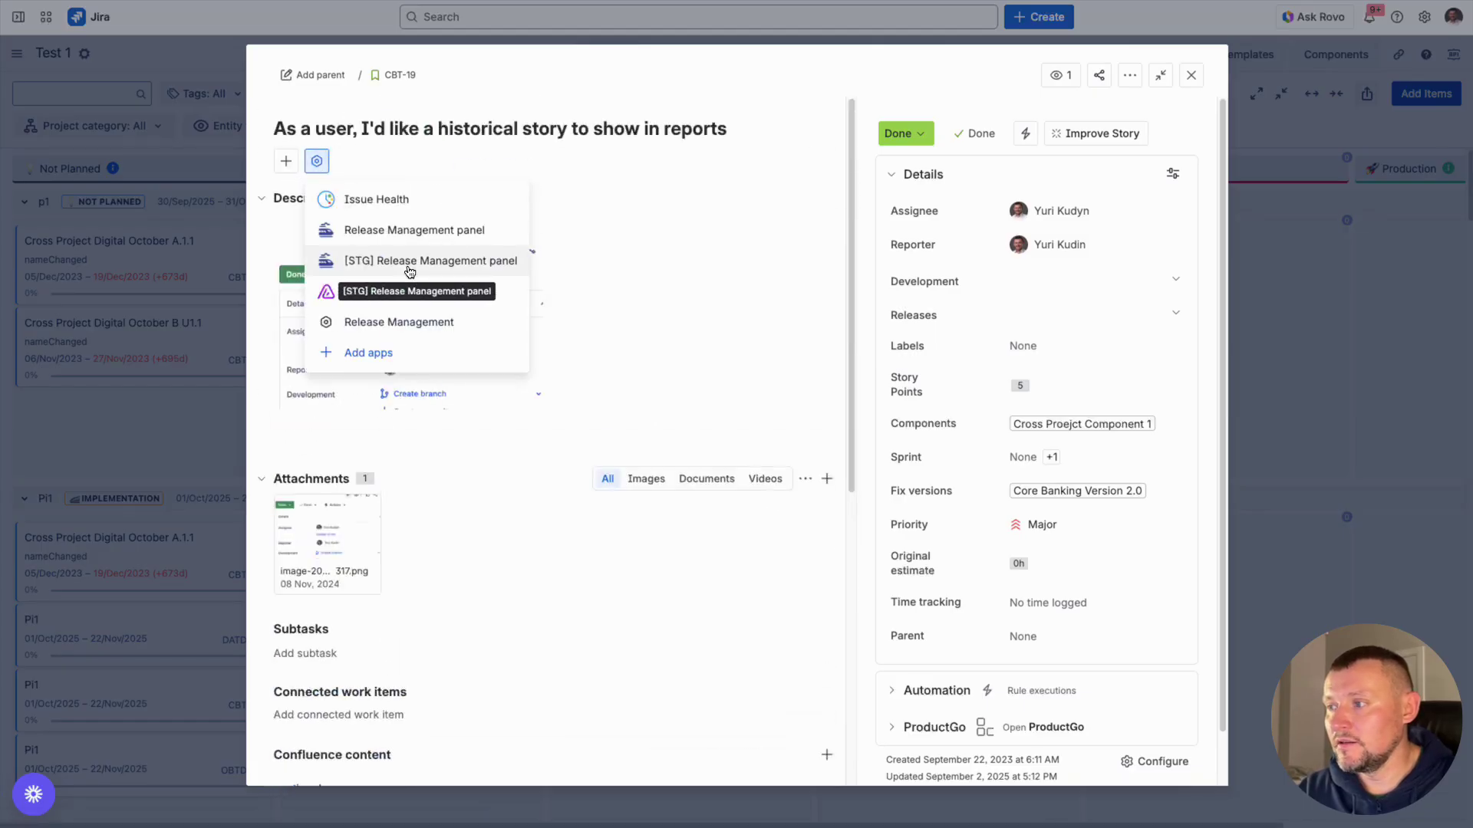
pyautogui.click(412, 263)
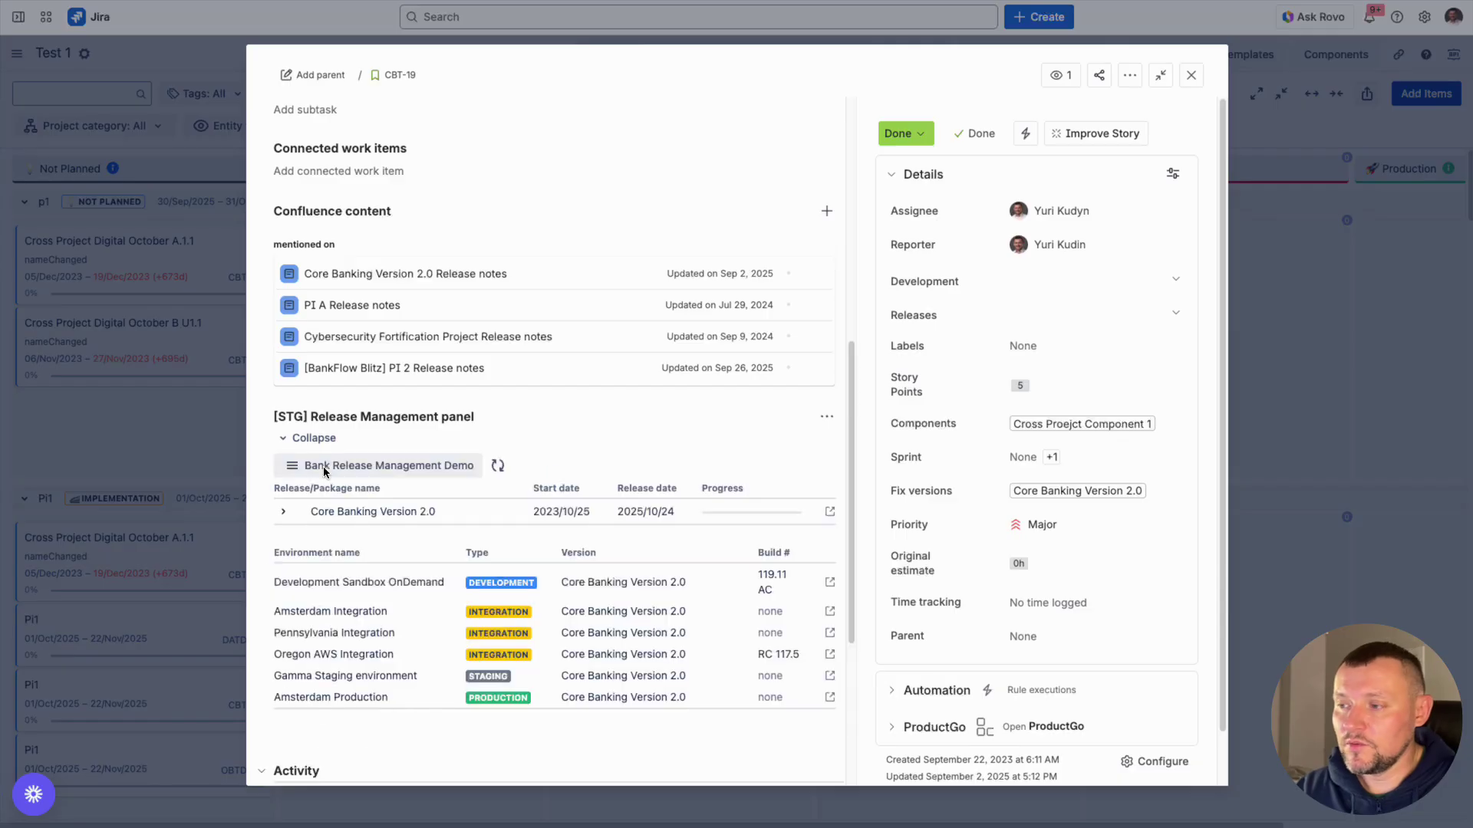
pyautogui.scroll(-2, 325, 473)
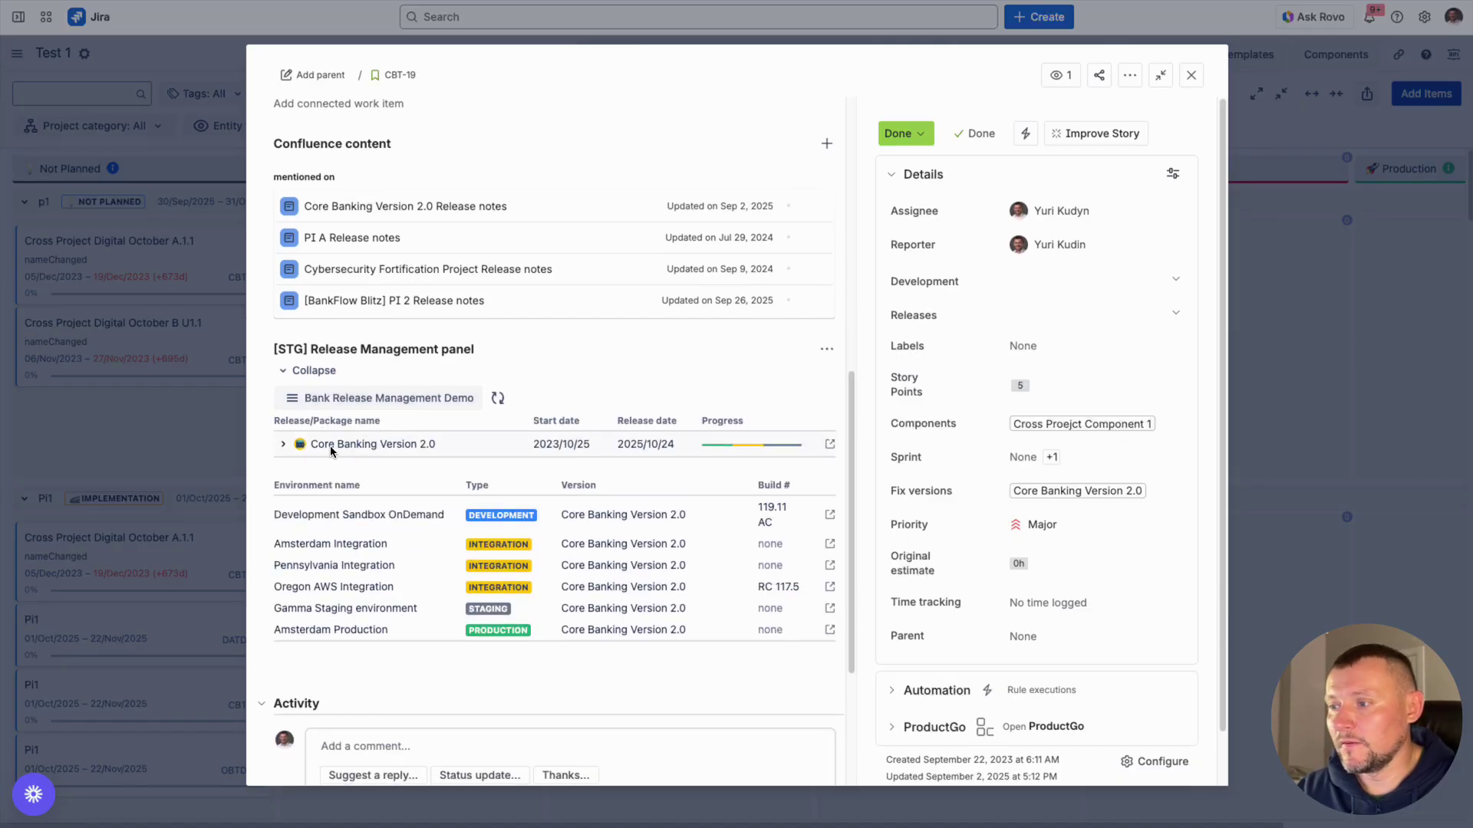
# Step: Expand Core Banking Version 2.0 in the release management panel and examine the packages containing it
pyautogui.moveTo(312, 444); pyautogui.dragTo(445, 445)
pyautogui.click(283, 444)
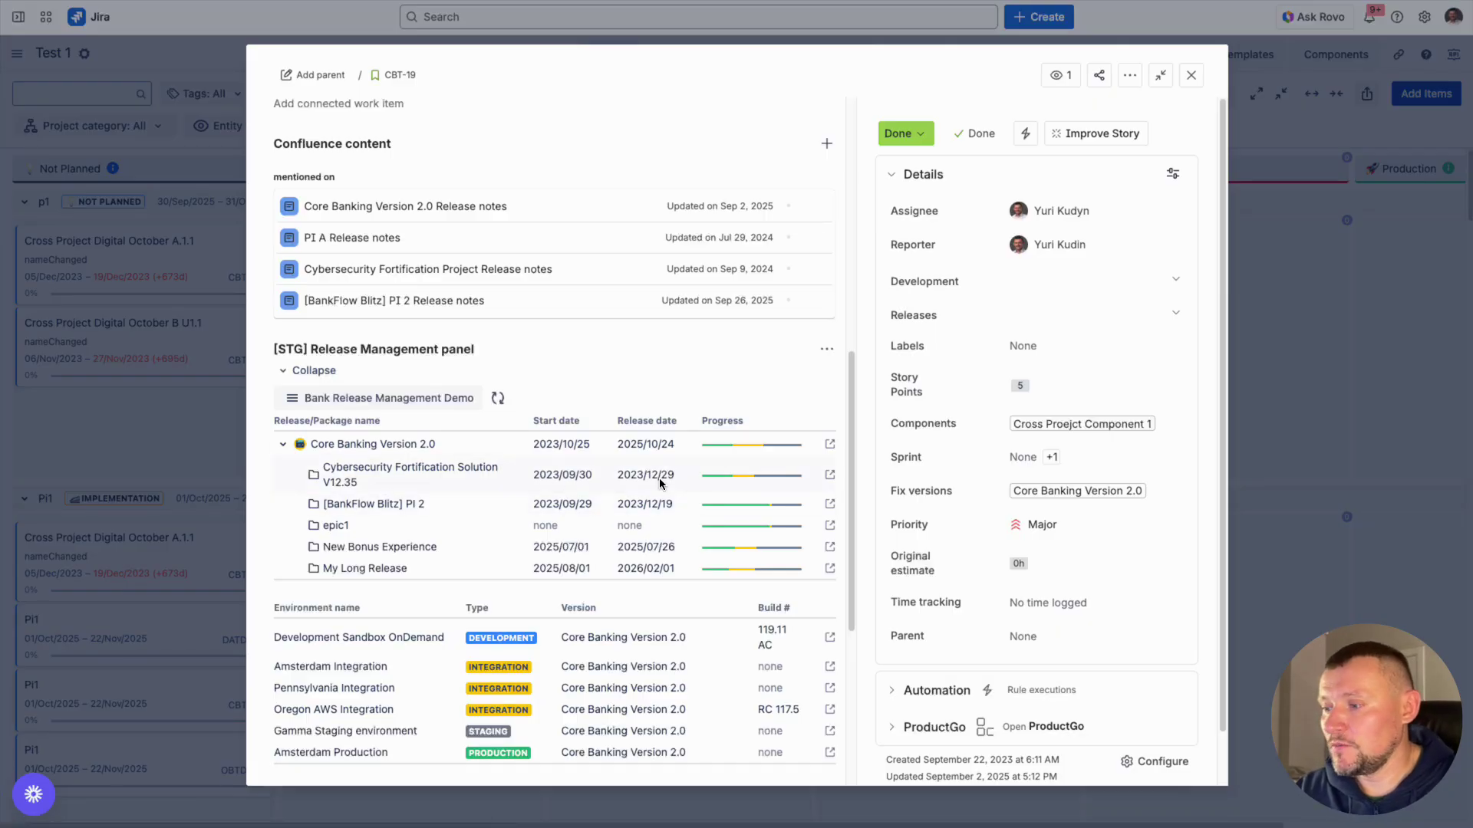
pyautogui.scroll(-2, 662, 483)
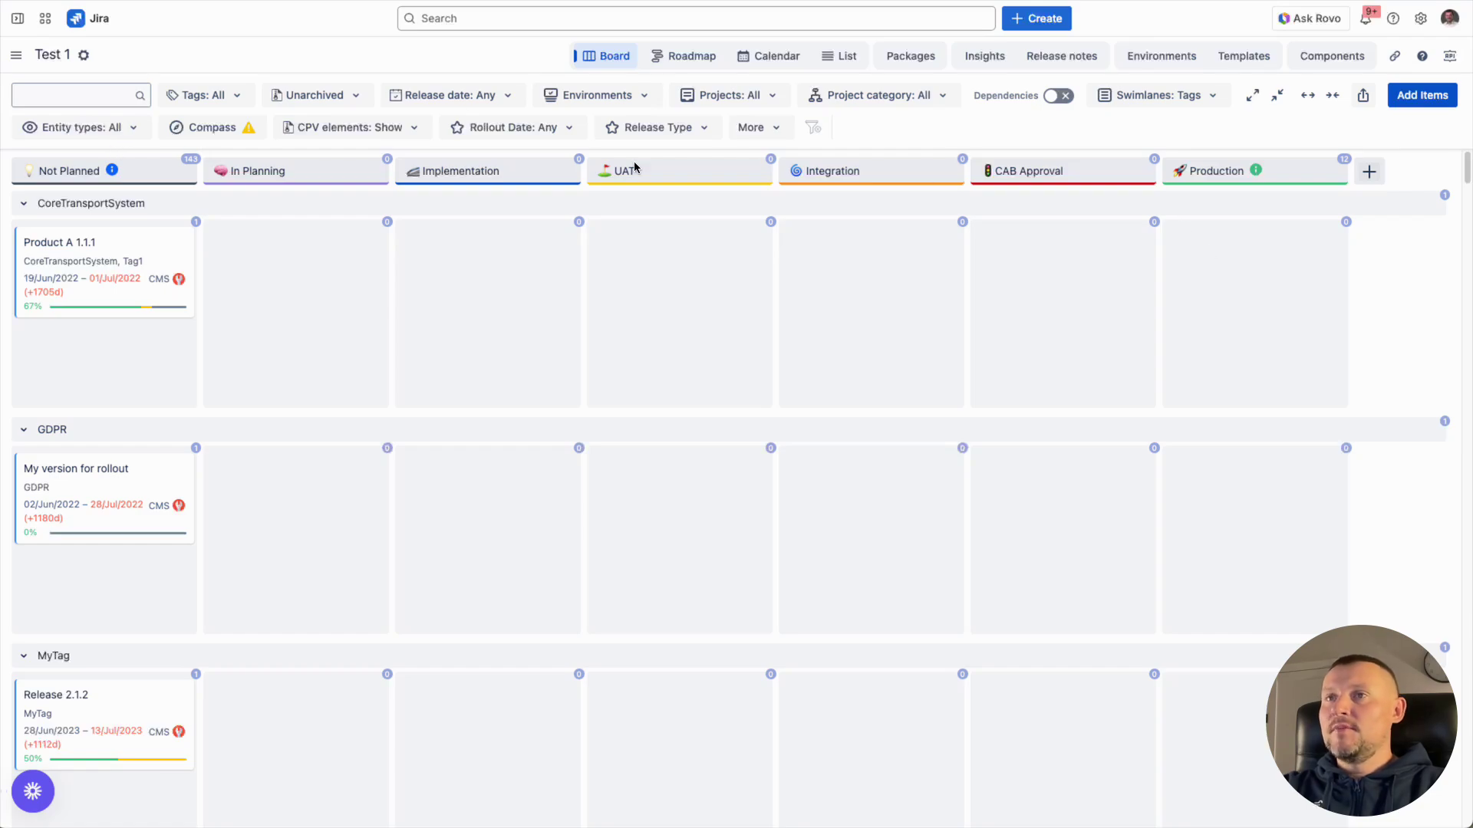
# Step: Open the board's versions workflow settings and look through the transitions that can be added for the Implementation column
pyautogui.click(84, 57)
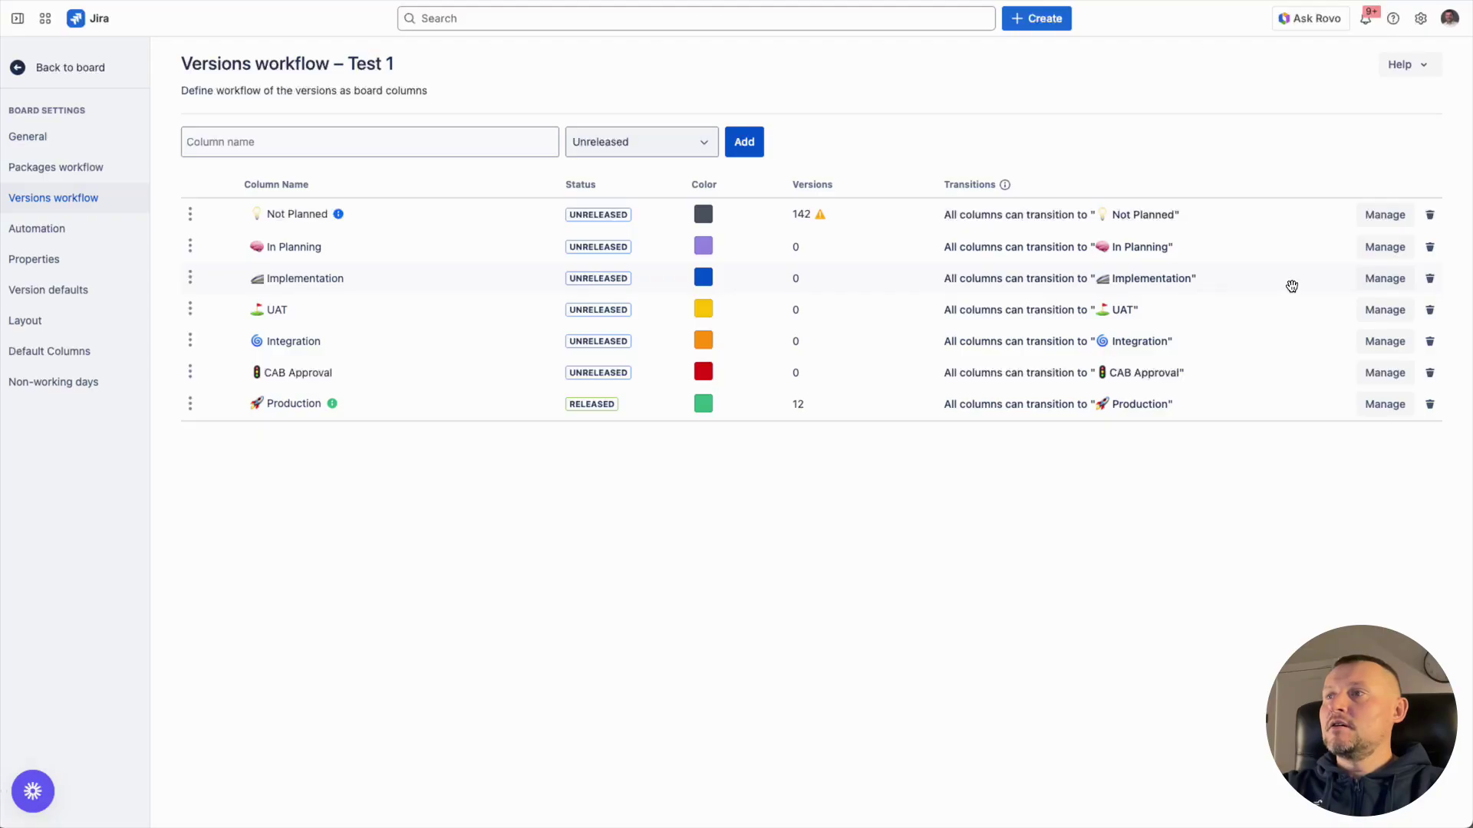
pyautogui.click(1381, 279)
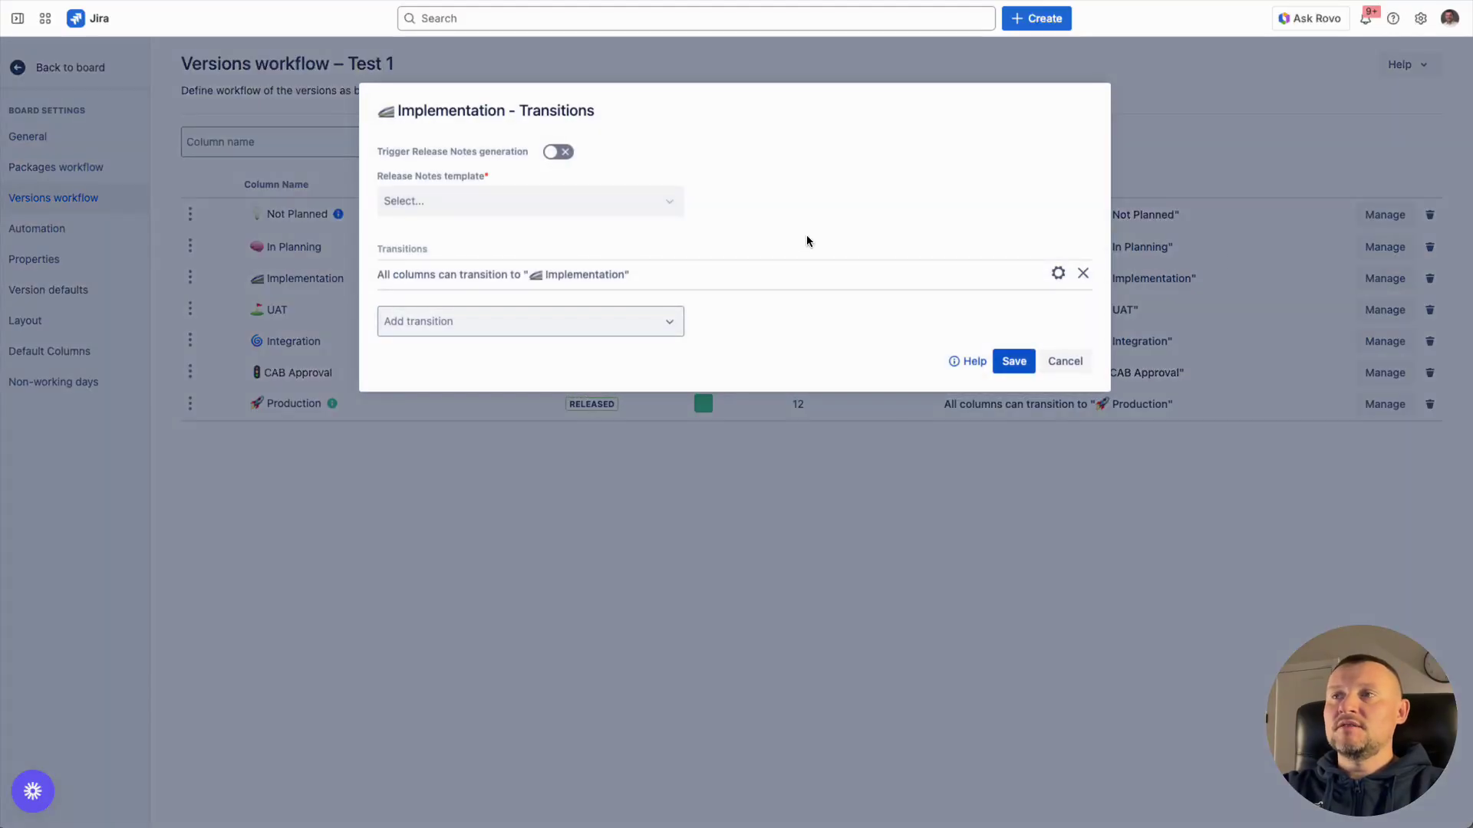
pyautogui.click(585, 338)
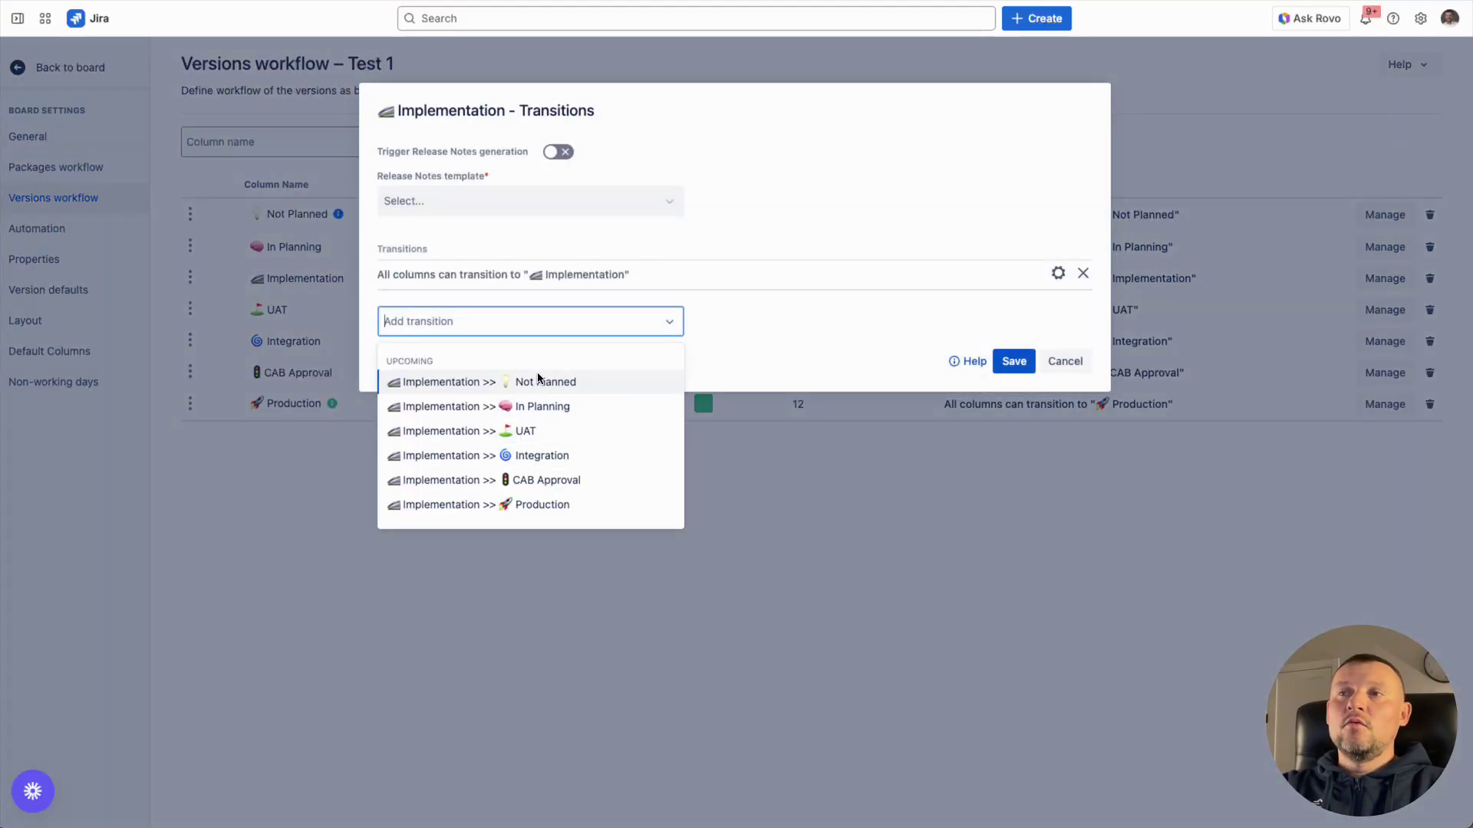
pyautogui.click(809, 310)
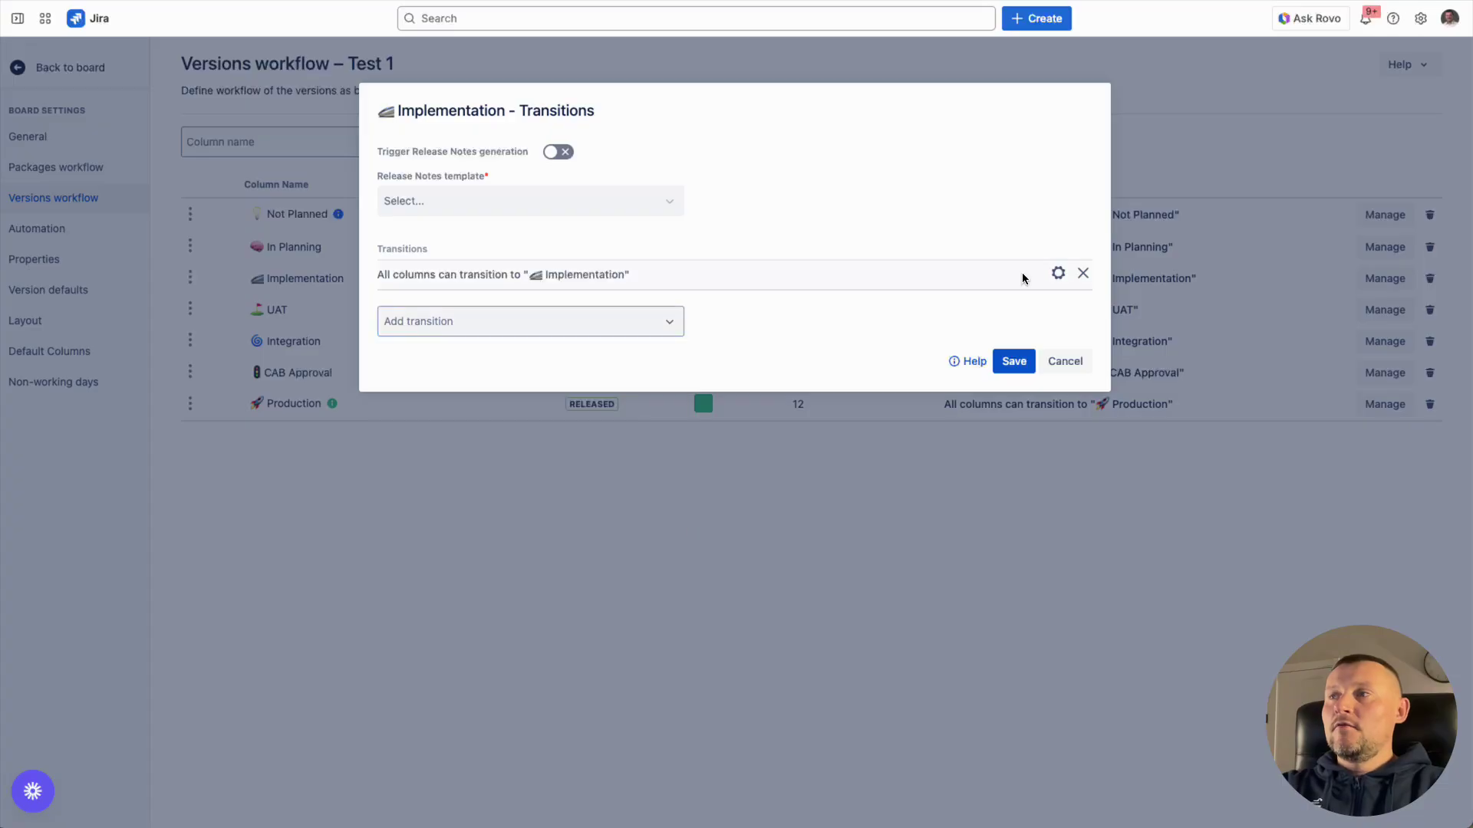
# Step: Try to restrict transitions into Implementation to versions whose Release Type is any of Major Version
pyautogui.click(1058, 274)
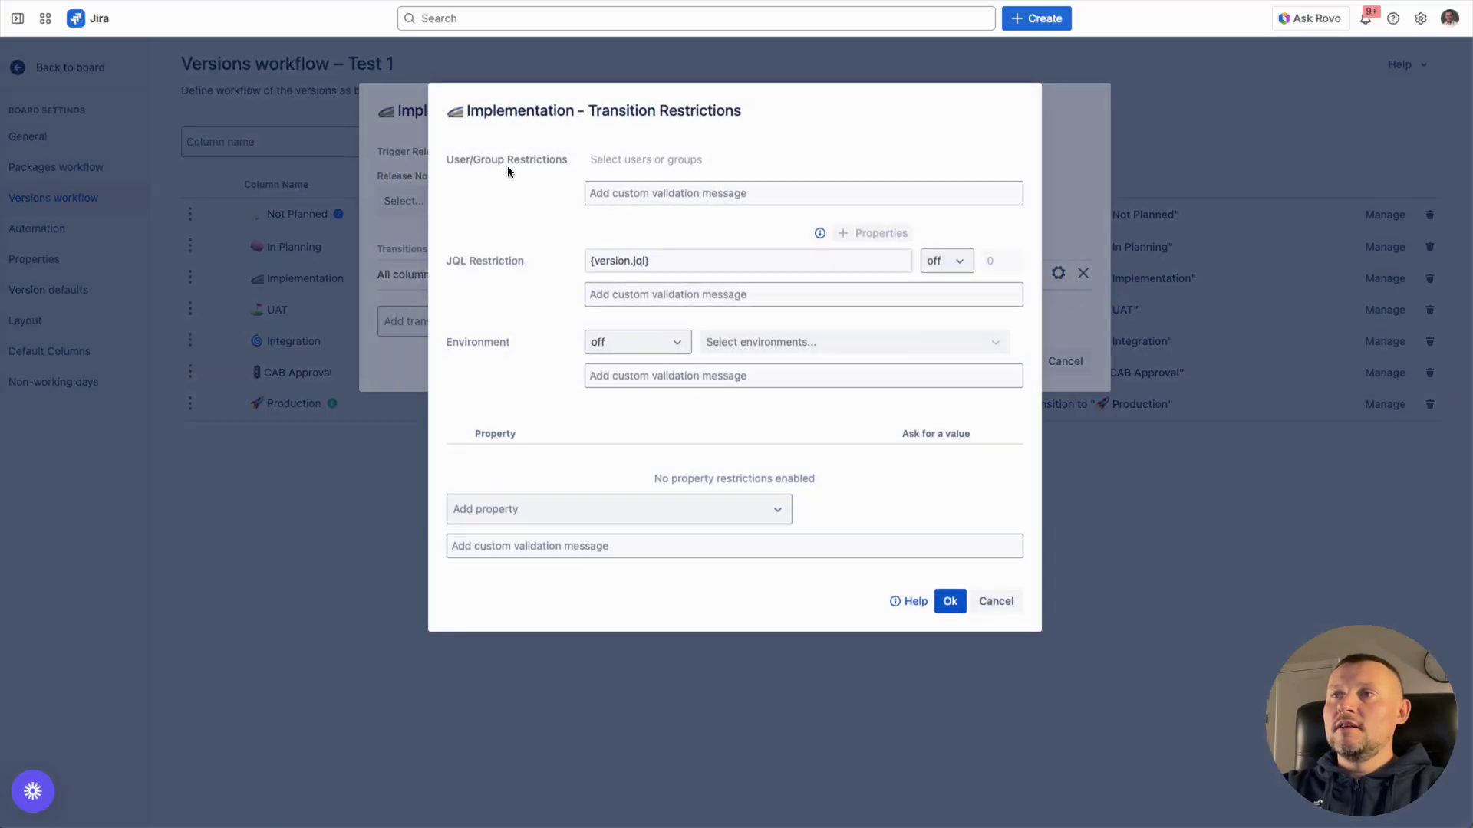
pyautogui.moveTo(451, 159); pyautogui.dragTo(526, 160)
pyautogui.moveTo(448, 260); pyautogui.dragTo(471, 263)
pyautogui.click(525, 517)
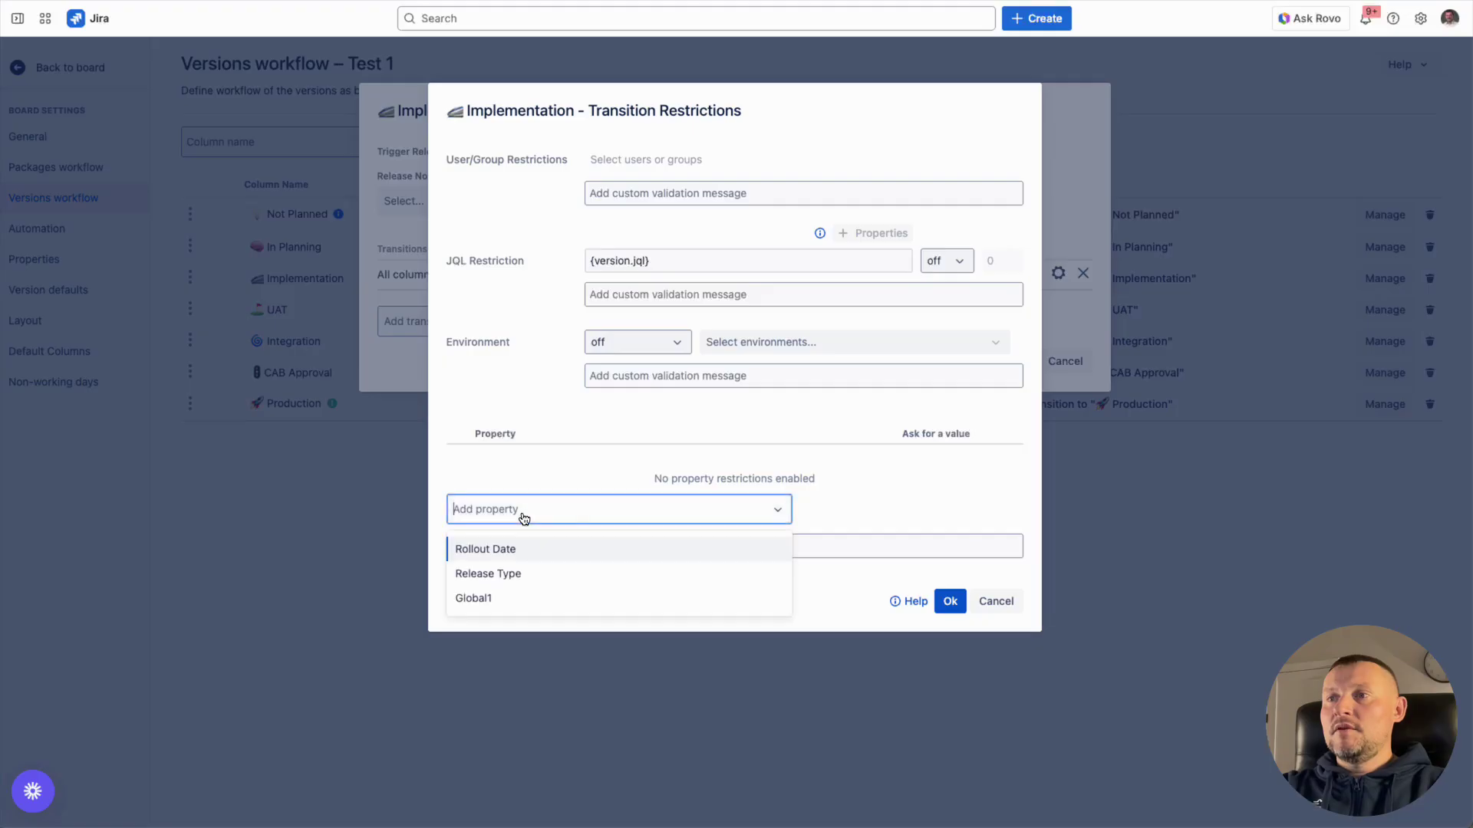
pyautogui.click(527, 571)
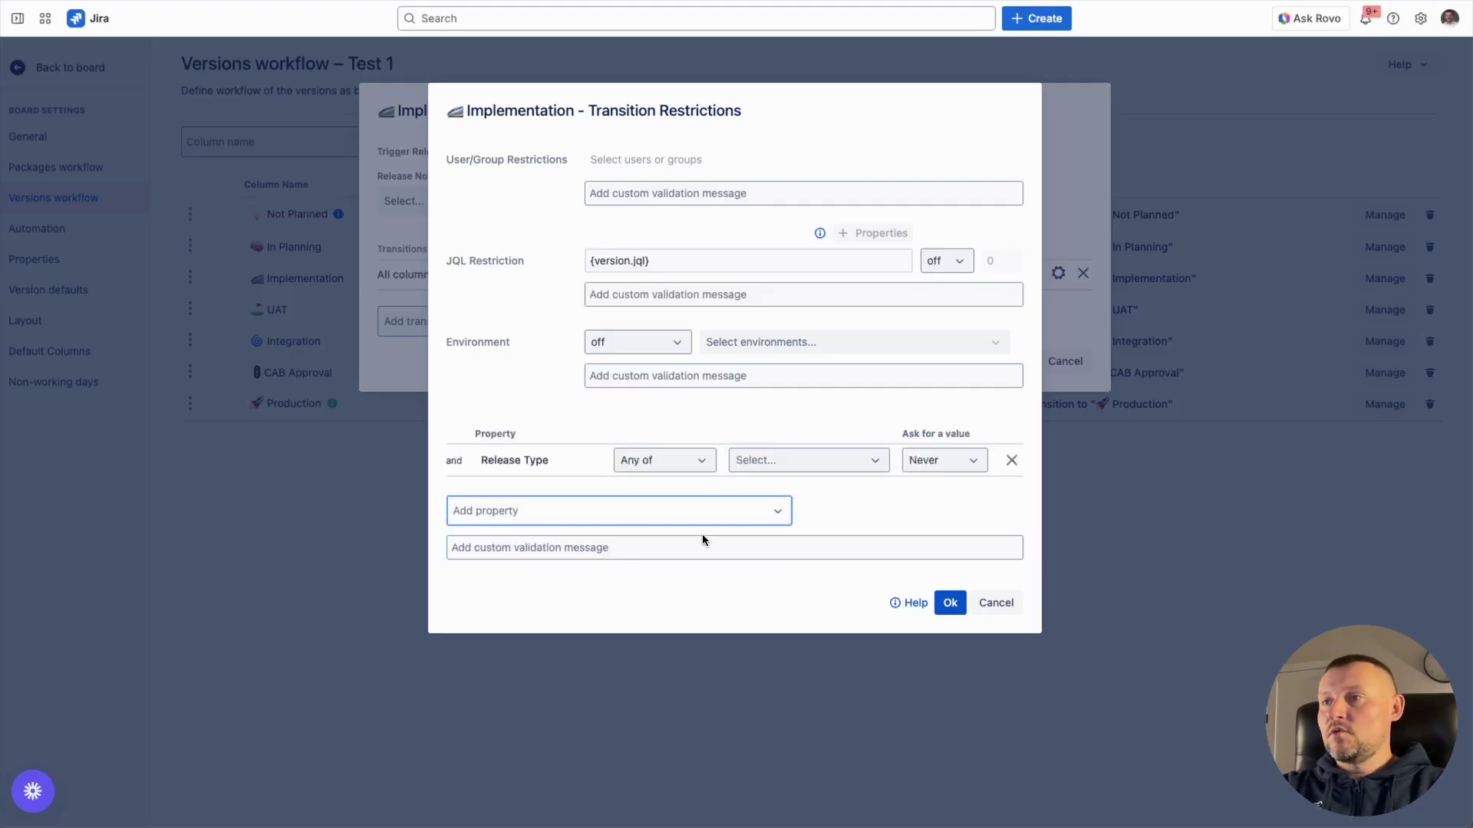
pyautogui.click(787, 474)
pyautogui.click(785, 488)
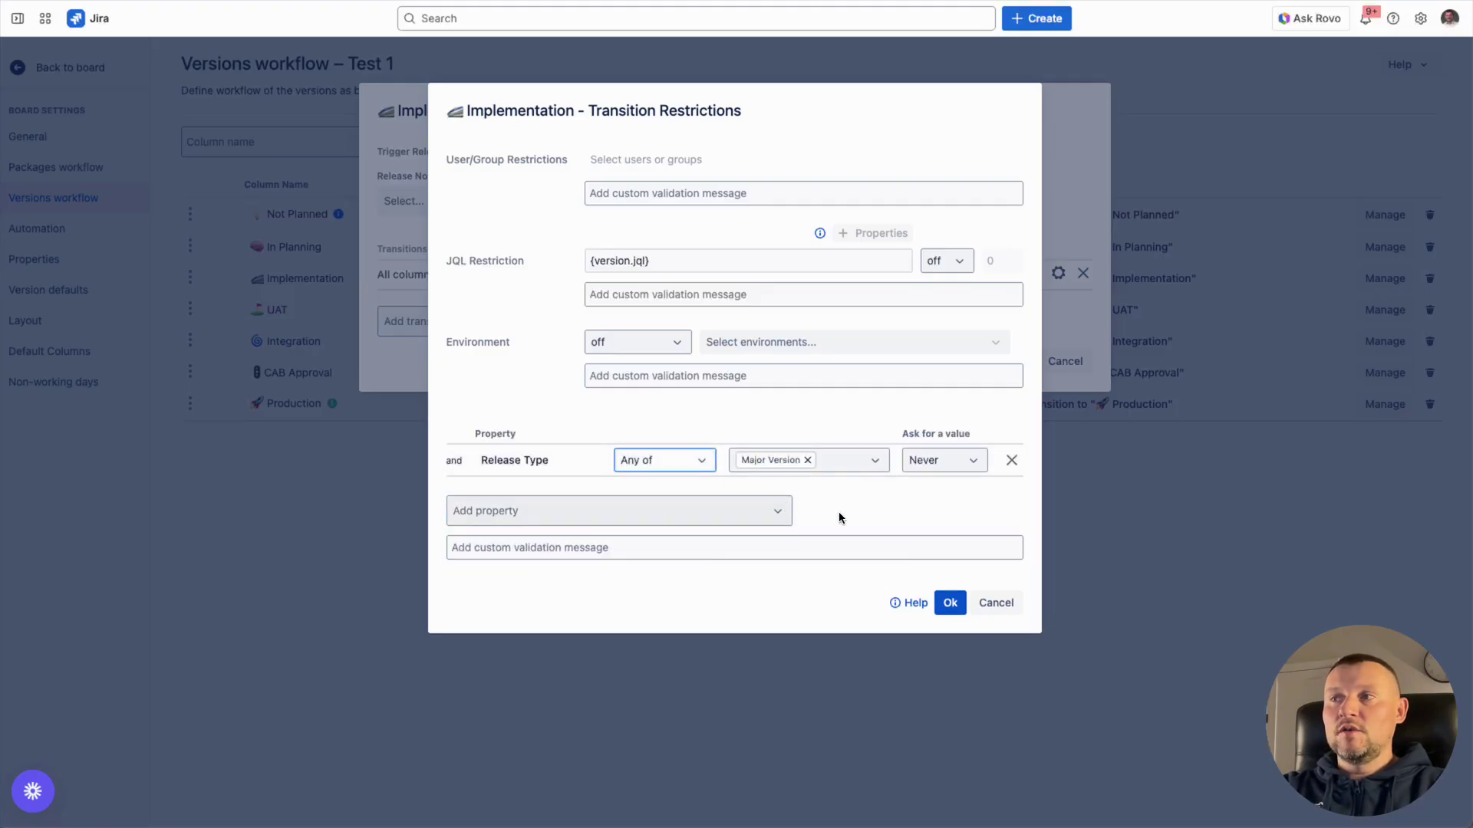
pyautogui.click(999, 605)
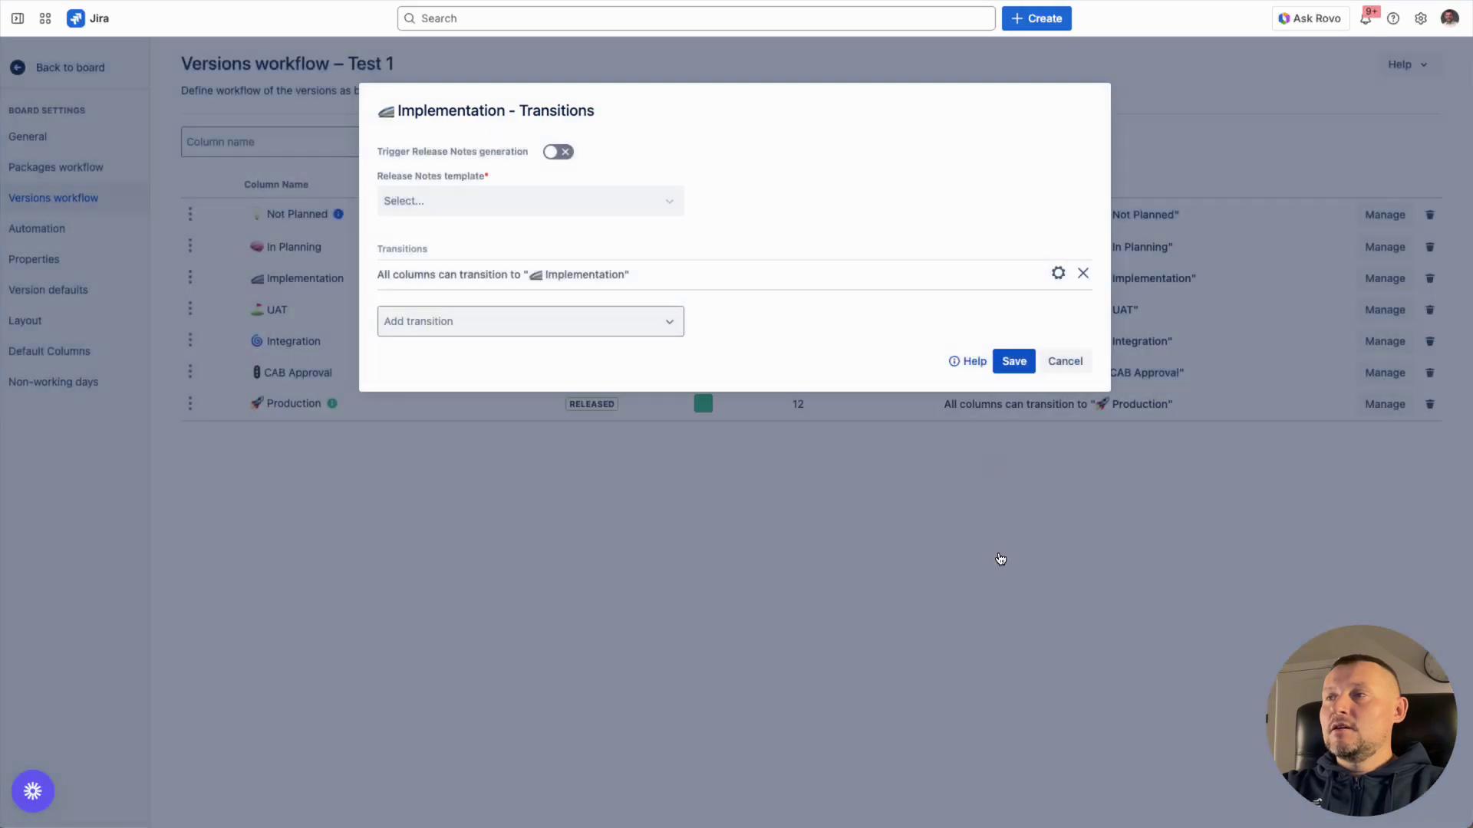
pyautogui.click(1065, 368)
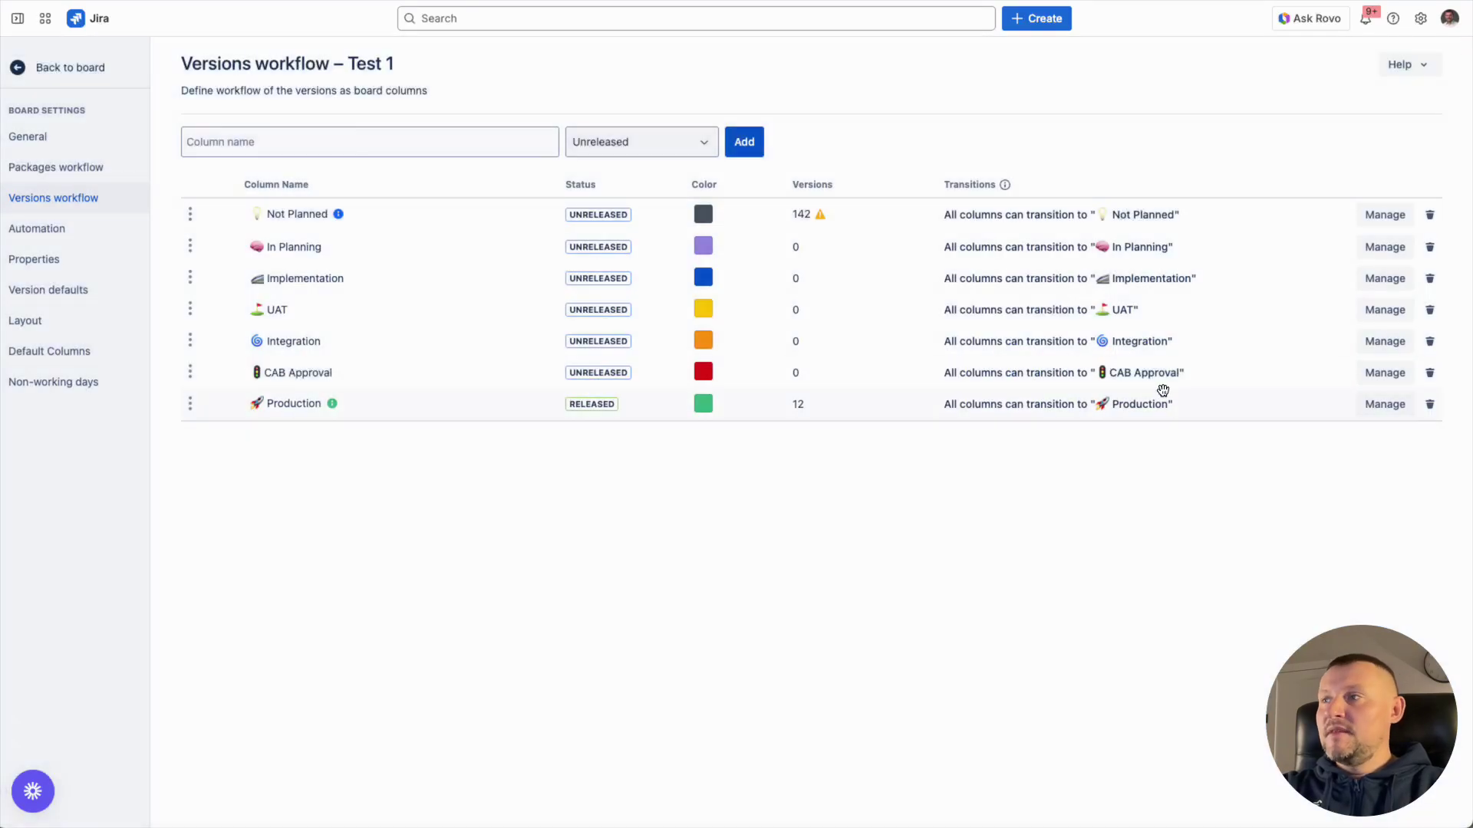
# Step: Delete the UAT column from the versions workflow and return to the board
pyautogui.click(1420, 319)
pyautogui.click(812, 178)
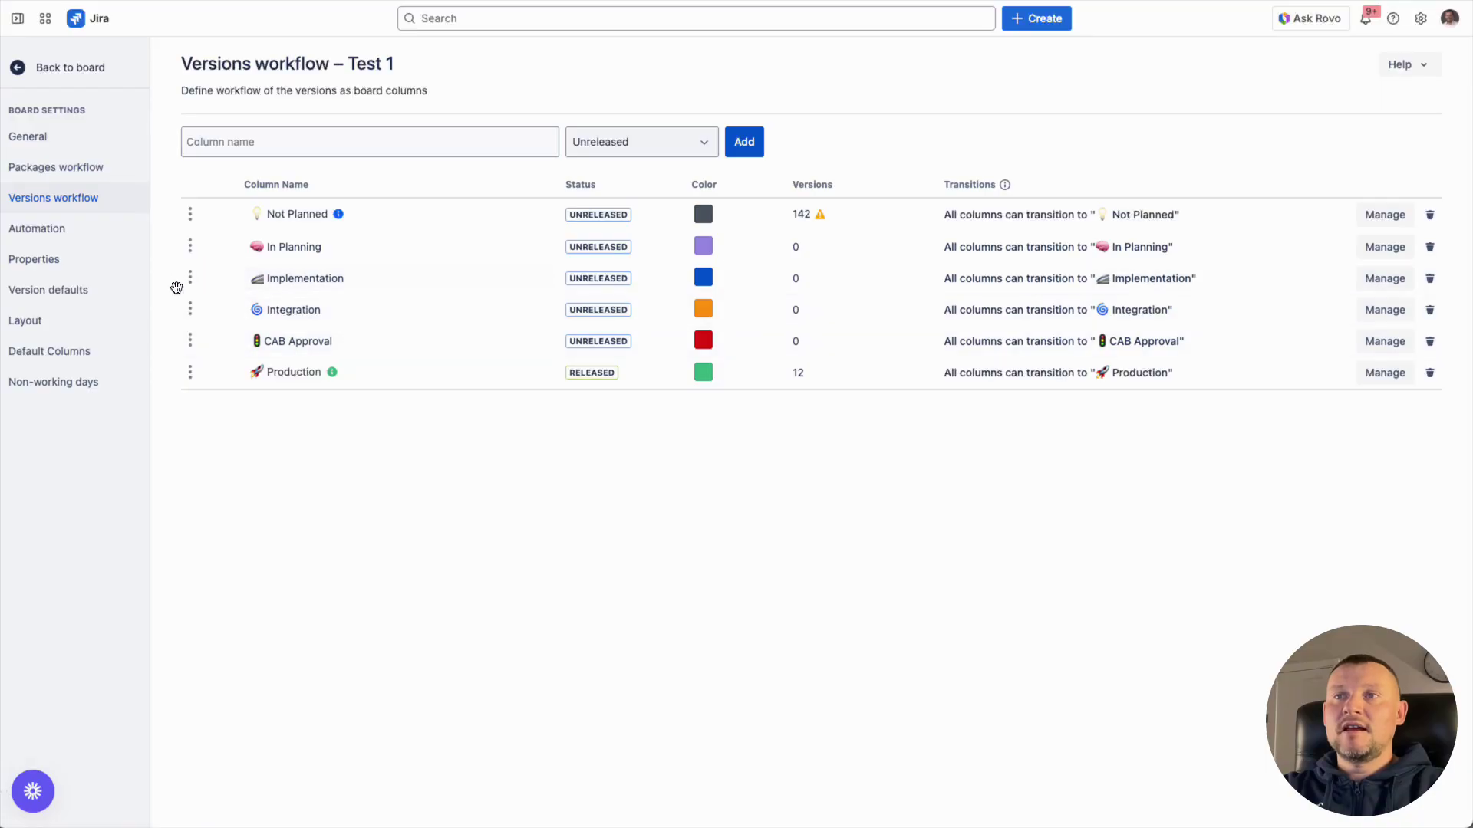
pyautogui.click(90, 69)
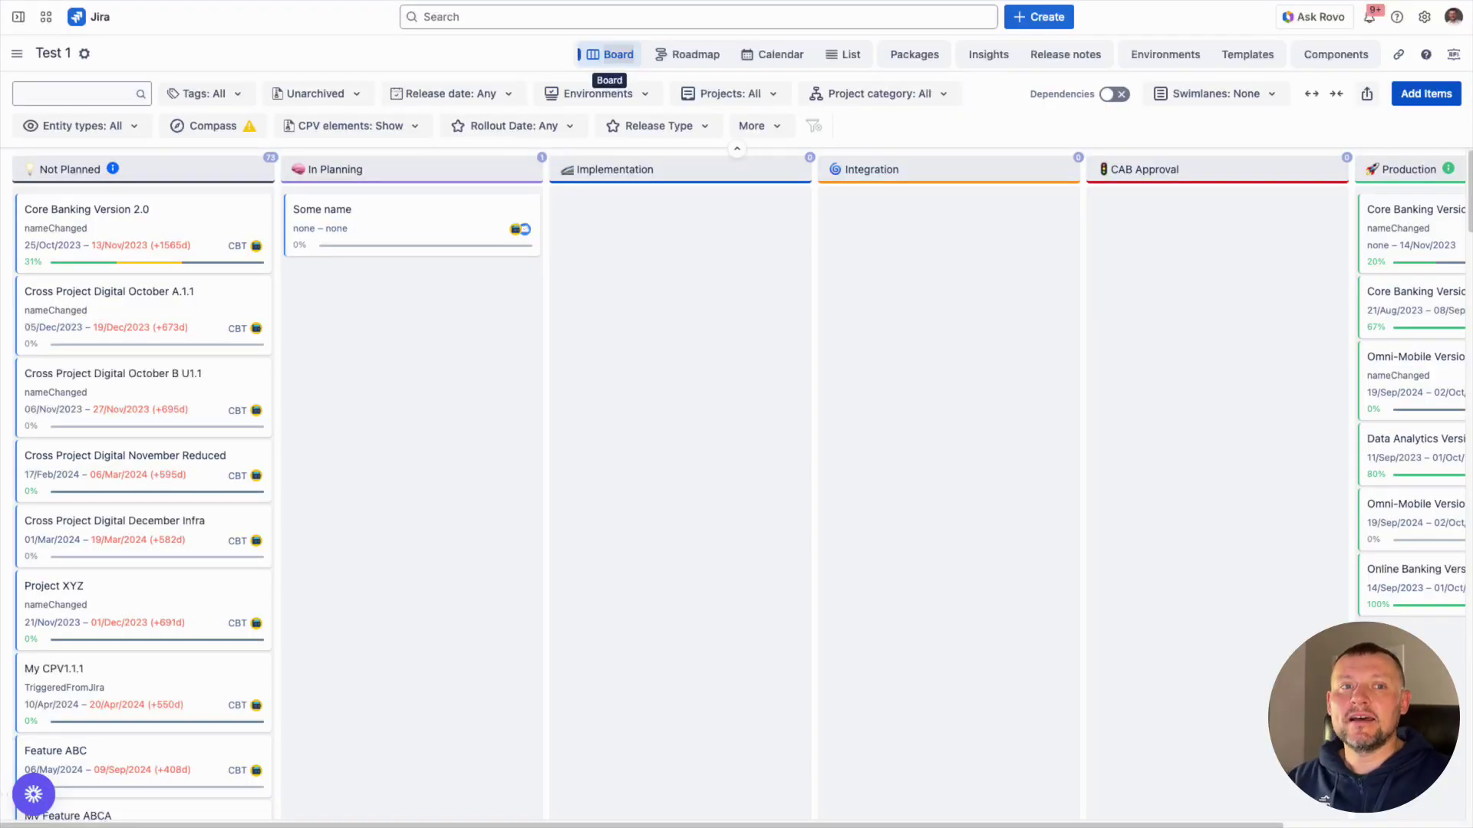
# Step: Look at the versions as a roadmap, a calendar and a list, and return to the board
pyautogui.click(692, 55)
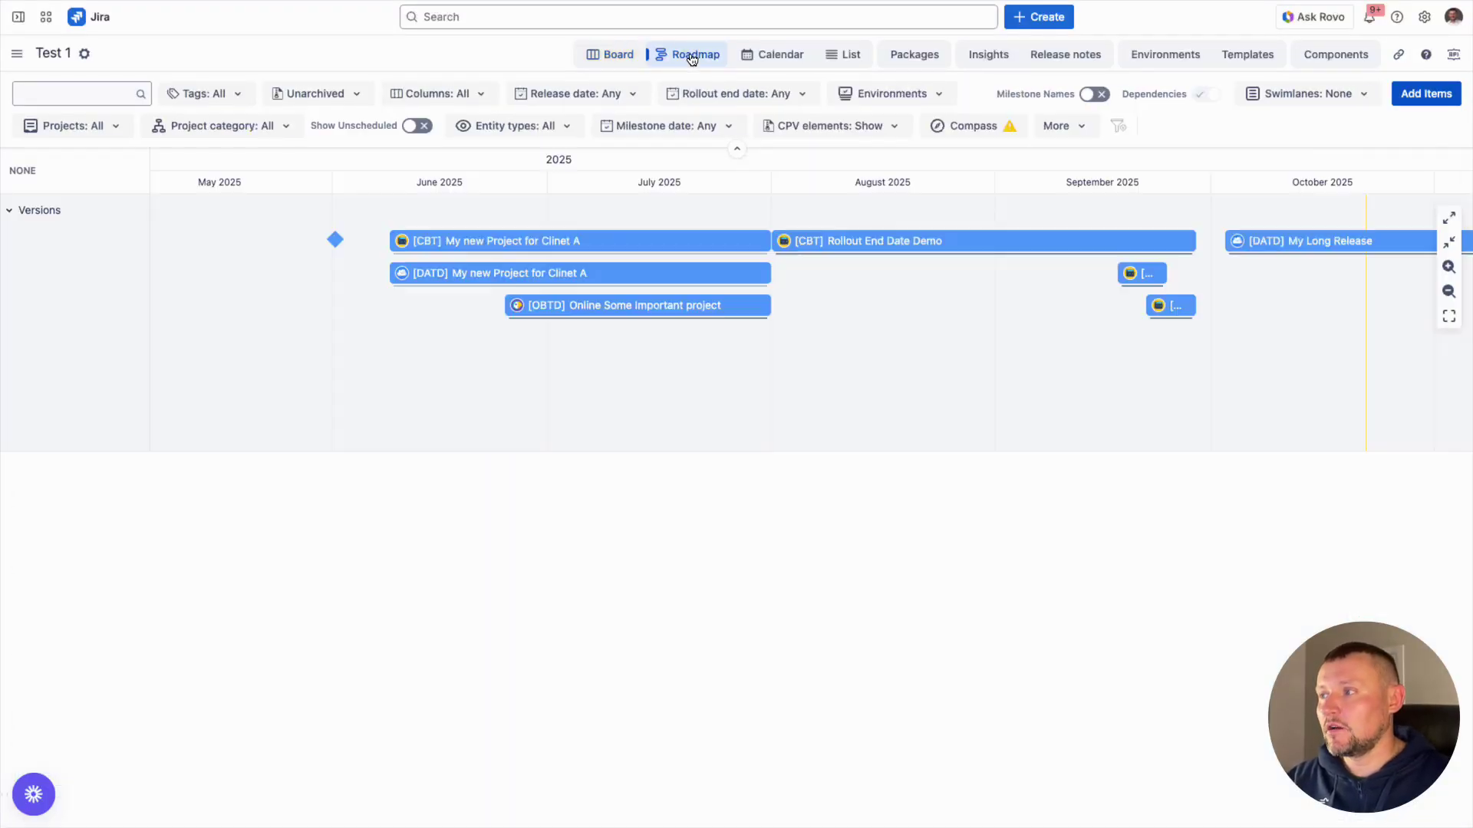
pyautogui.click(762, 57)
pyautogui.click(841, 57)
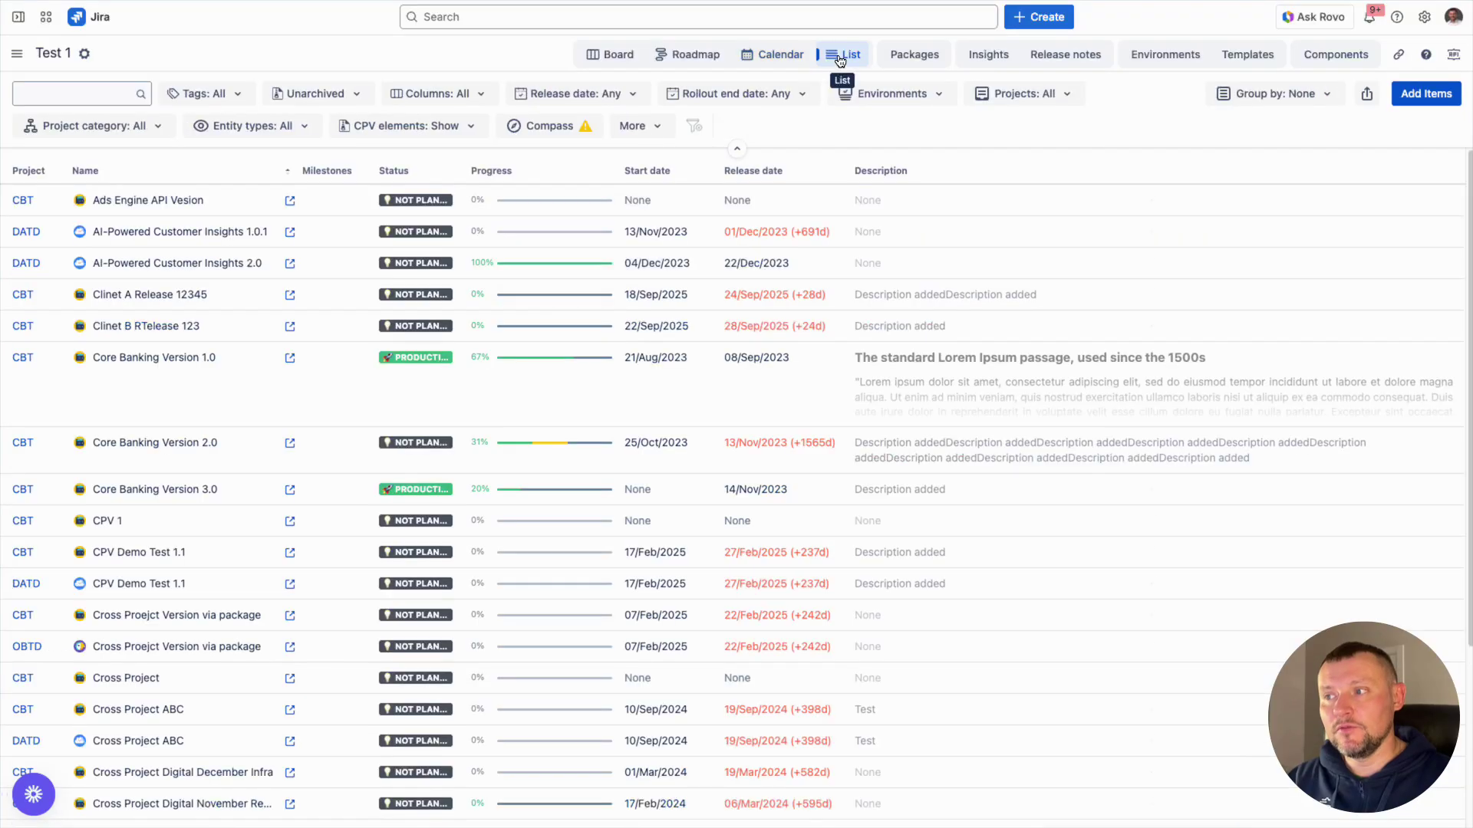
pyautogui.click(611, 55)
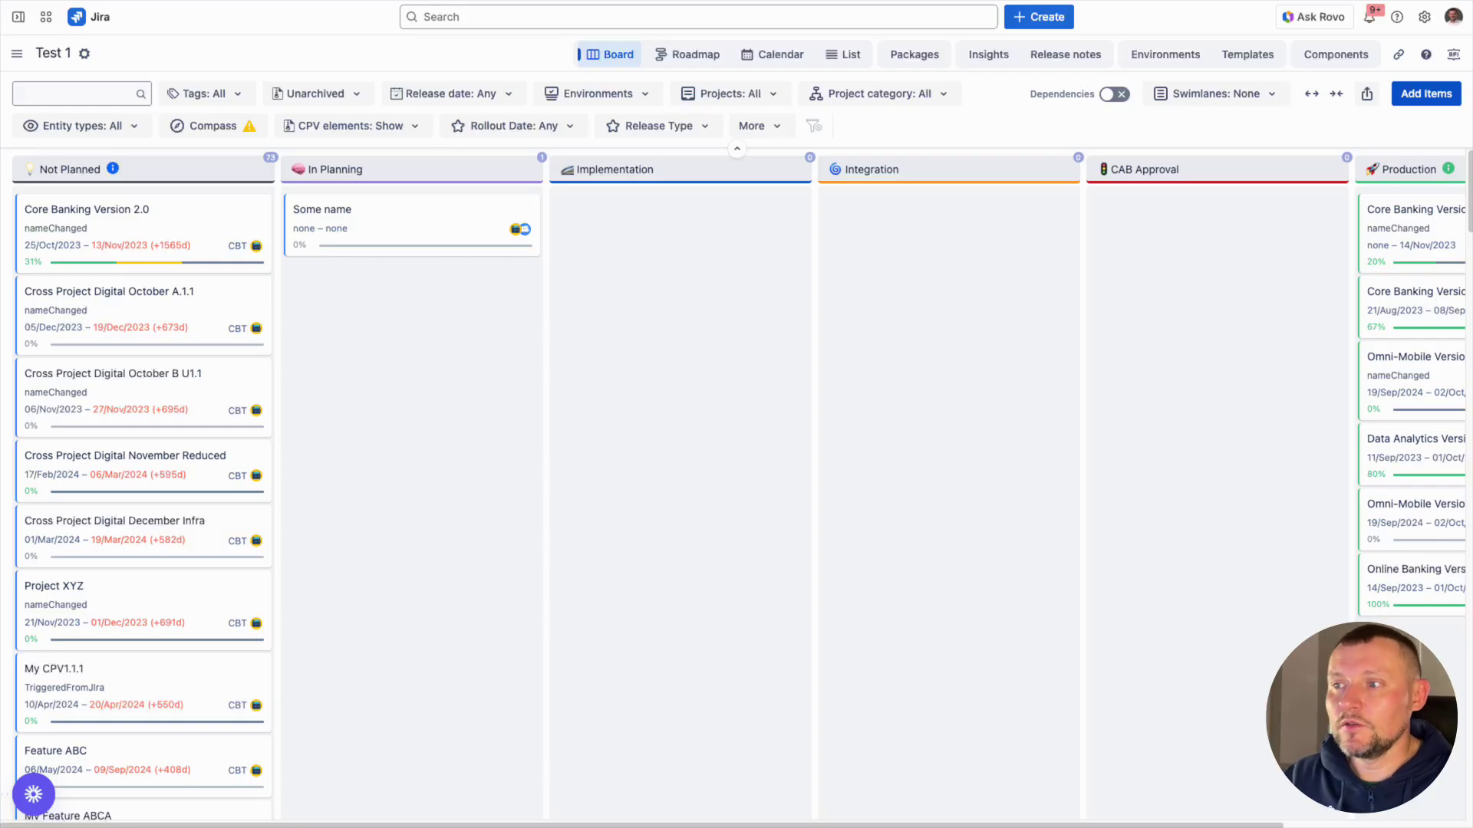
pyautogui.click(19, 16)
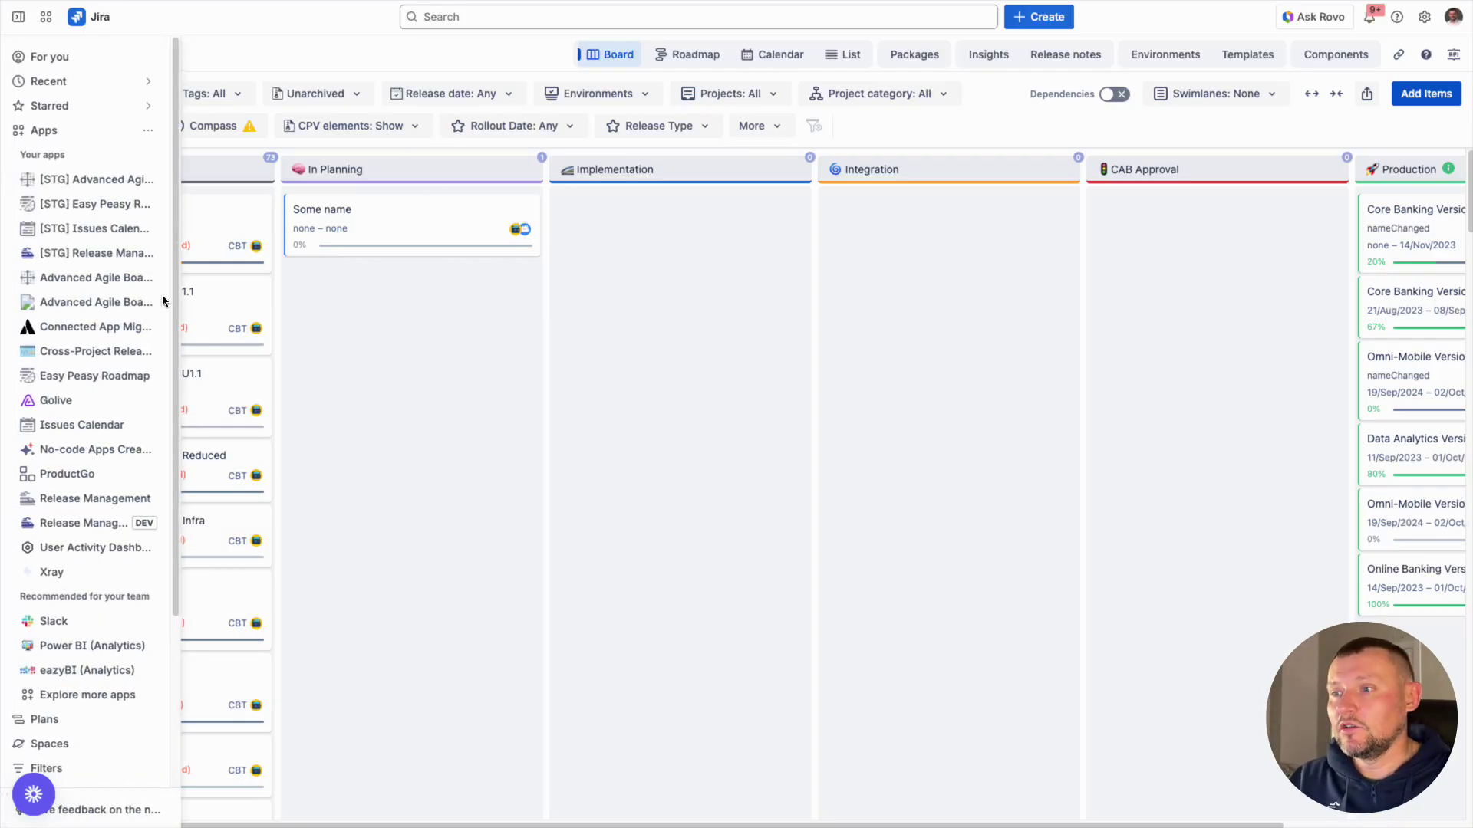
# Step: Start a package named p1 from Core Banking Version 2.0, Cross Project Digital October A.1.1 and Cross Project Digital October B U1.1
pyautogui.keyDown('ctrl'); pyautogui.click(181, 213); pyautogui.keyUp('ctrl')
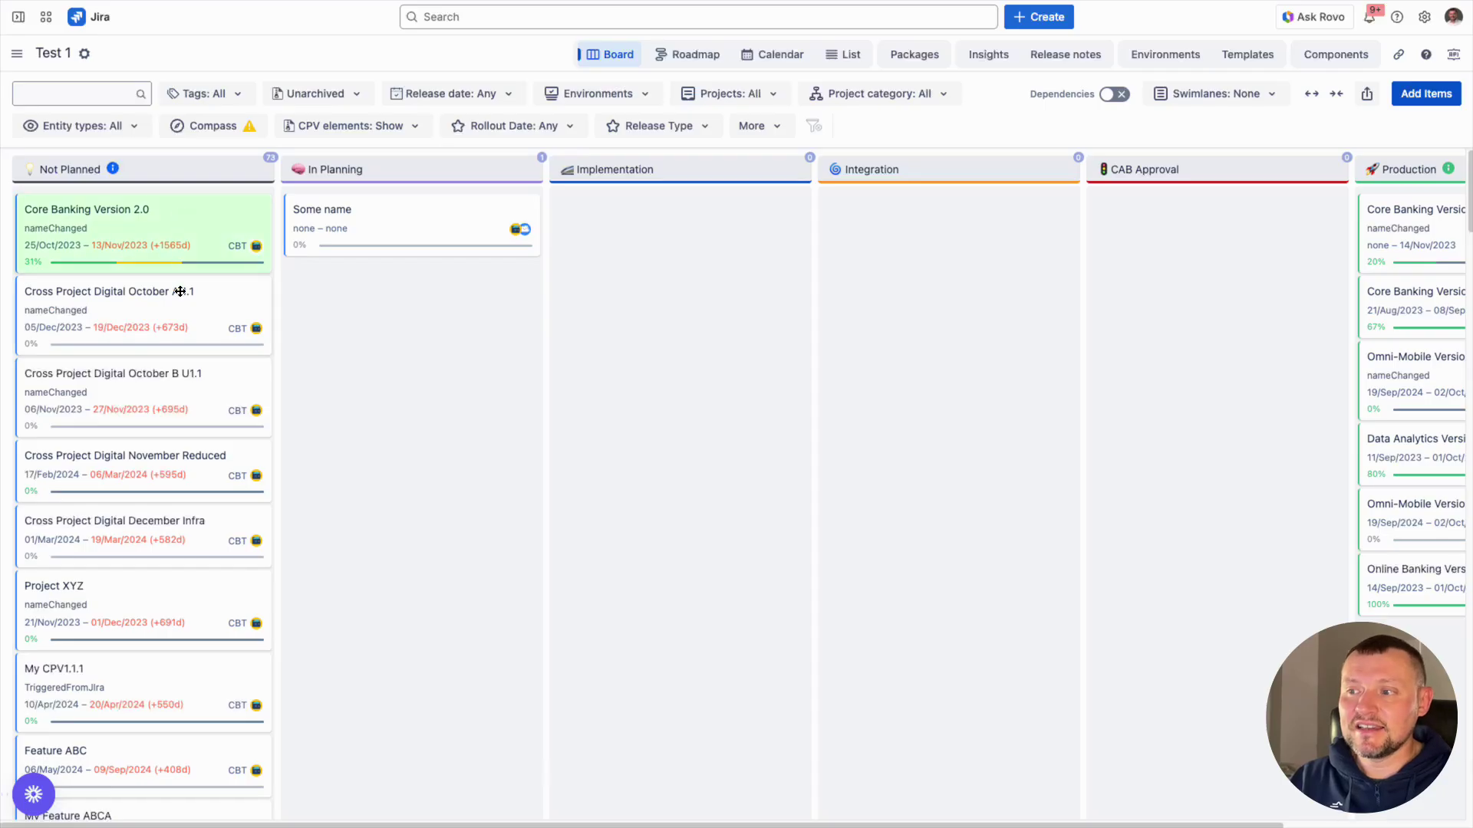
pyautogui.keyDown('ctrl'); pyautogui.click(180, 291); pyautogui.keyUp('ctrl')
pyautogui.keyDown('ctrl'); pyautogui.click(191, 383); pyautogui.keyUp('ctrl')
pyautogui.rightClick(228, 393)
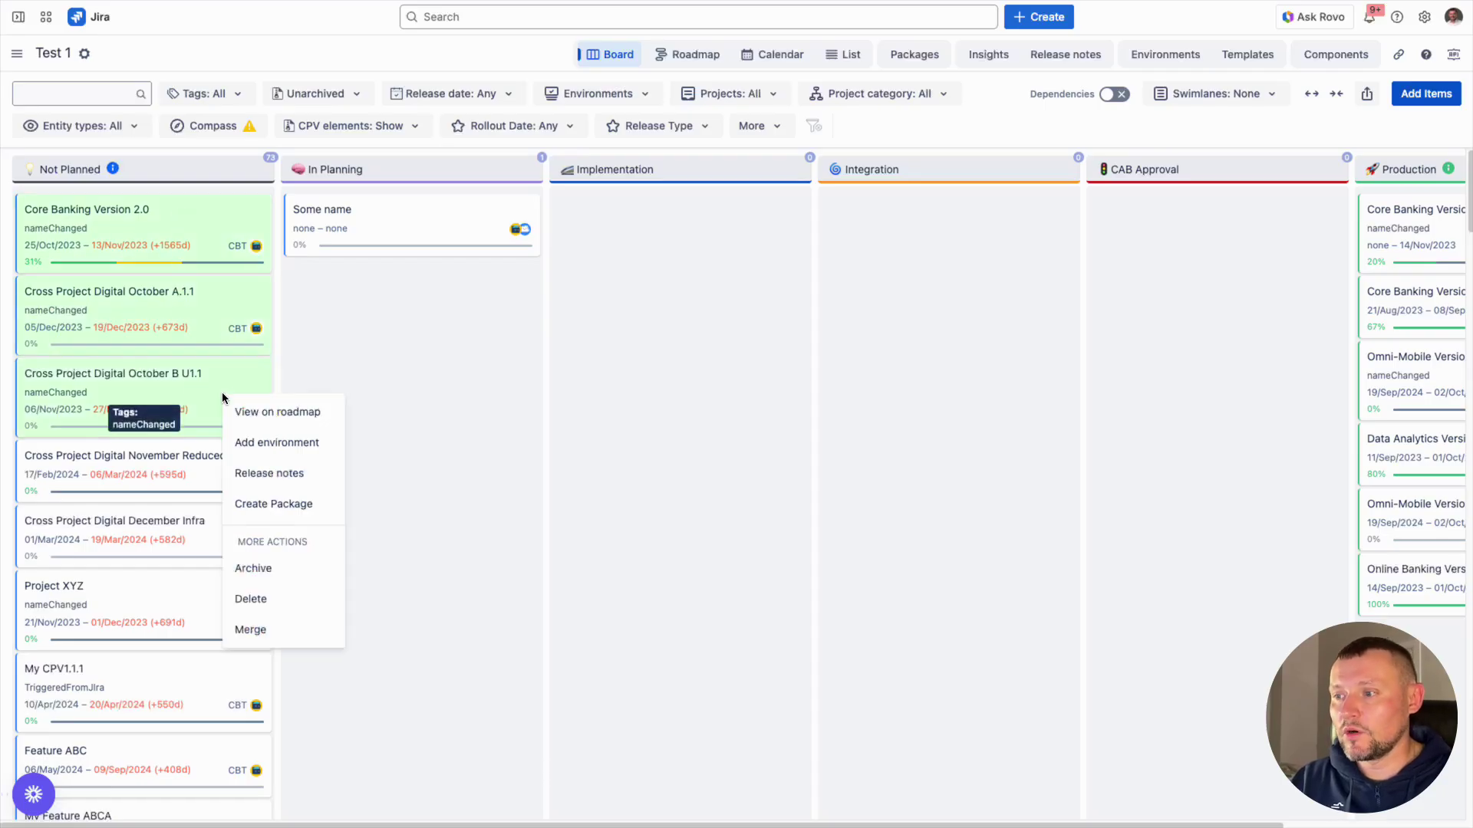
pyautogui.click(287, 503)
pyautogui.click(481, 145)
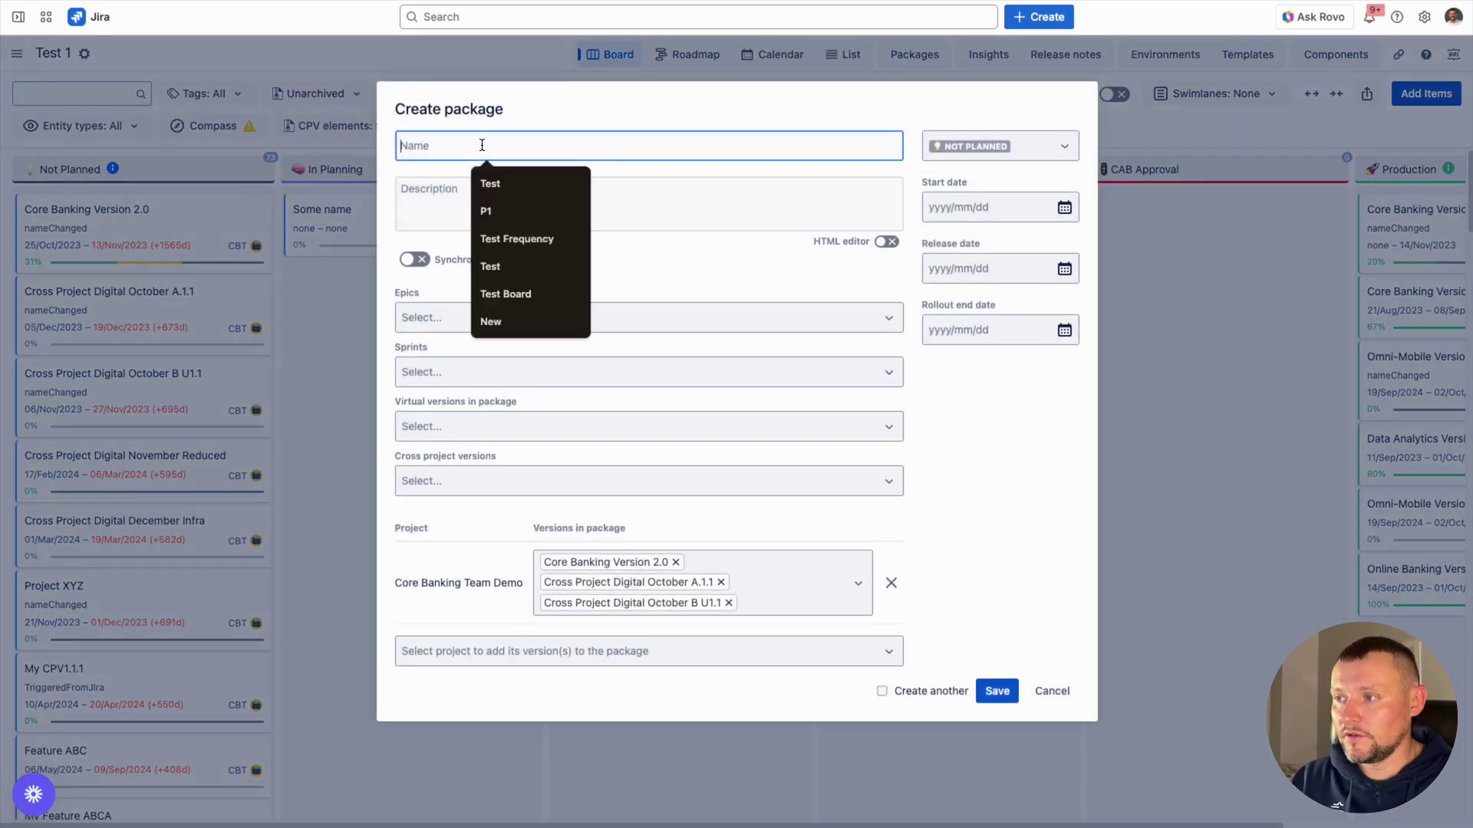
pyautogui.write('p1')
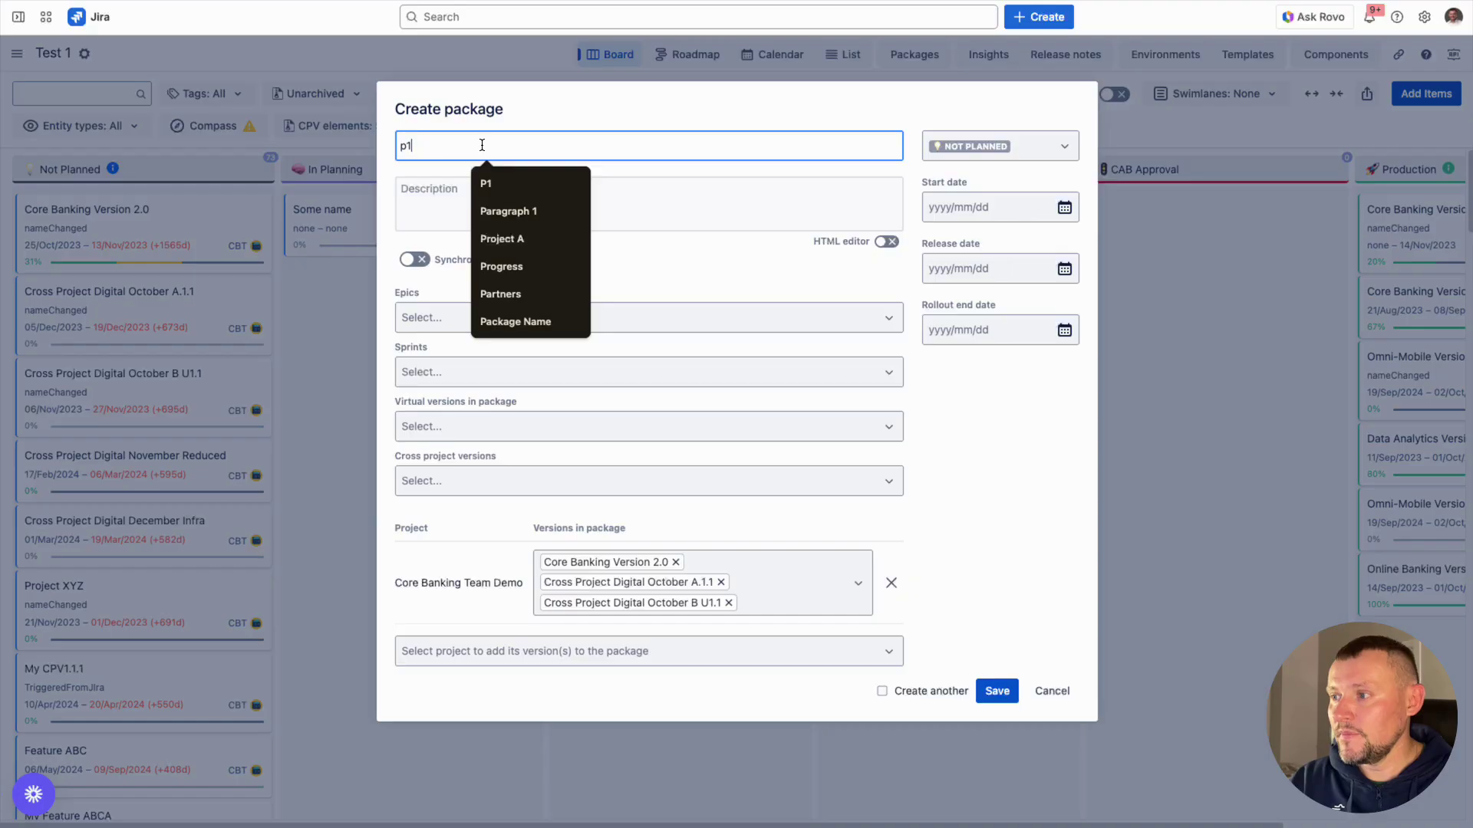
# Step: Set package p1's start date to 2025/09/30 and release date to 2025/10/31, and save the package
pyautogui.click(1026, 389)
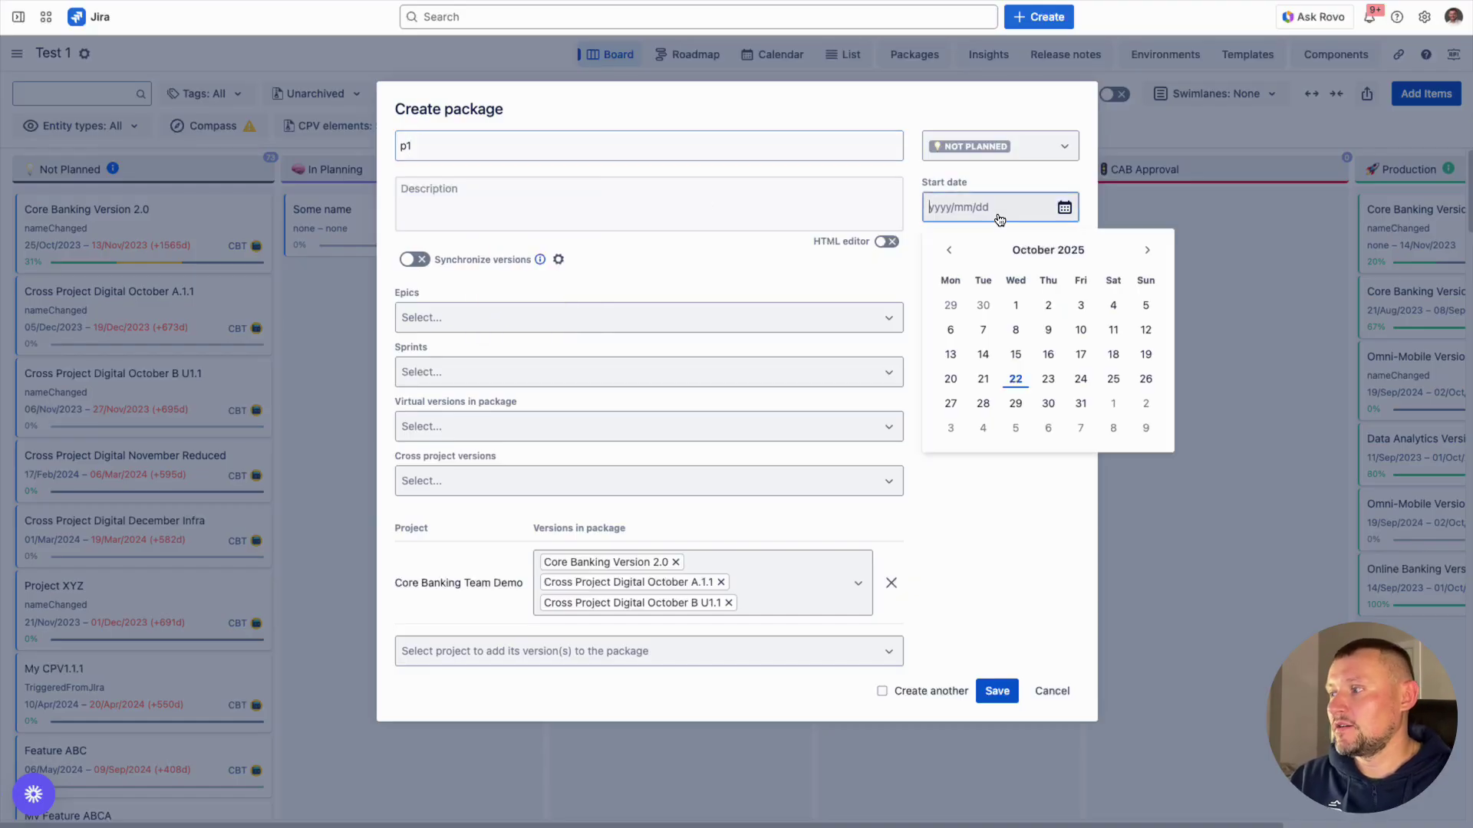
pyautogui.click(982, 306)
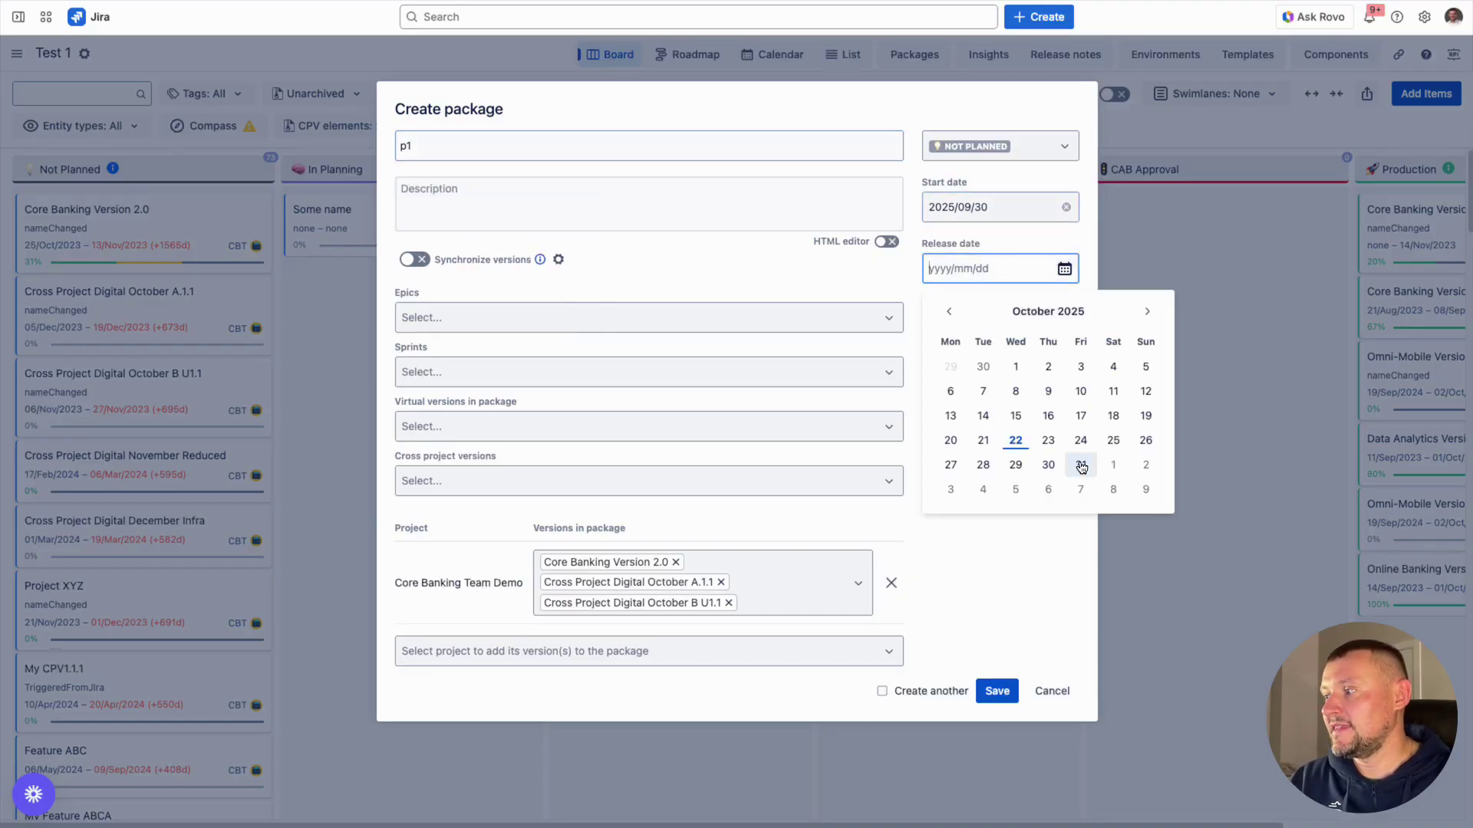
pyautogui.click(1080, 465)
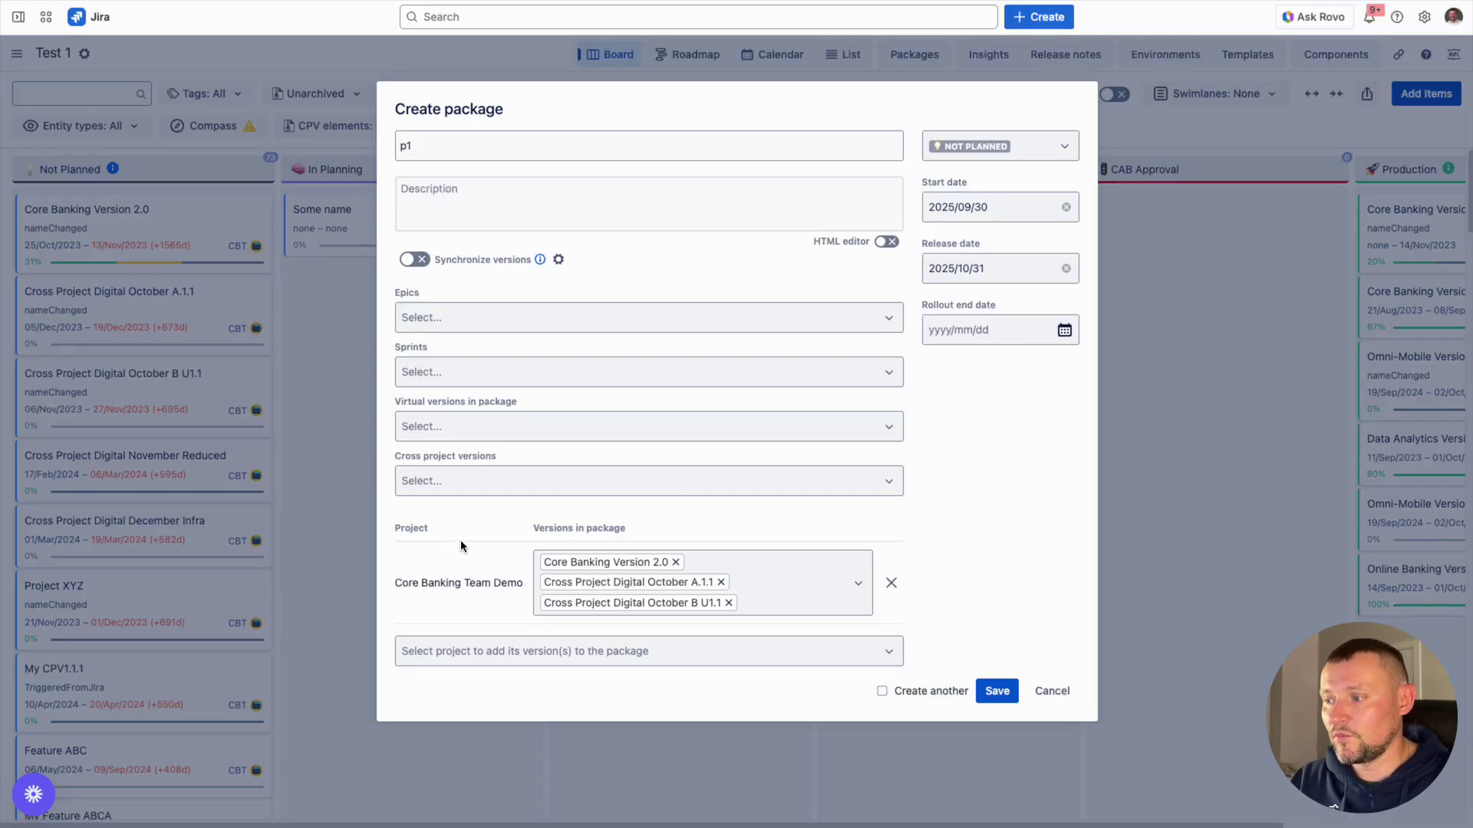
pyautogui.click(991, 695)
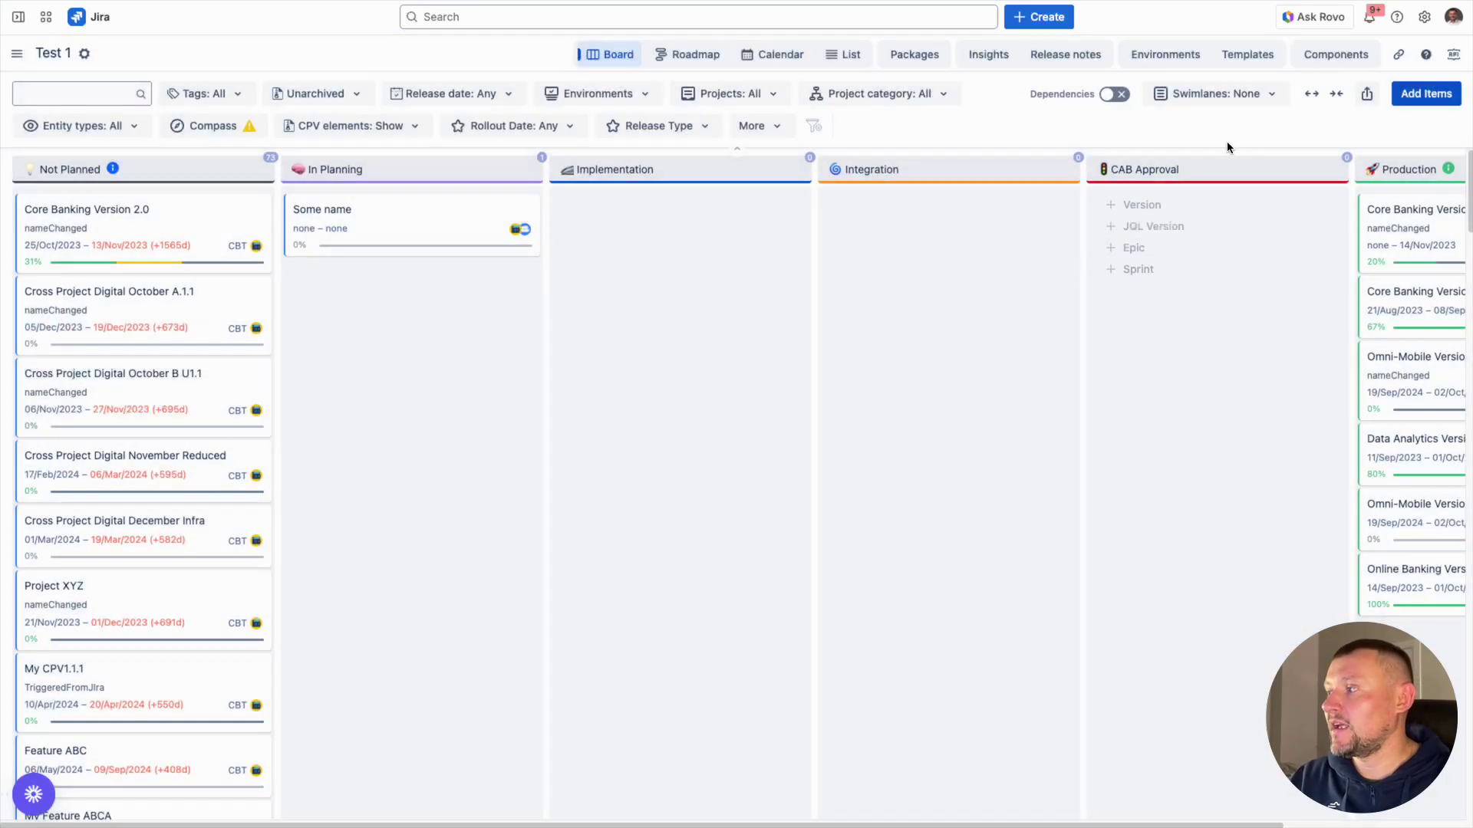
# Step: Group the board into swimlanes by package
pyautogui.click(1215, 94)
pyautogui.click(1203, 159)
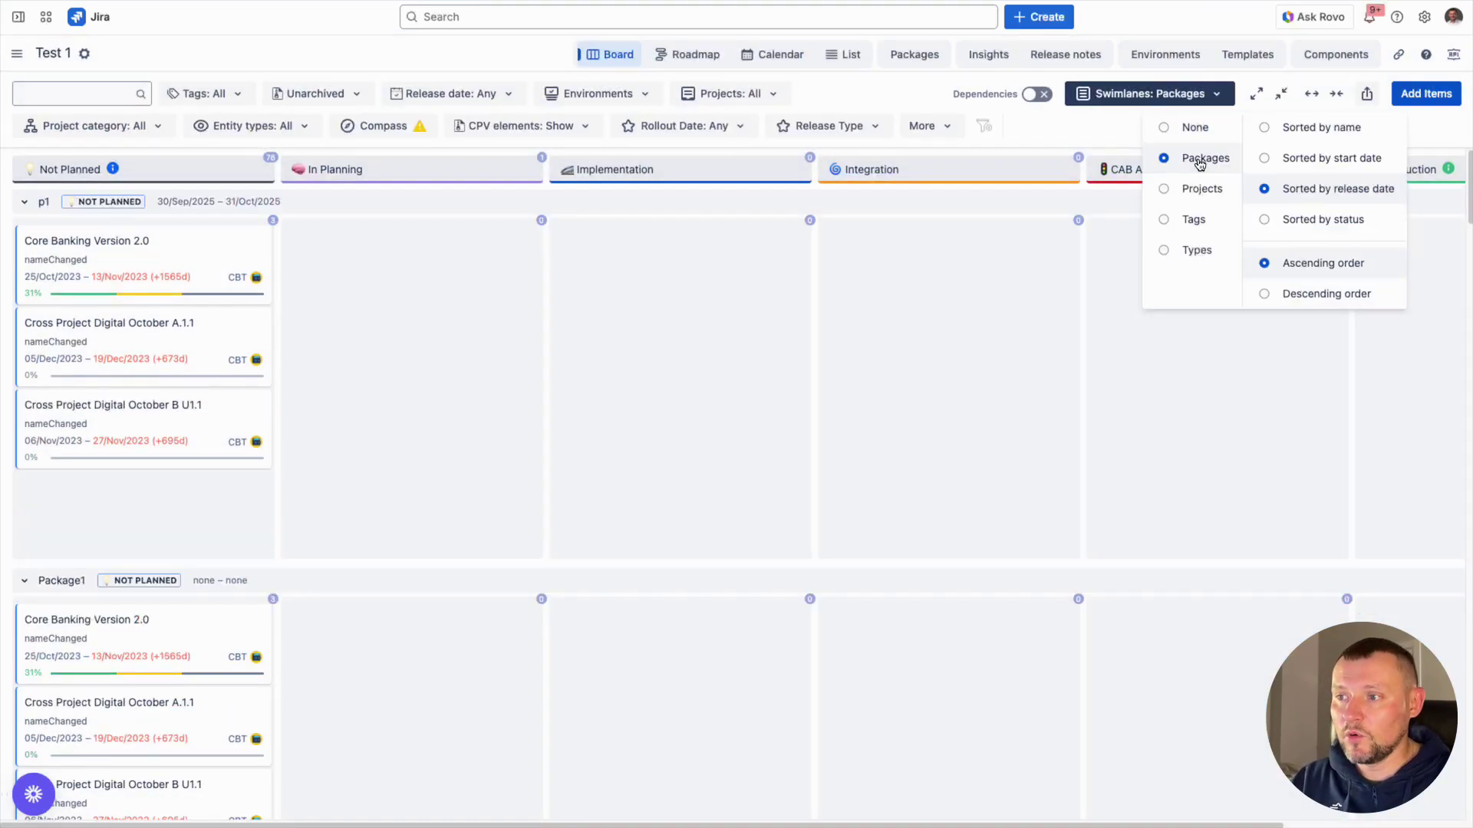
pyautogui.click(763, 355)
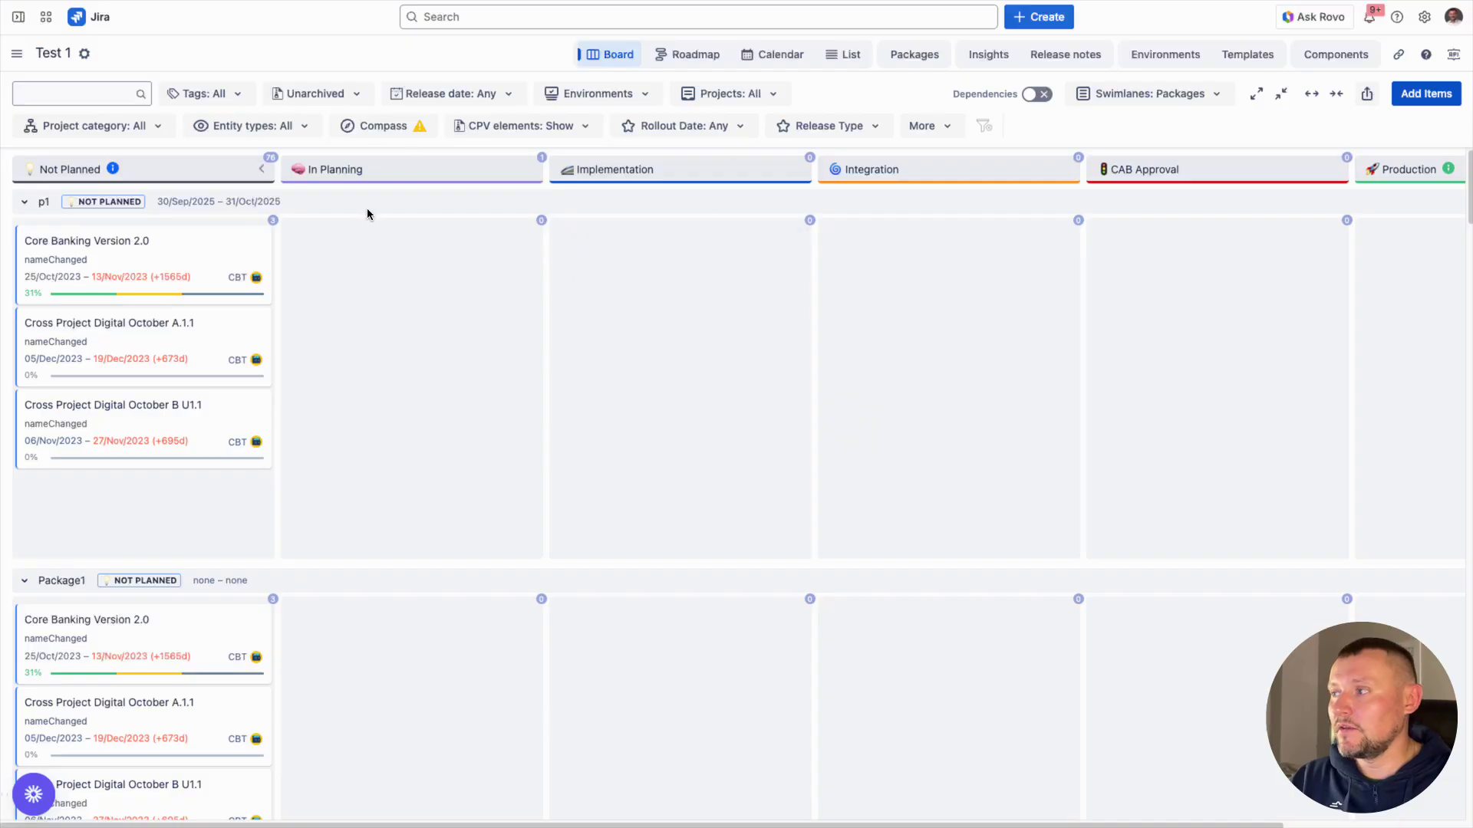
# Step: Open the packages board, examine the details and included versions of Package1, and close them
pyautogui.click(915, 55)
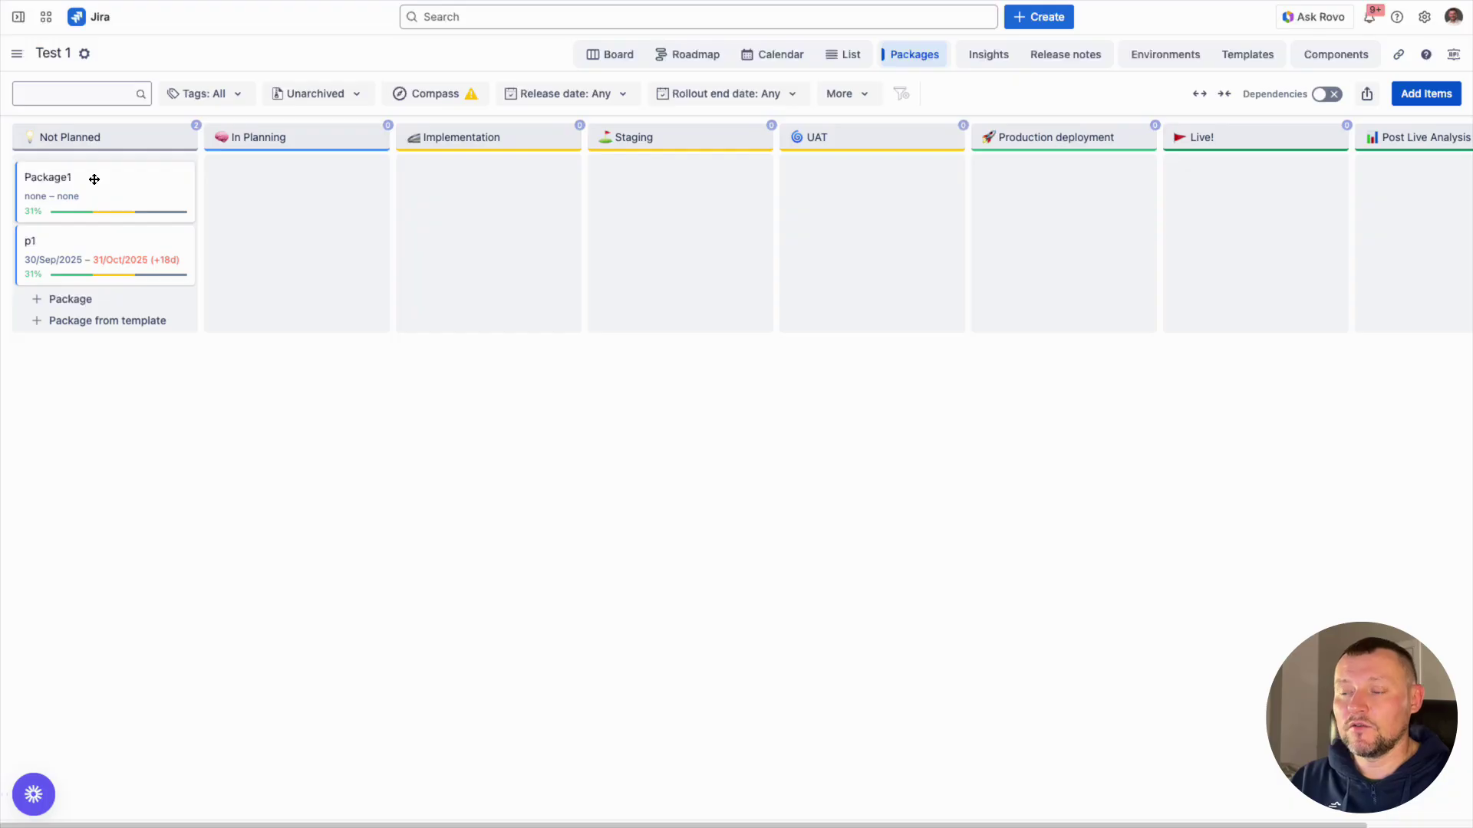
pyautogui.click(95, 179)
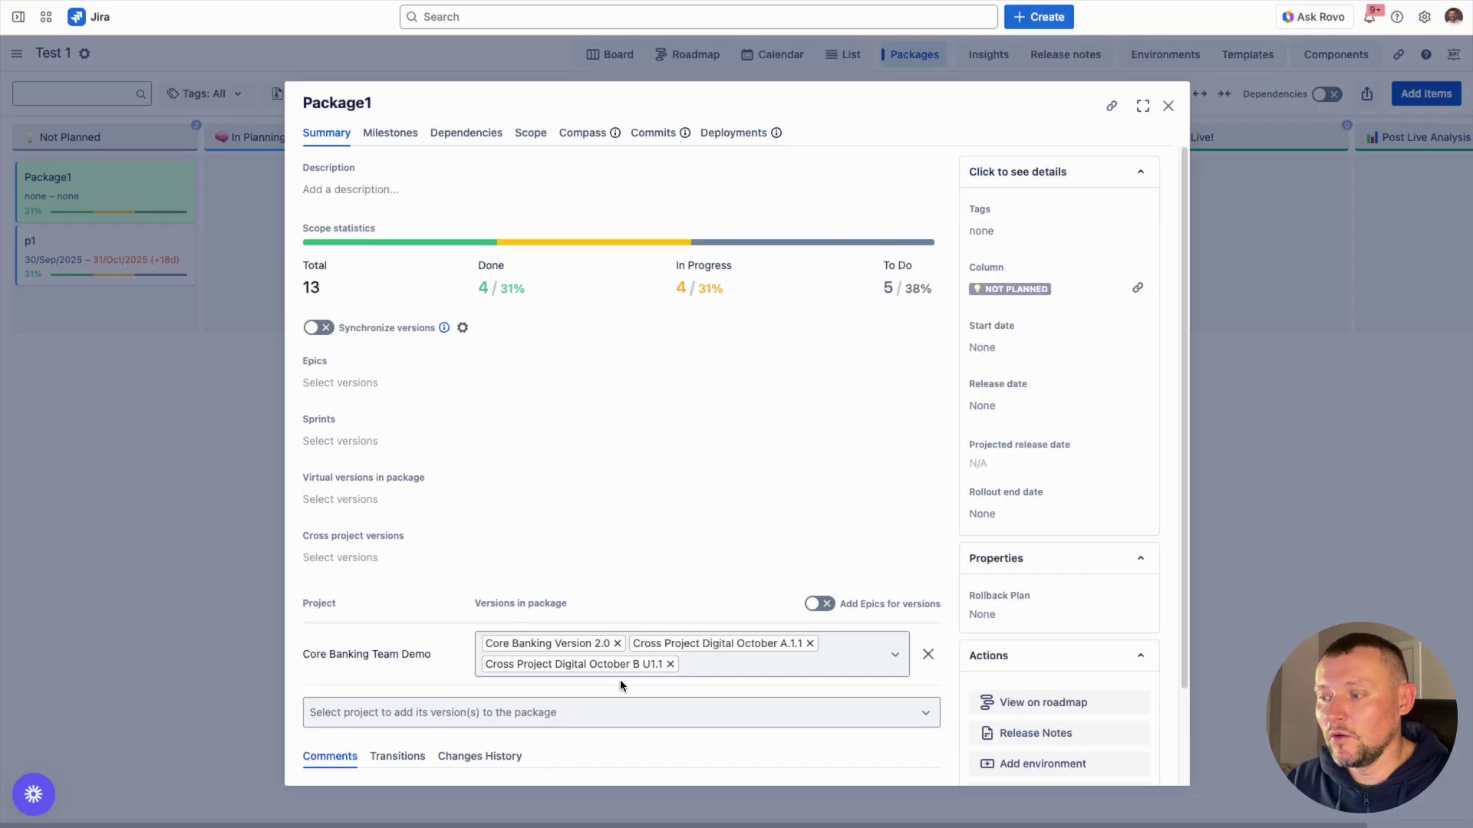
pyautogui.click(169, 508)
# Step: Start a new package named Pi1 in the Implementation column of the packages board
pyautogui.moveTo(459, 220)
pyautogui.click(460, 175)
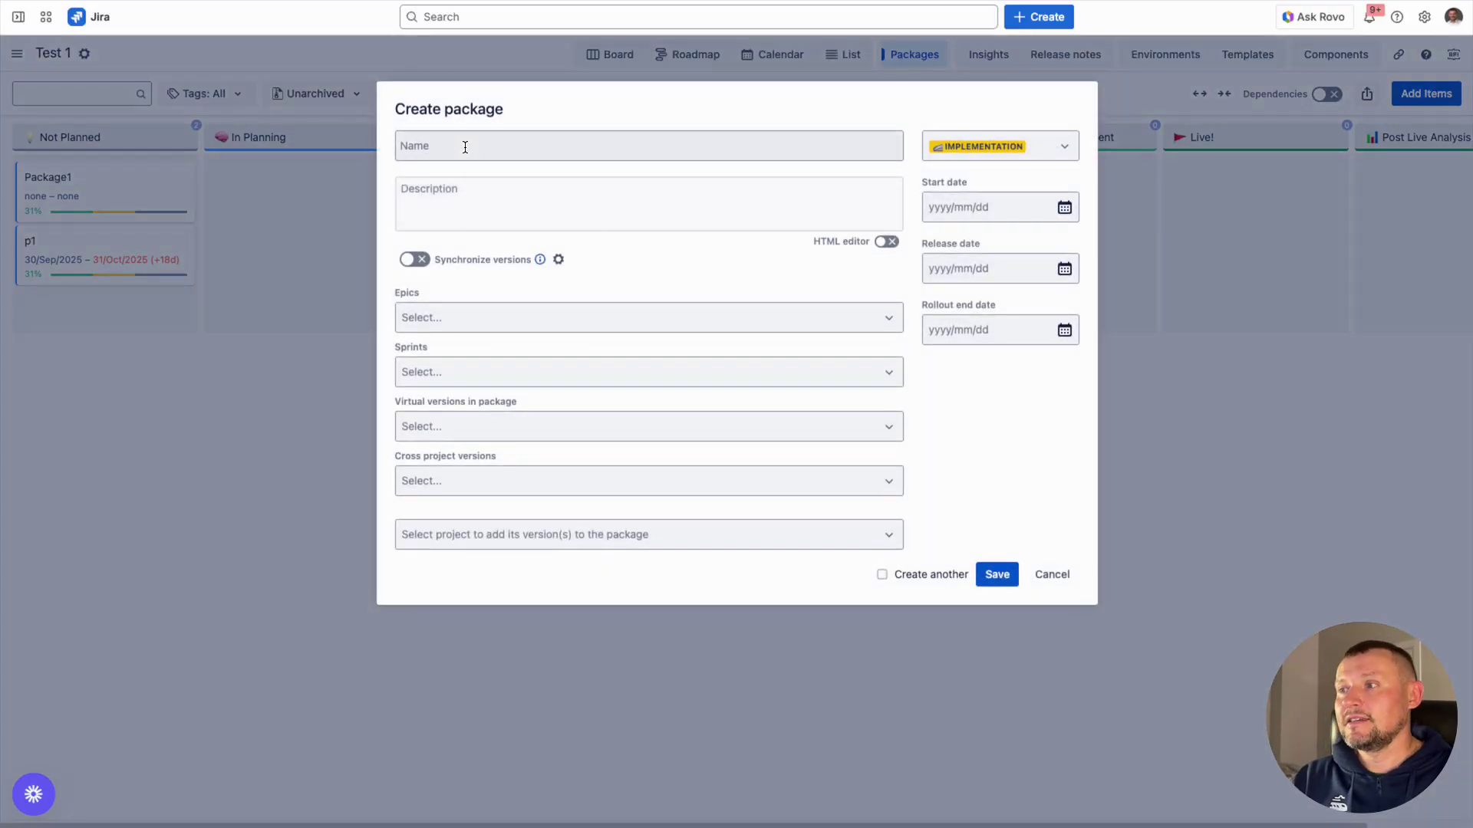
pyautogui.click(464, 147)
pyautogui.write('P')
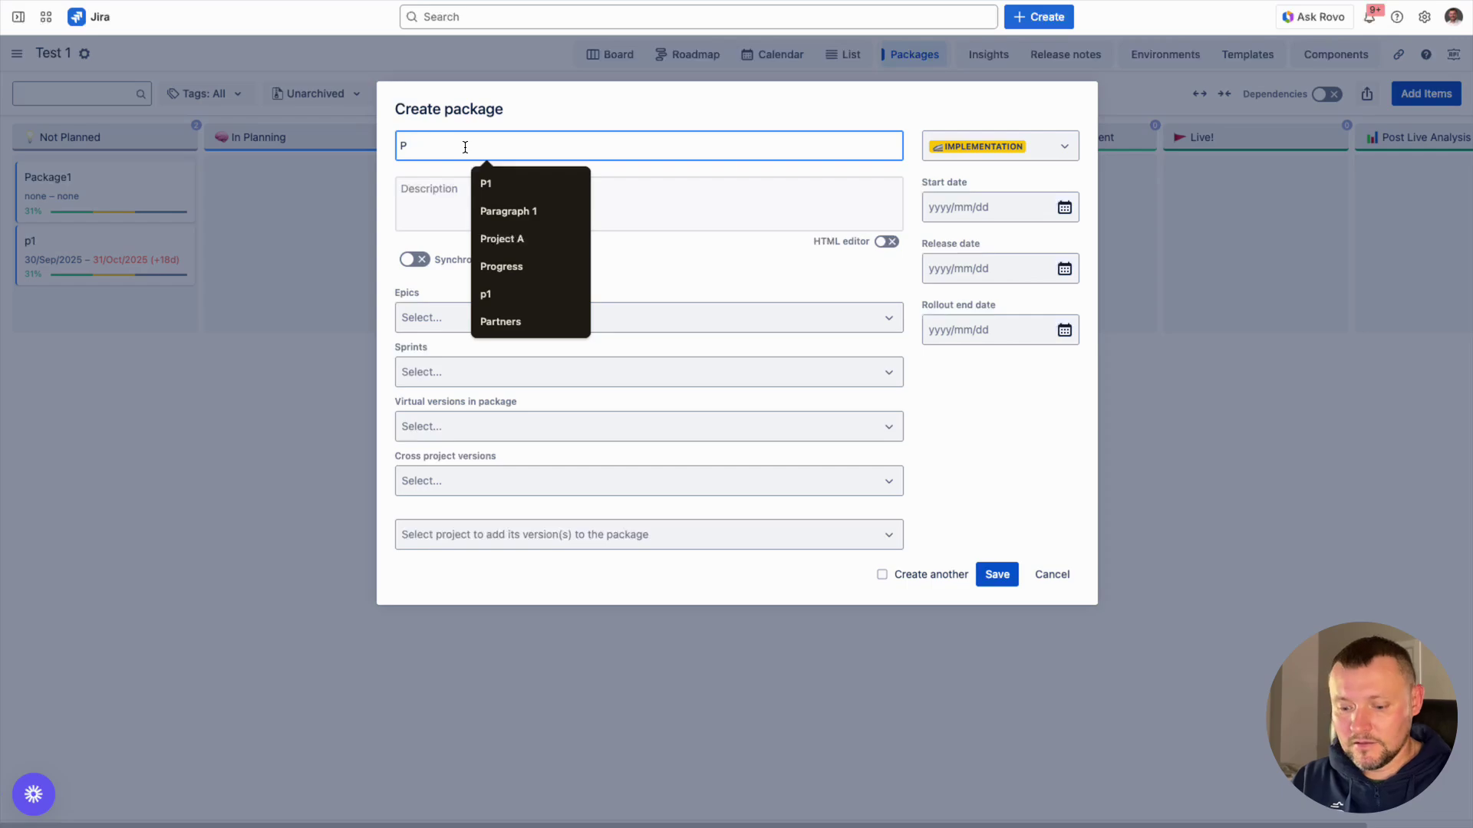
pyautogui.write('i1')
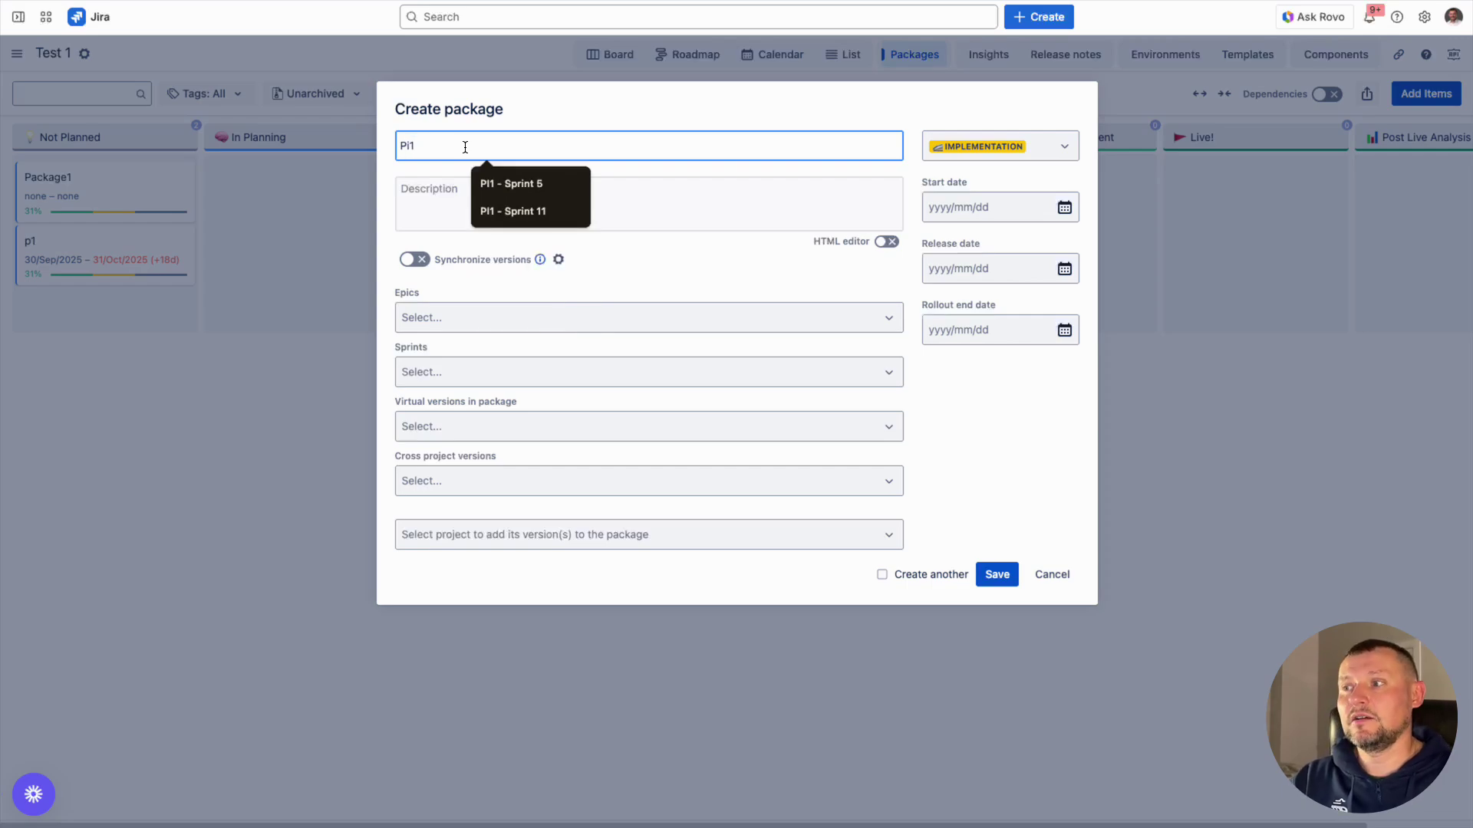
pyautogui.click(693, 241)
# Step: Set package Pi1's start date to 2025/10/01 and its release date to 2025/11/22
pyautogui.click(975, 218)
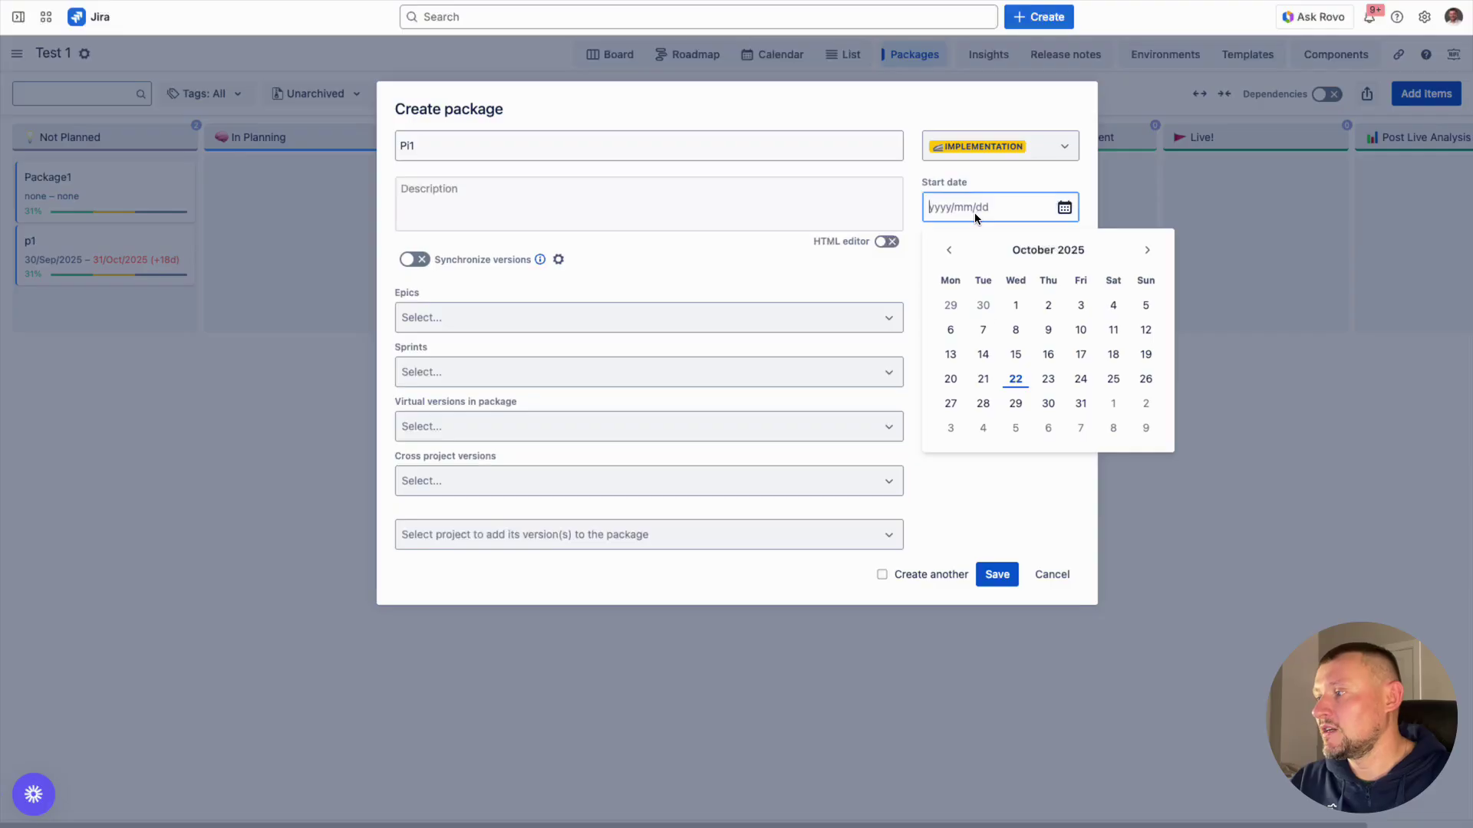
pyautogui.click(1015, 306)
pyautogui.click(1064, 269)
pyautogui.click(1142, 314)
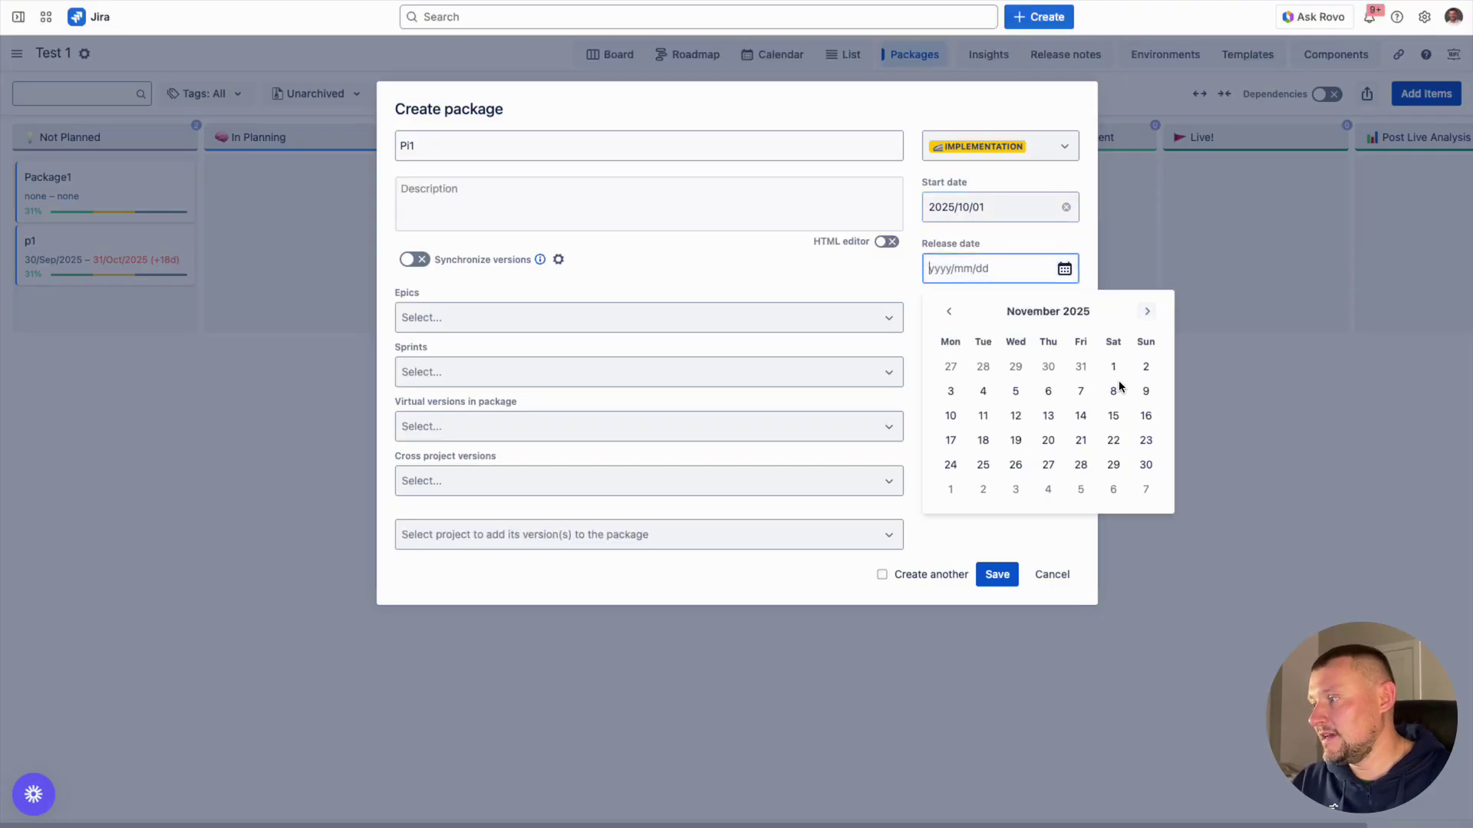
pyautogui.click(1113, 440)
pyautogui.click(926, 443)
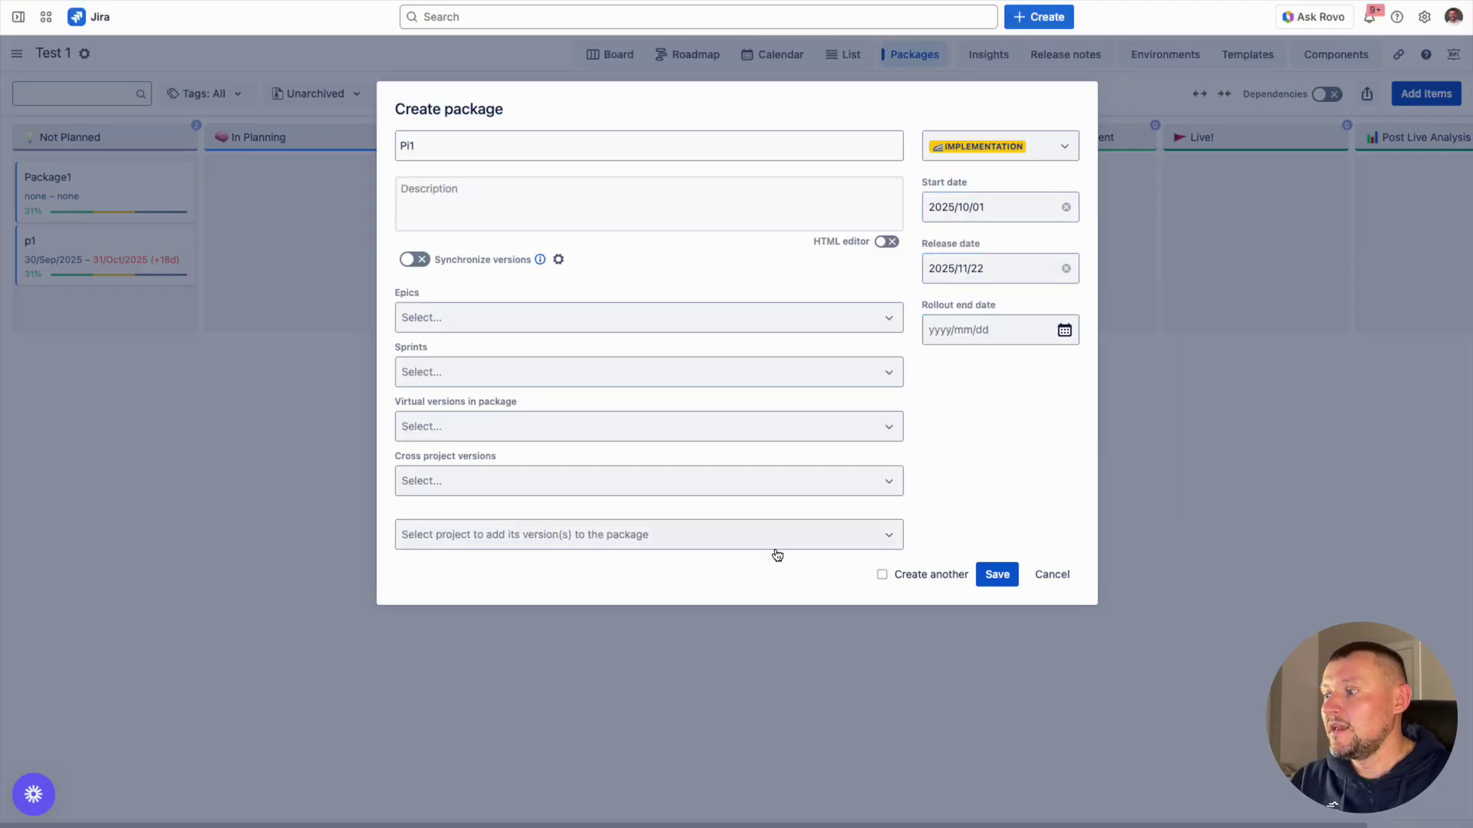
# Step: Add new Pi1 versions for the Core Banking, Data Analytics and Online Banking Team Demo projects to the package
pyautogui.click(775, 546)
pyautogui.click(605, 574)
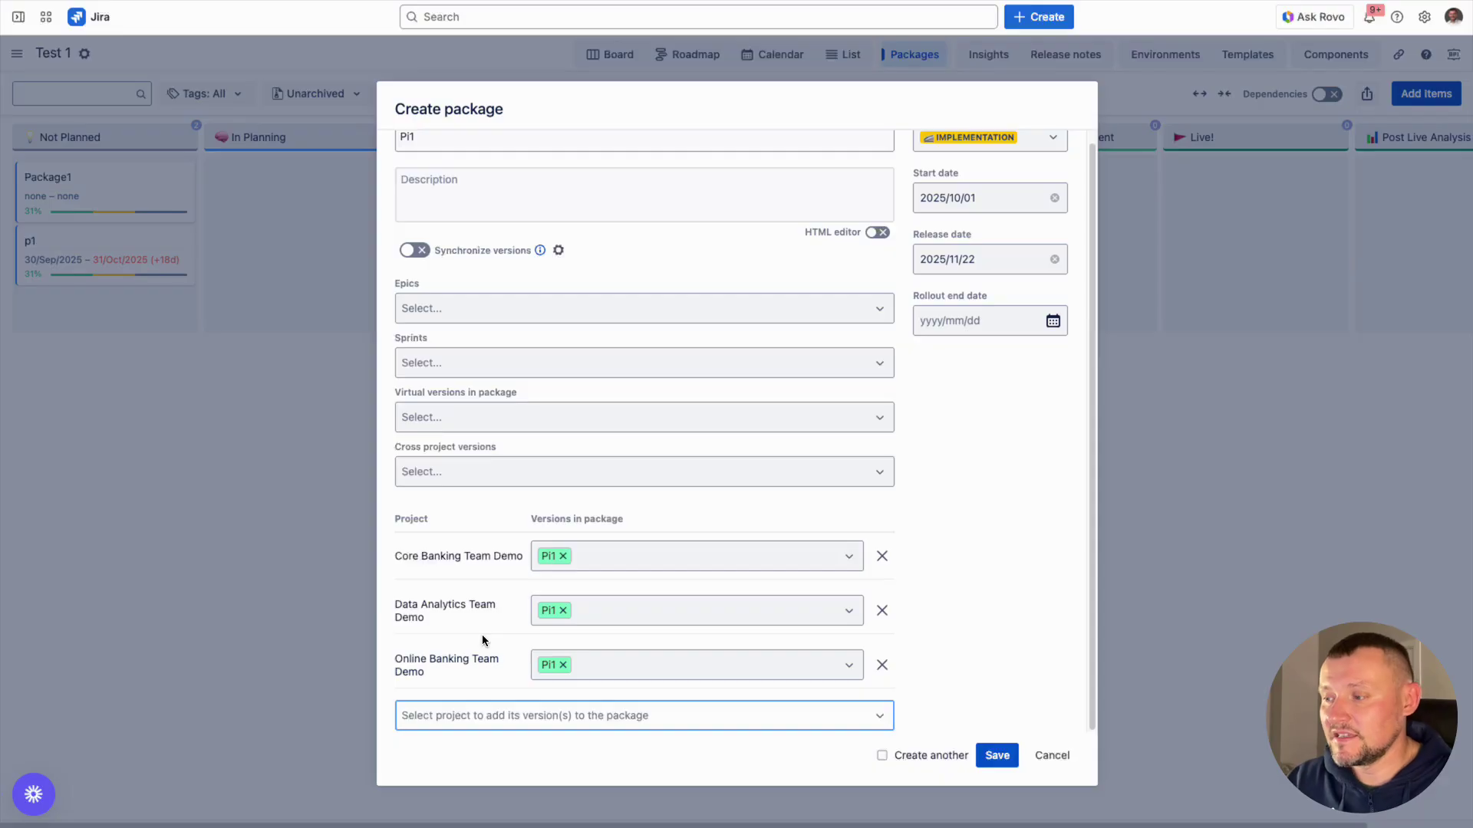
# Step: Include Core Banking Version 2.0 and Cross Project Digital October A.1.1 from Core Banking Team Demo, save the package and confirm creating the new versions
pyautogui.click(648, 561)
pyautogui.click(645, 636)
pyautogui.click(777, 561)
pyautogui.click(735, 617)
pyautogui.click(997, 755)
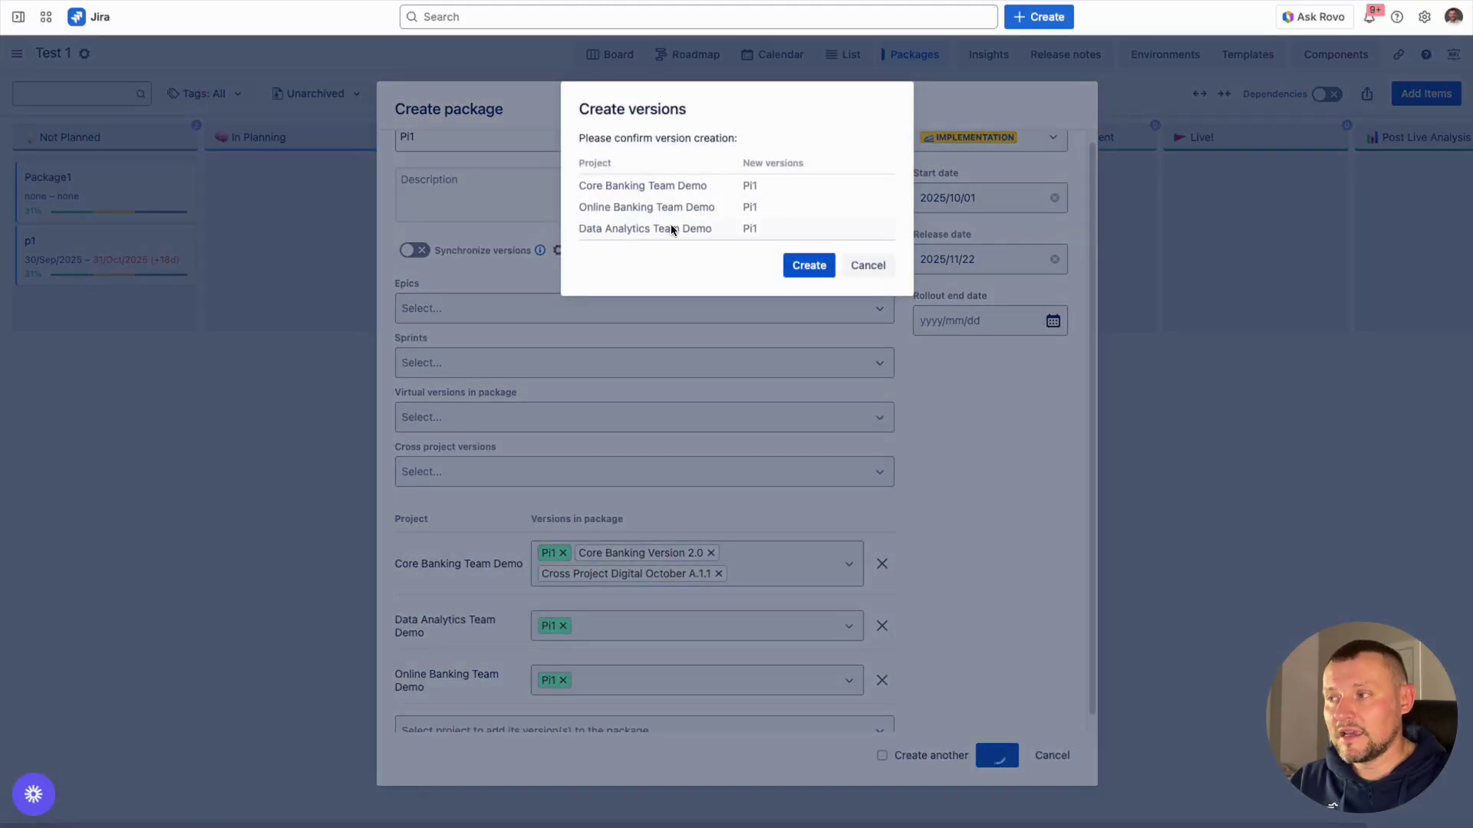
pyautogui.click(801, 266)
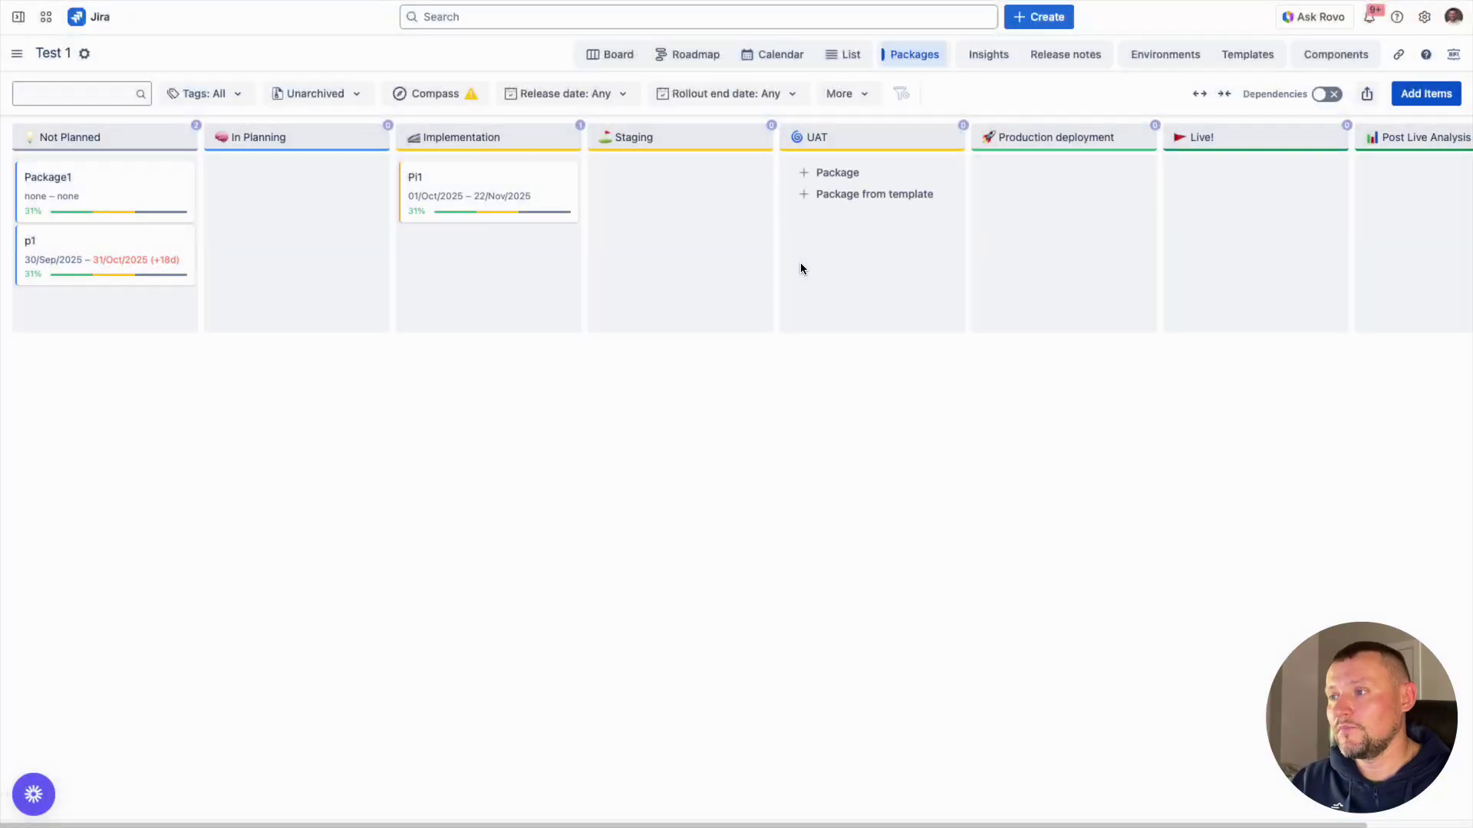
# Step: Examine the details and included versions of package Pi1, close them, and view the package's swimlane on the versions board
pyautogui.click(450, 182)
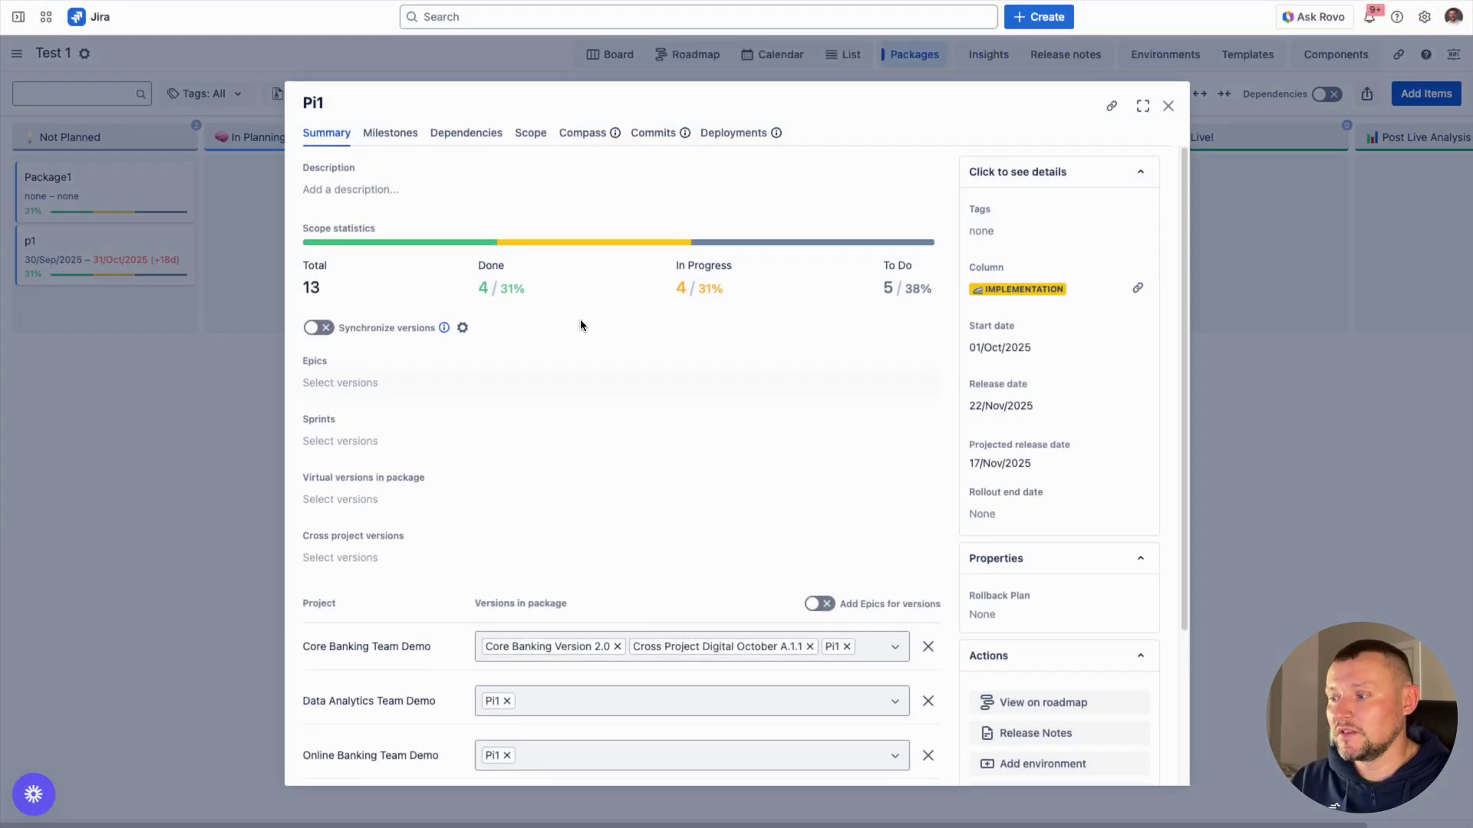
pyautogui.click(1285, 315)
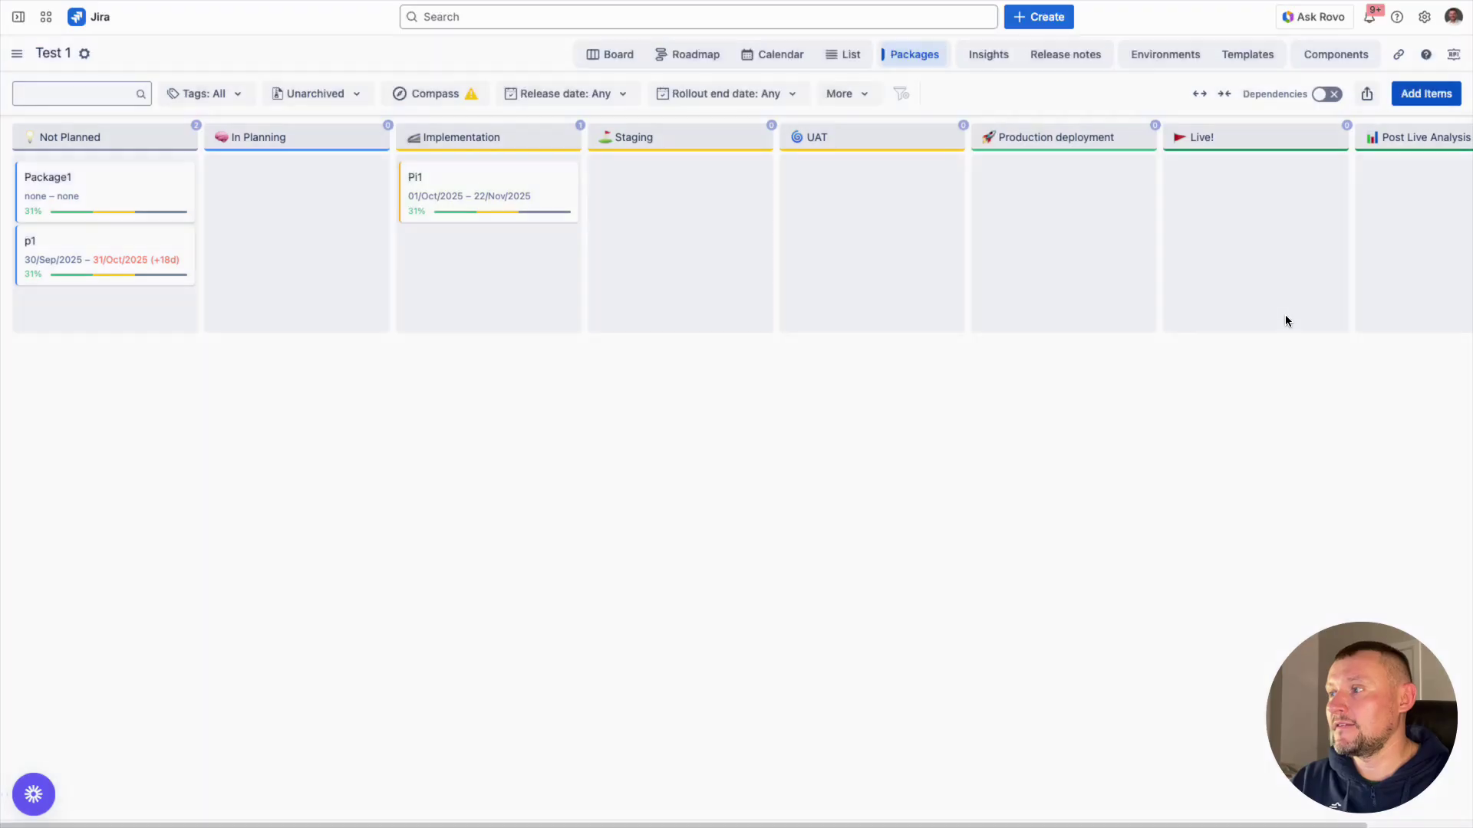
pyautogui.click(617, 55)
pyautogui.scroll(-4, 226, 353)
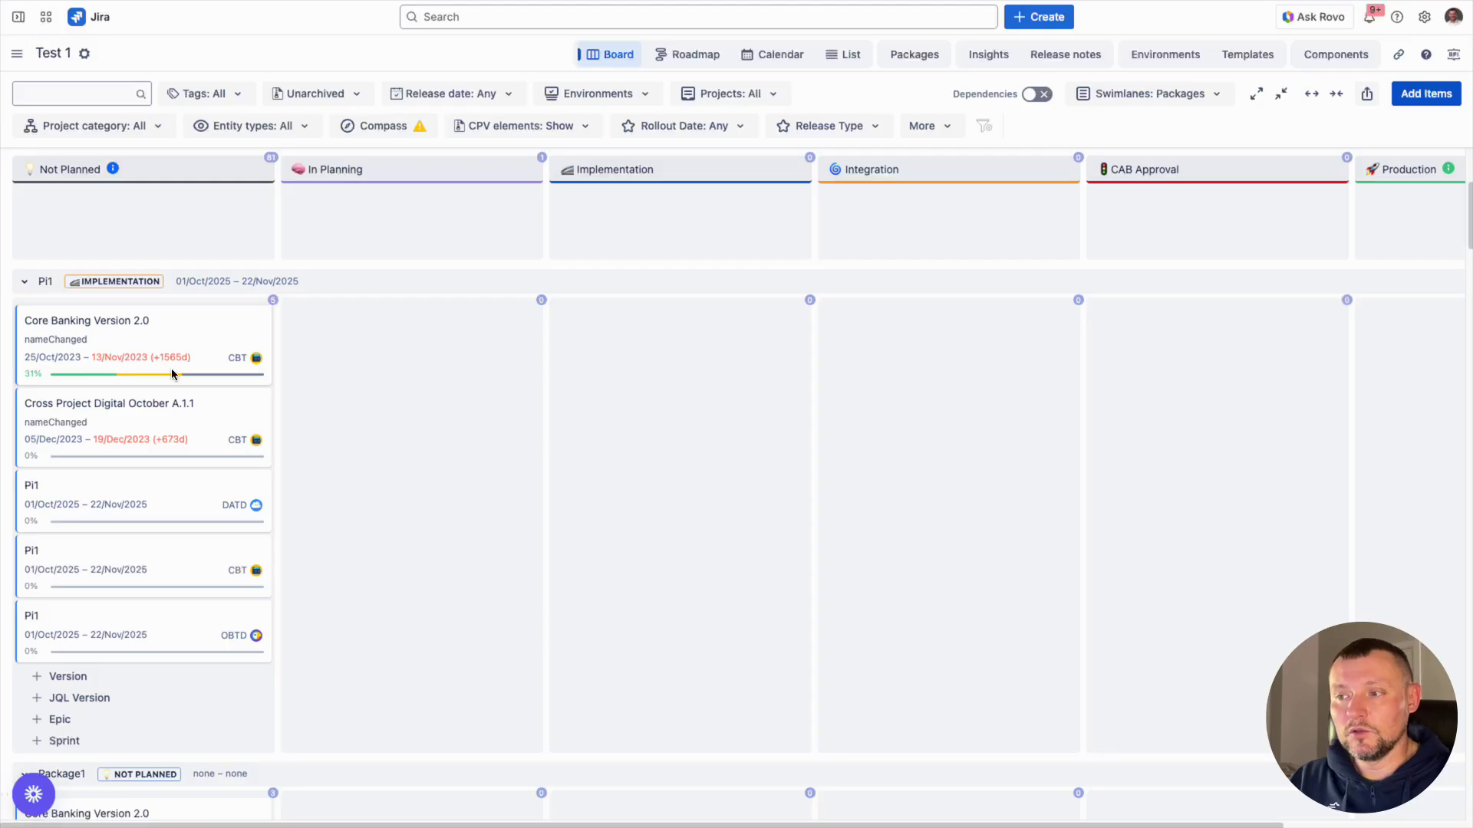
pyautogui.moveTo(189, 357)
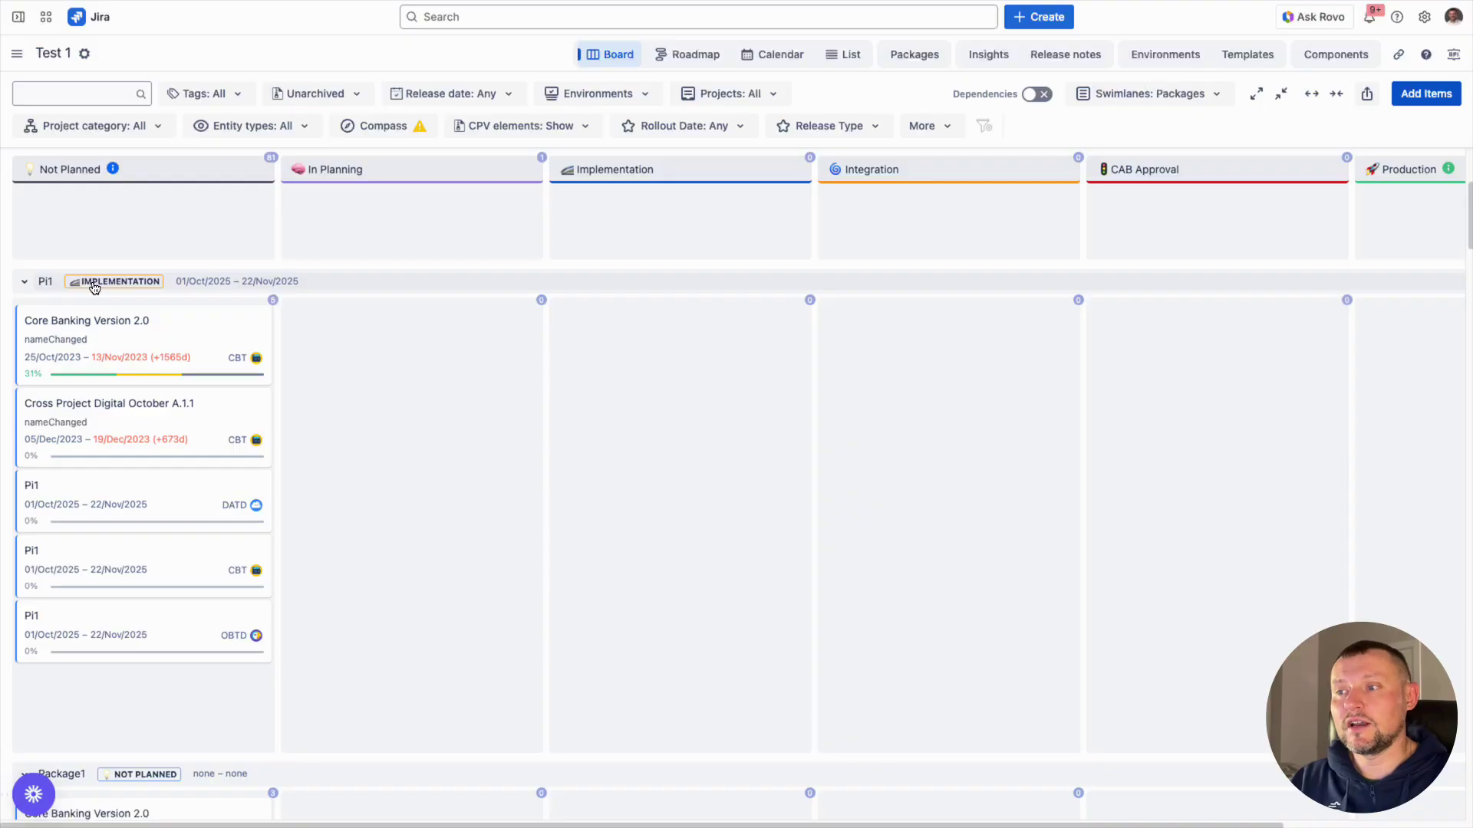
# Step: Group the roadmap into swimlanes by package
pyautogui.click(694, 53)
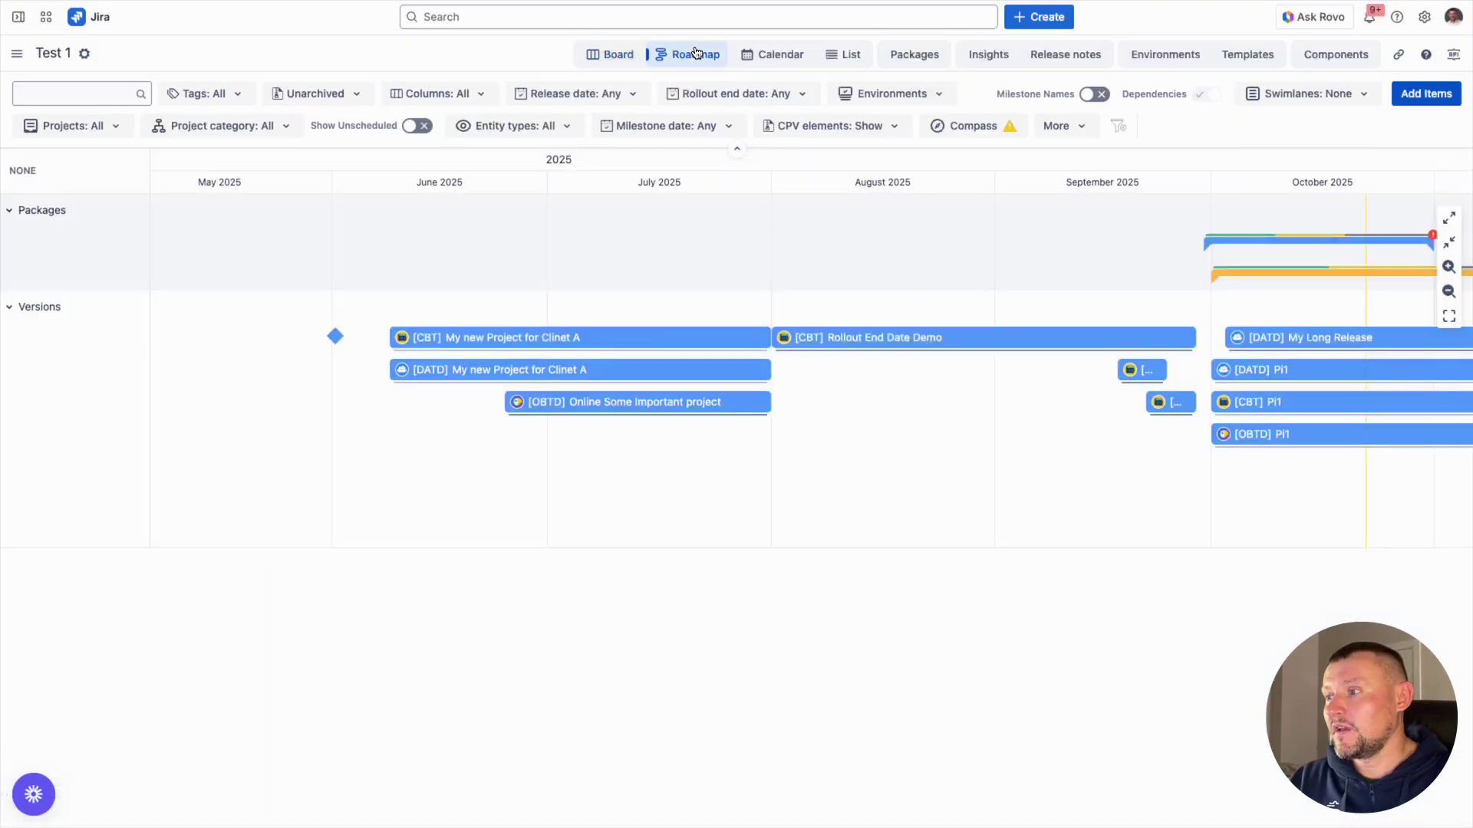
pyautogui.click(1207, 93)
pyautogui.click(1264, 96)
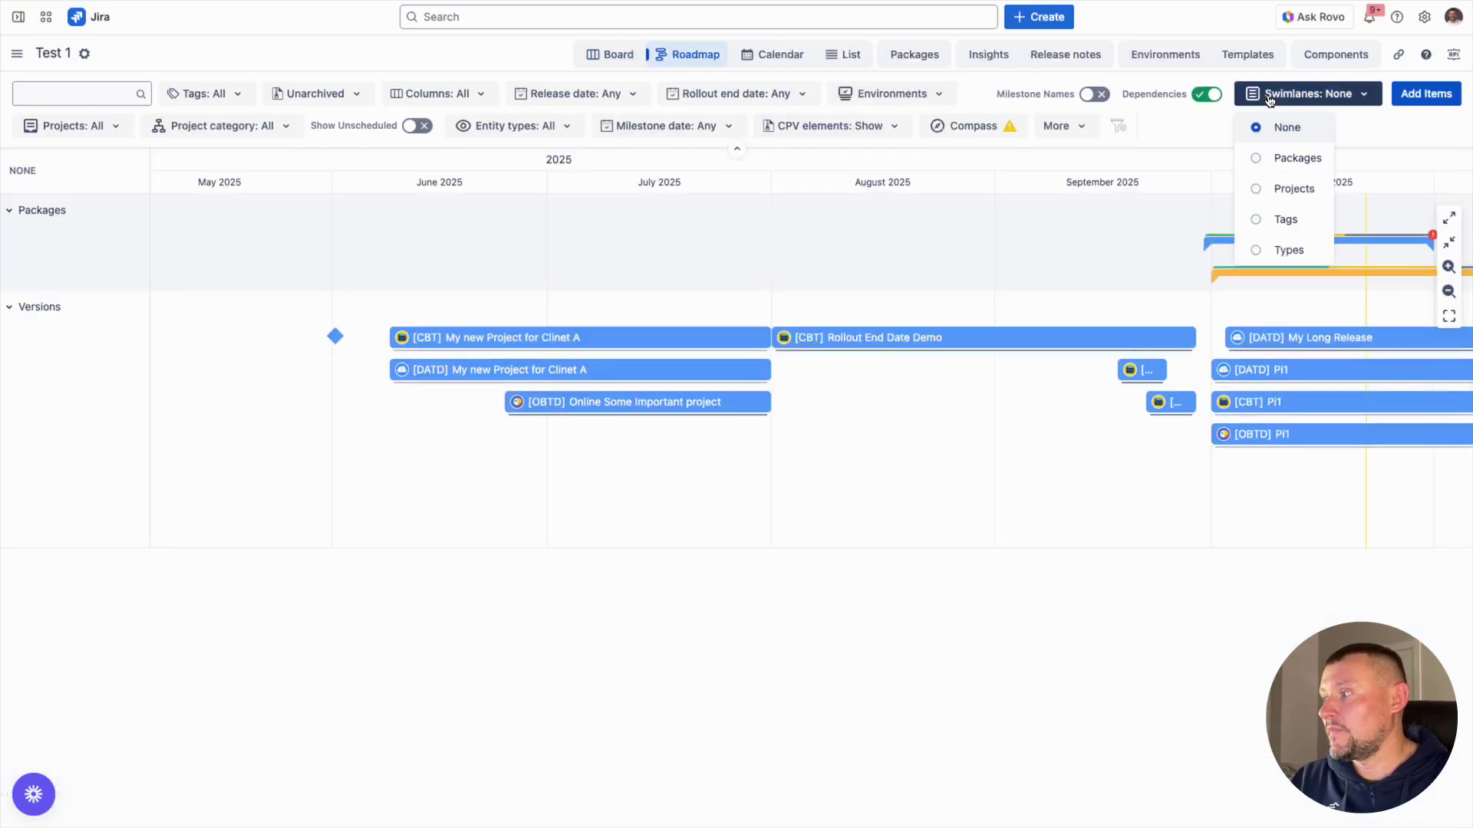
pyautogui.click(1293, 160)
# Step: Check the releases in the calendar view, and group the list view by packages
pyautogui.click(778, 55)
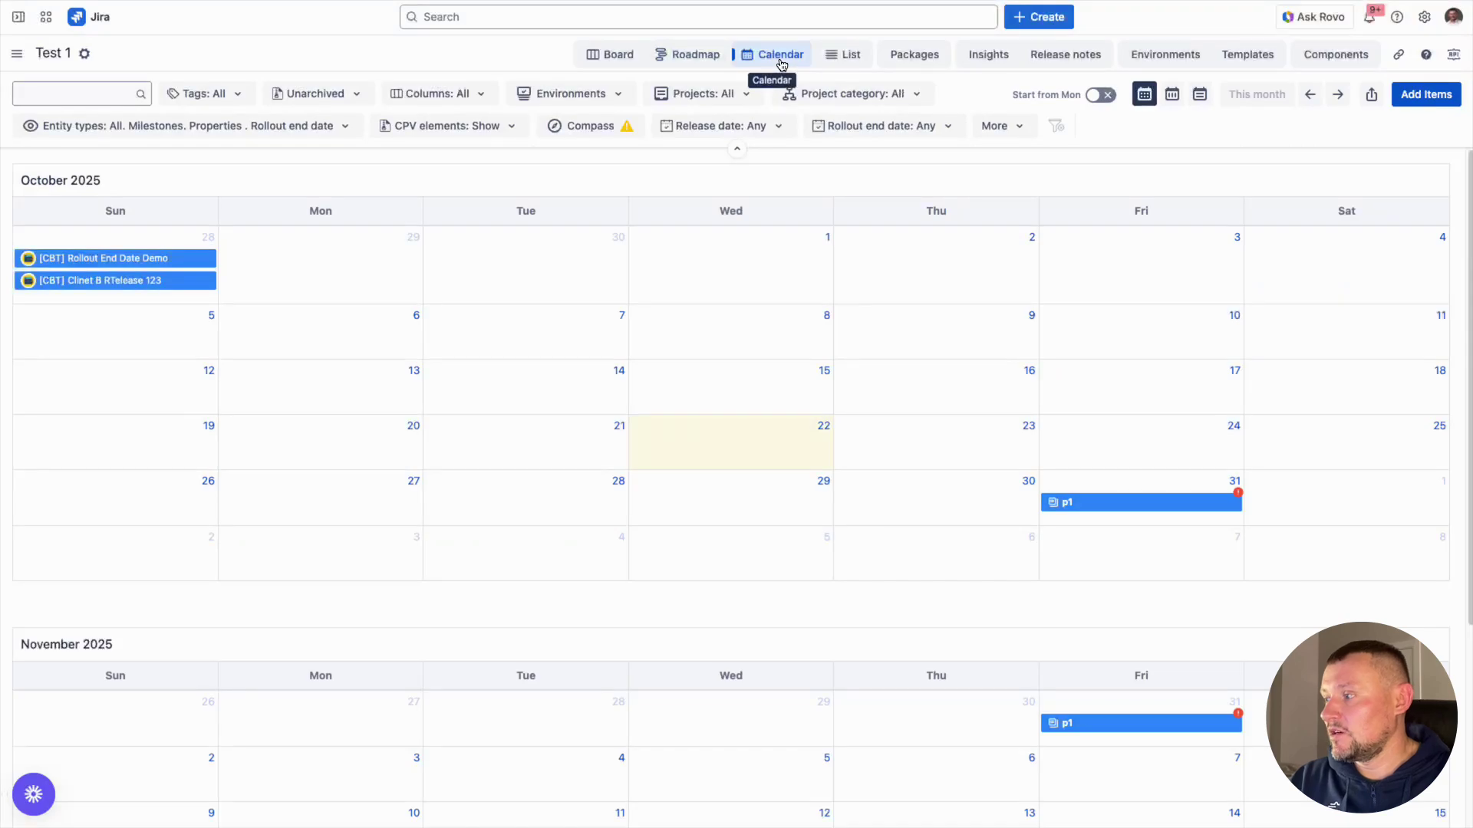
pyautogui.click(851, 55)
pyautogui.click(1246, 93)
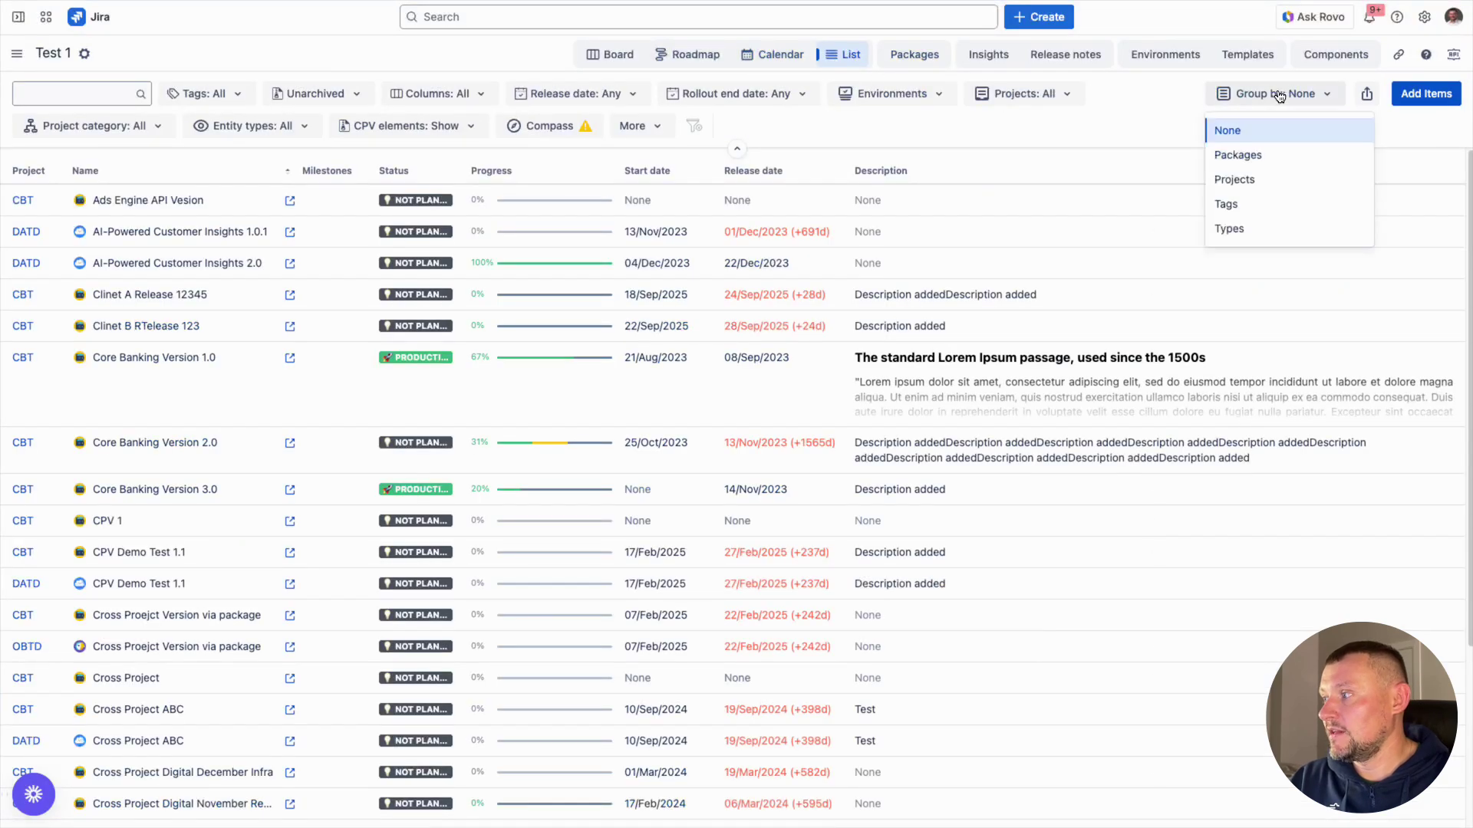
pyautogui.click(1258, 158)
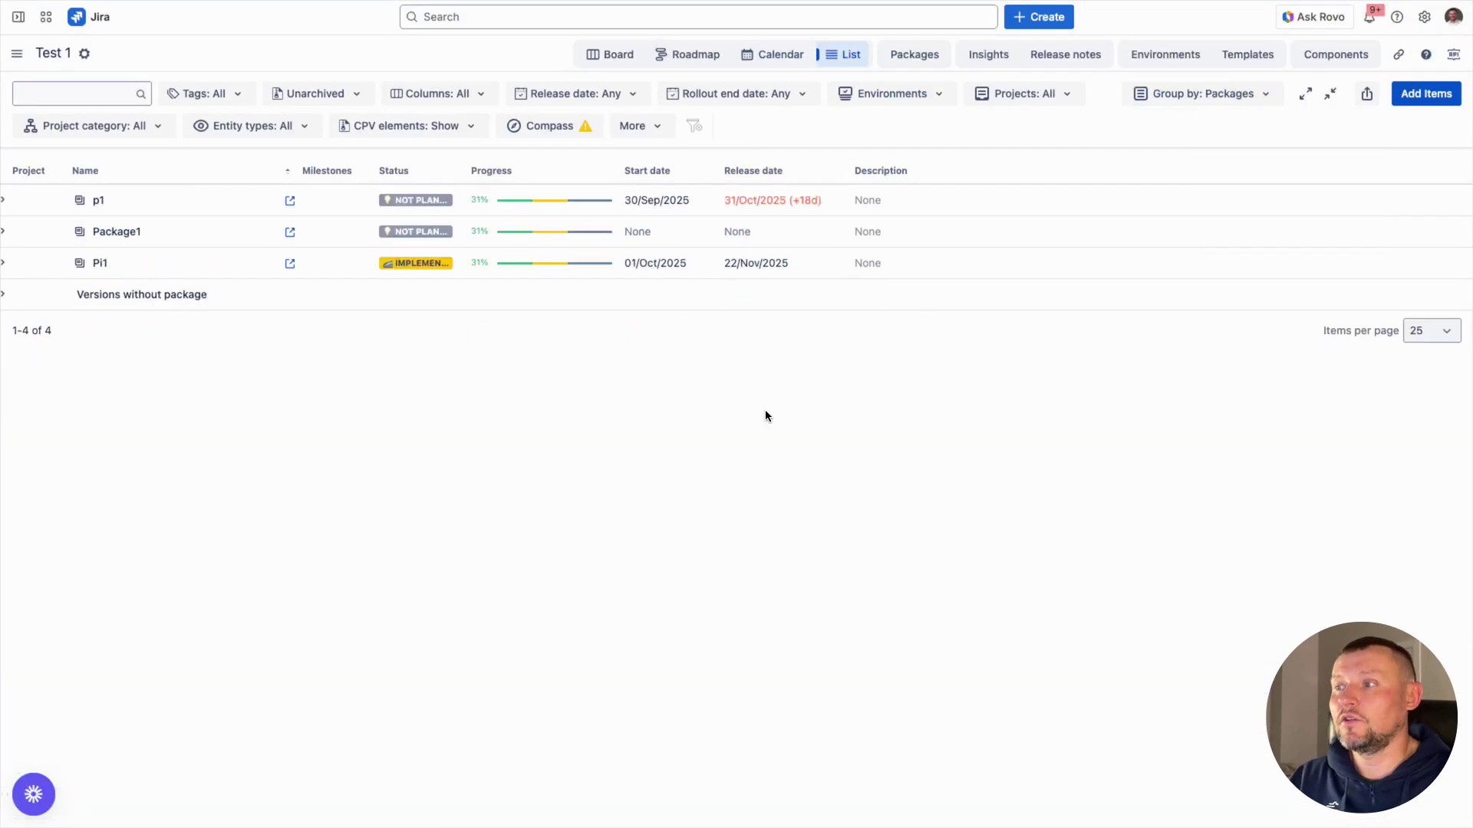
# Step: Open package p1 from the board, examine which fields its version synchronization can cover, and close the package
pyautogui.click(618, 56)
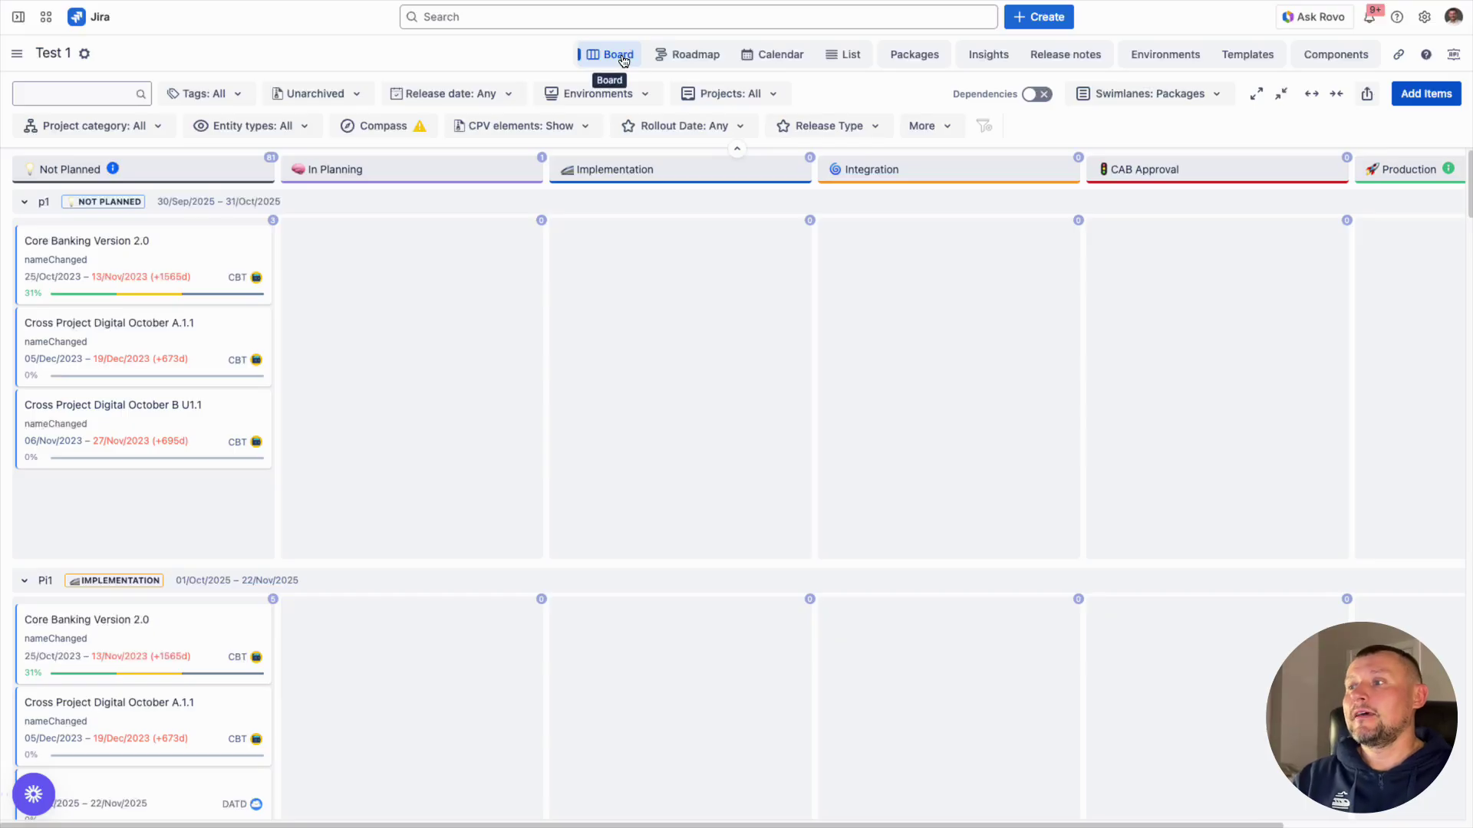
pyautogui.click(279, 198)
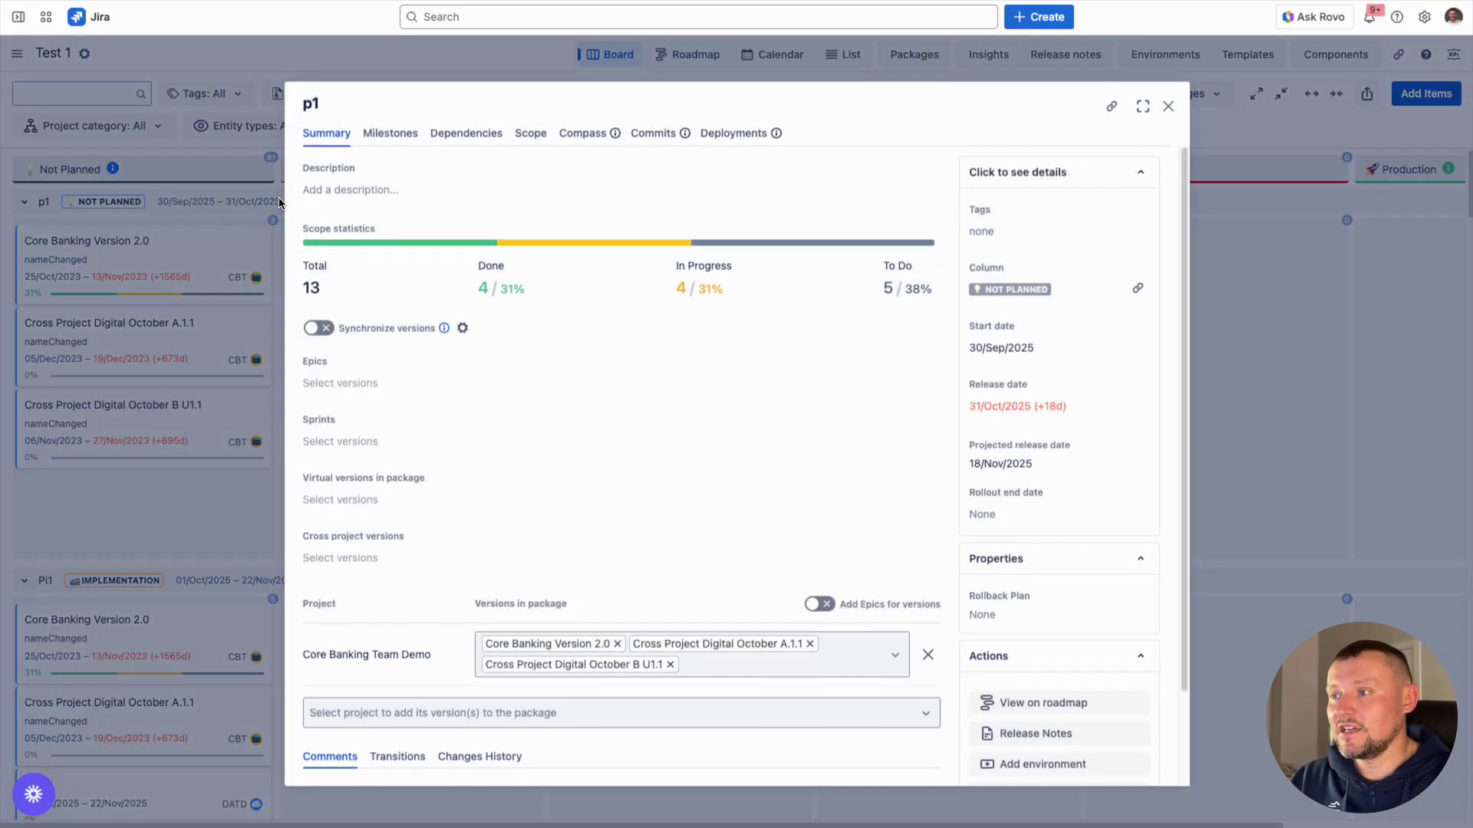
pyautogui.click(462, 327)
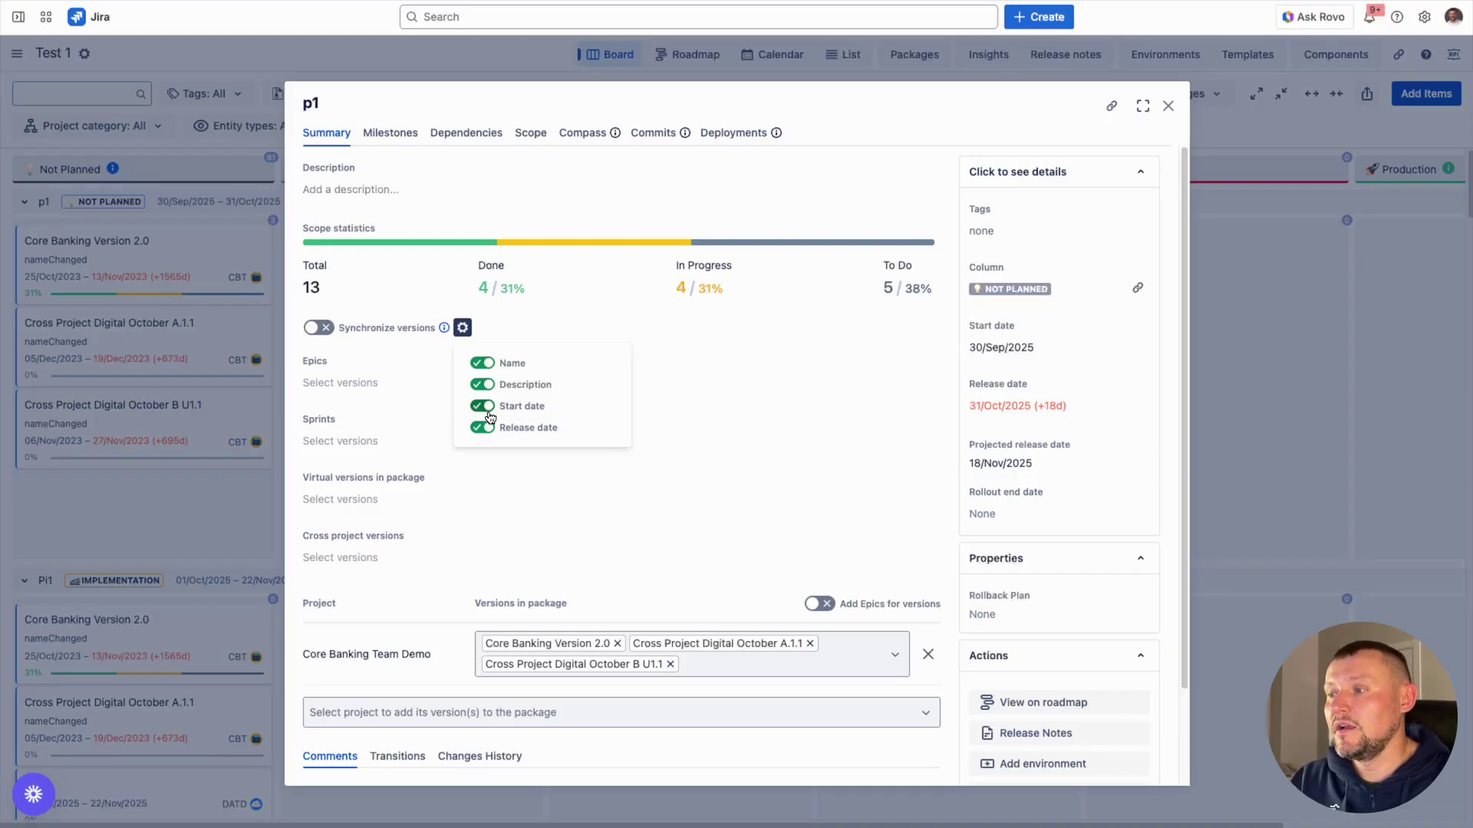
pyautogui.click(1167, 105)
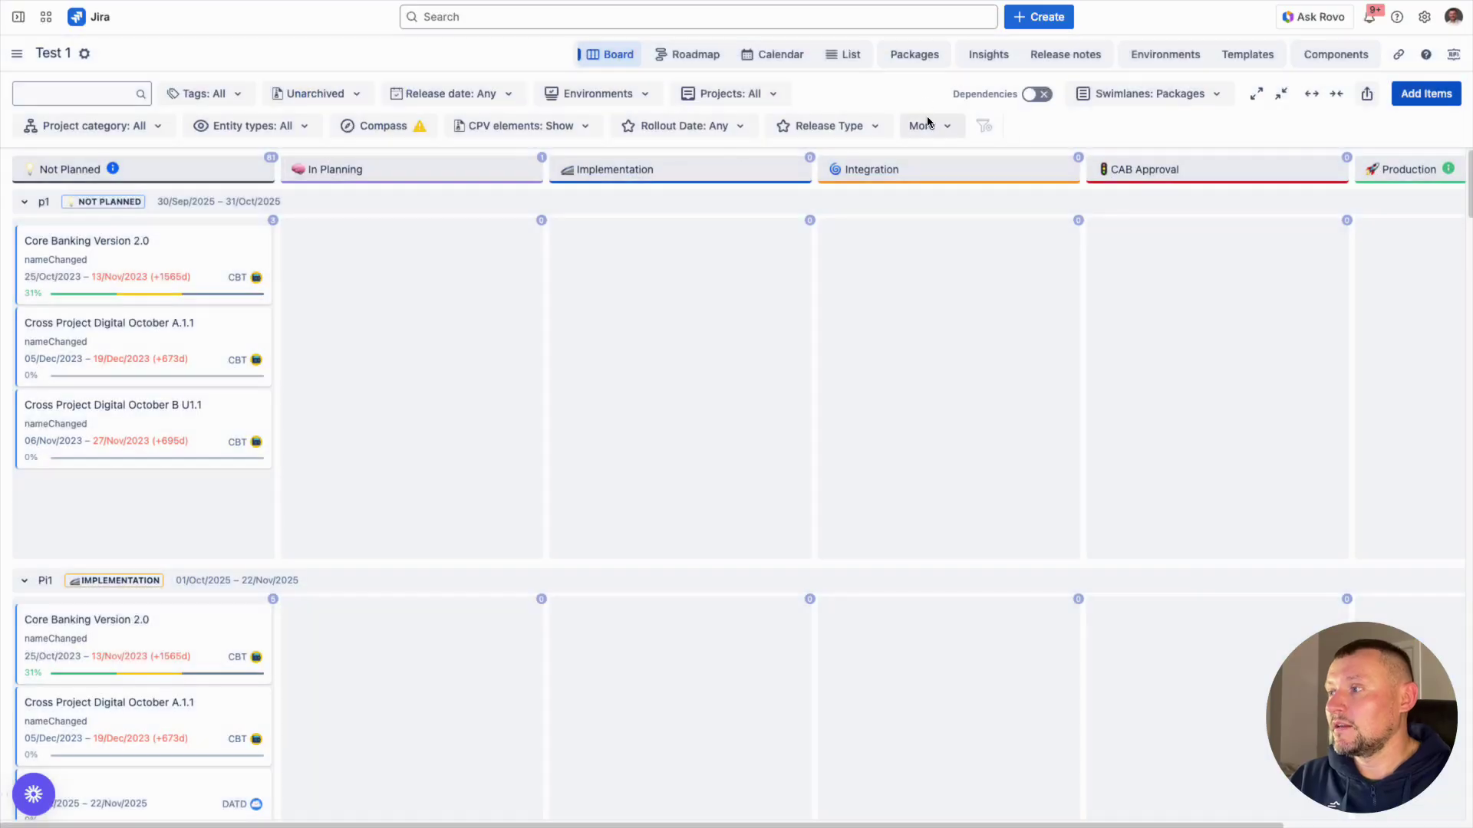
# Step: Examine the packages workflow in the board settings, including the Implementation column's transitions, and return to the board without changes
pyautogui.click(84, 56)
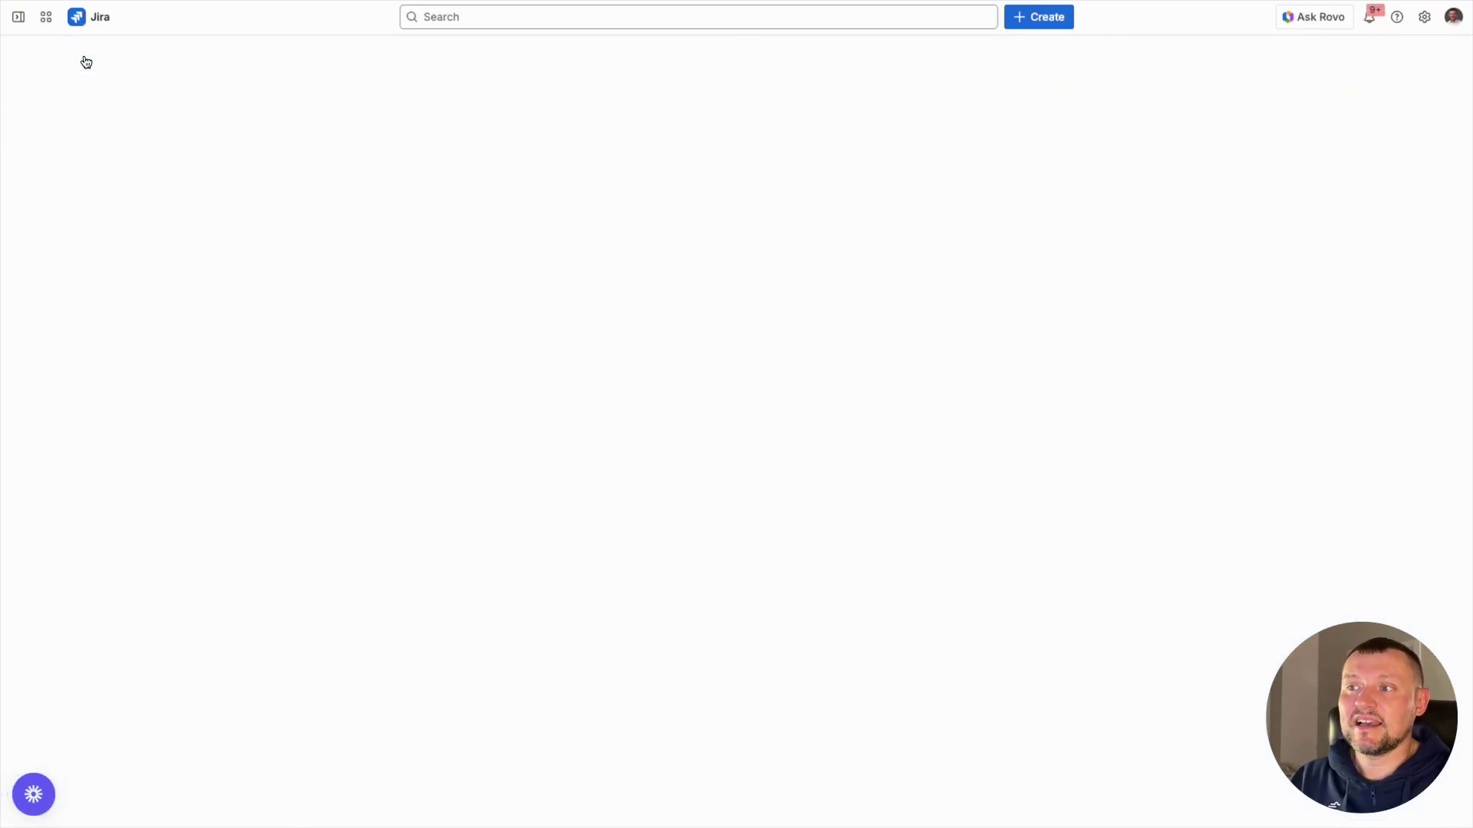
pyautogui.click(61, 168)
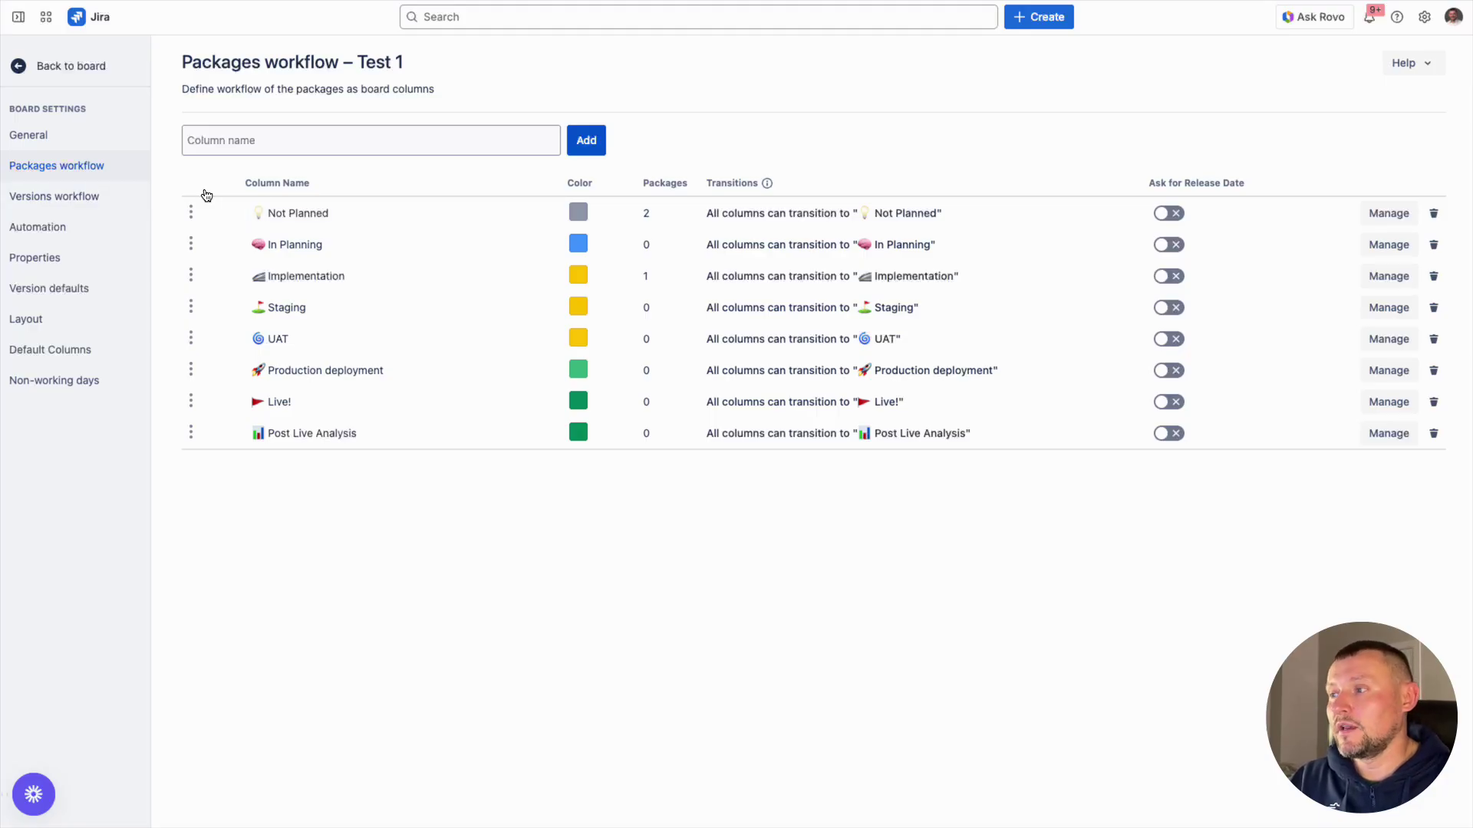
pyautogui.click(1388, 276)
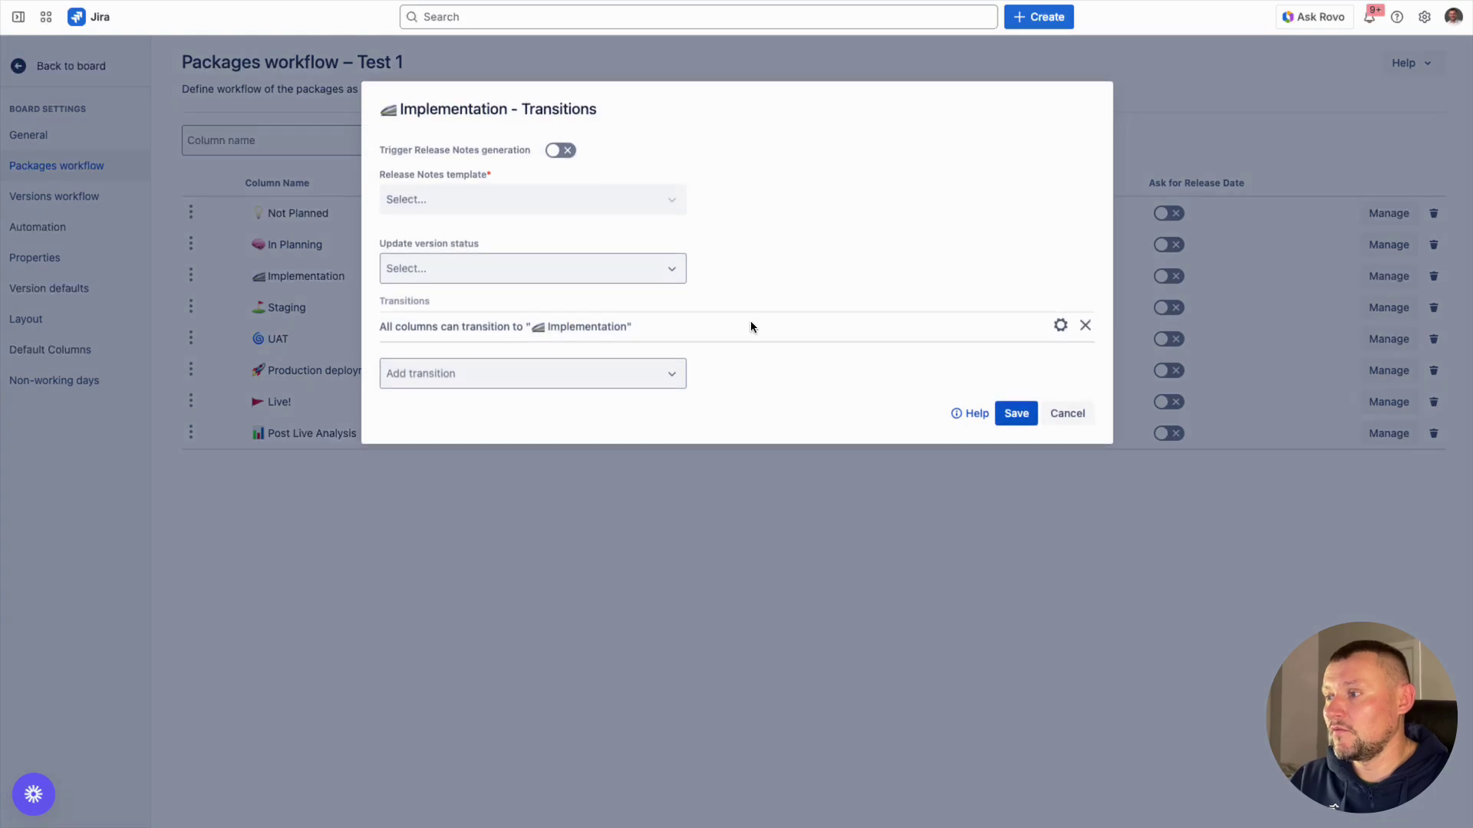
pyautogui.click(1072, 414)
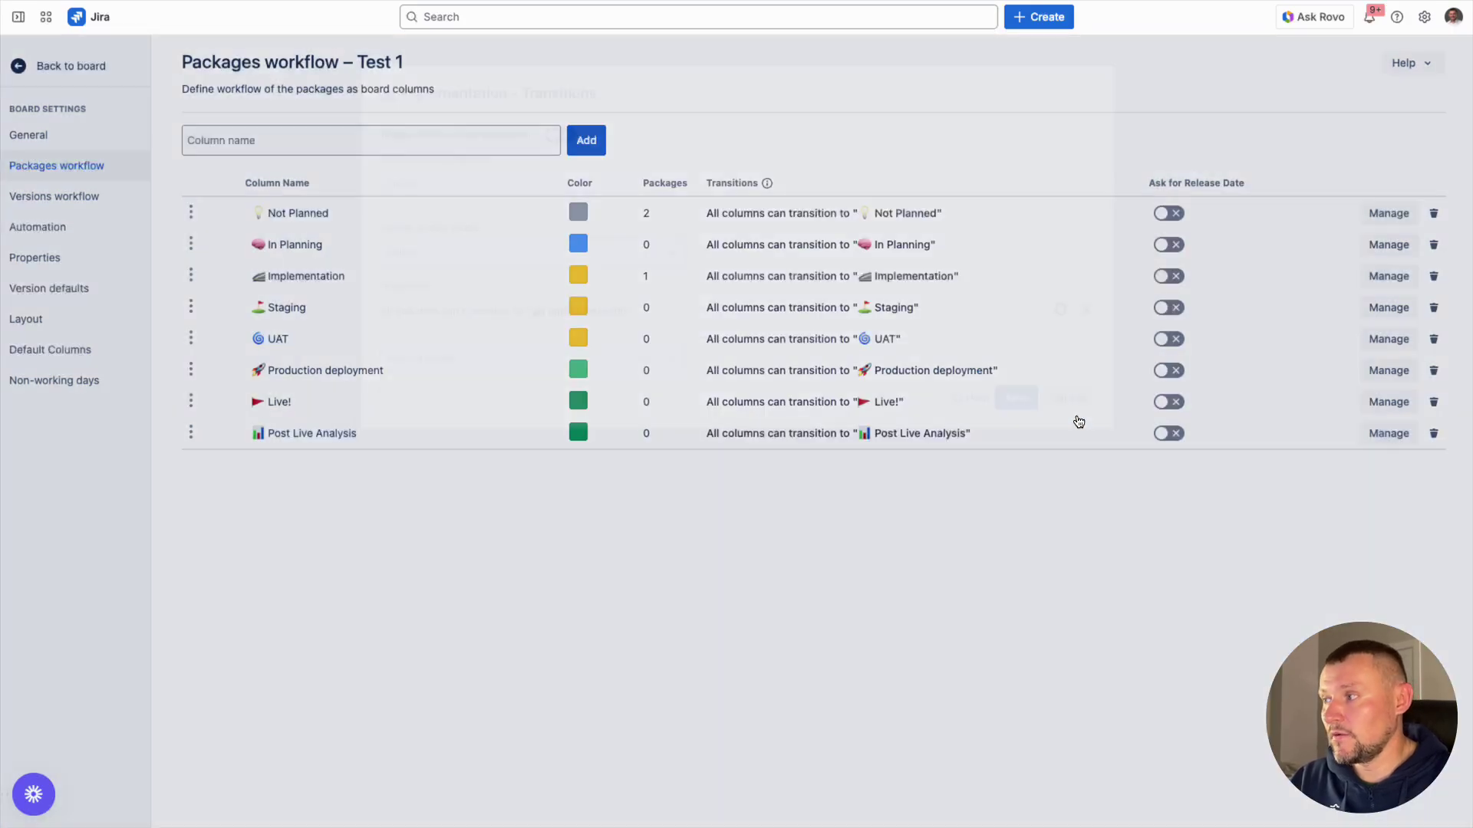
pyautogui.click(27, 66)
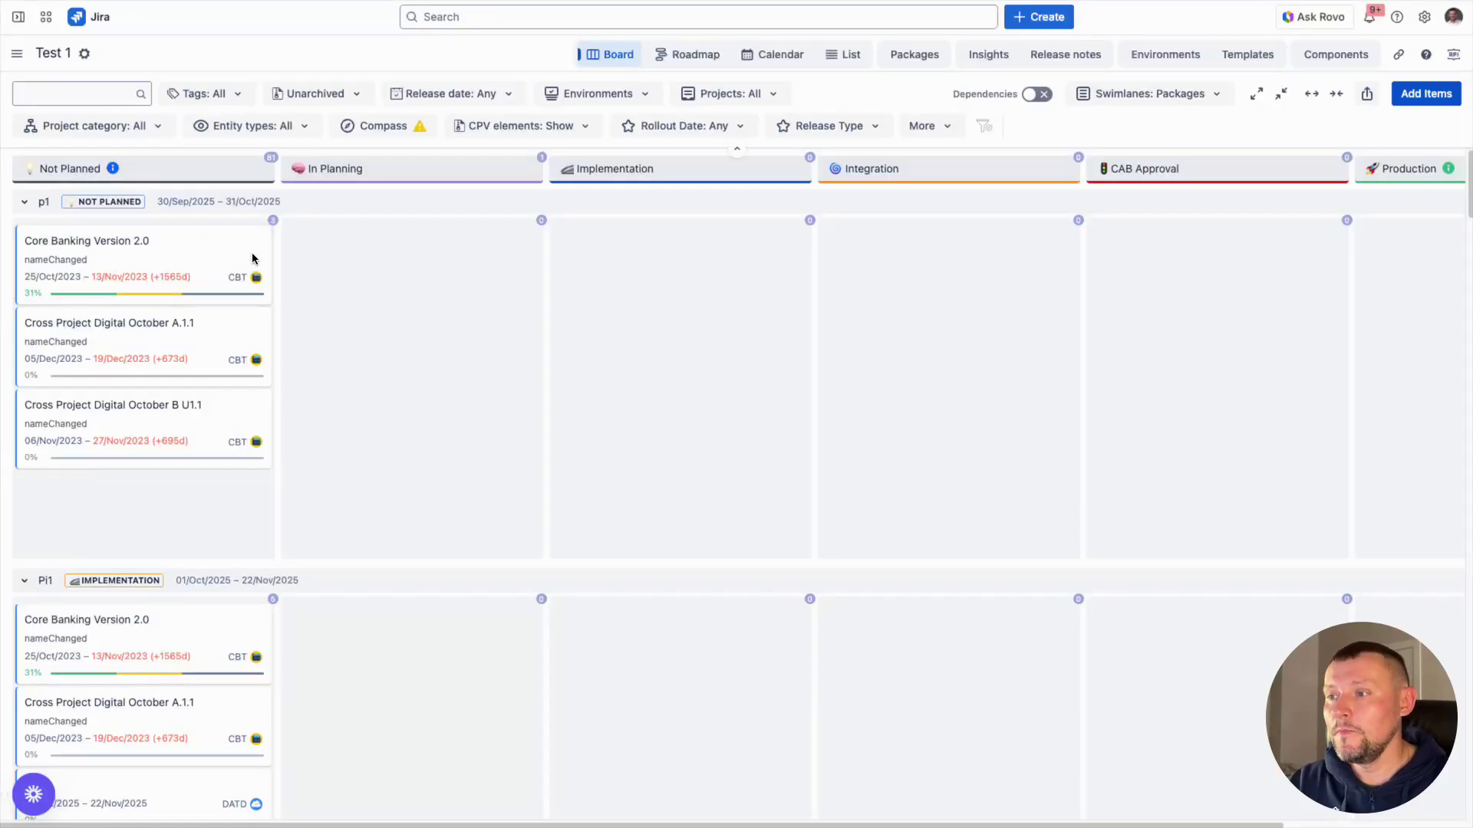
# Step: Add a milestone named STG testing dated 16/Oct/2025 to Core Banking Version 2.0 and mark it as achieved
pyautogui.click(215, 256)
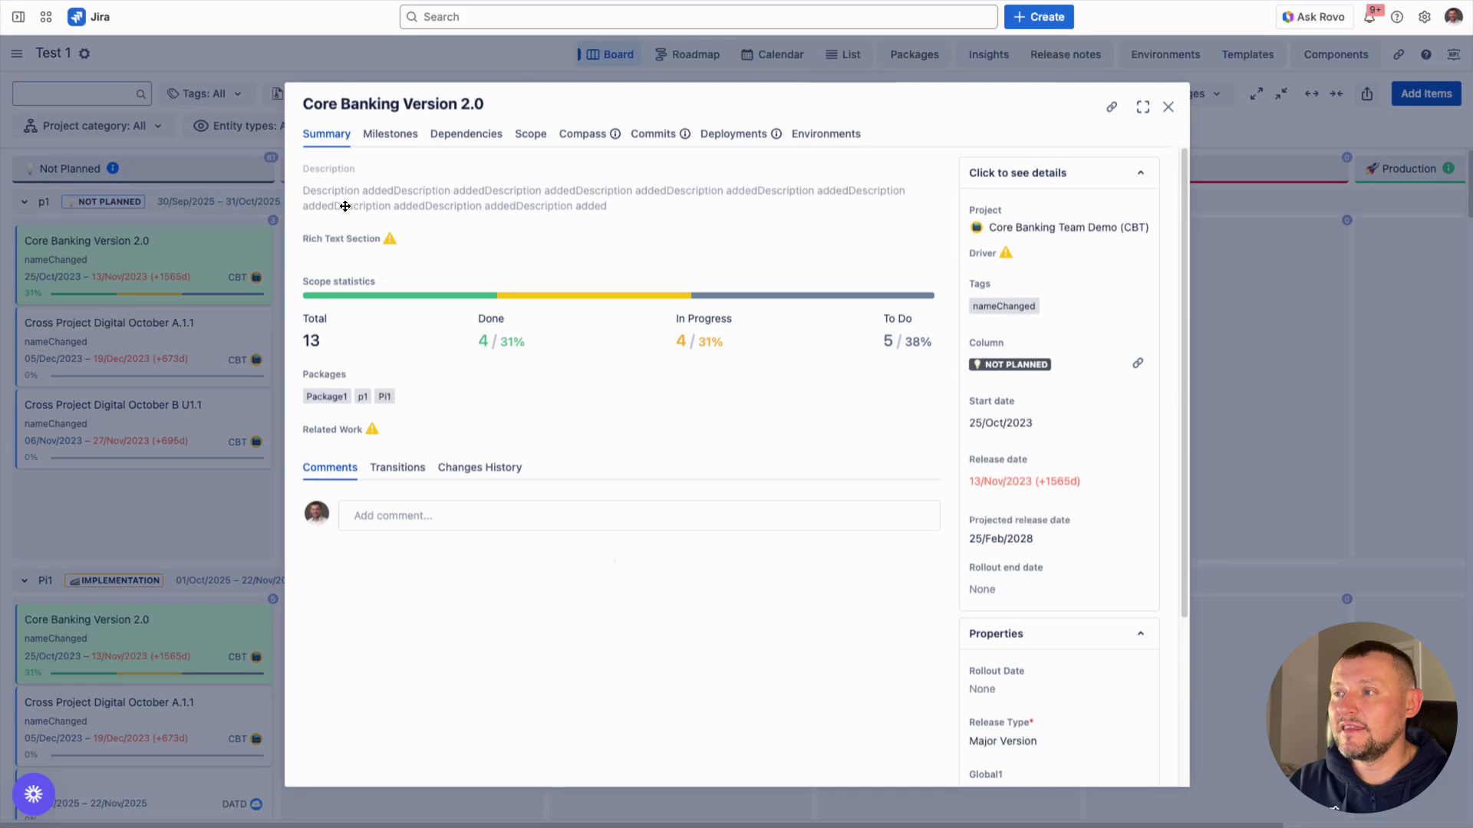
pyautogui.click(412, 134)
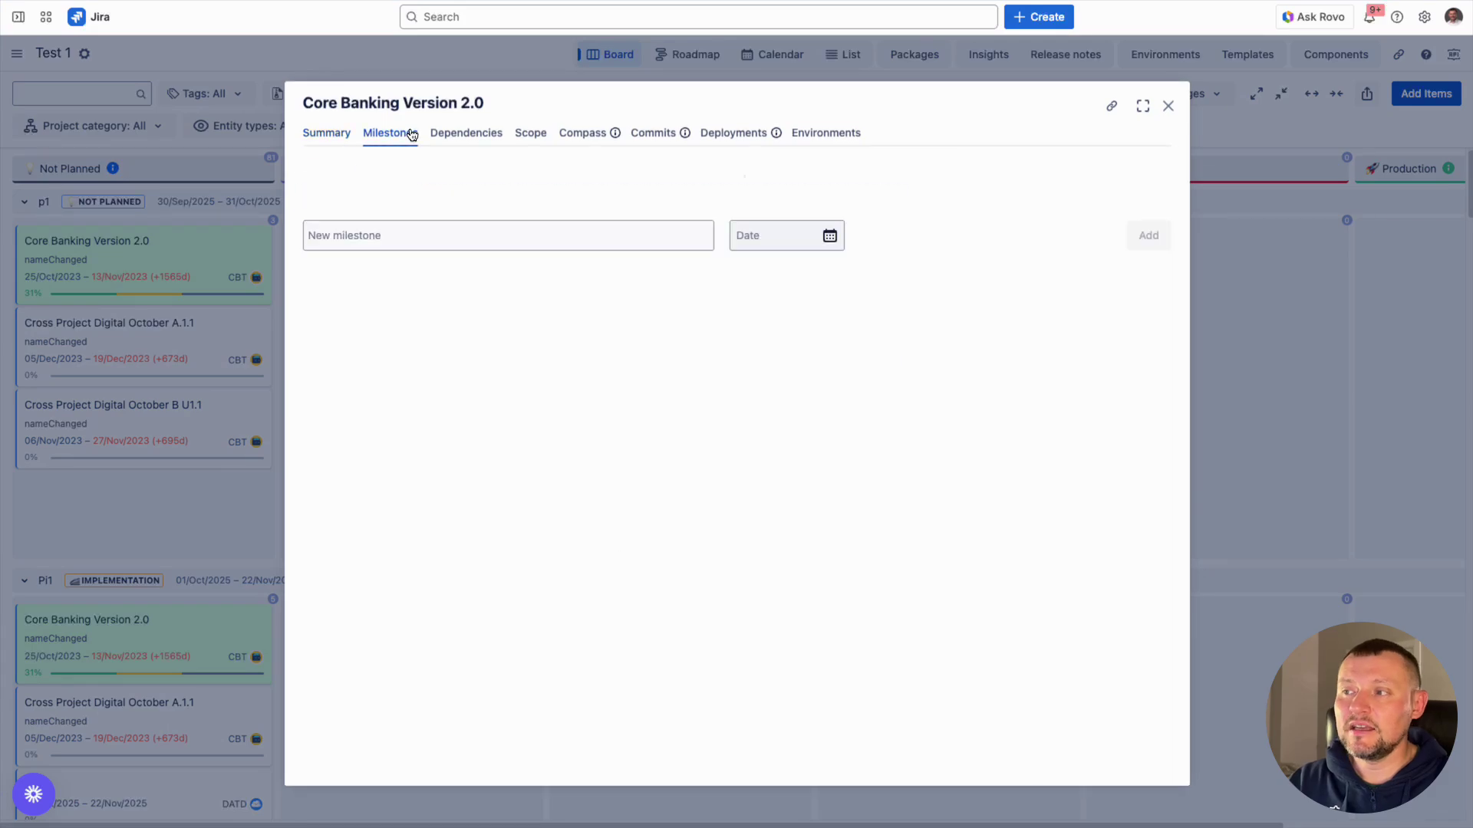
pyautogui.click(405, 246)
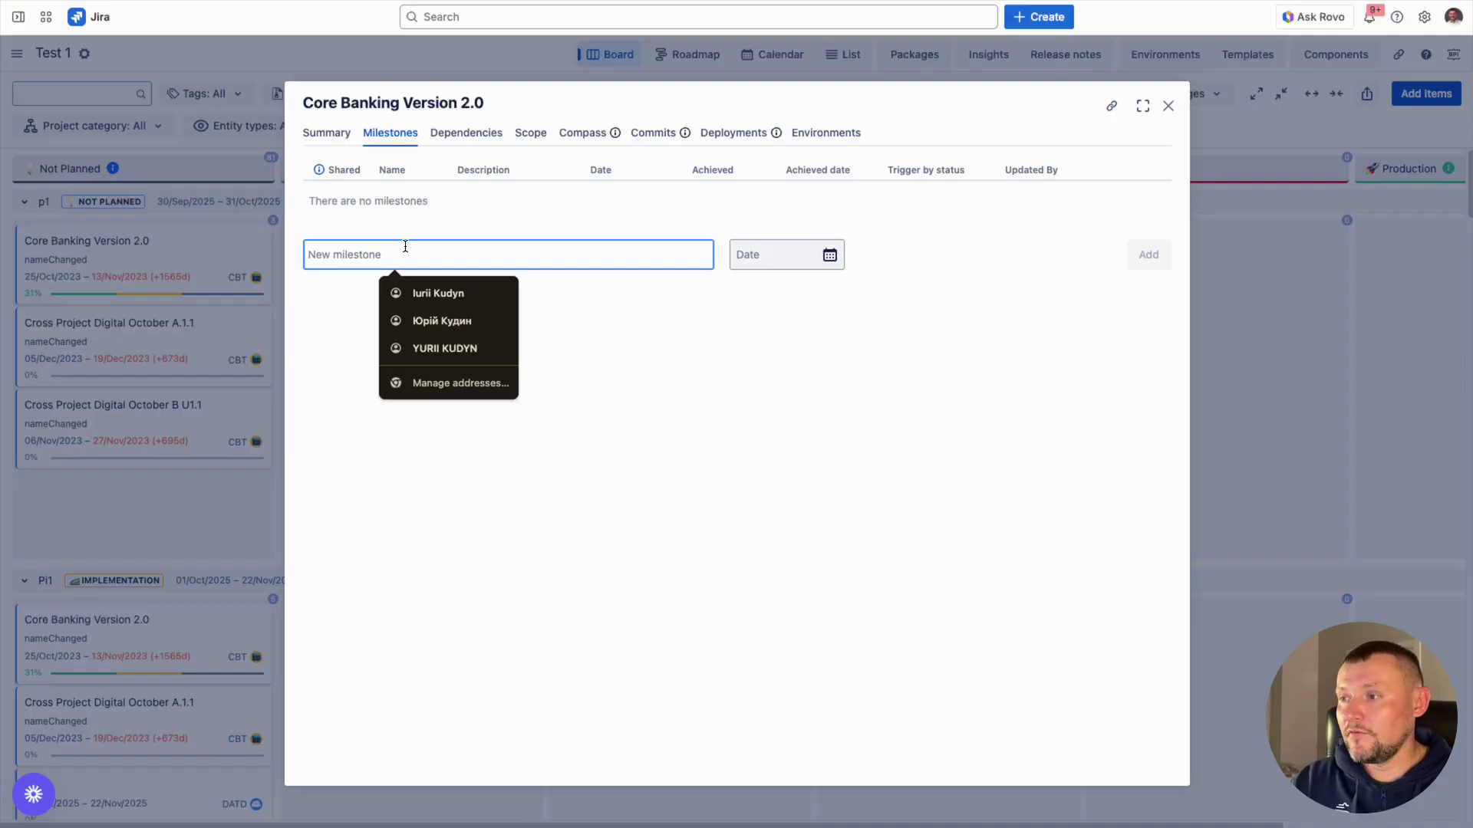
pyautogui.write('STG testing')
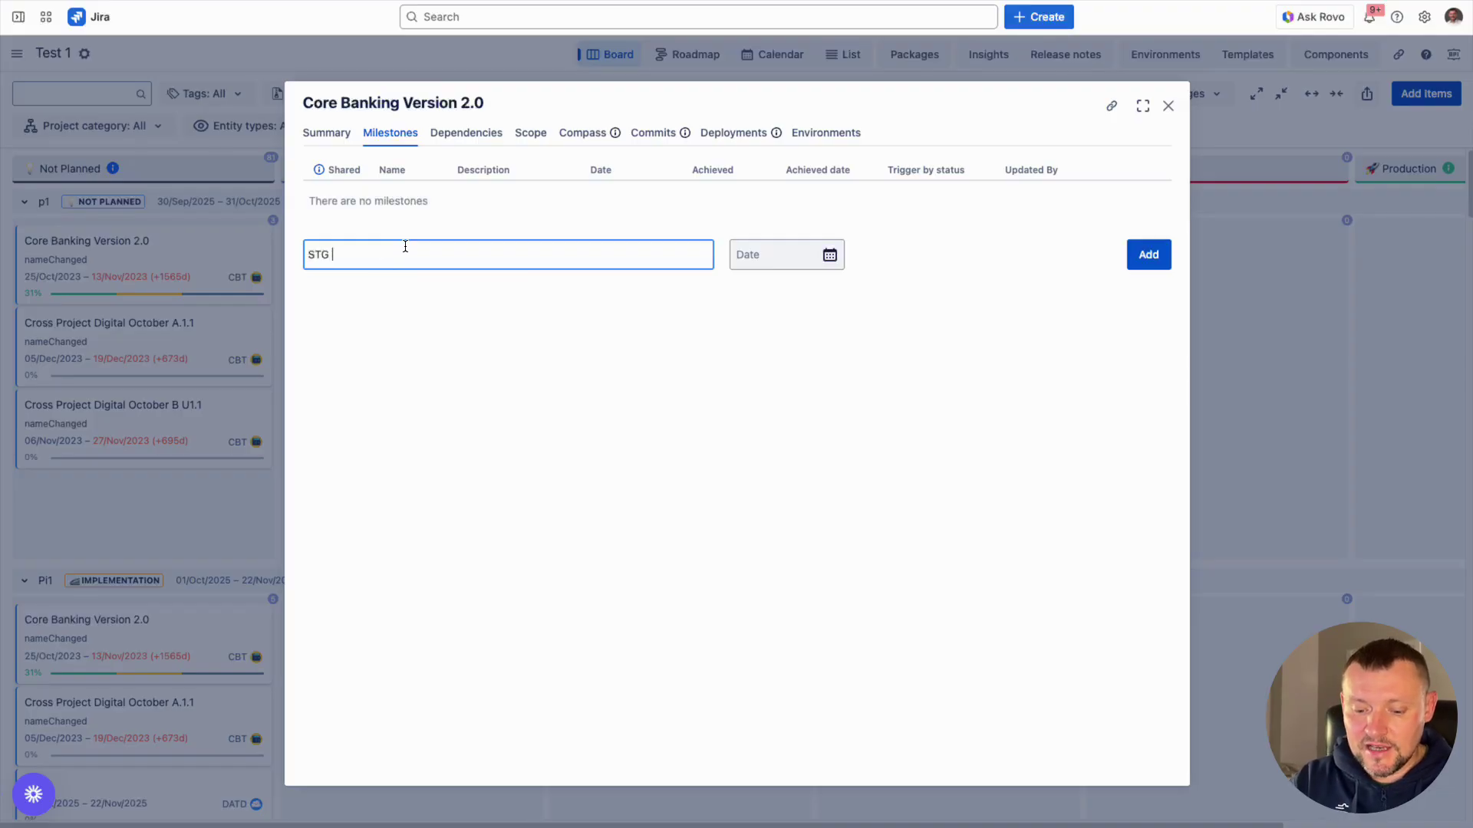
pyautogui.click(829, 254)
pyautogui.click(855, 398)
pyautogui.click(1133, 261)
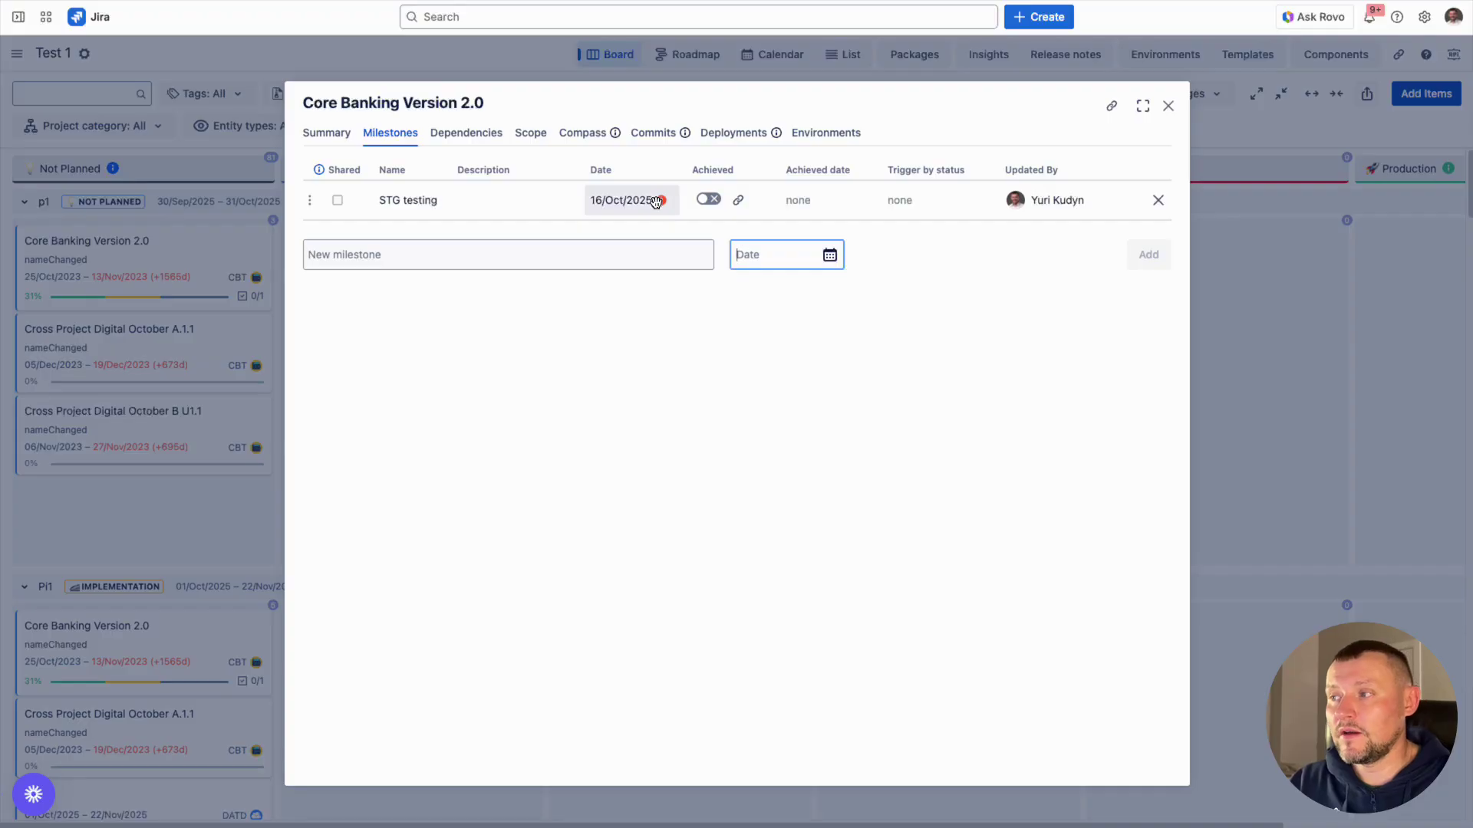
pyautogui.click(709, 201)
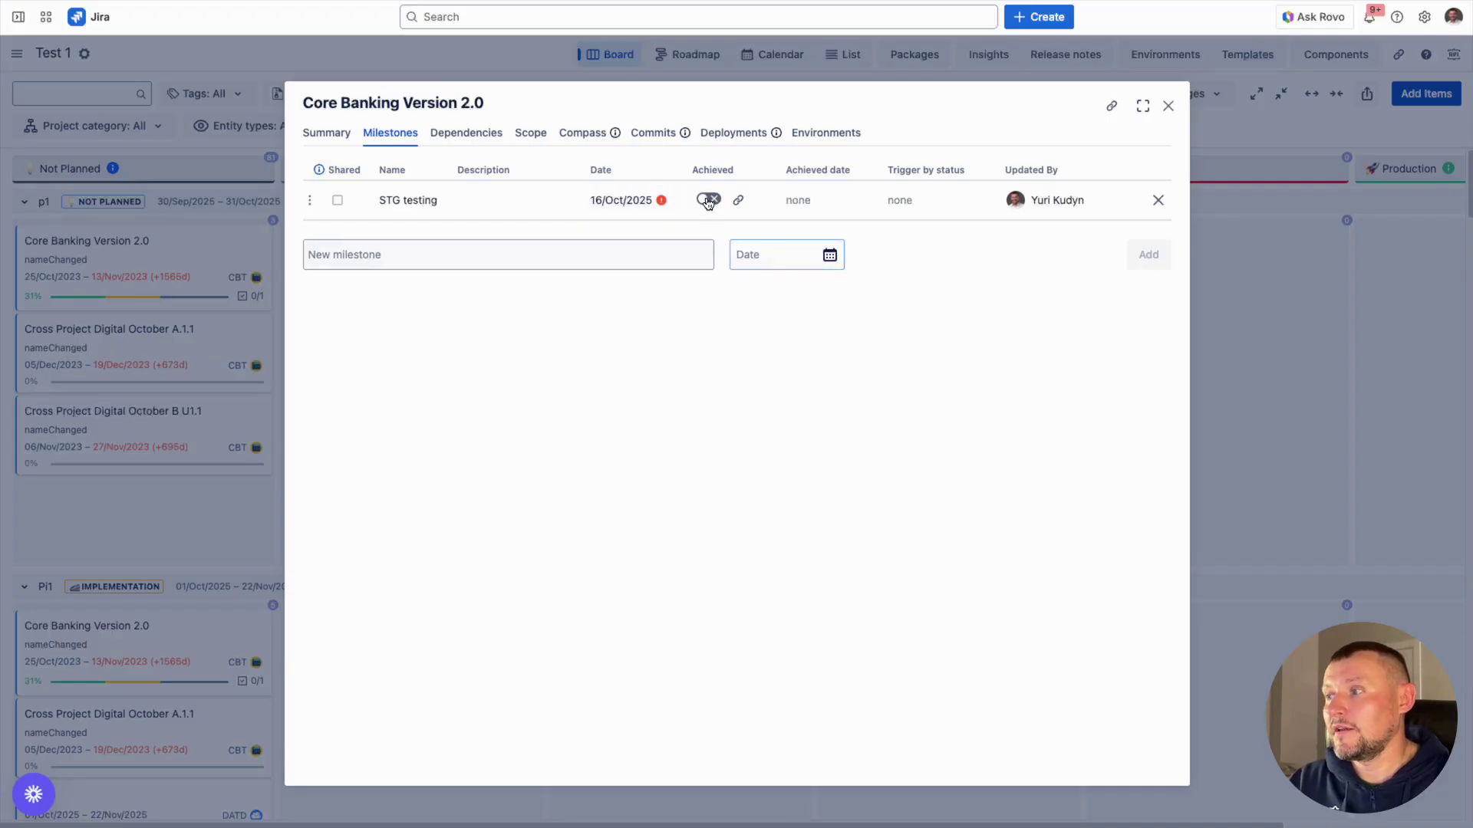
pyautogui.moveTo(665, 206)
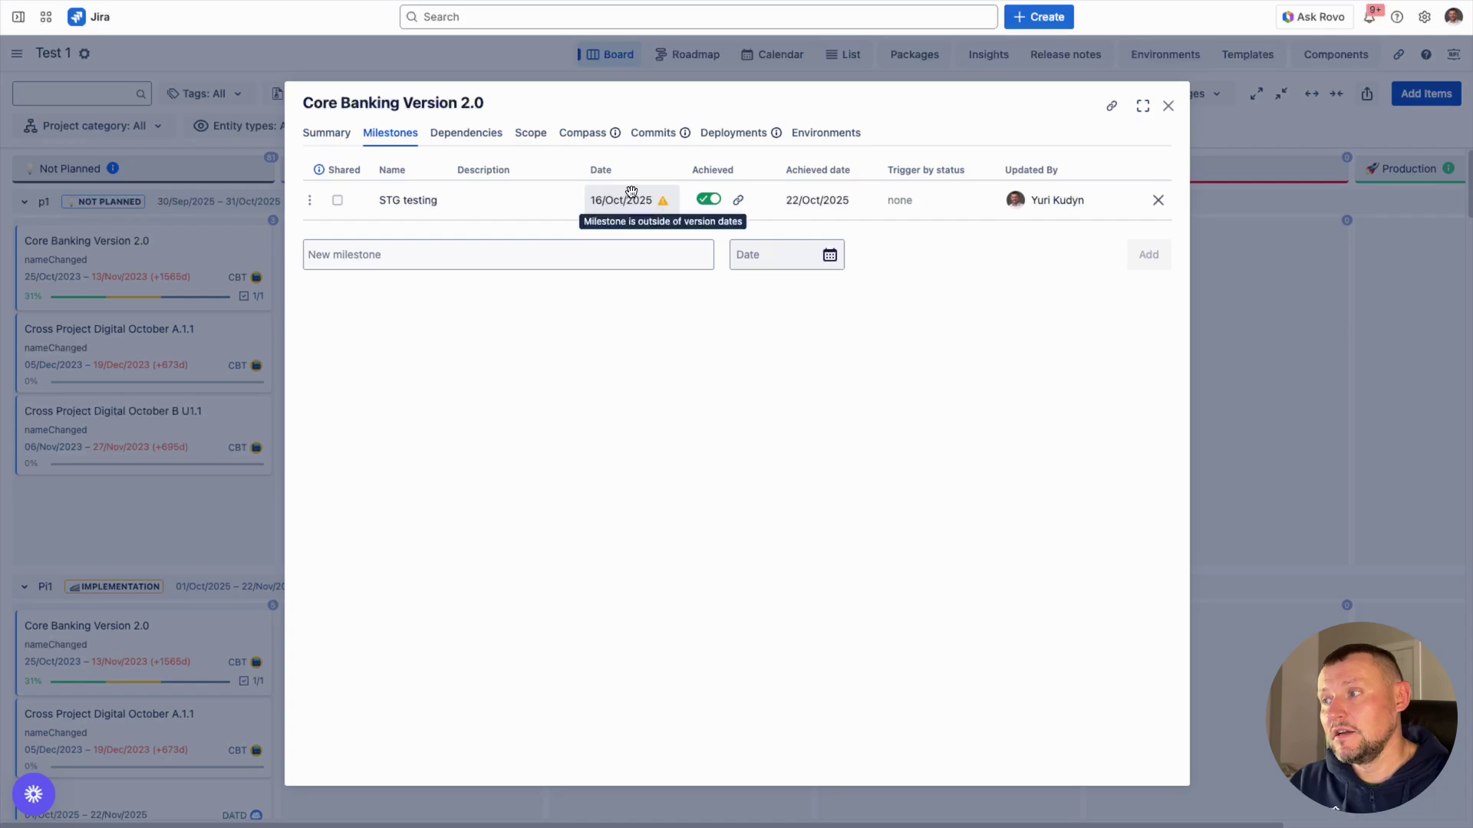
# Step: Set the release date of Core Banking Version 2.0 to 24/Oct/2025 and close the version details
pyautogui.click(336, 140)
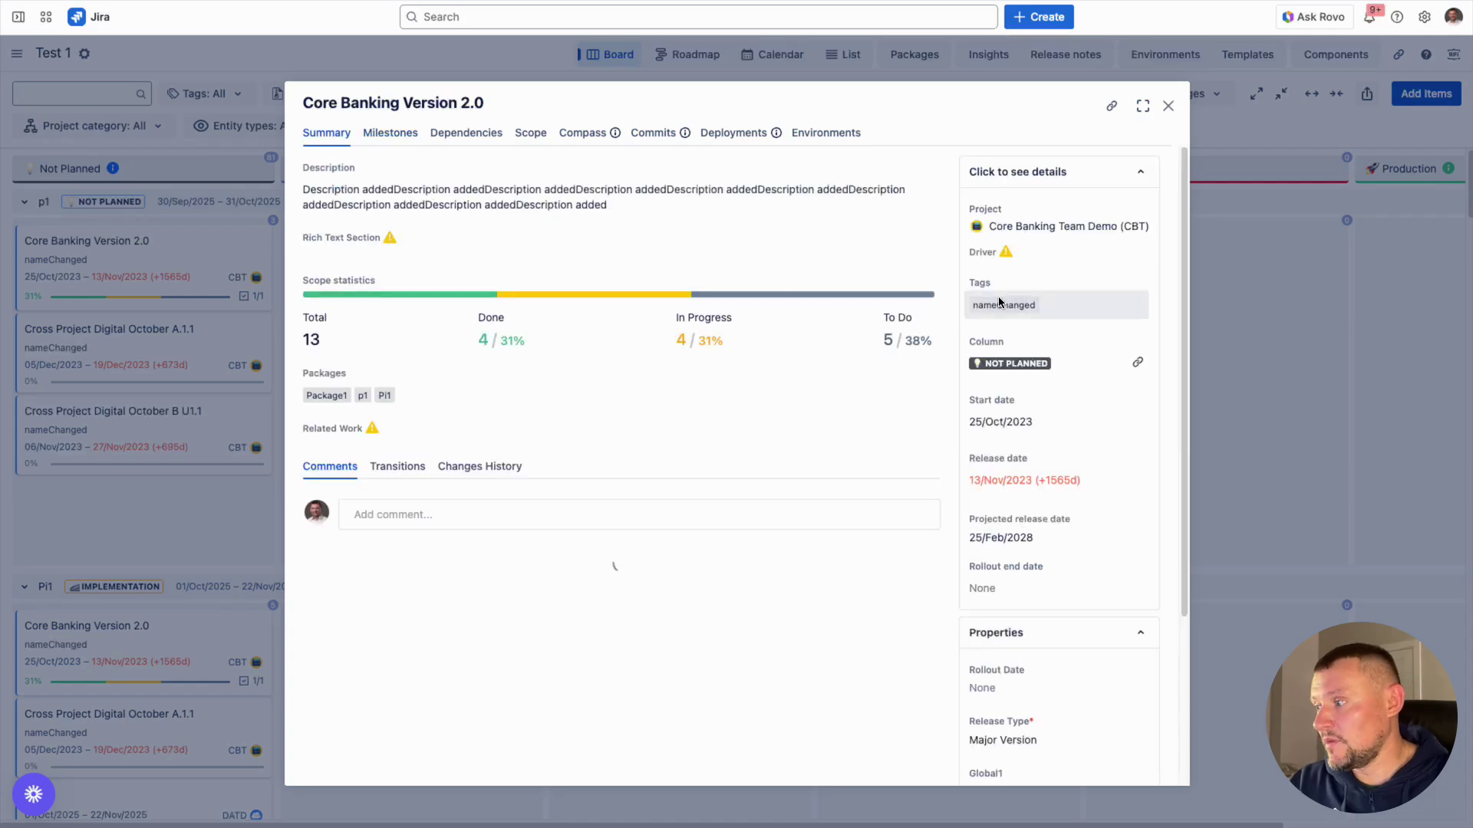
pyautogui.click(1077, 484)
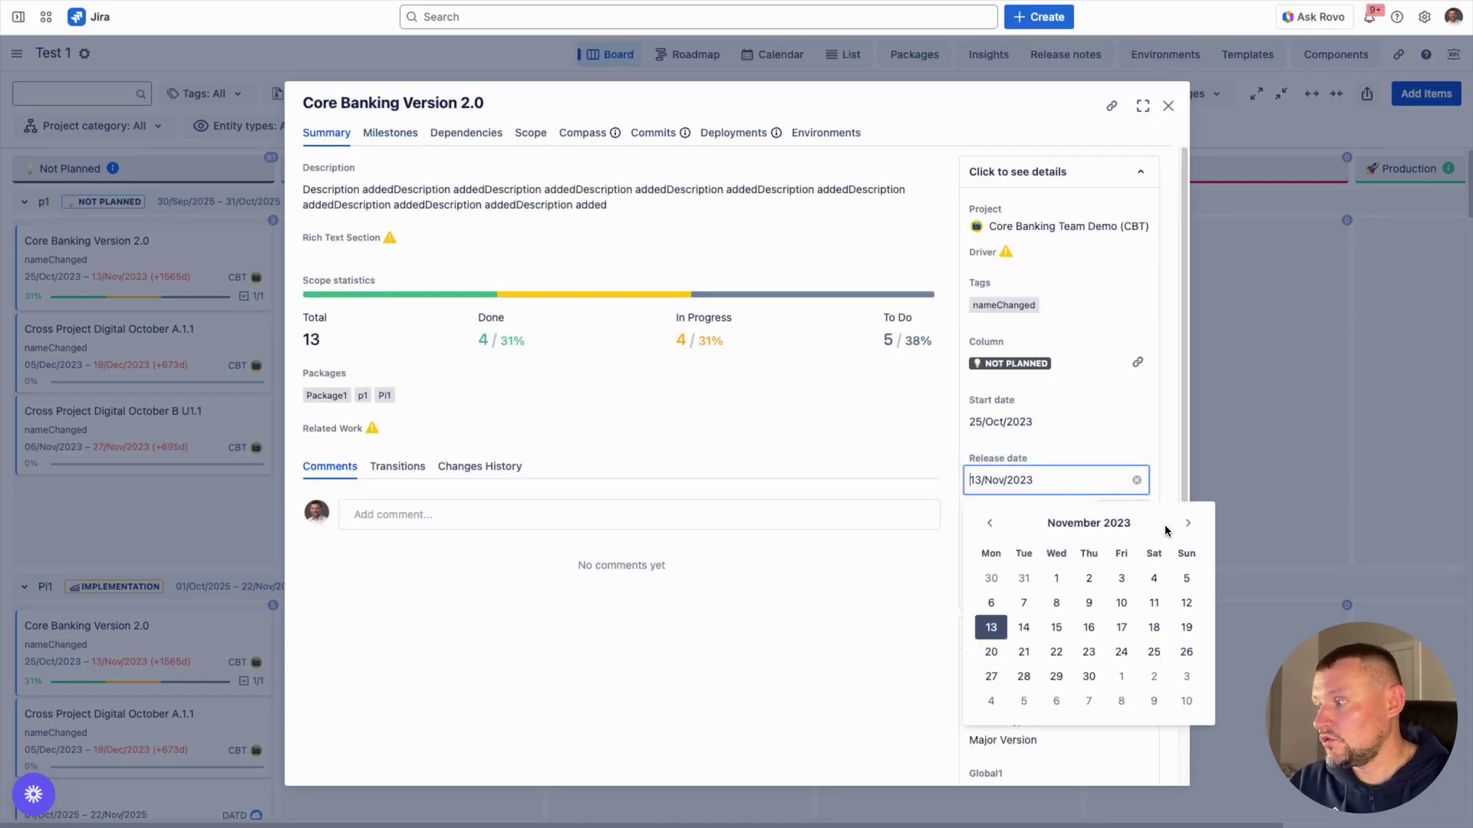
pyautogui.click(1188, 523)
pyautogui.click(1187, 523)
pyautogui.click(1187, 523)
pyautogui.click(1187, 523)
pyautogui.click(1188, 523)
pyautogui.click(1187, 523)
pyautogui.click(1187, 524)
pyautogui.click(1187, 523)
pyautogui.click(1187, 523)
pyautogui.click(1187, 523)
pyautogui.click(1188, 523)
pyautogui.click(1187, 523)
pyautogui.click(1187, 523)
pyautogui.click(1187, 523)
pyautogui.click(1188, 523)
pyautogui.click(1188, 523)
pyautogui.click(1187, 523)
pyautogui.click(1187, 523)
pyautogui.click(1188, 523)
pyautogui.click(1187, 523)
pyautogui.click(1276, 412)
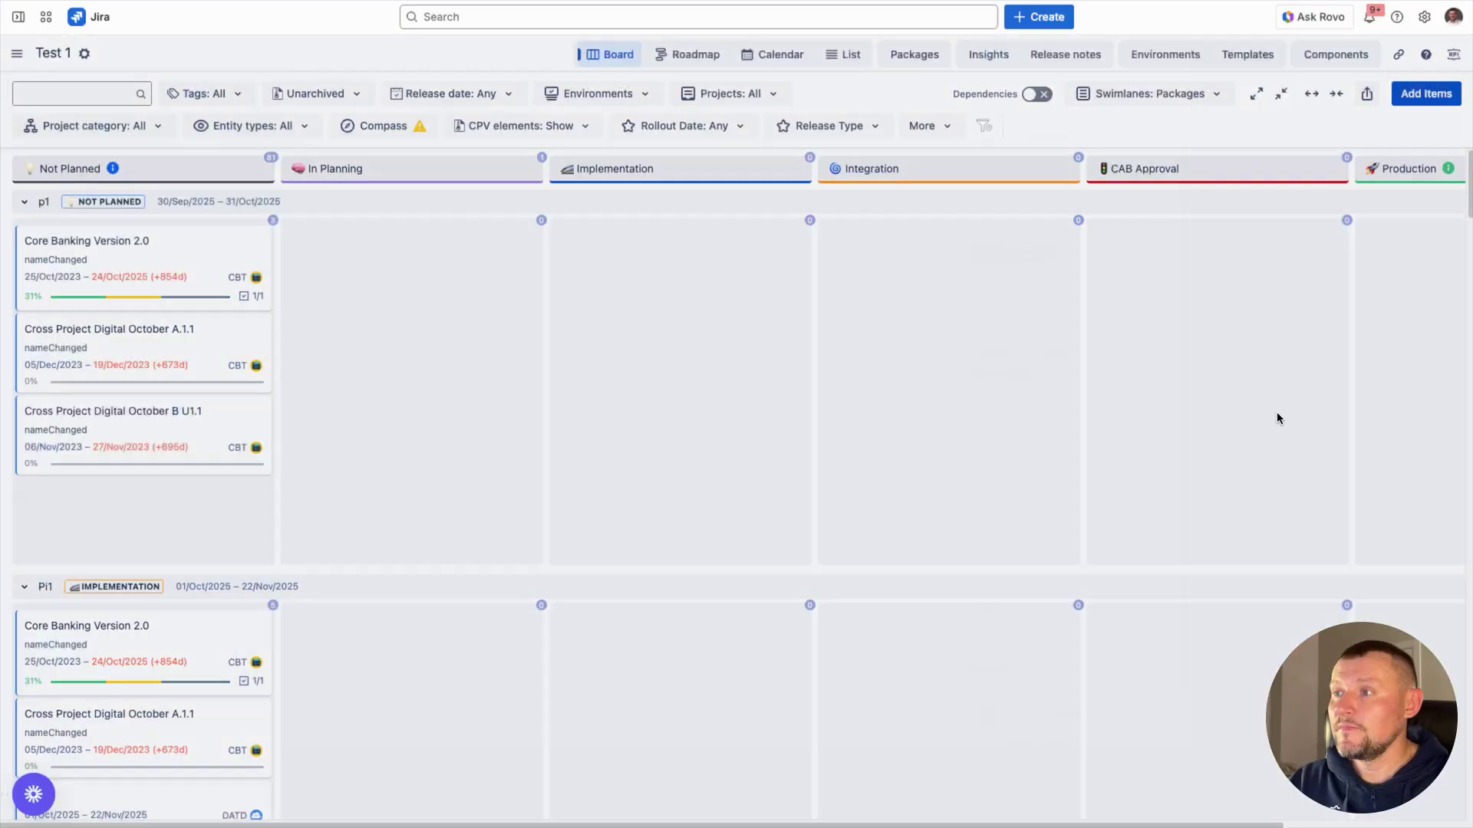
# Step: Open the roadmap and examine the STG testing milestone marker on Core Banking Version 2.0 in the packages
pyautogui.click(690, 60)
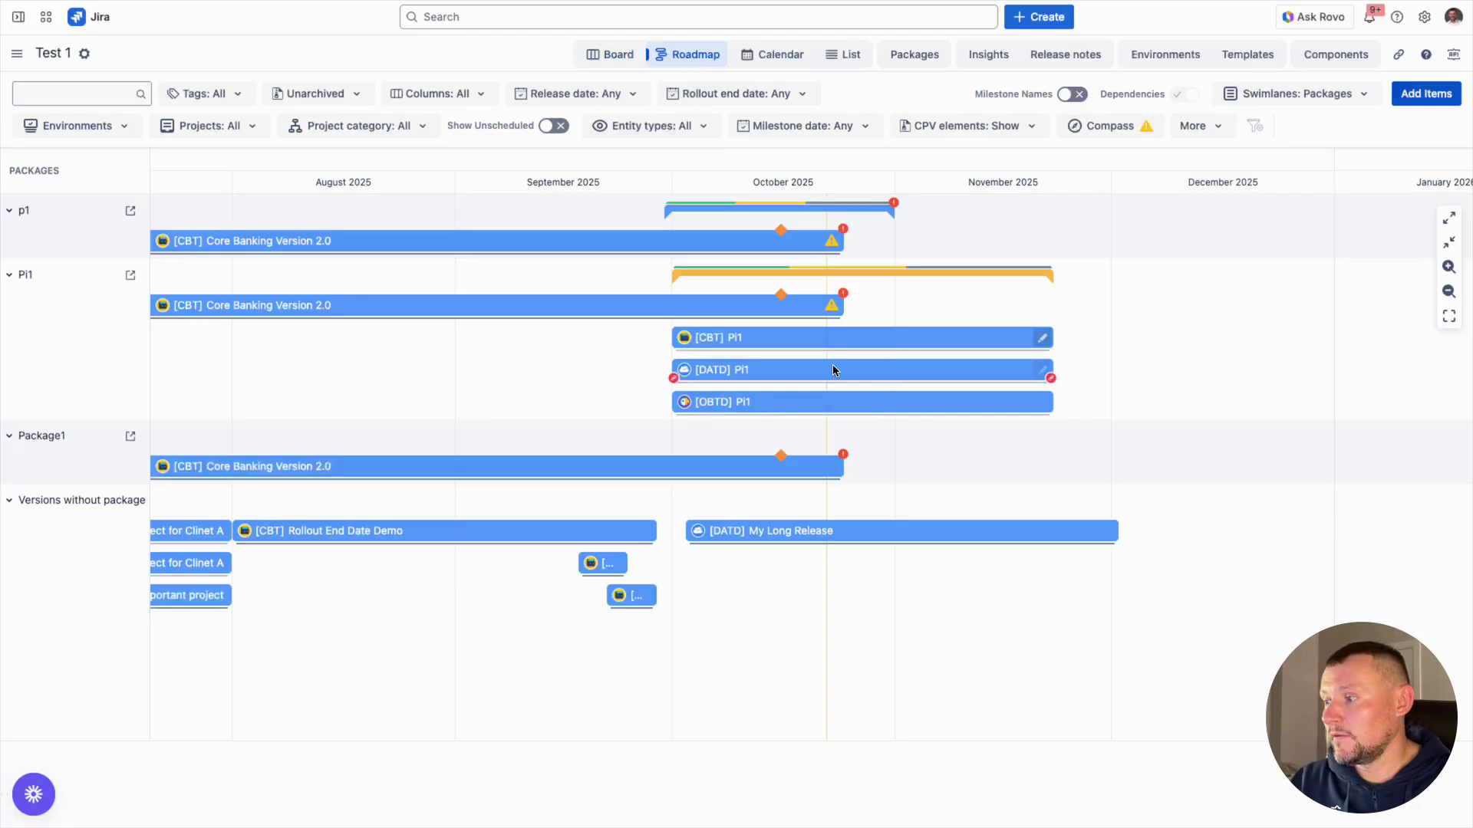
pyautogui.moveTo(782, 457)
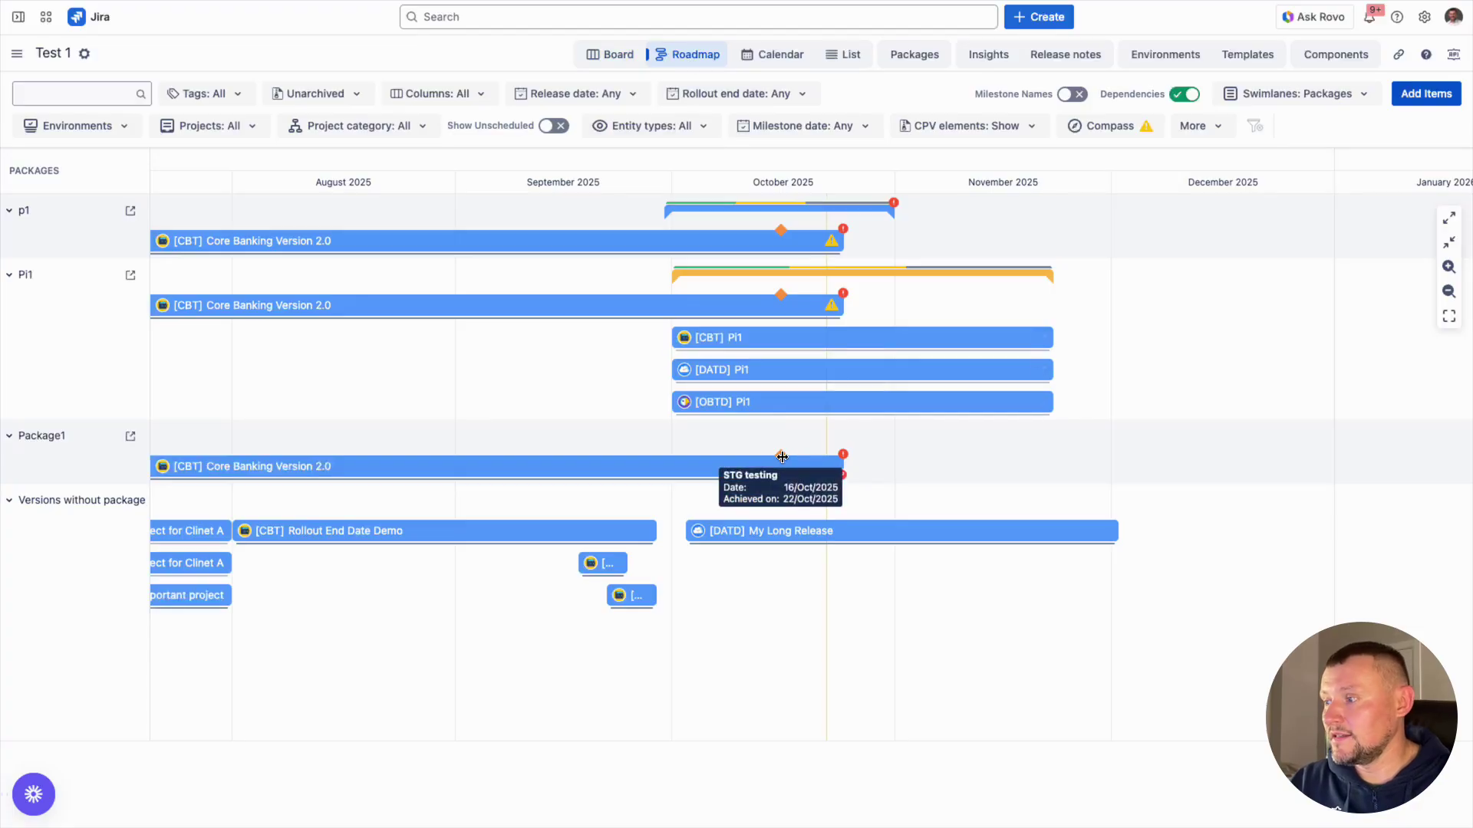
pyautogui.moveTo(781, 230)
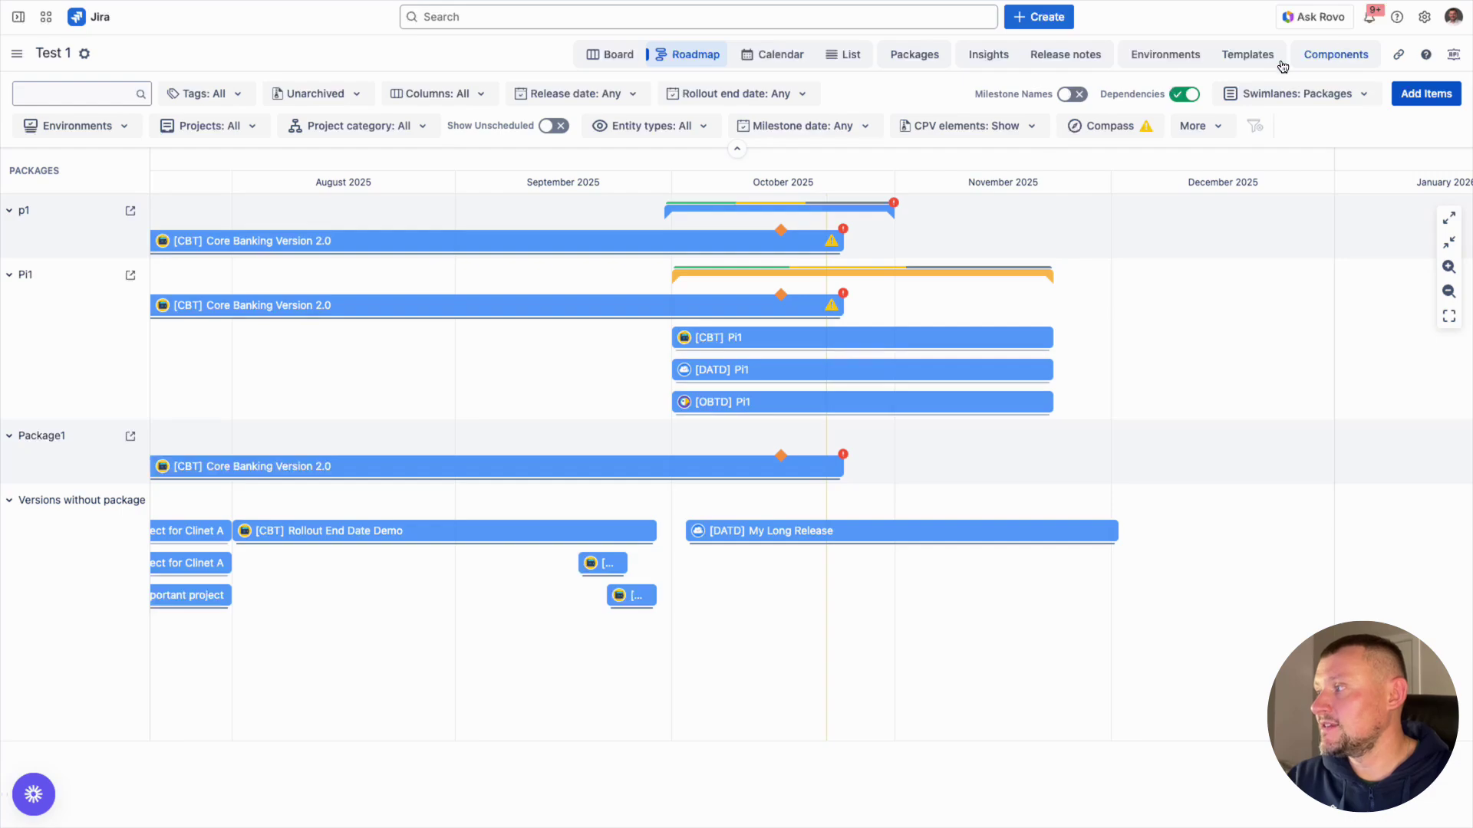
# Step: Open the environments overview, examine the editable settings of the Integration environment type, and cancel without changes
pyautogui.click(1162, 58)
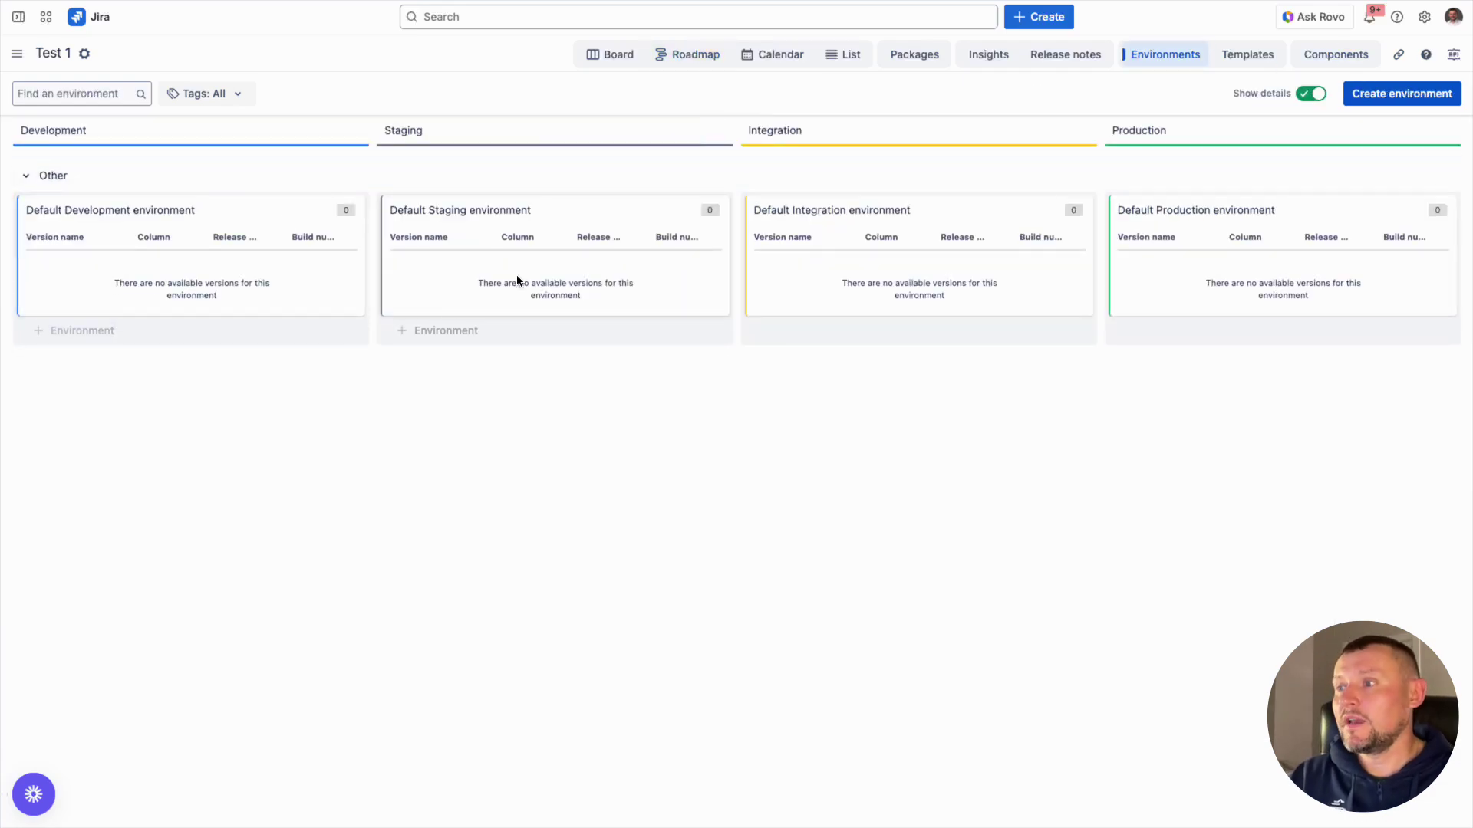
pyautogui.moveTo(167, 138)
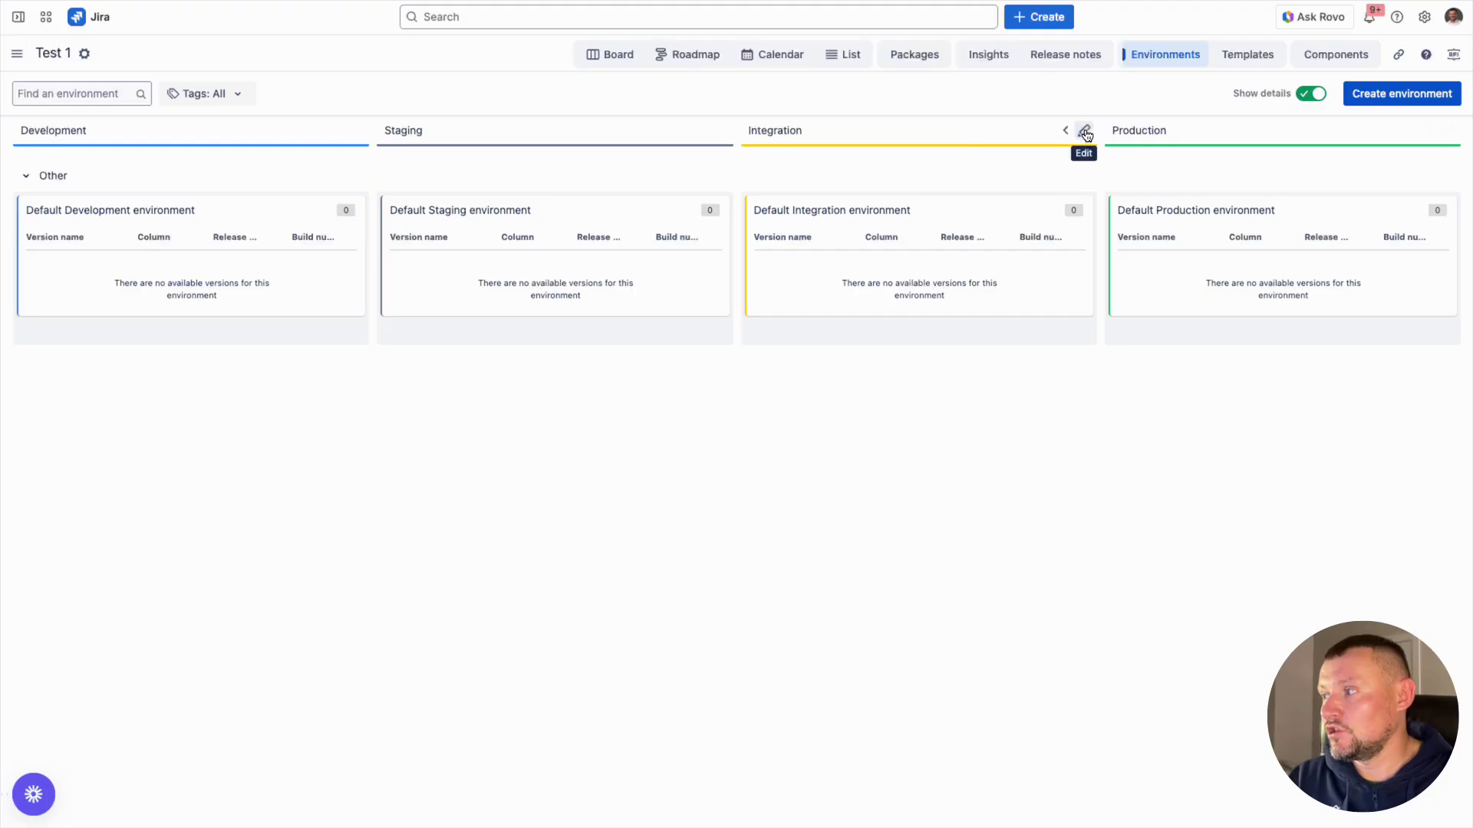
pyautogui.click(1083, 131)
pyautogui.click(655, 175)
pyautogui.moveTo(654, 175); pyautogui.dragTo(488, 173)
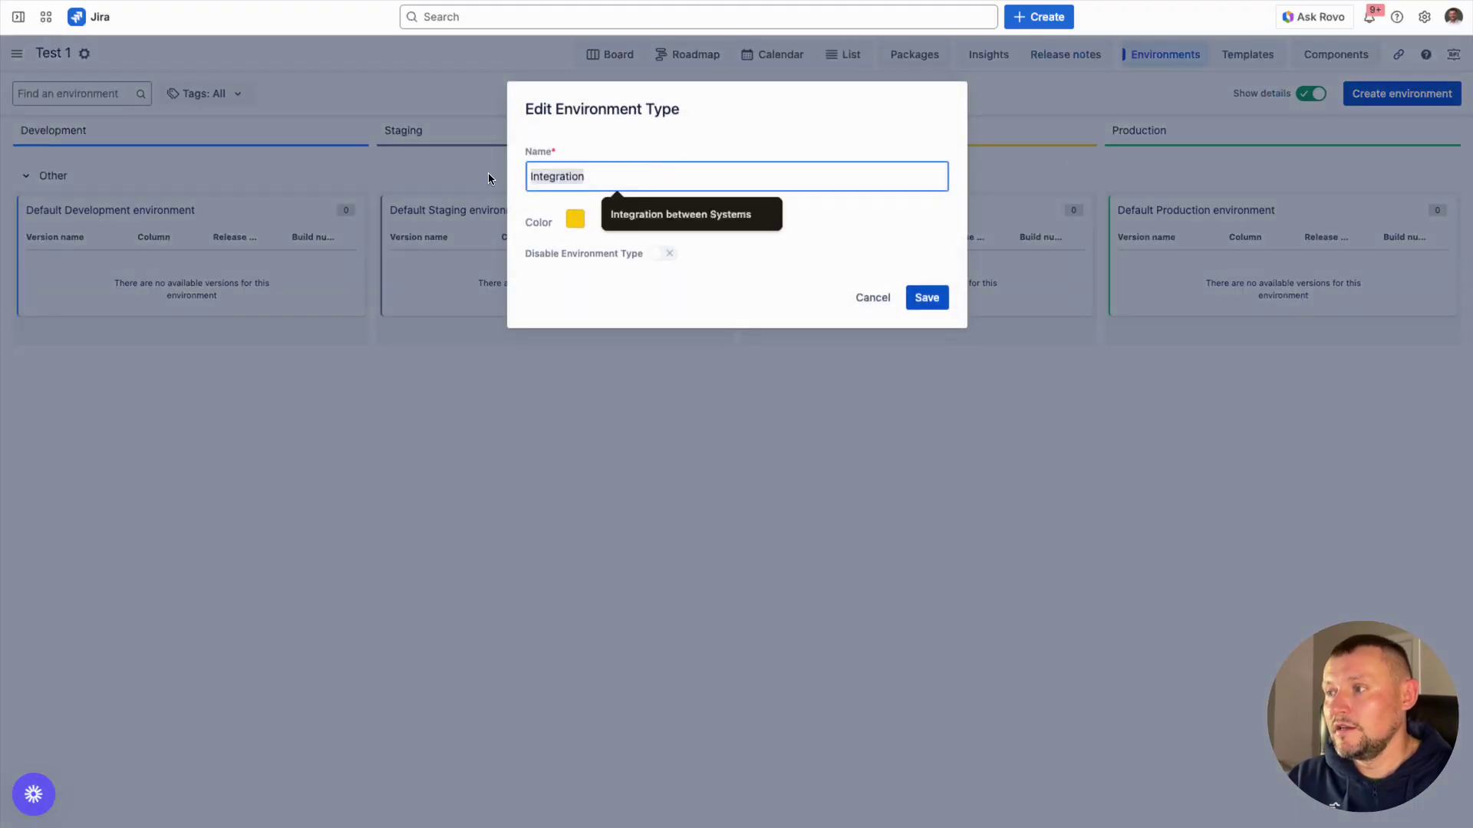
pyautogui.click(882, 300)
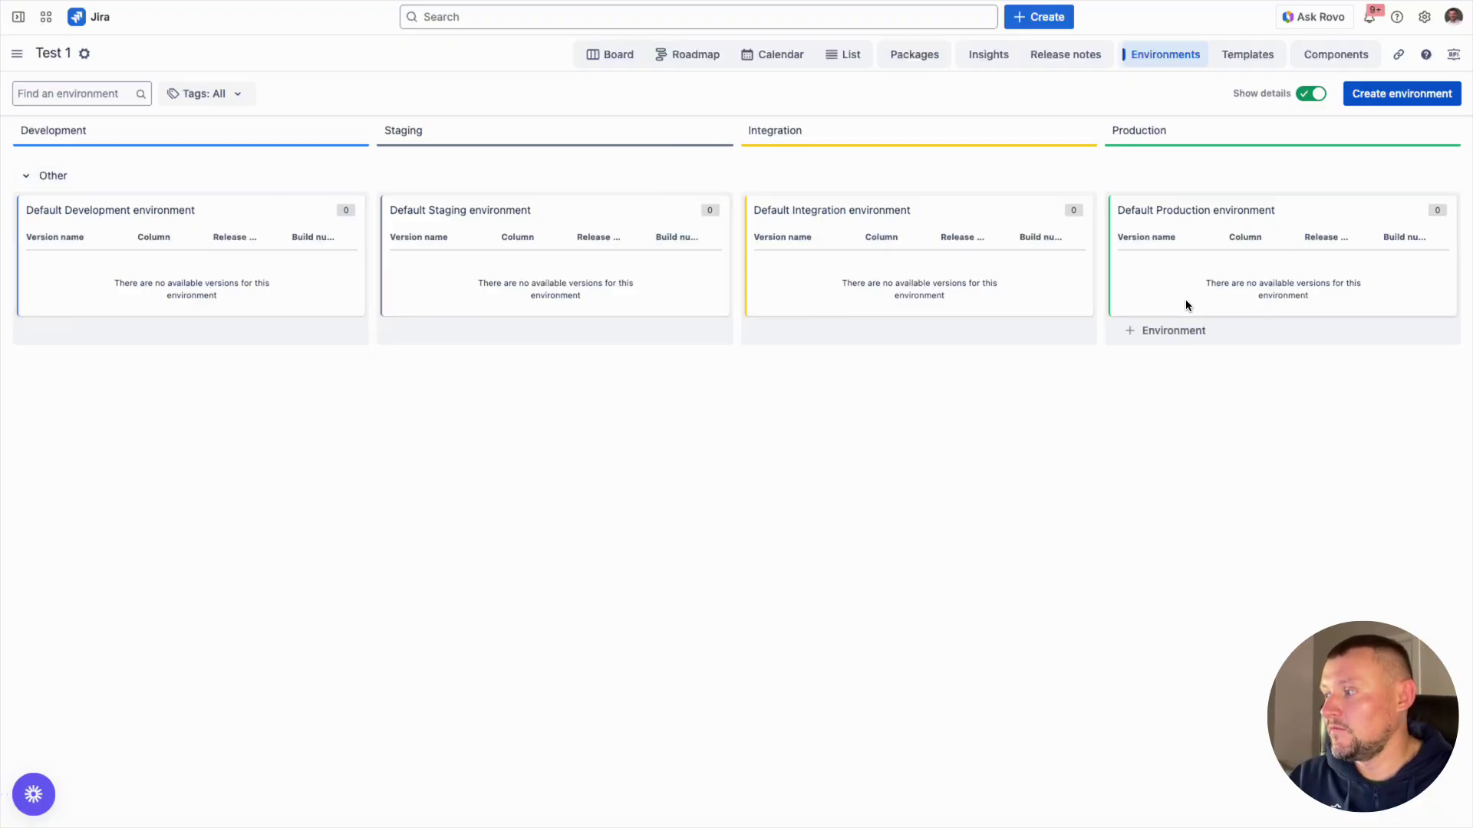
# Step: Create a Production environment named Prod in US with a new US tag, keeping the default description template
pyautogui.click(1162, 330)
pyautogui.click(593, 203)
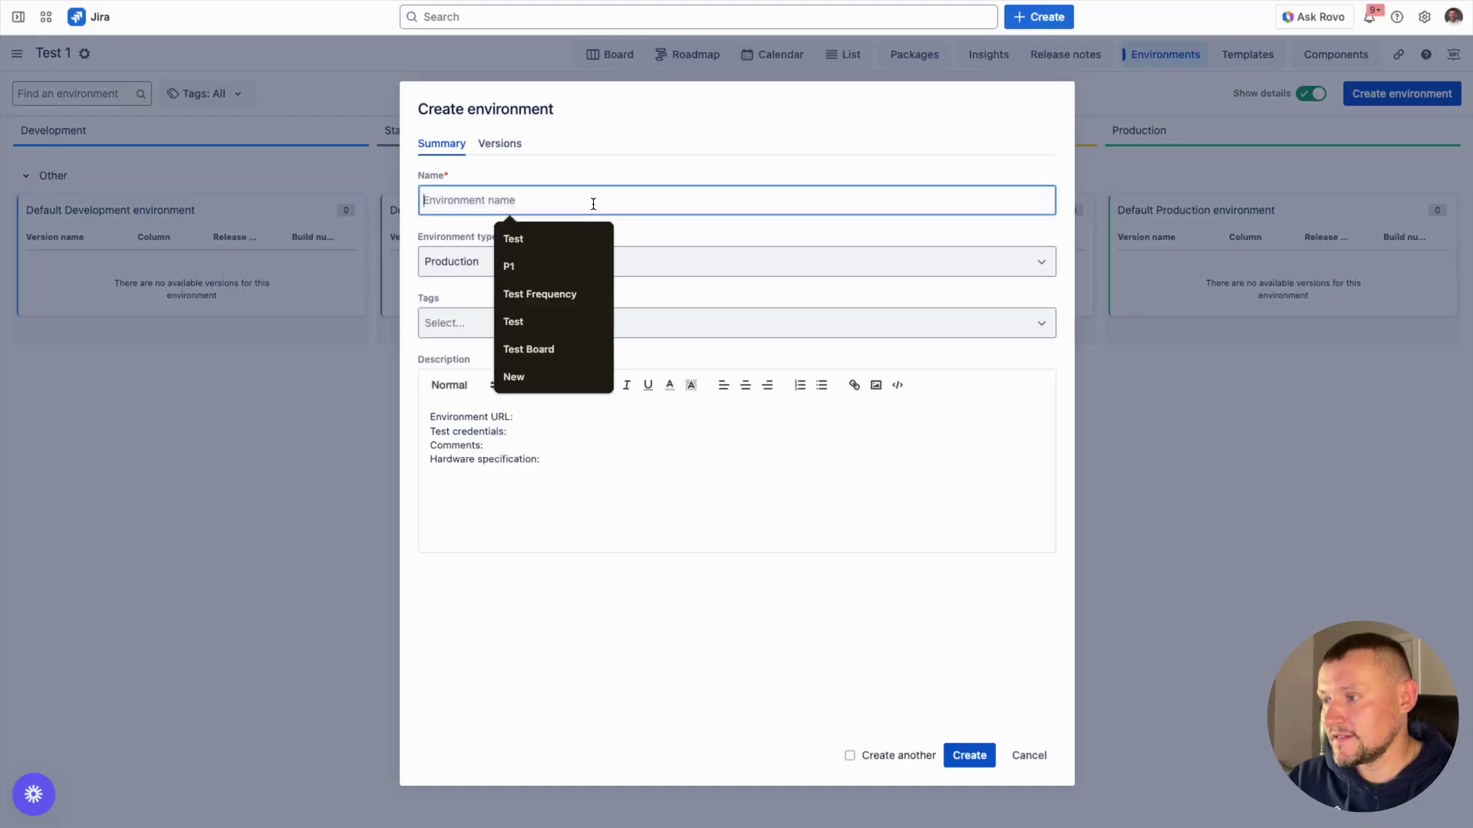
pyautogui.write('Prod ')
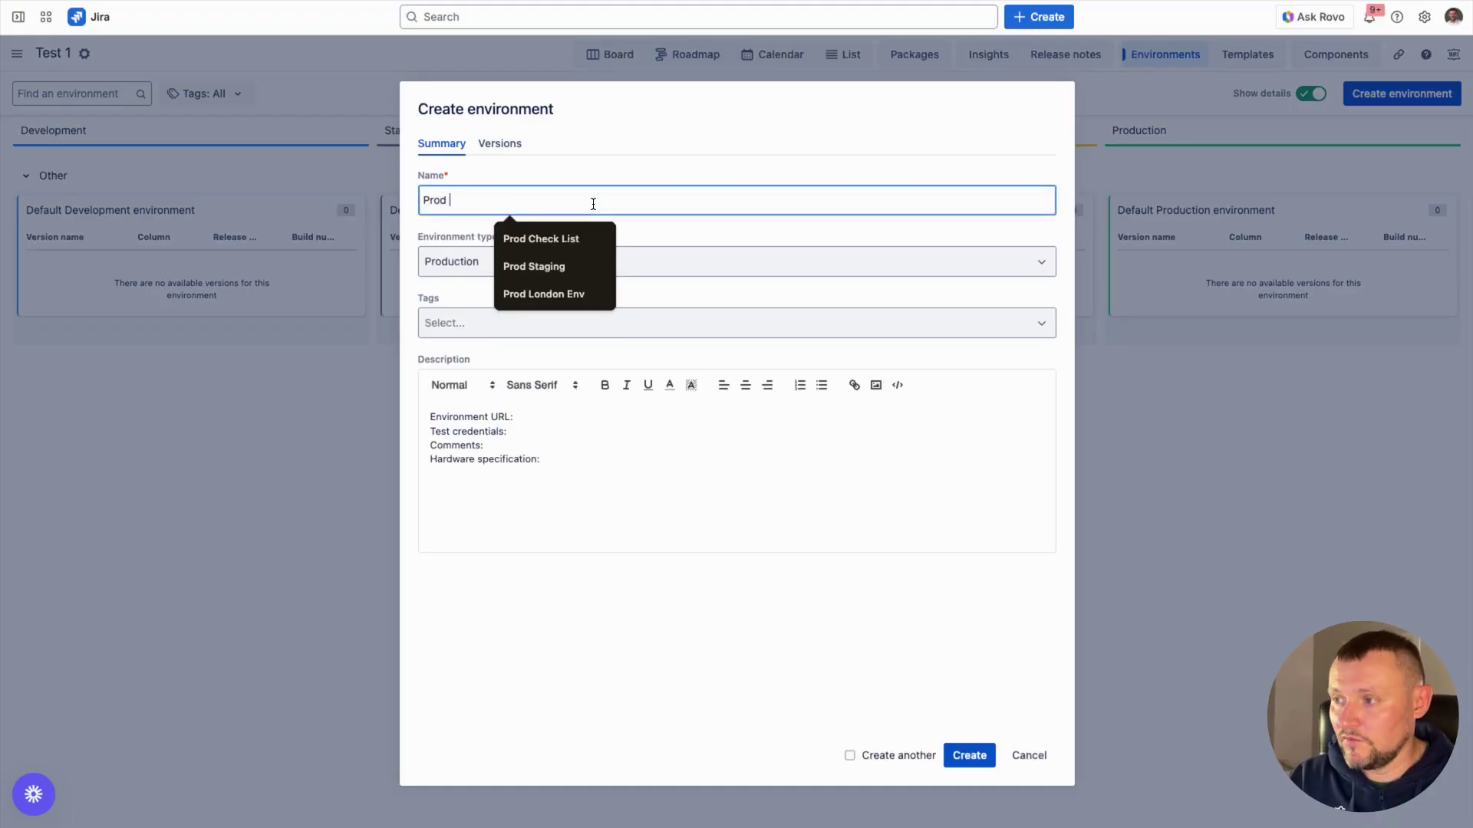
pyautogui.write('in US')
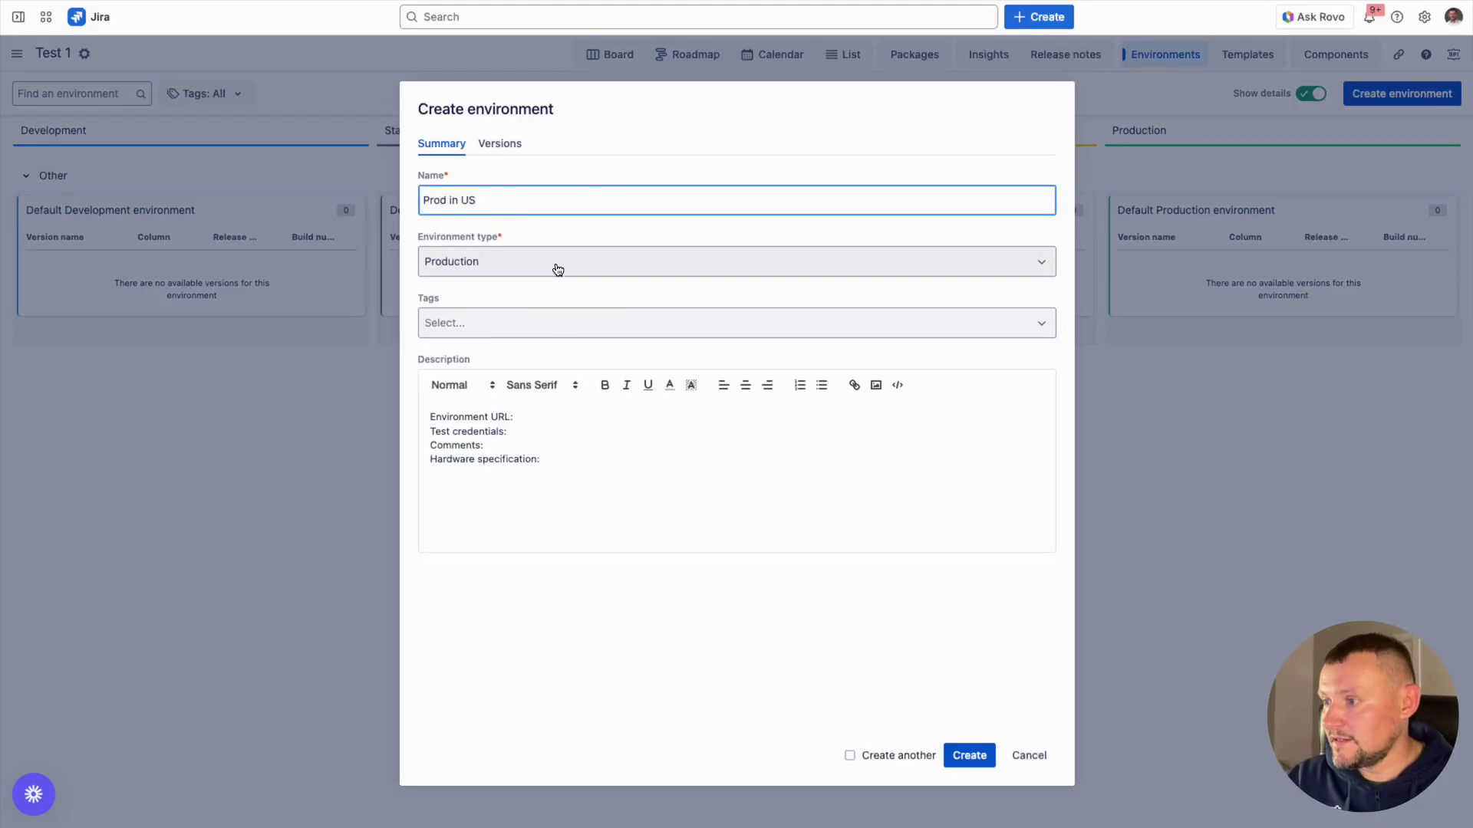
pyautogui.click(588, 329)
pyautogui.write('US')
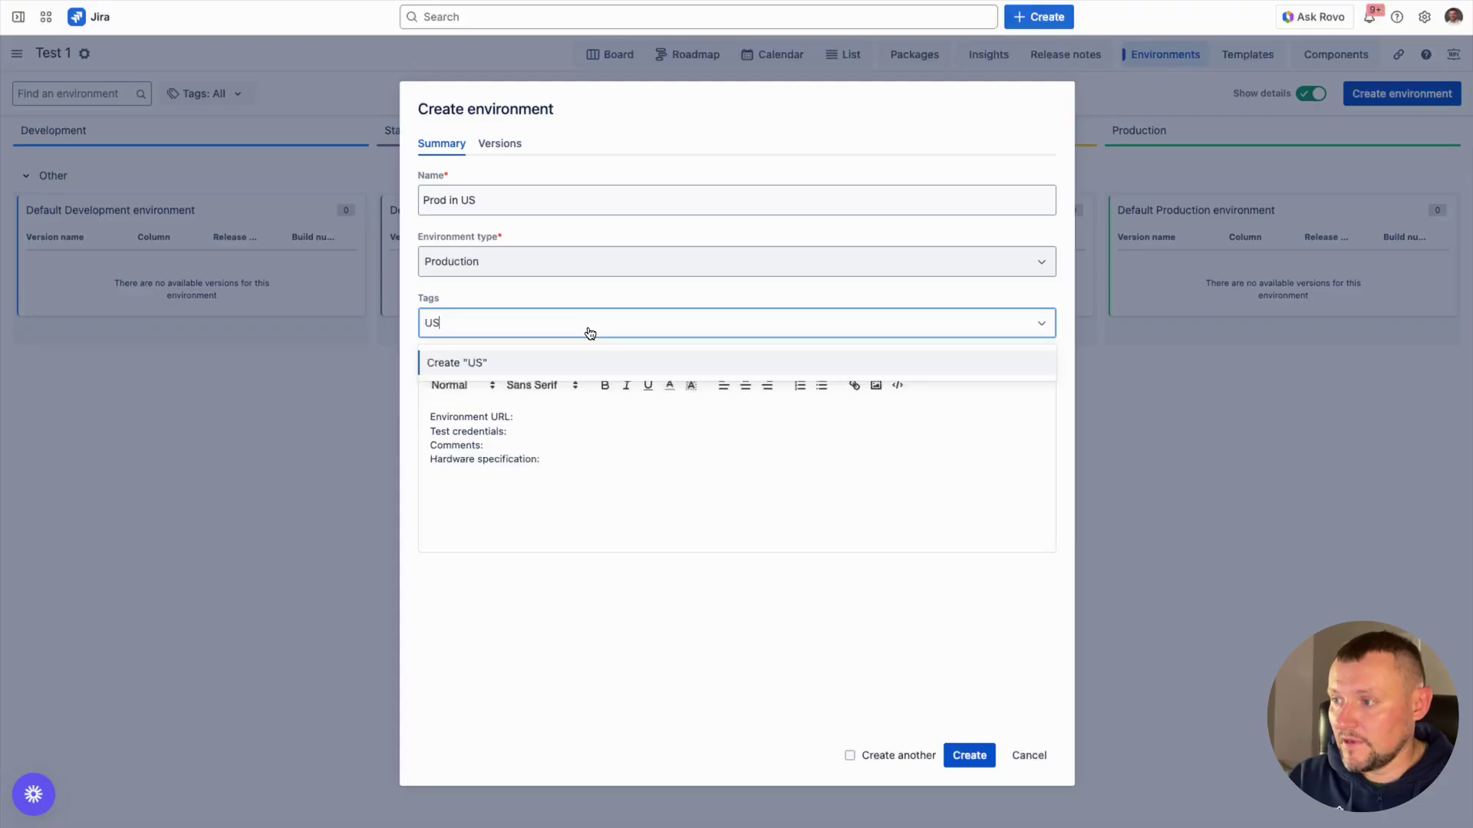
pyautogui.click(586, 361)
pyautogui.click(611, 432)
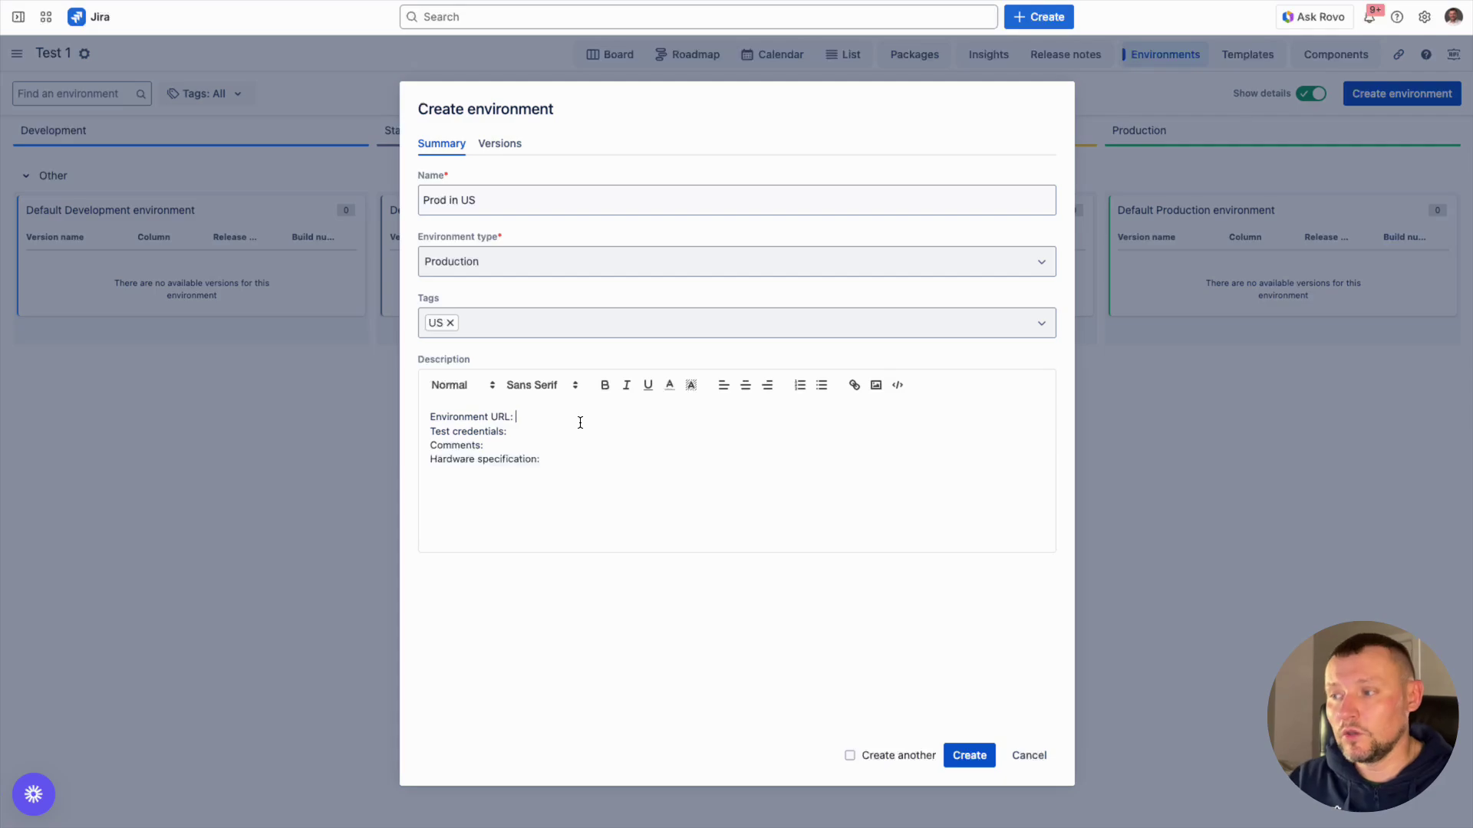
pyautogui.click(580, 421)
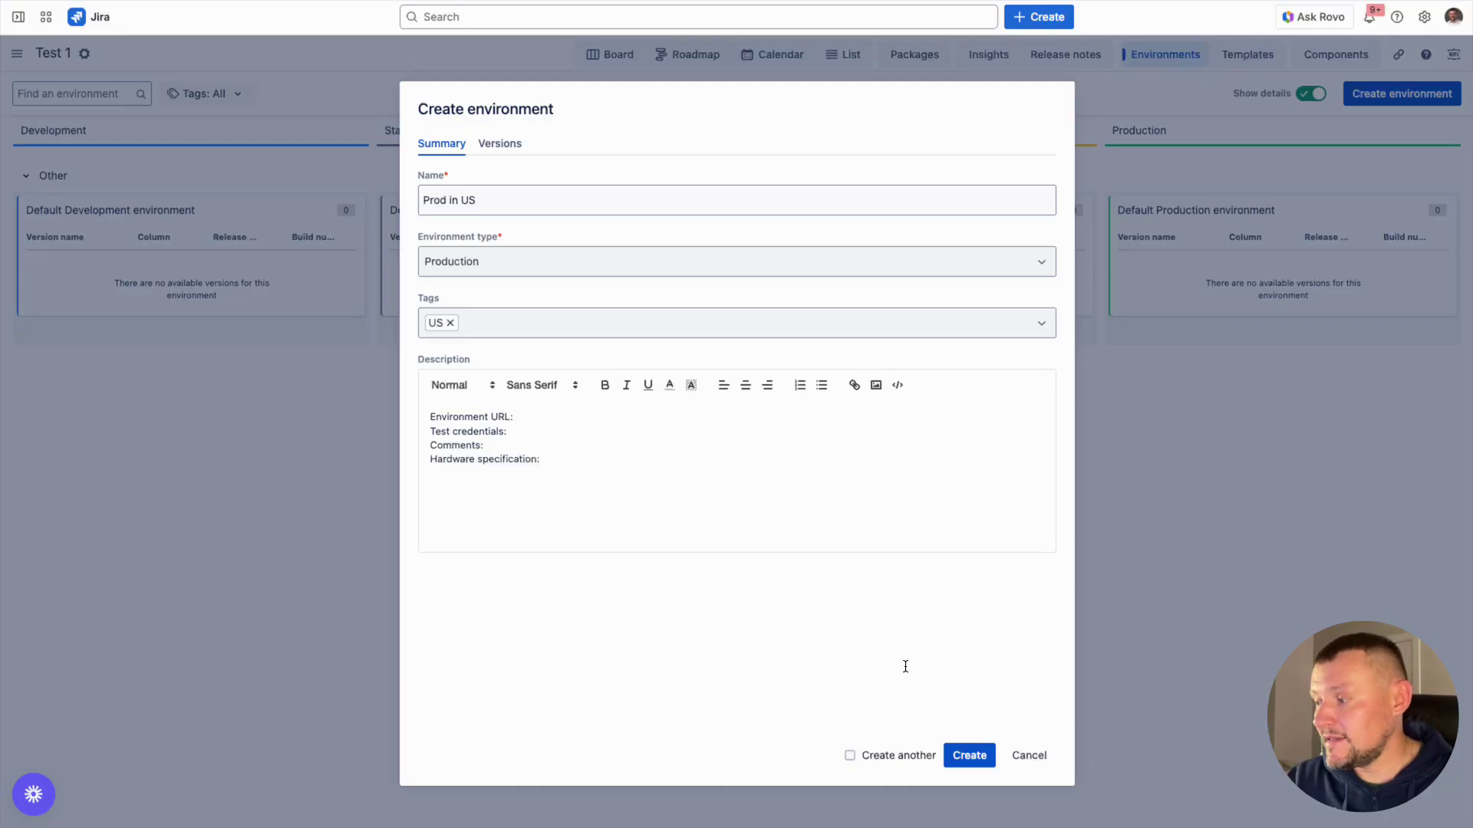
pyautogui.click(970, 757)
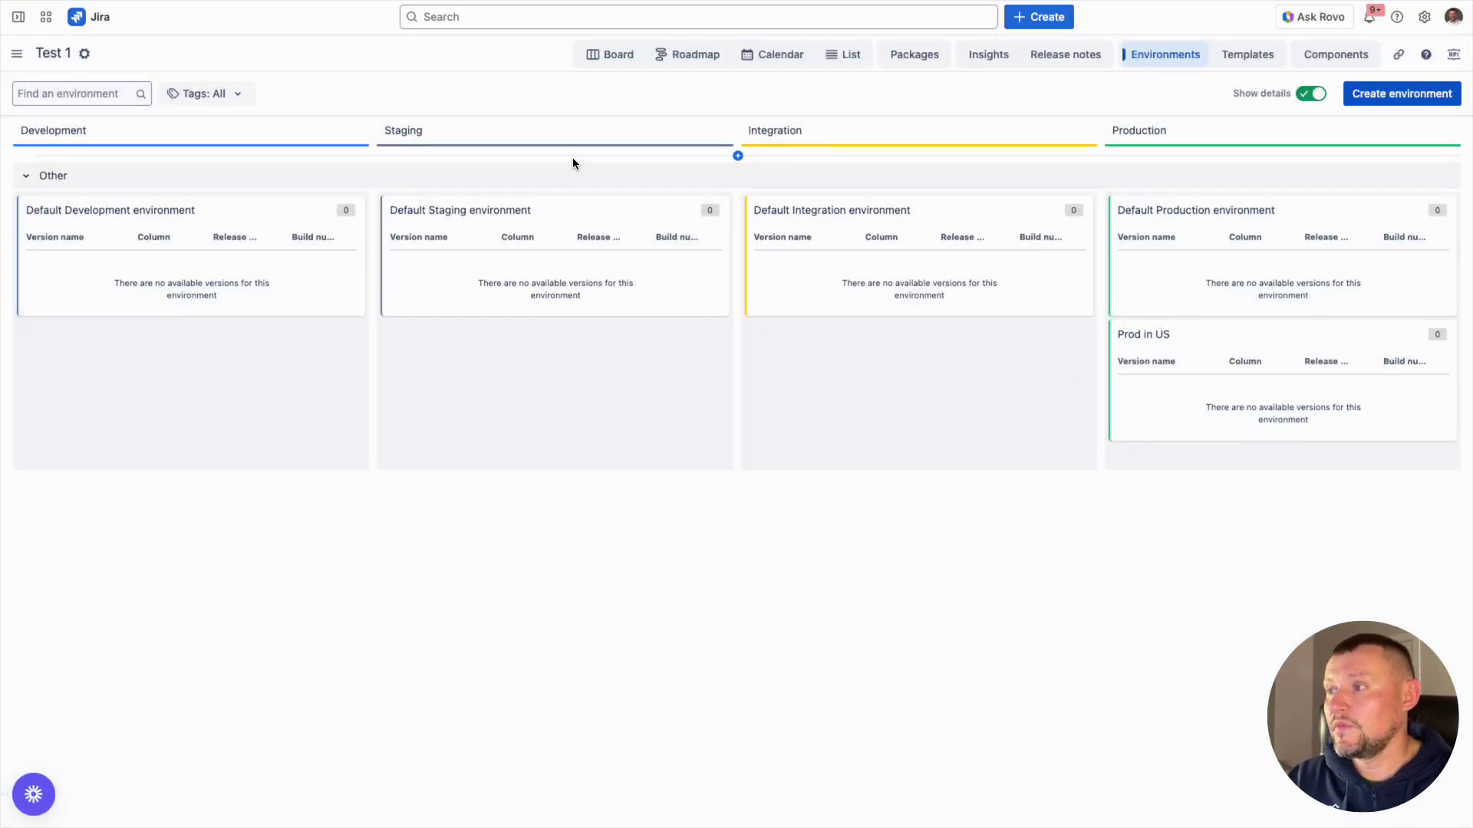
# Step: Create an environment group based on the US tag, leaving its title blank
pyautogui.click(740, 158)
pyautogui.click(602, 240)
pyautogui.click(566, 283)
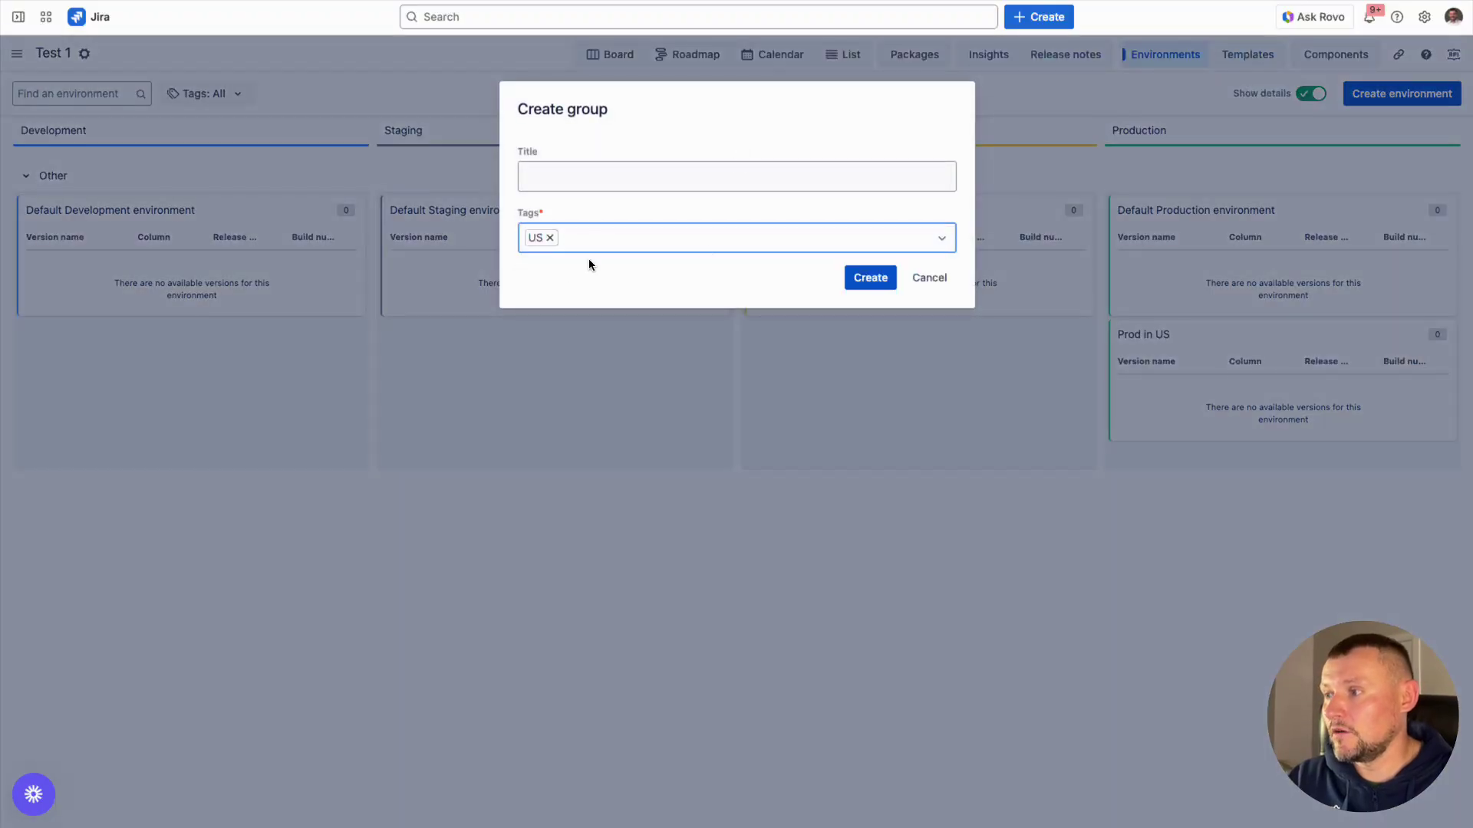
pyautogui.click(874, 270)
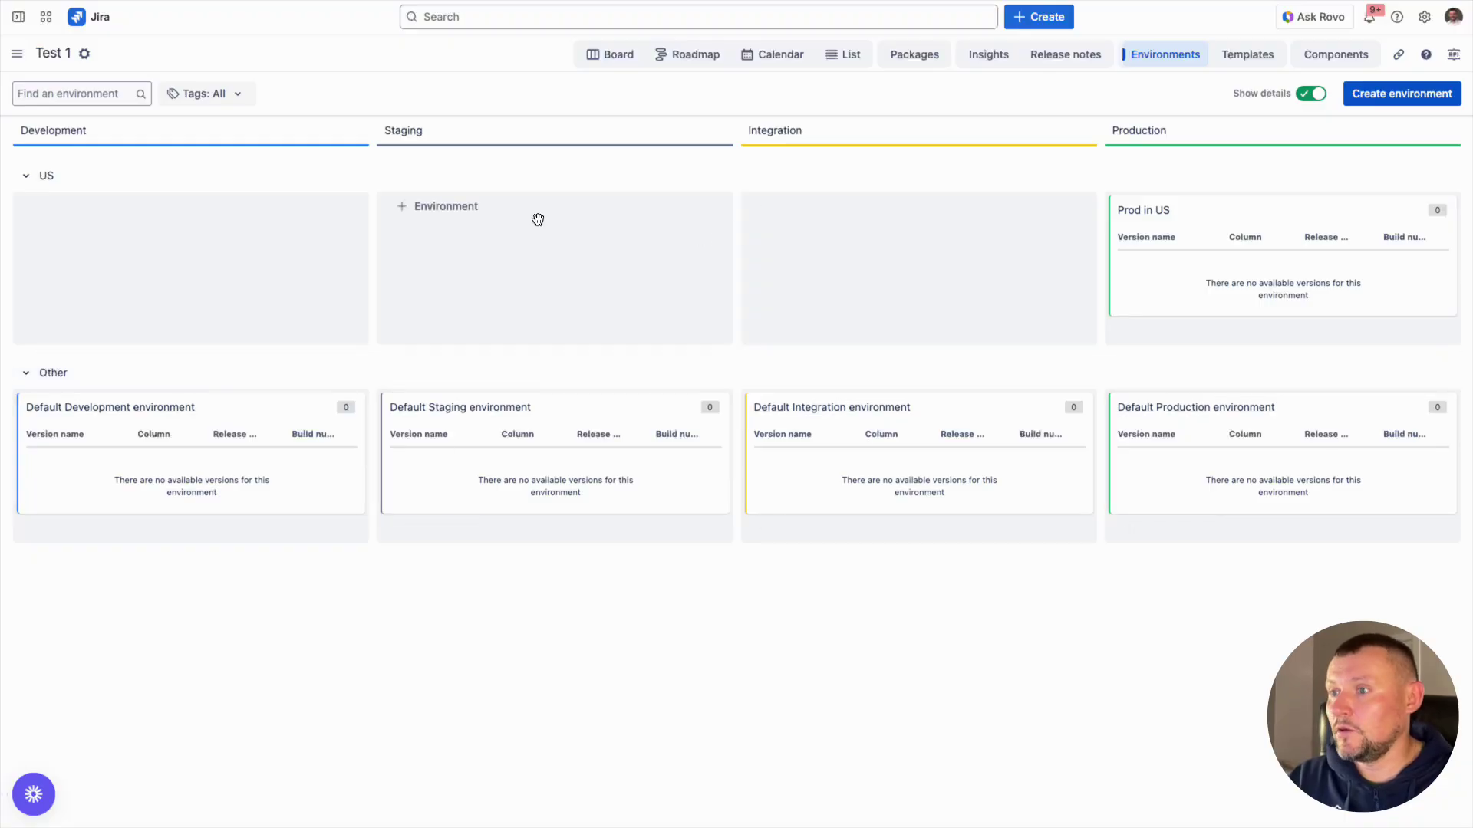
# Step: Create an environment named STG in US in the Integration column of the US group
pyautogui.click(865, 214)
pyautogui.click(616, 188)
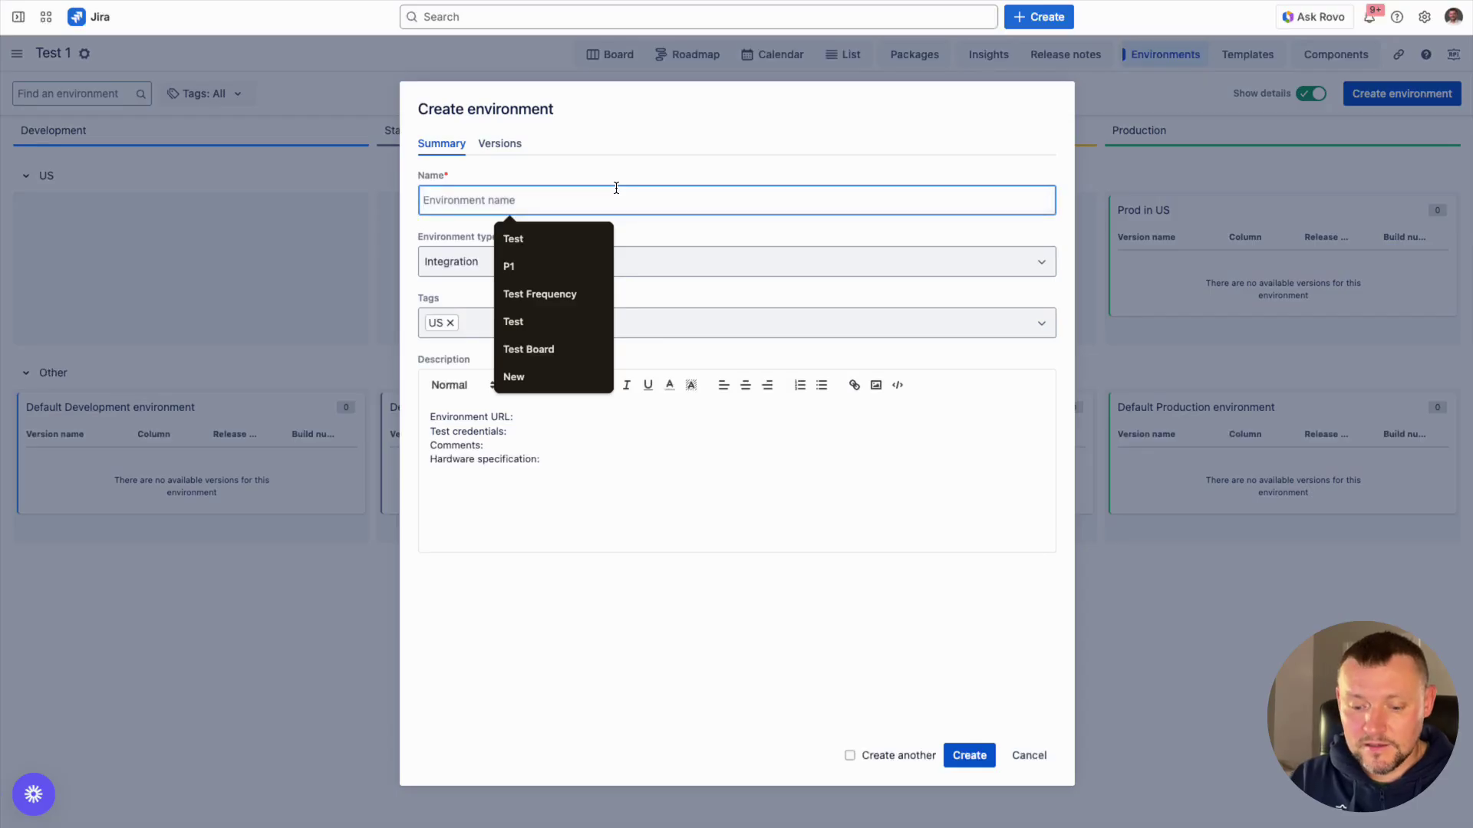
pyautogui.write('STG in US')
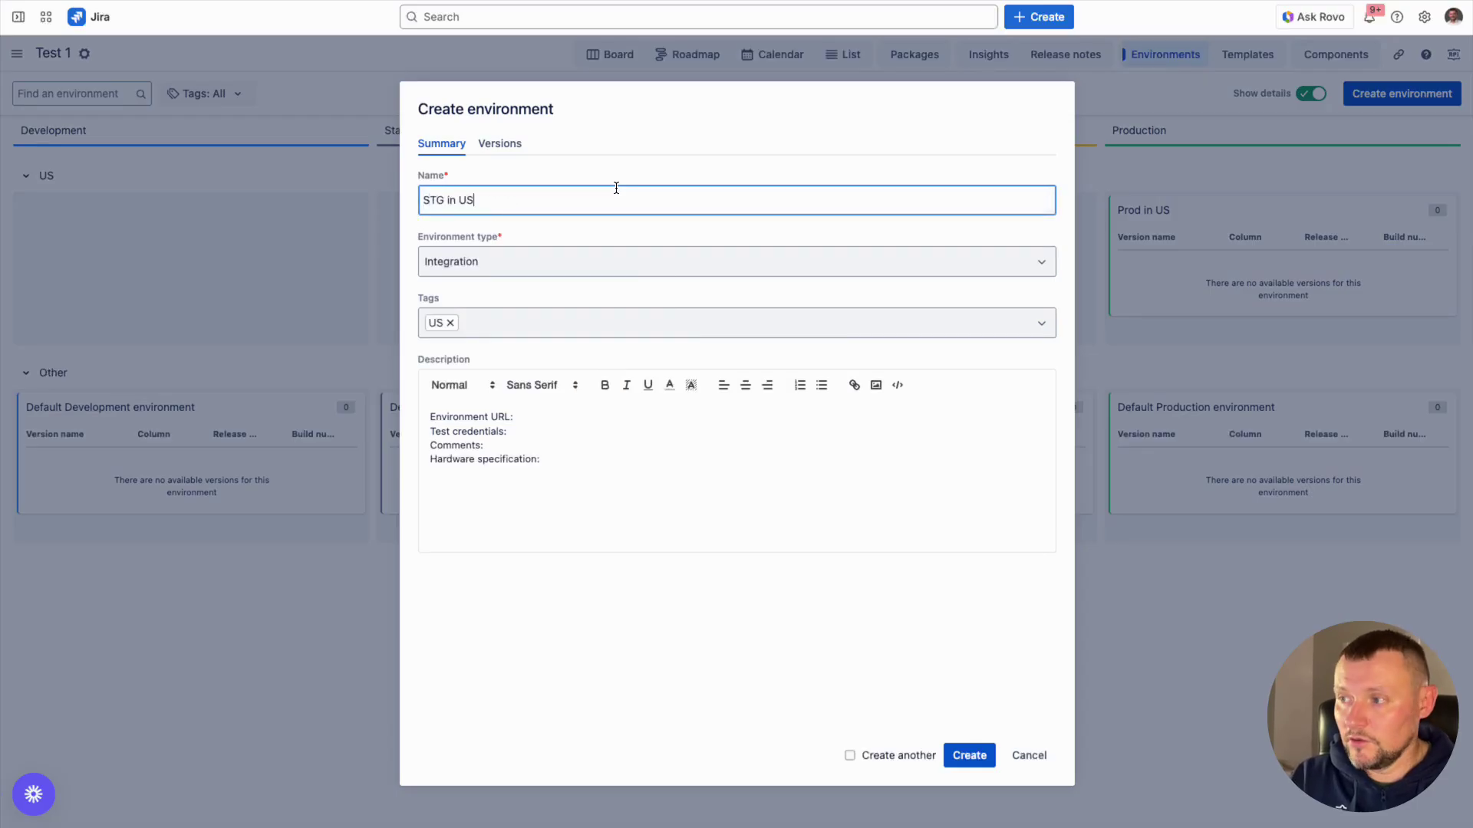
pyautogui.click(969, 758)
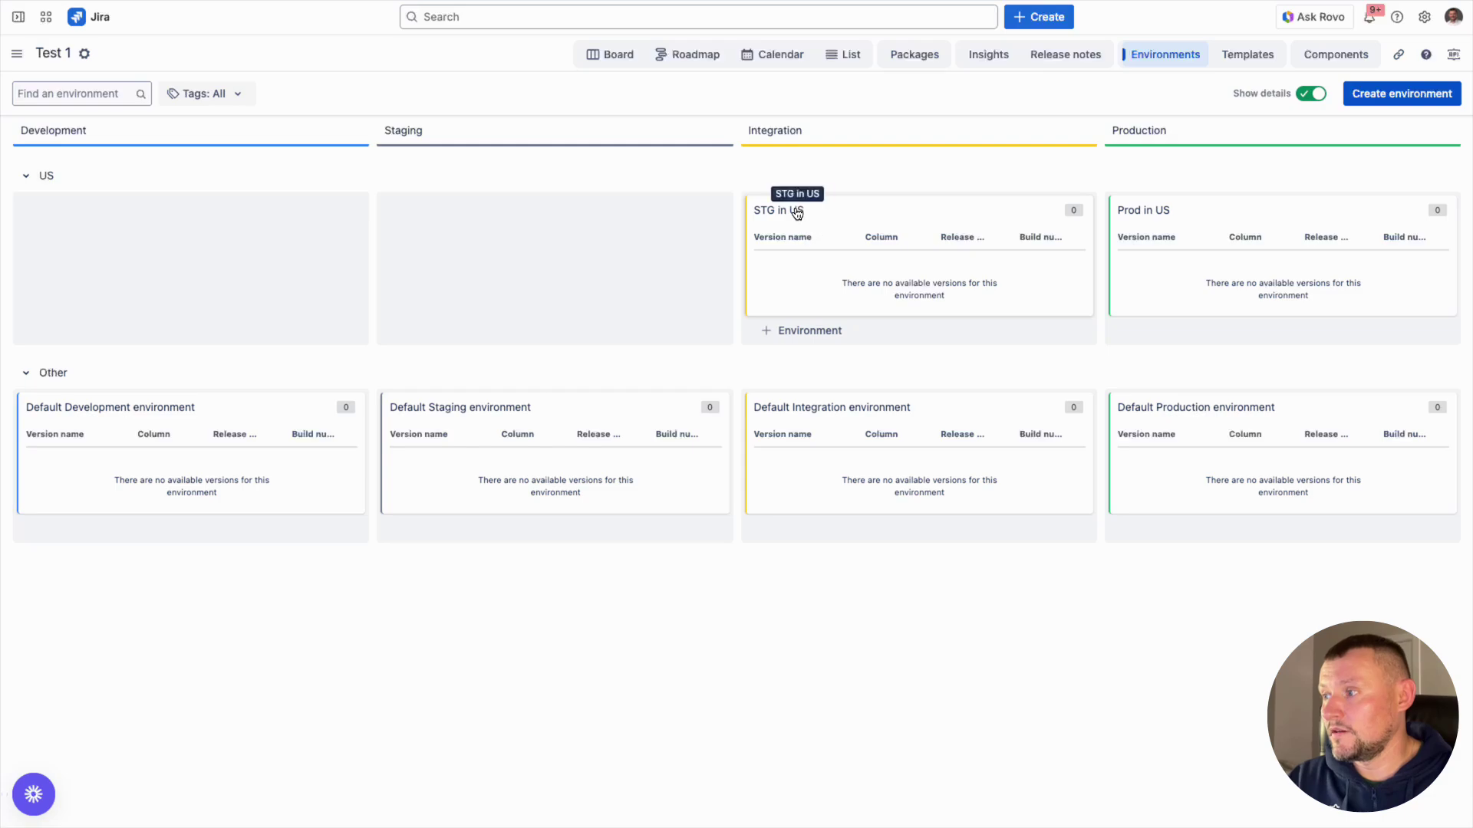
# Step: Rename the STG in US environment to INT in US and close its details
pyautogui.click(797, 211)
pyautogui.click(469, 206)
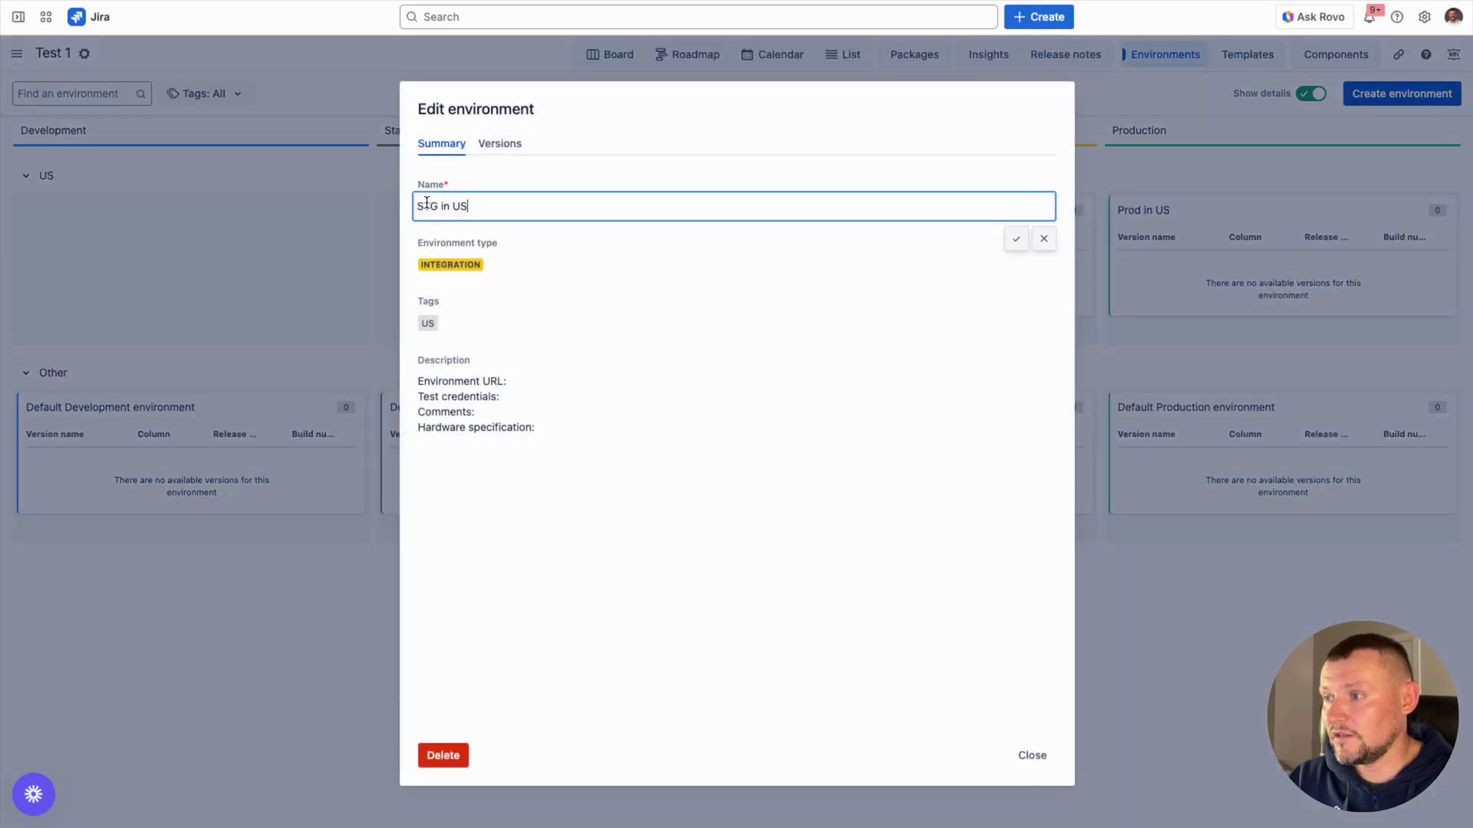
pyautogui.doubleClick(426, 205)
pyautogui.write('UAT')
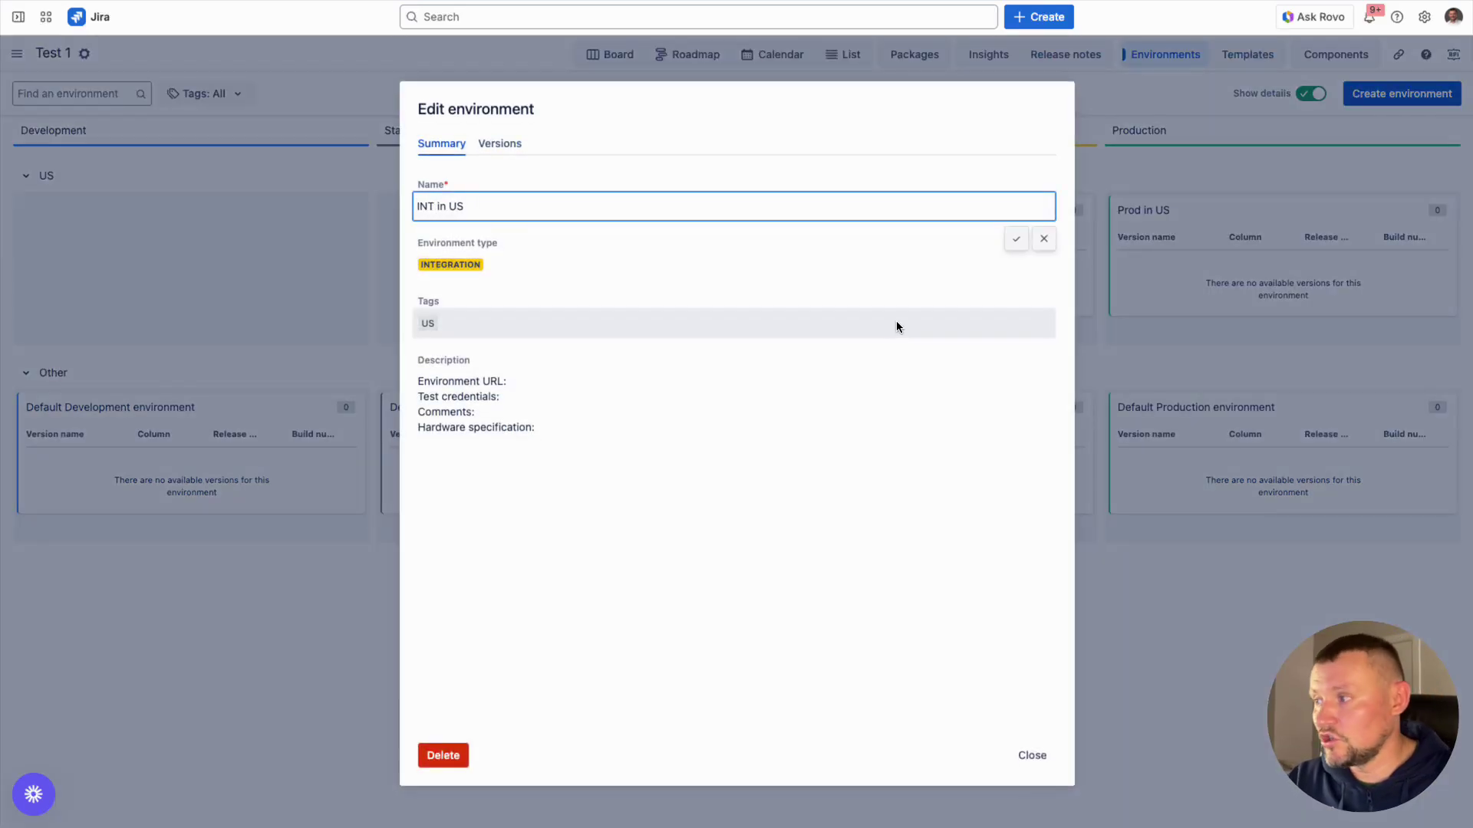
pyautogui.click(1014, 239)
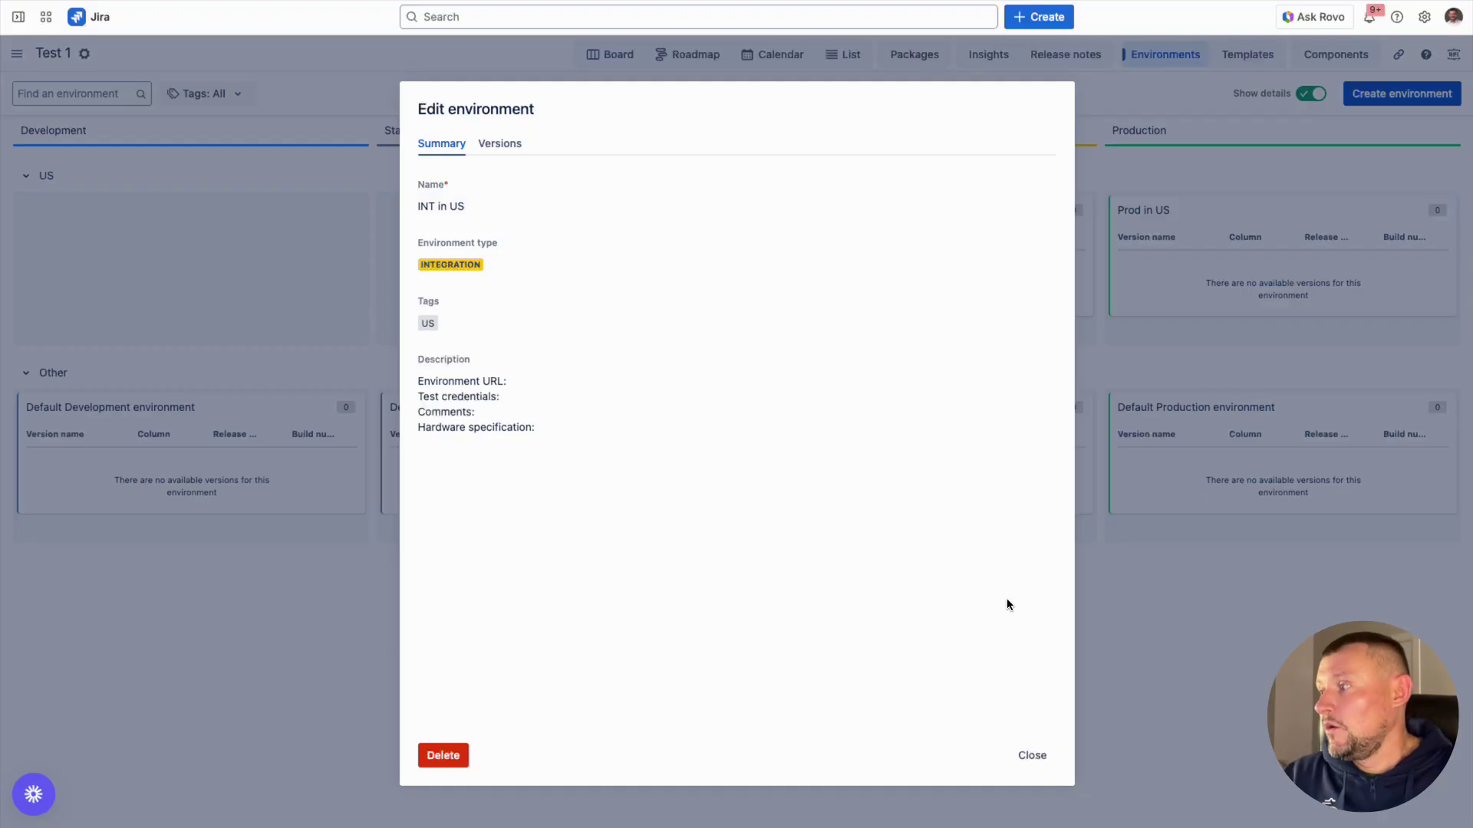
pyautogui.click(1032, 755)
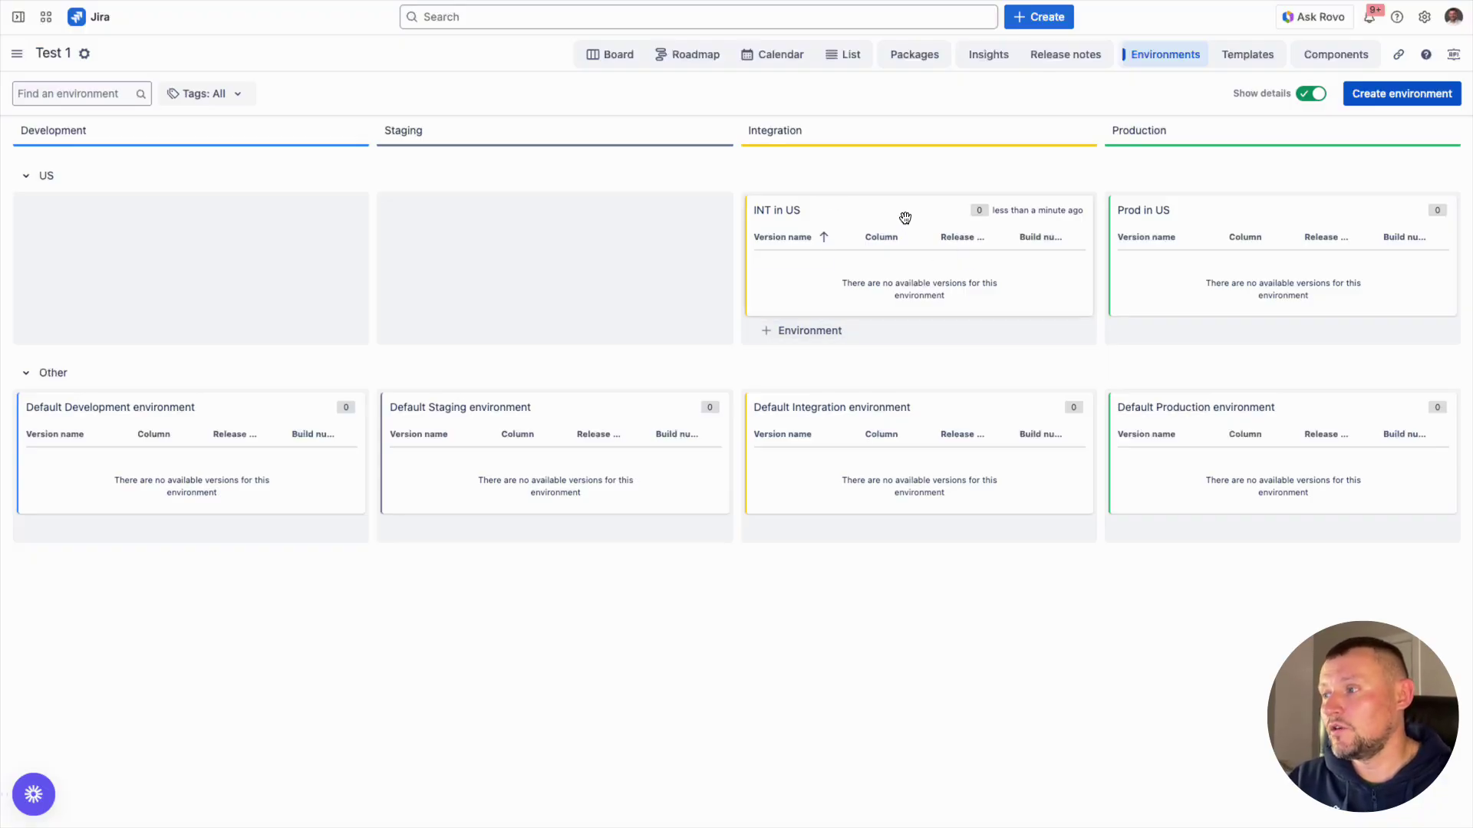
# Step: Add the version Core Banking Version 2.0 to the INT in US environment and close its details
pyautogui.click(798, 238)
pyautogui.click(907, 211)
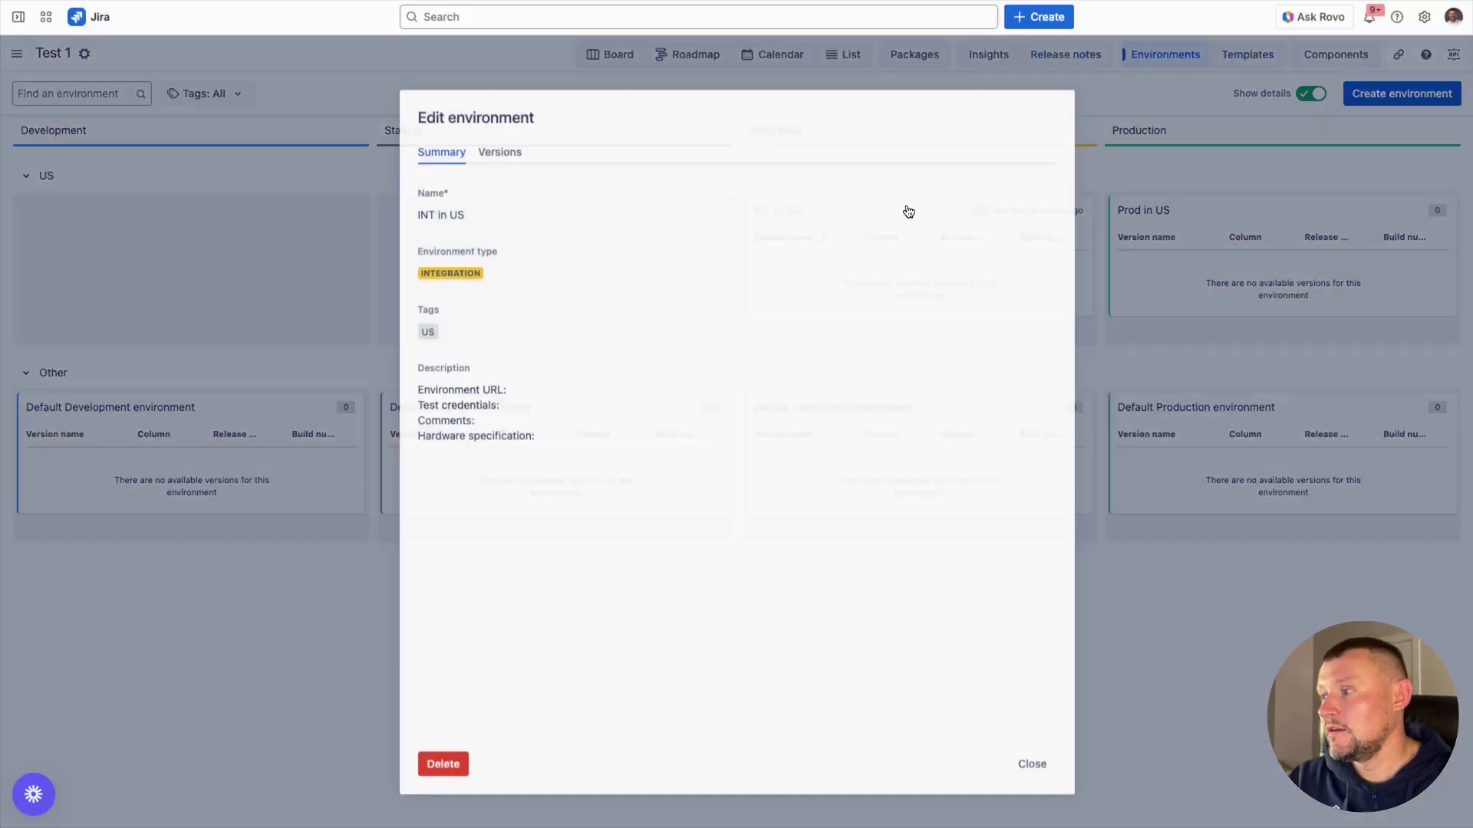
pyautogui.click(499, 144)
pyautogui.click(499, 300)
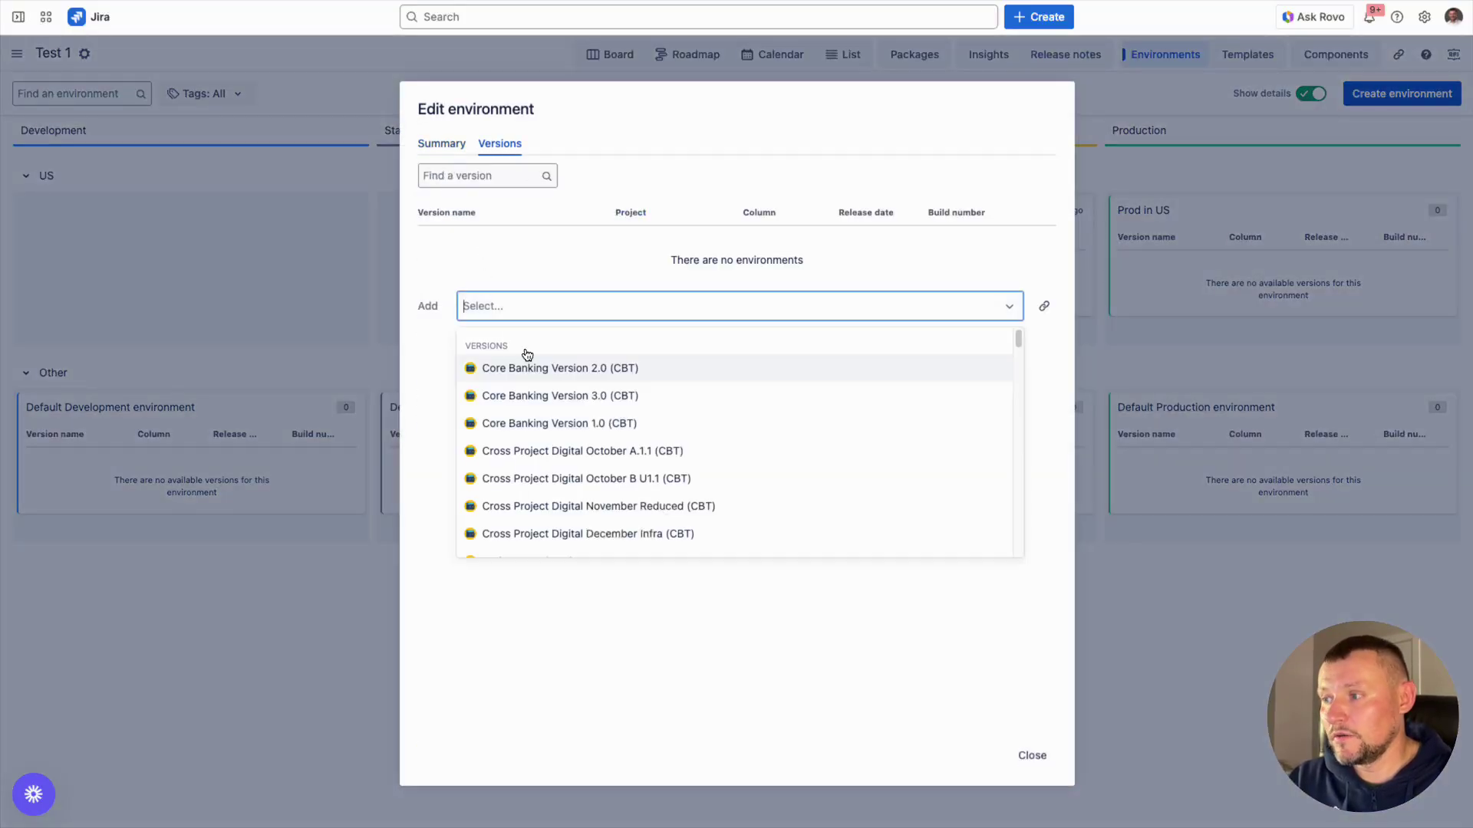
pyautogui.click(544, 367)
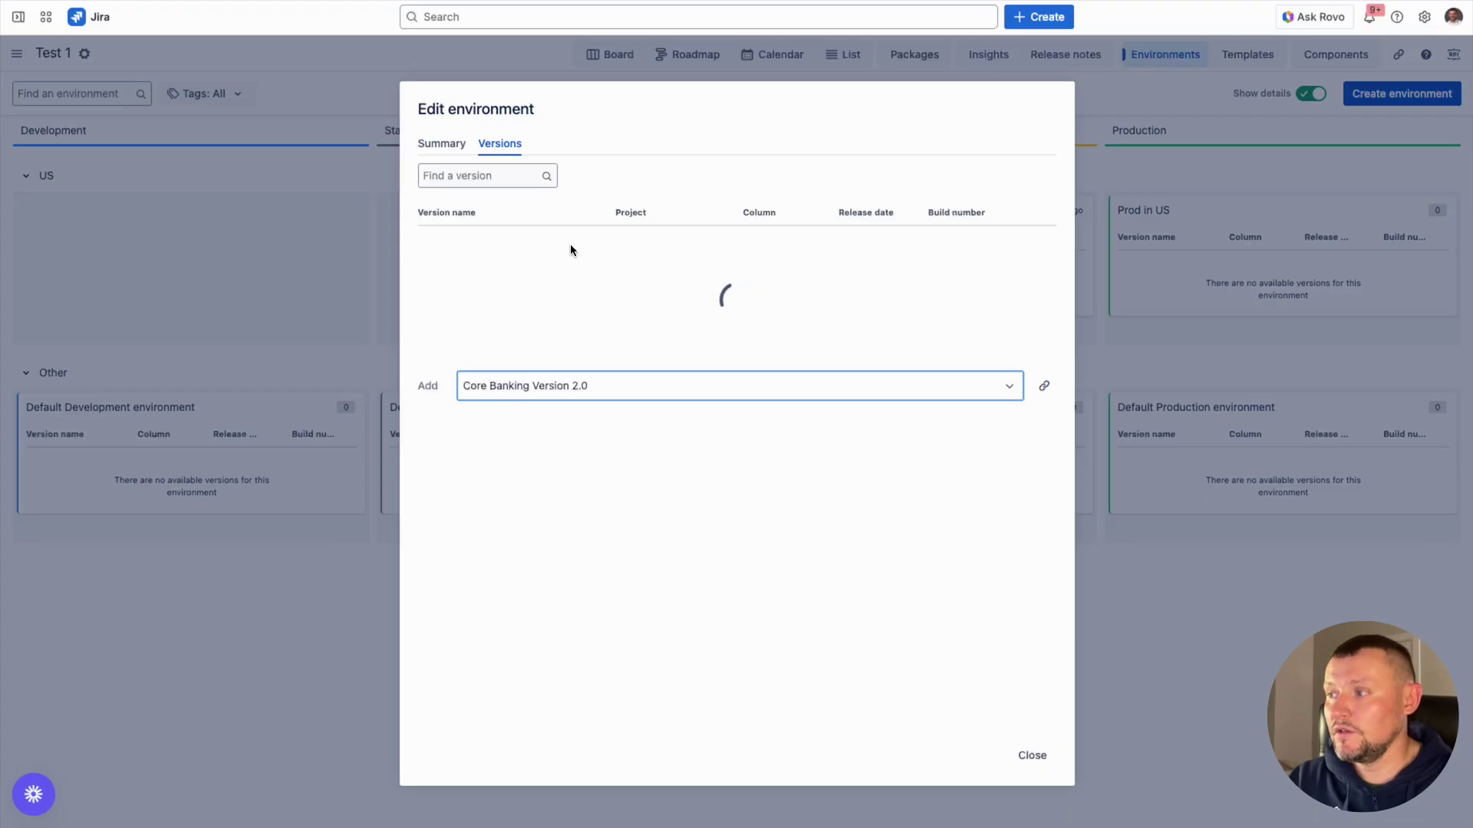
pyautogui.click(951, 243)
pyautogui.click(910, 165)
pyautogui.click(1032, 755)
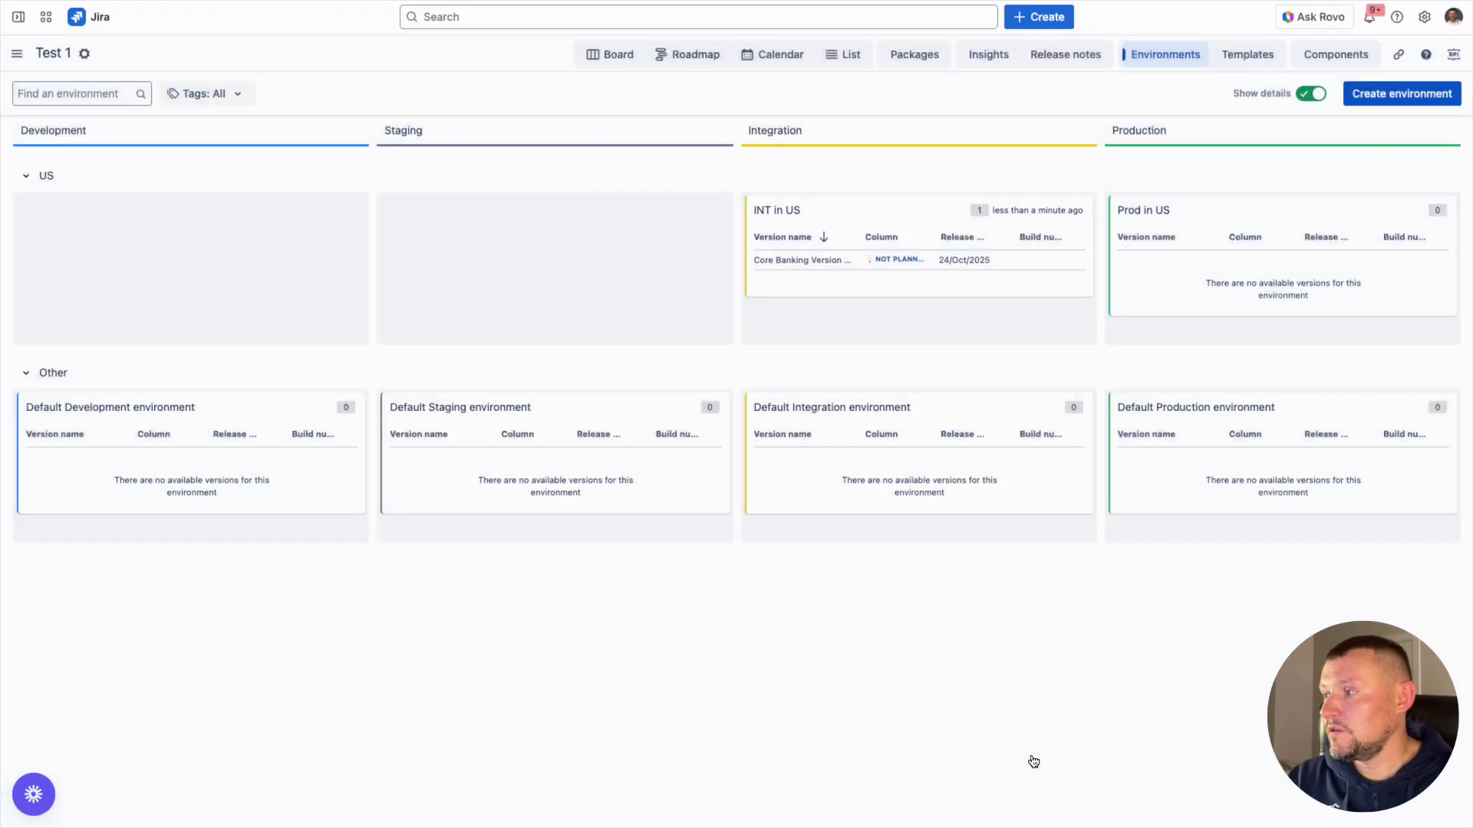
# Step: Open Core Banking Version 2.0 from the board, add the Default Development environment to it, and close the version details
pyautogui.click(603, 57)
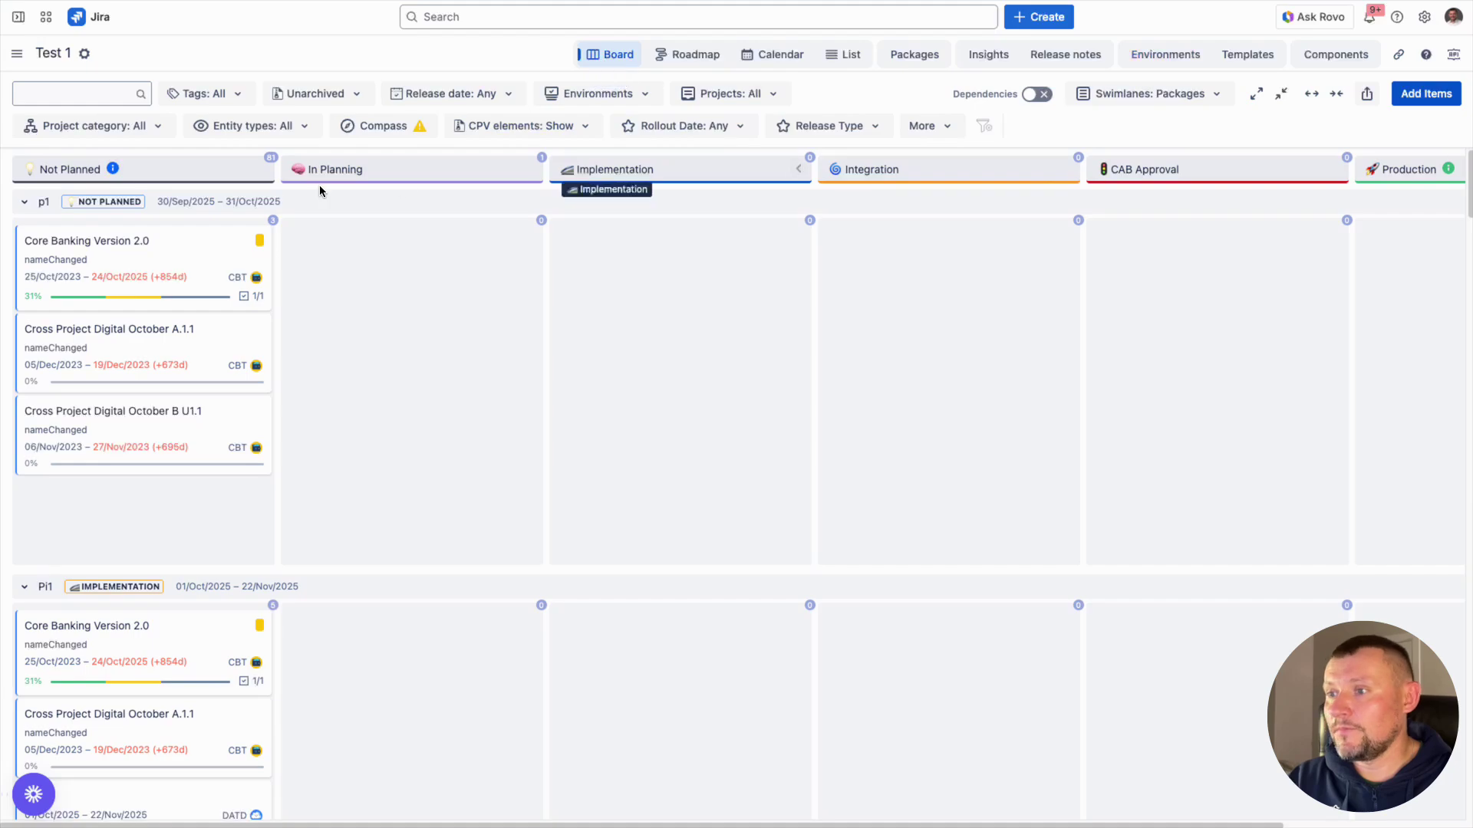
pyautogui.click(253, 264)
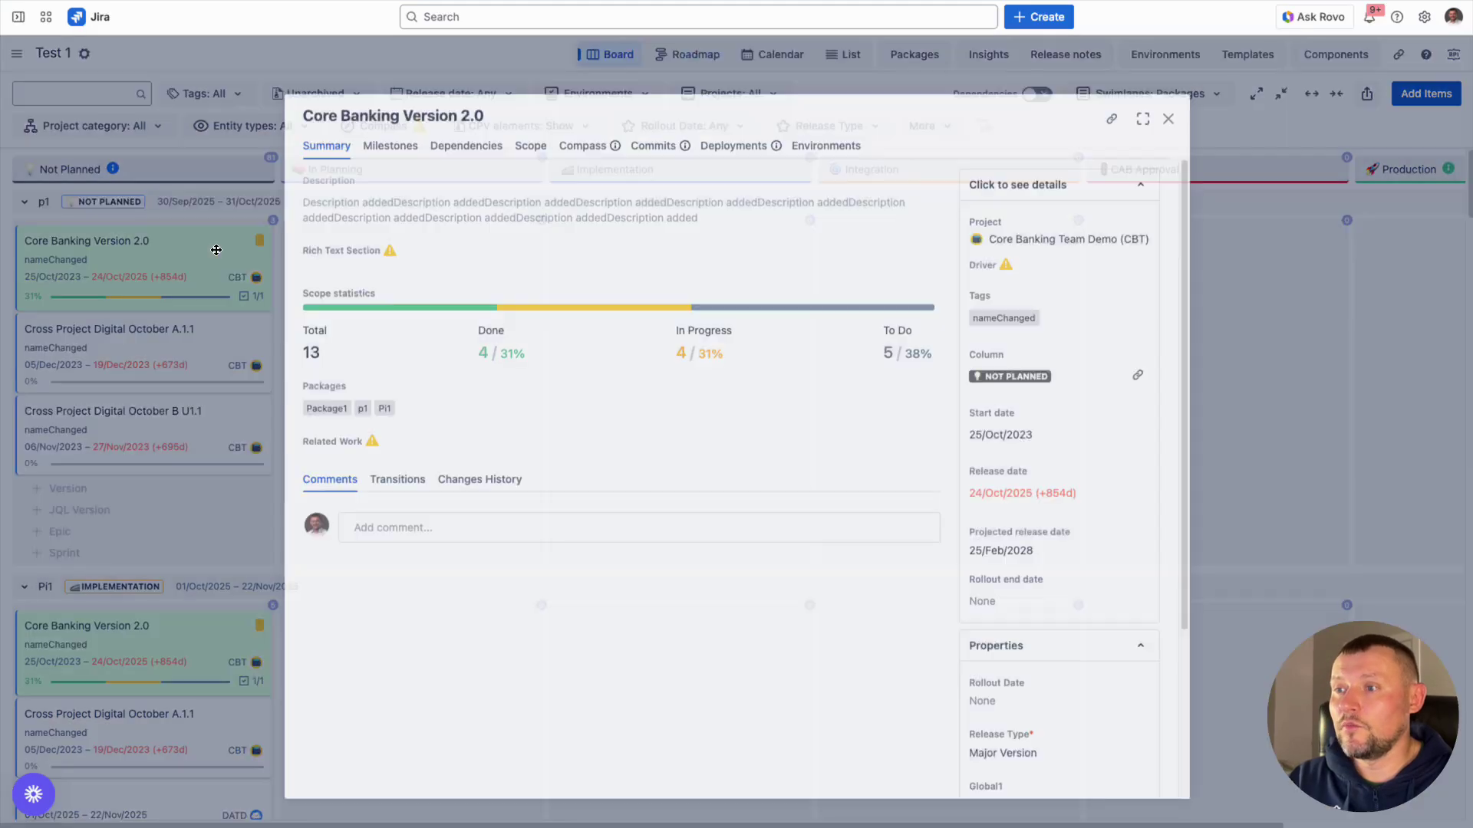
pyautogui.click(828, 132)
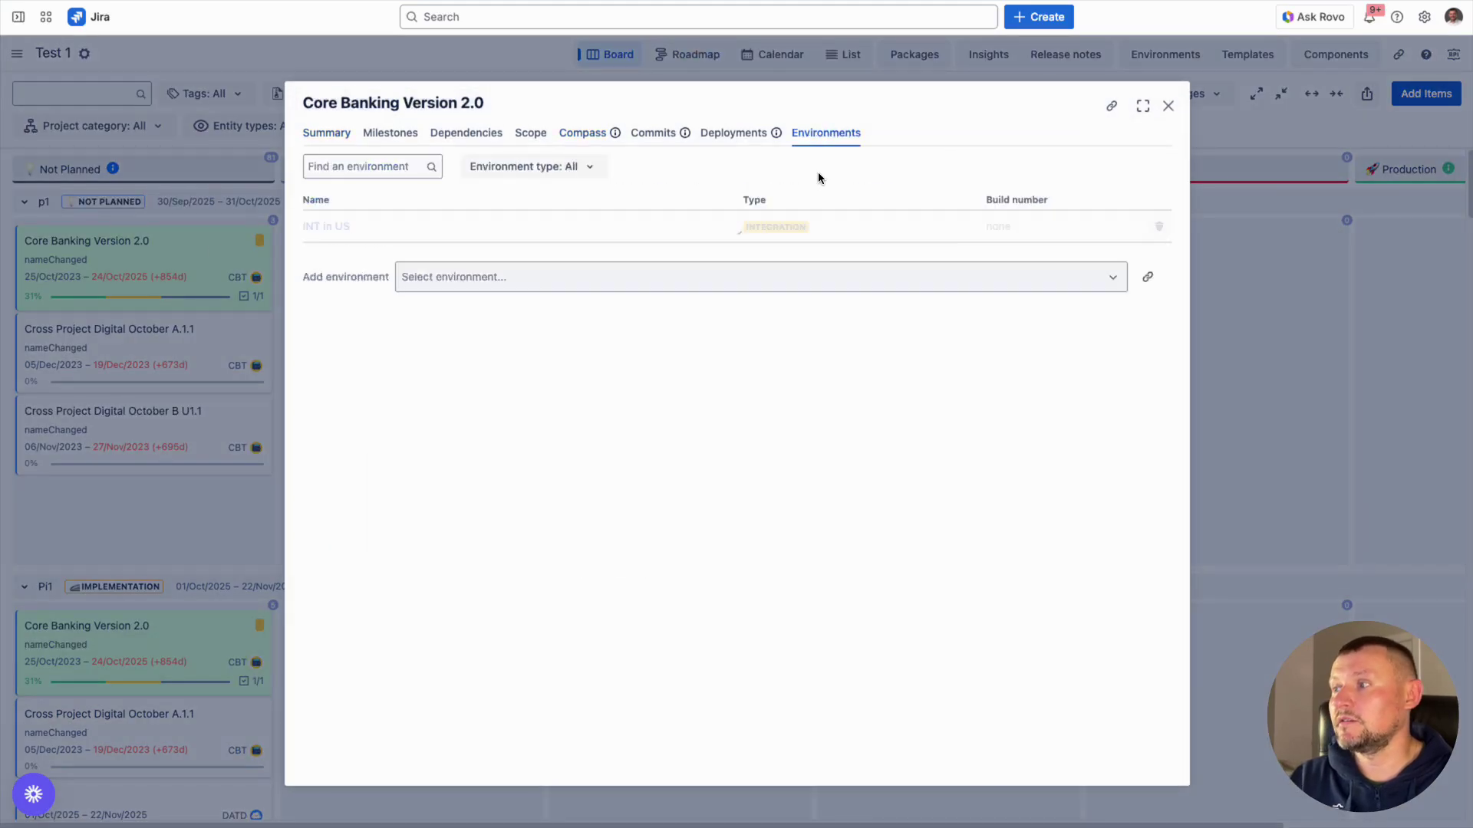
pyautogui.click(740, 278)
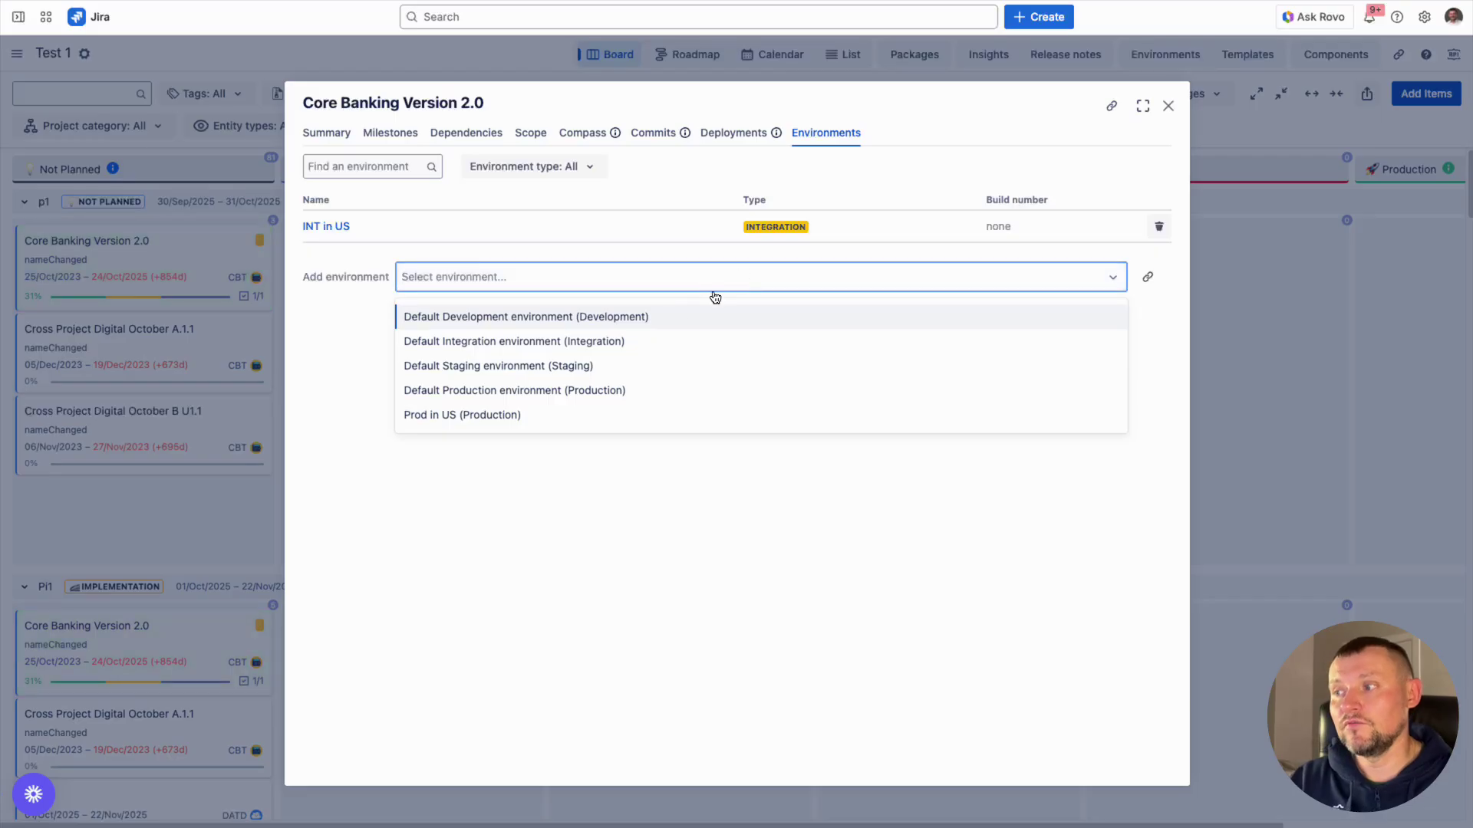
pyautogui.click(674, 319)
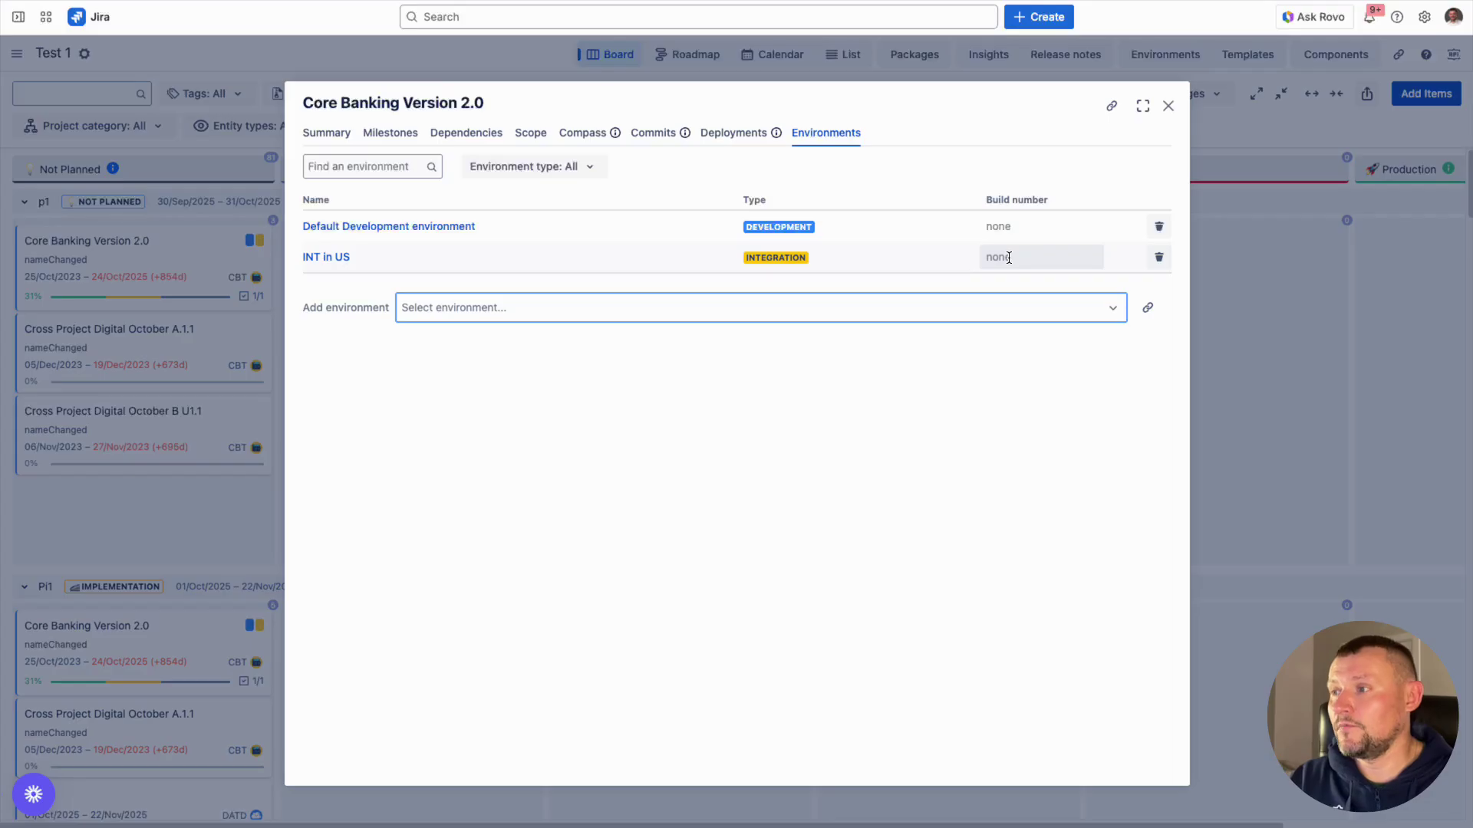
pyautogui.click(1169, 106)
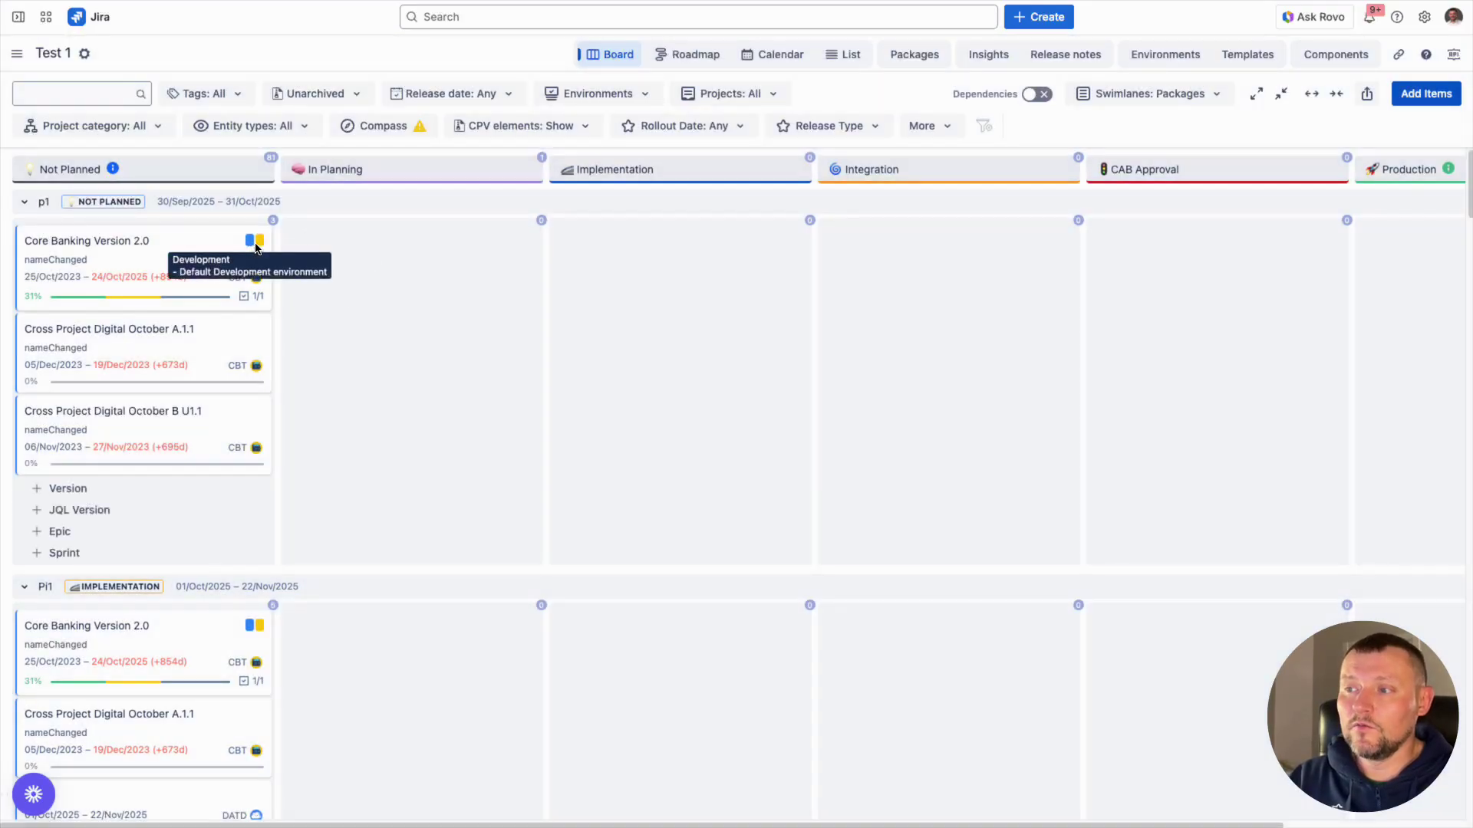
# Step: Check the environment markers on the Core Banking Version 2.0 card in package p1 and move the card to In Planning
pyautogui.moveTo(259, 247)
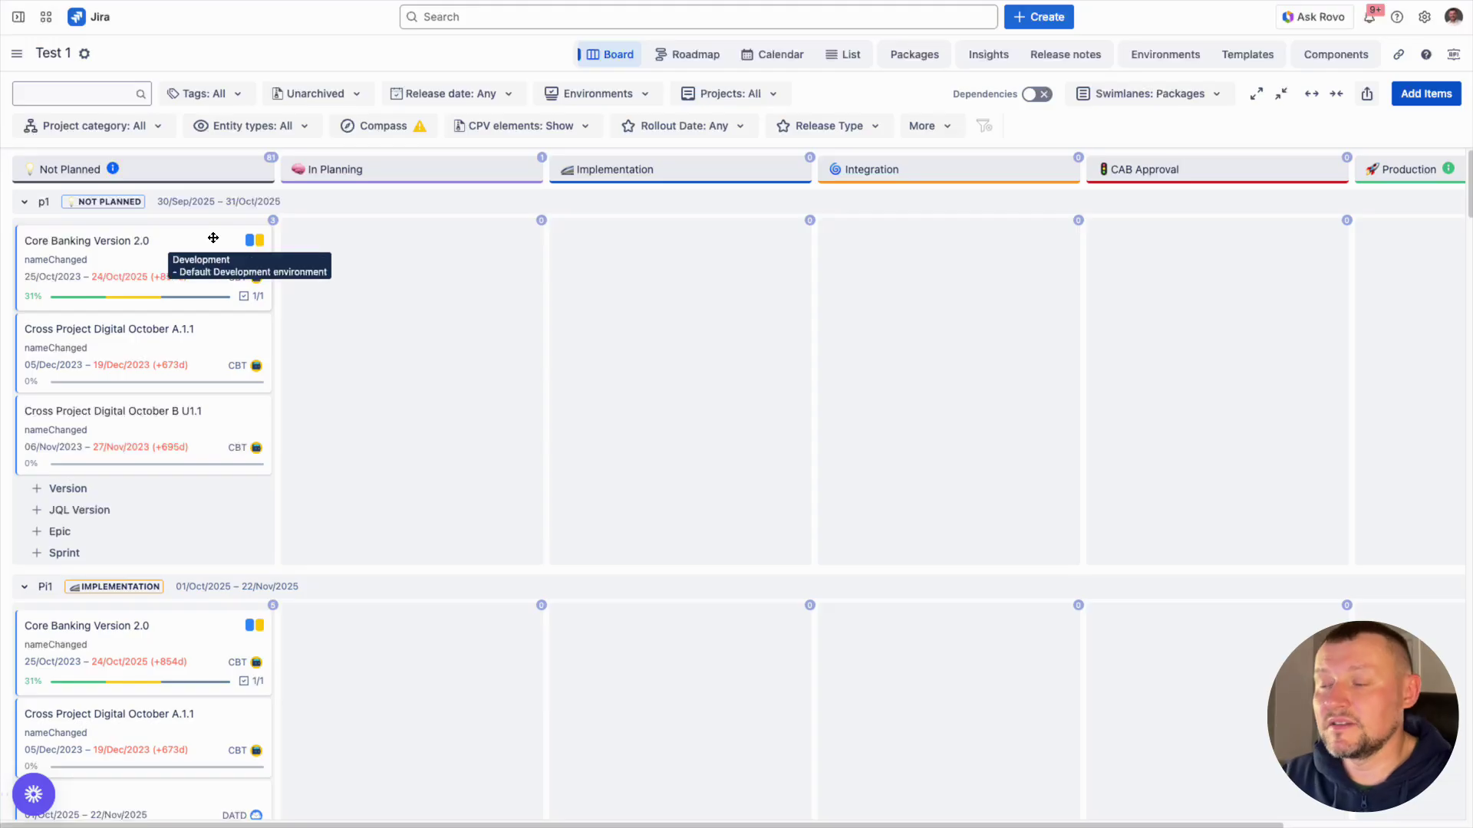
pyautogui.moveTo(200, 263); pyautogui.dragTo(471, 260)
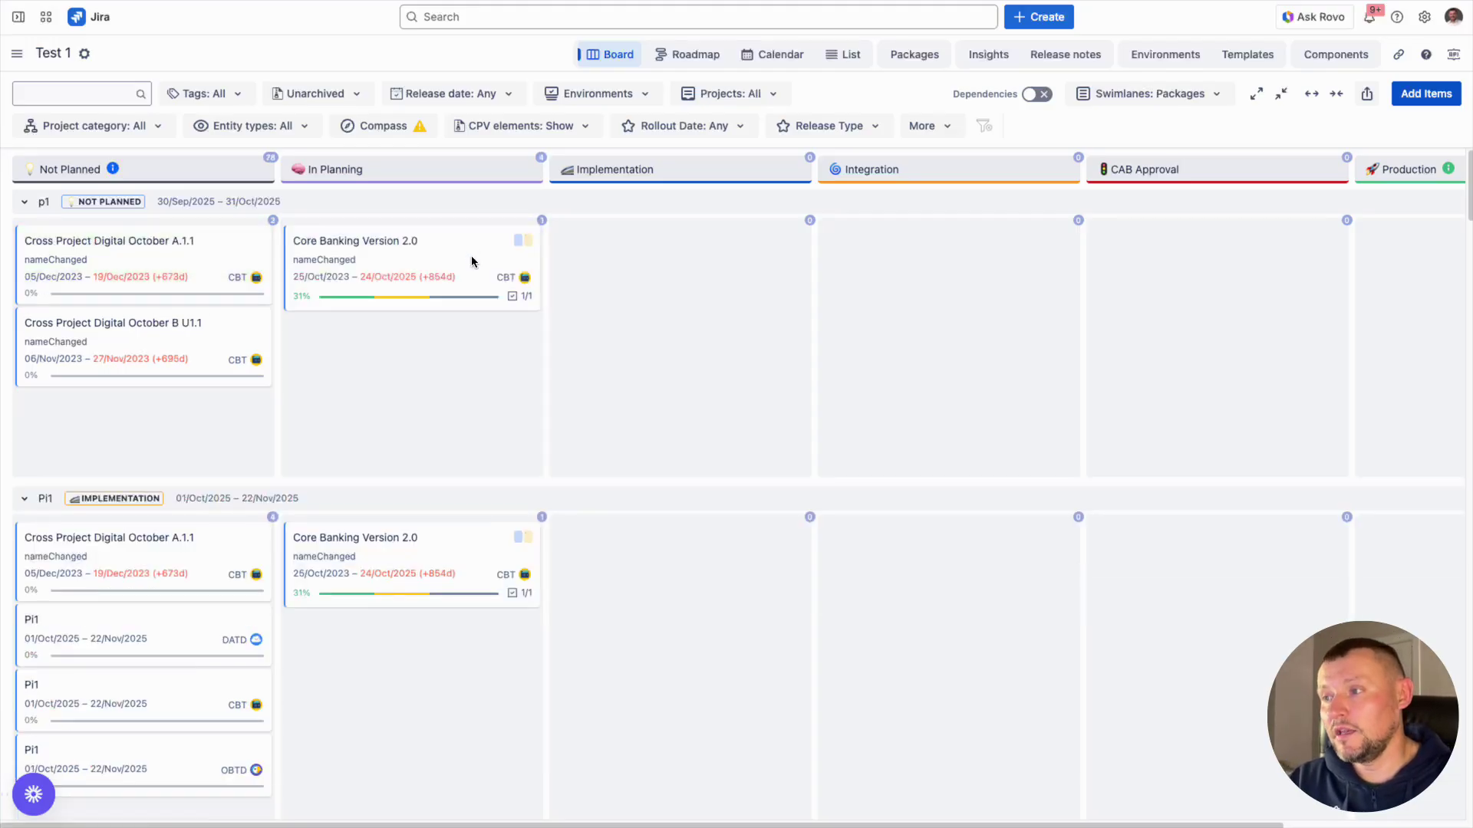
# Step: Examine the environments linked to Core Banking Version 2.0 from its p1 card and close the version details
pyautogui.moveTo(407, 243)
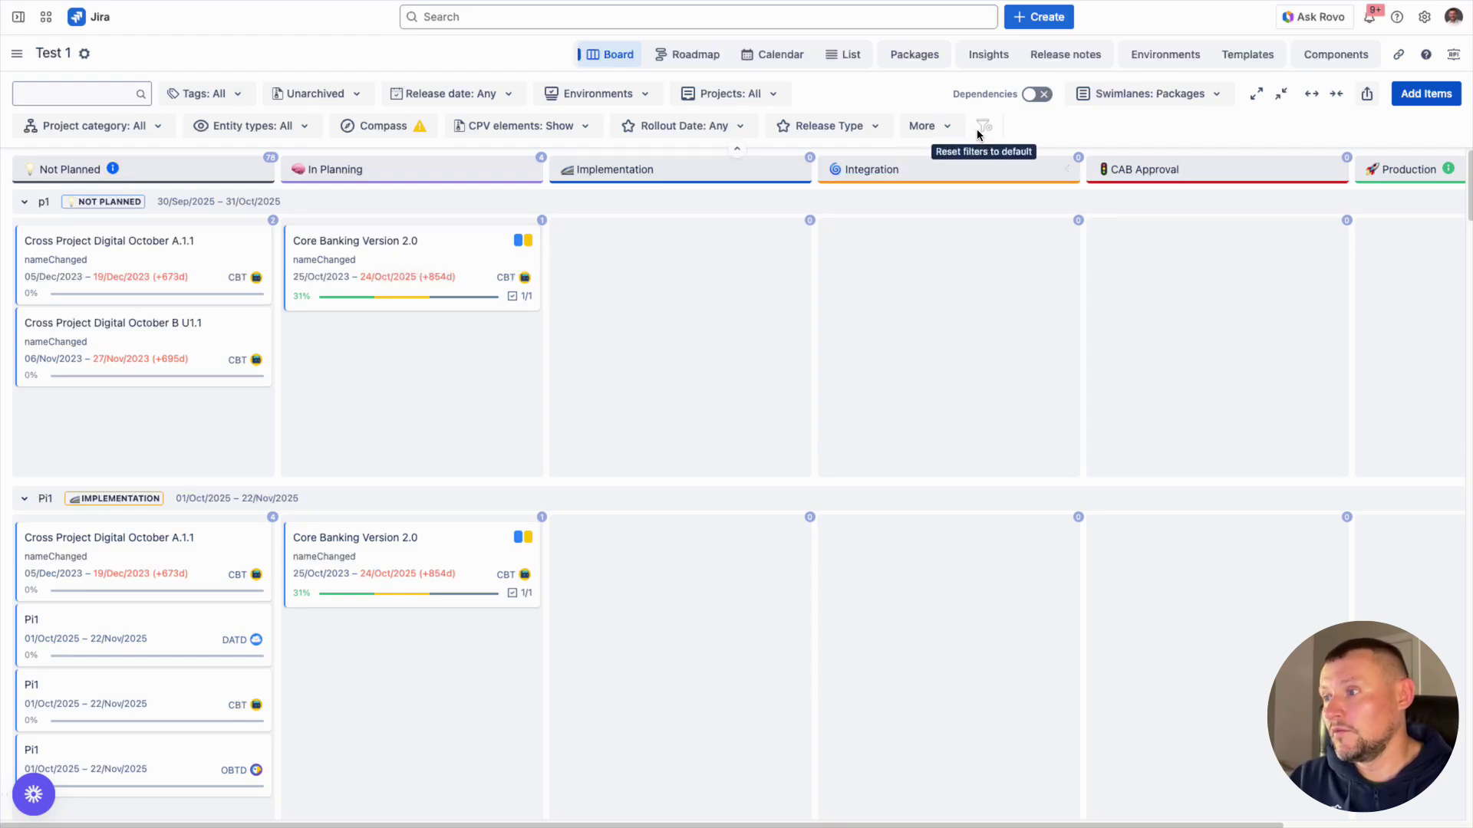
pyautogui.click(522, 240)
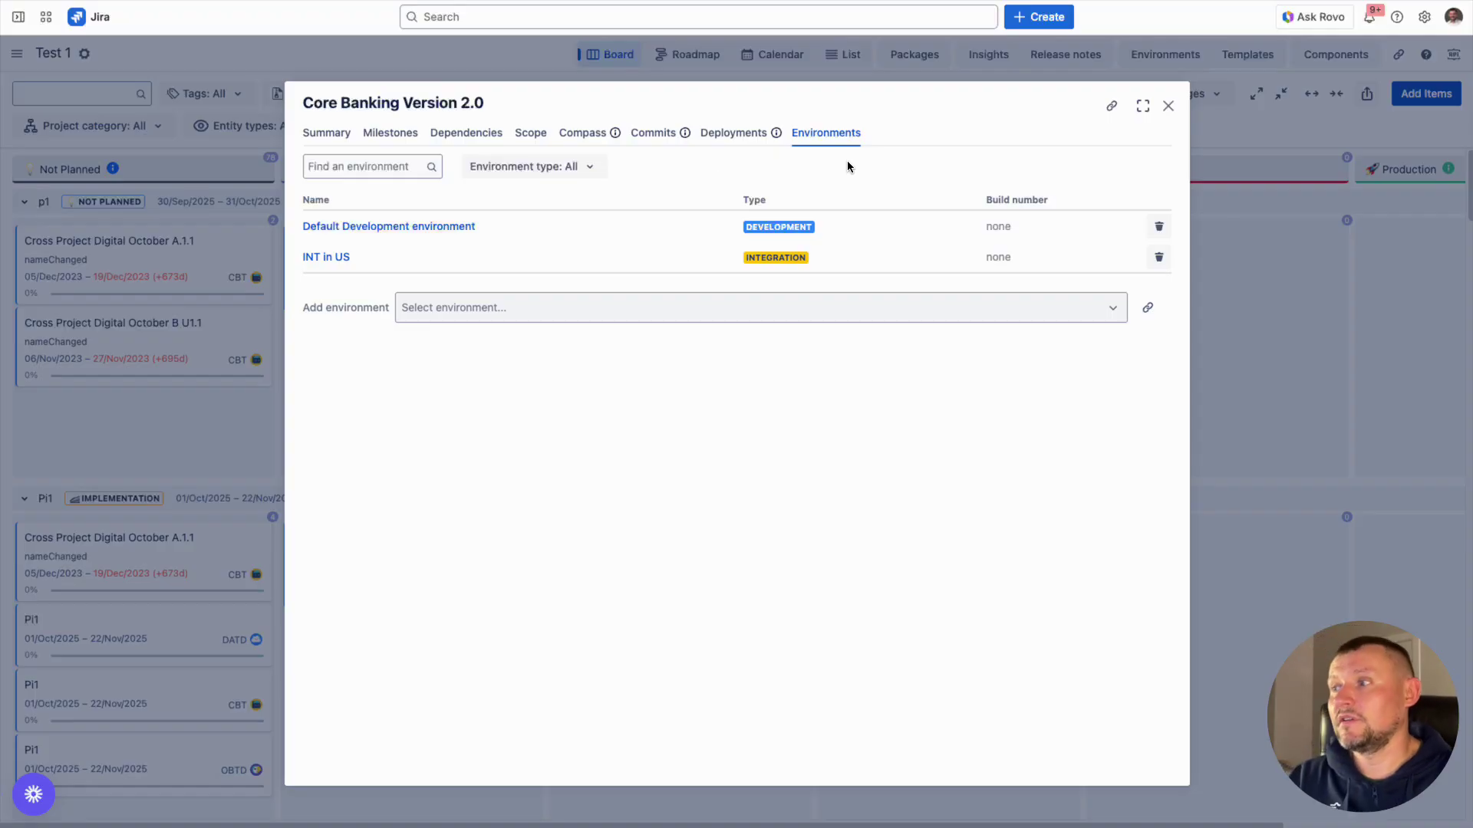
pyautogui.click(220, 209)
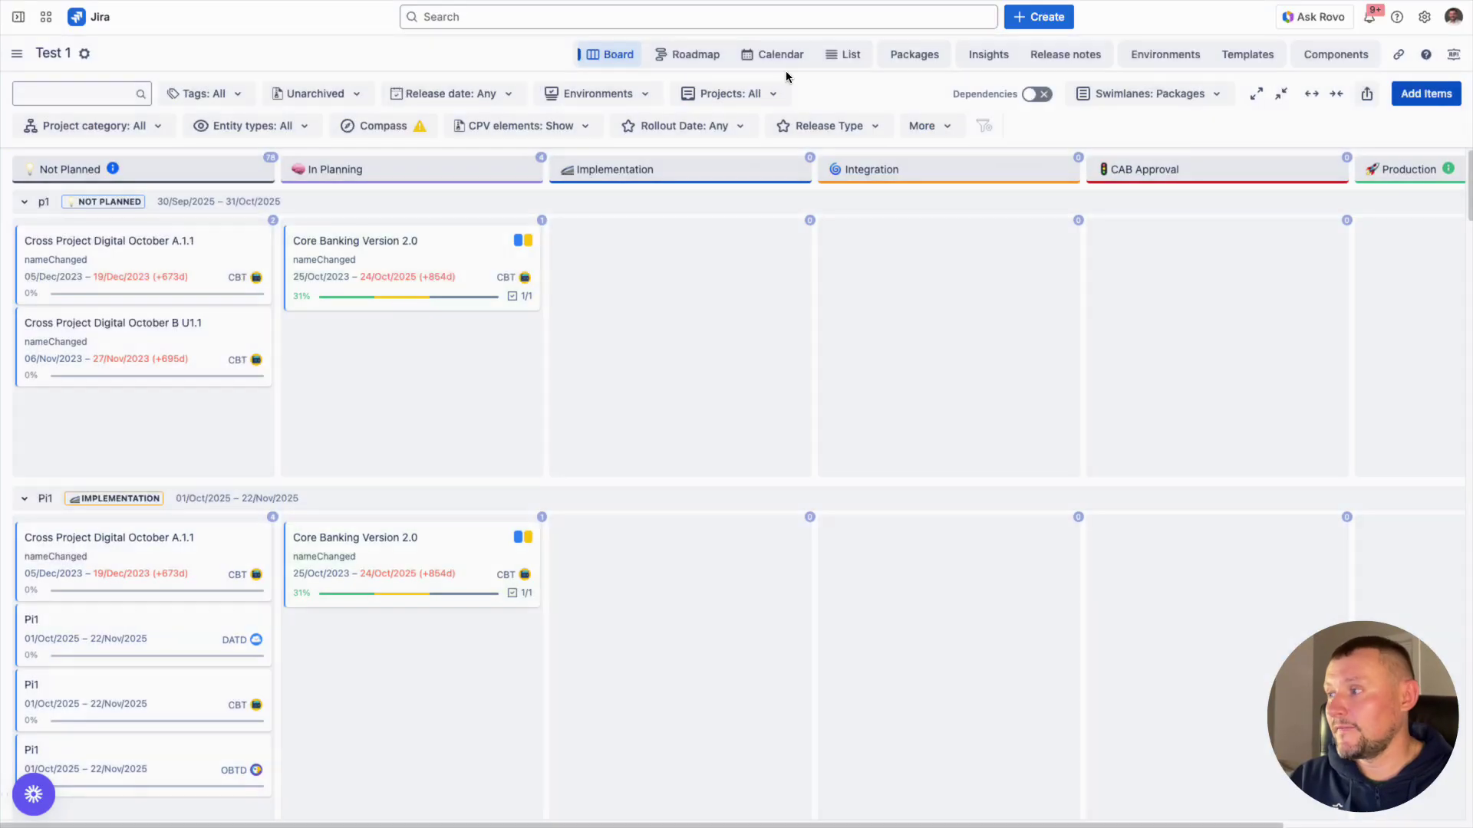
# Step: Examine the versions linked to the Default Development environment in the Test 1 environments overview
pyautogui.click(1165, 55)
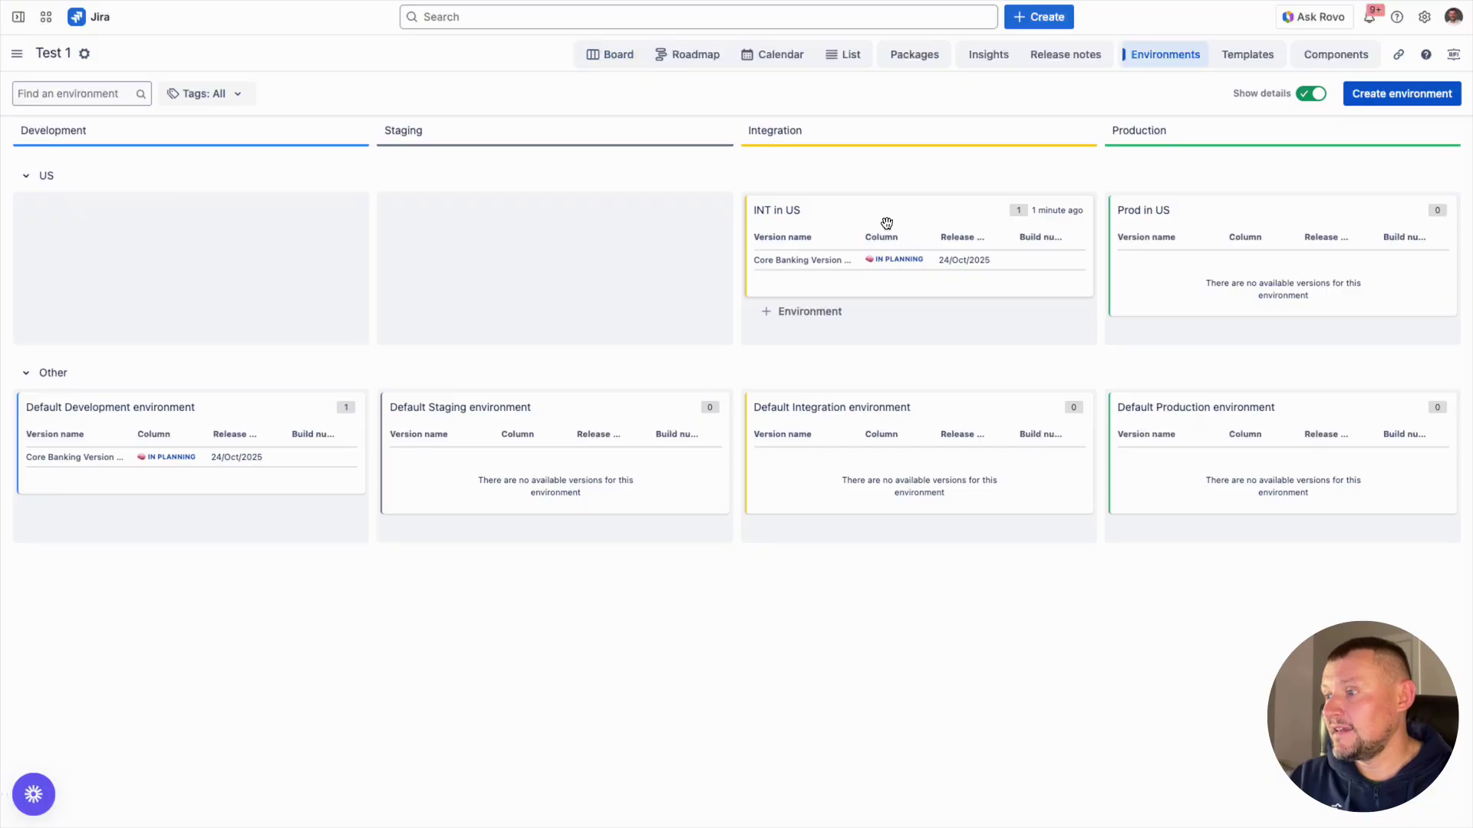
pyautogui.click(253, 412)
pyautogui.click(506, 142)
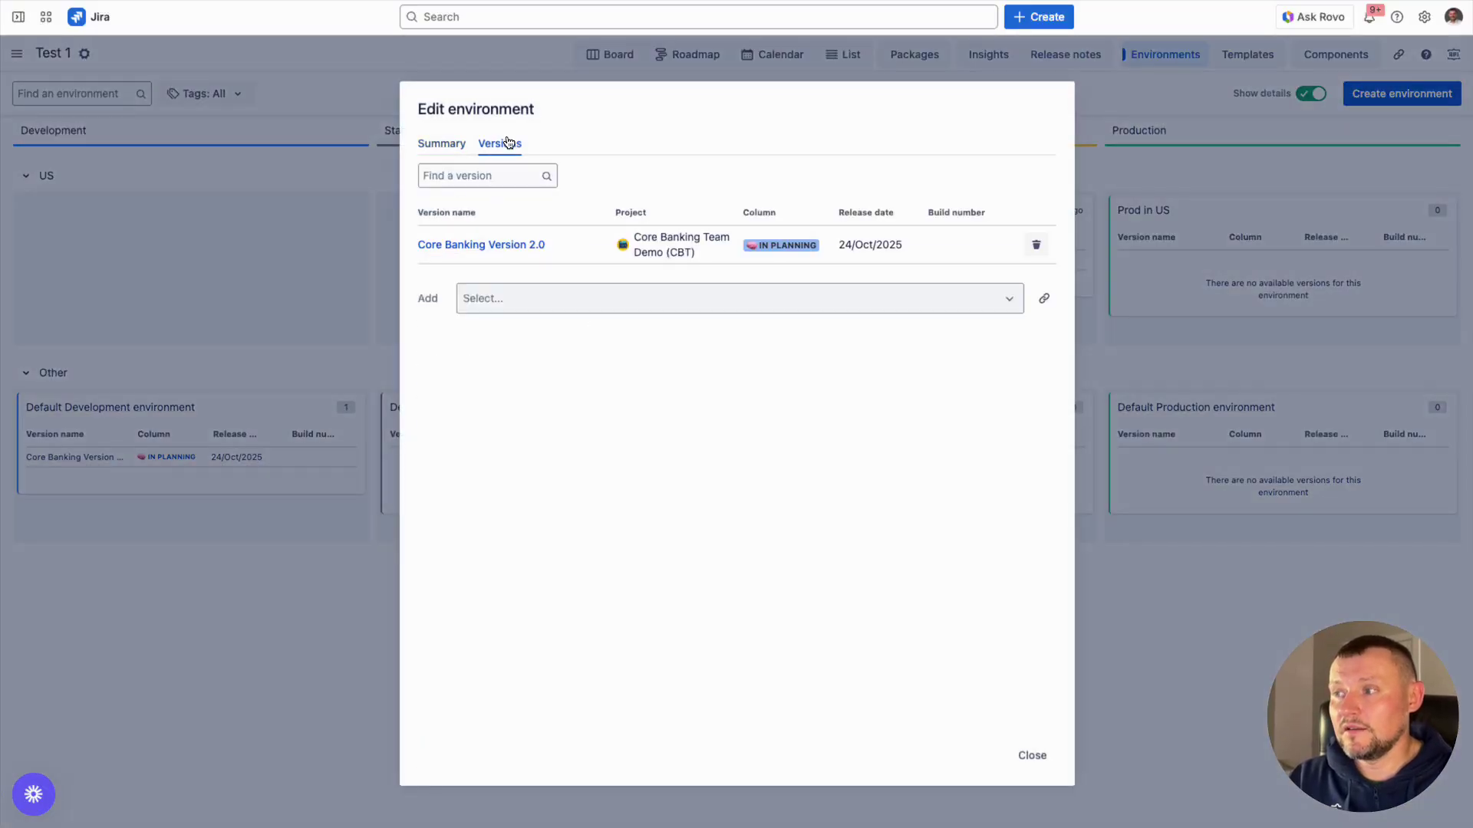
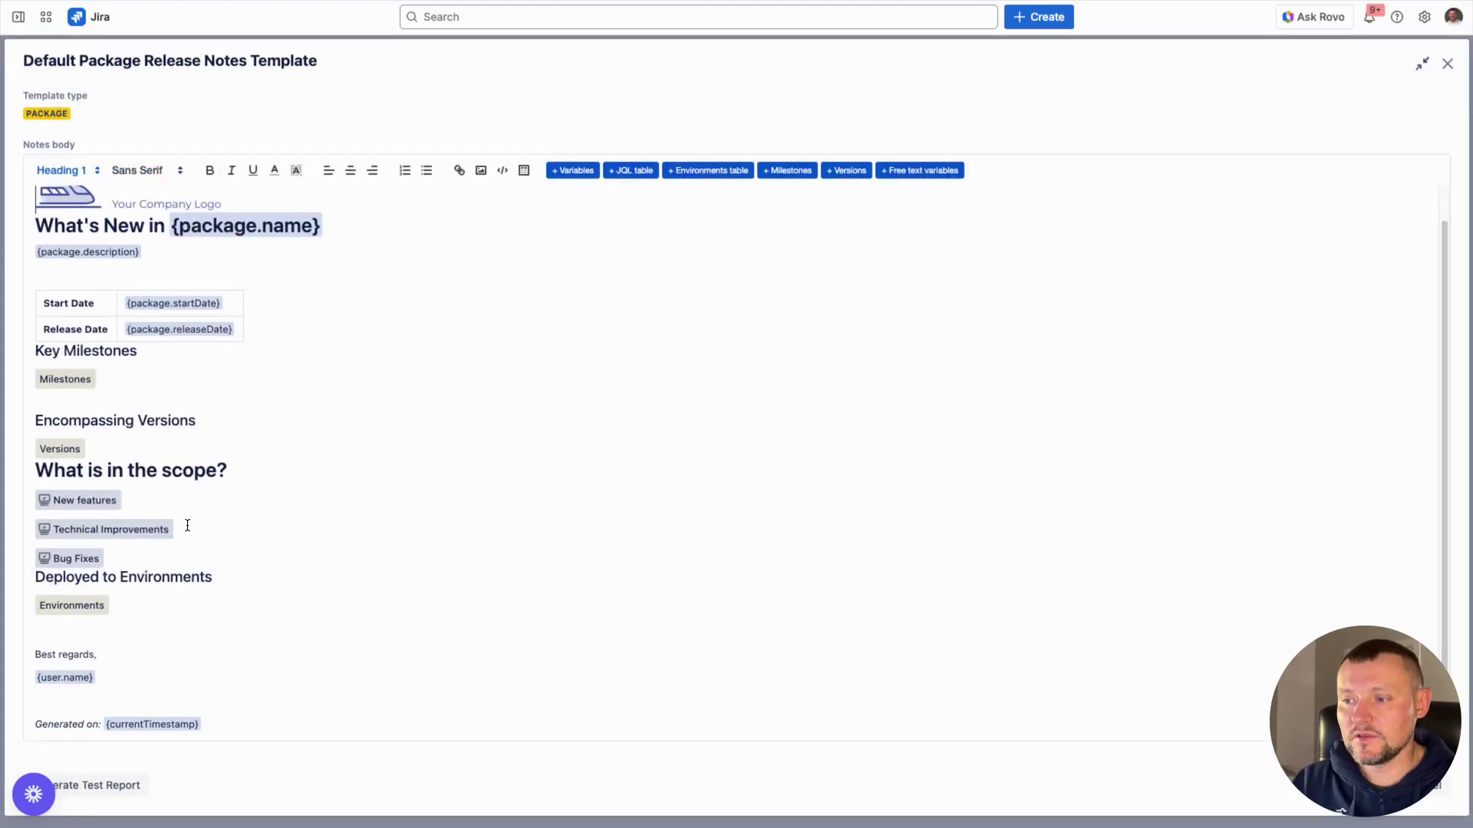
# Step: Close the Default Package Release Notes Template and start a new release notes template named TEst, keeping its type as Version
pyautogui.click(1428, 786)
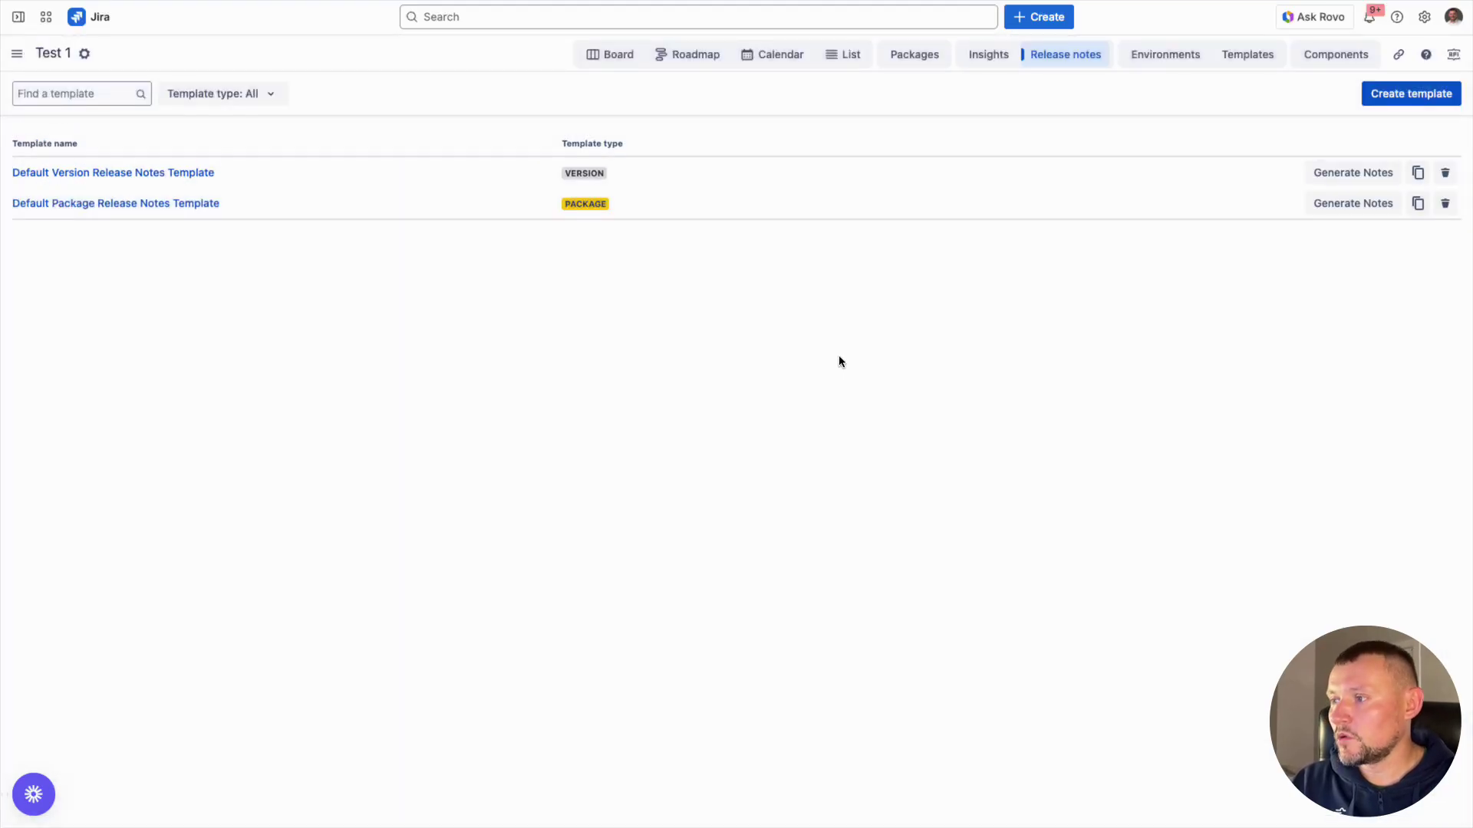
pyautogui.click(1410, 93)
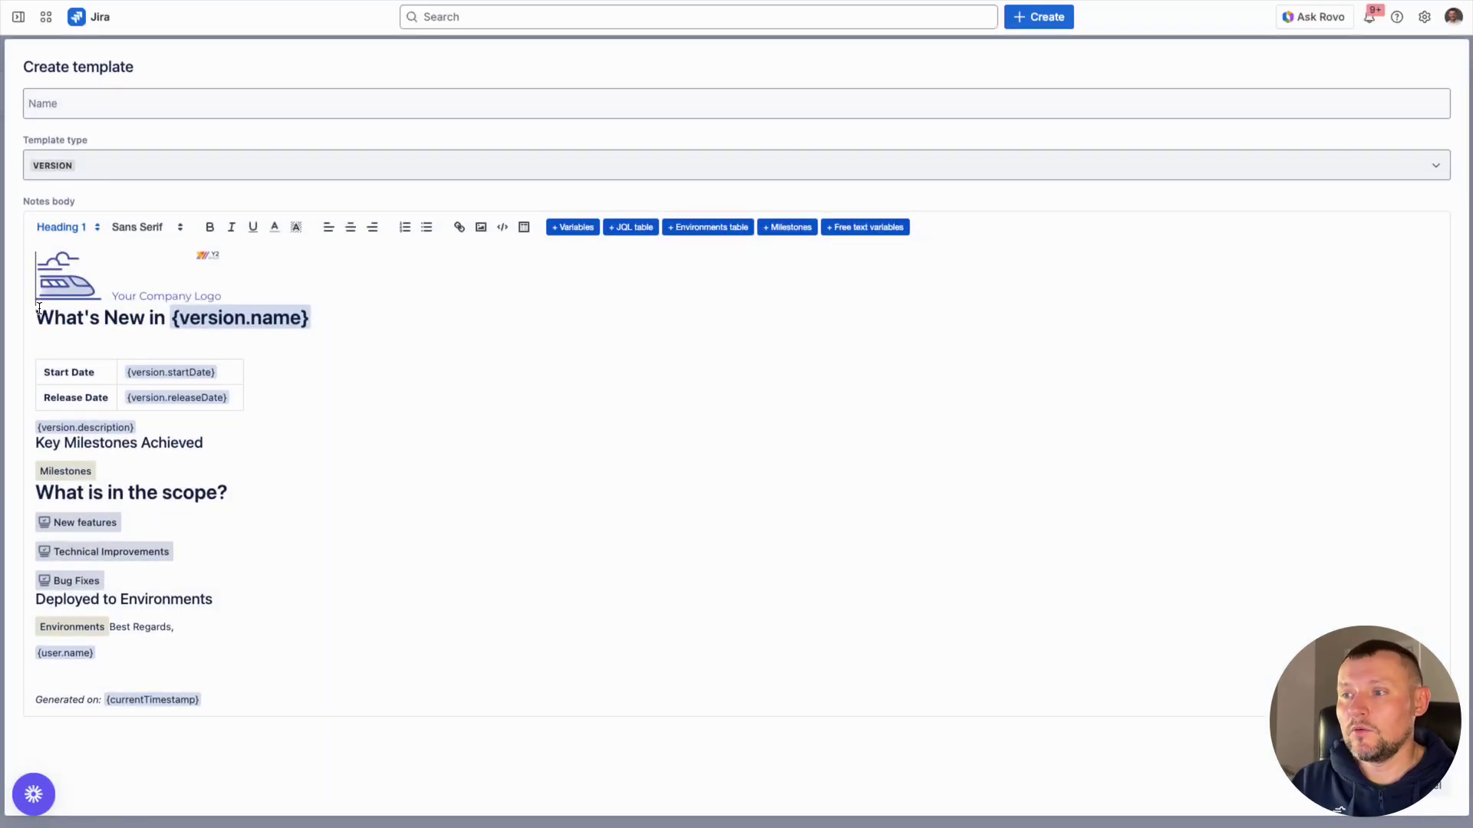
pyautogui.click(123, 104)
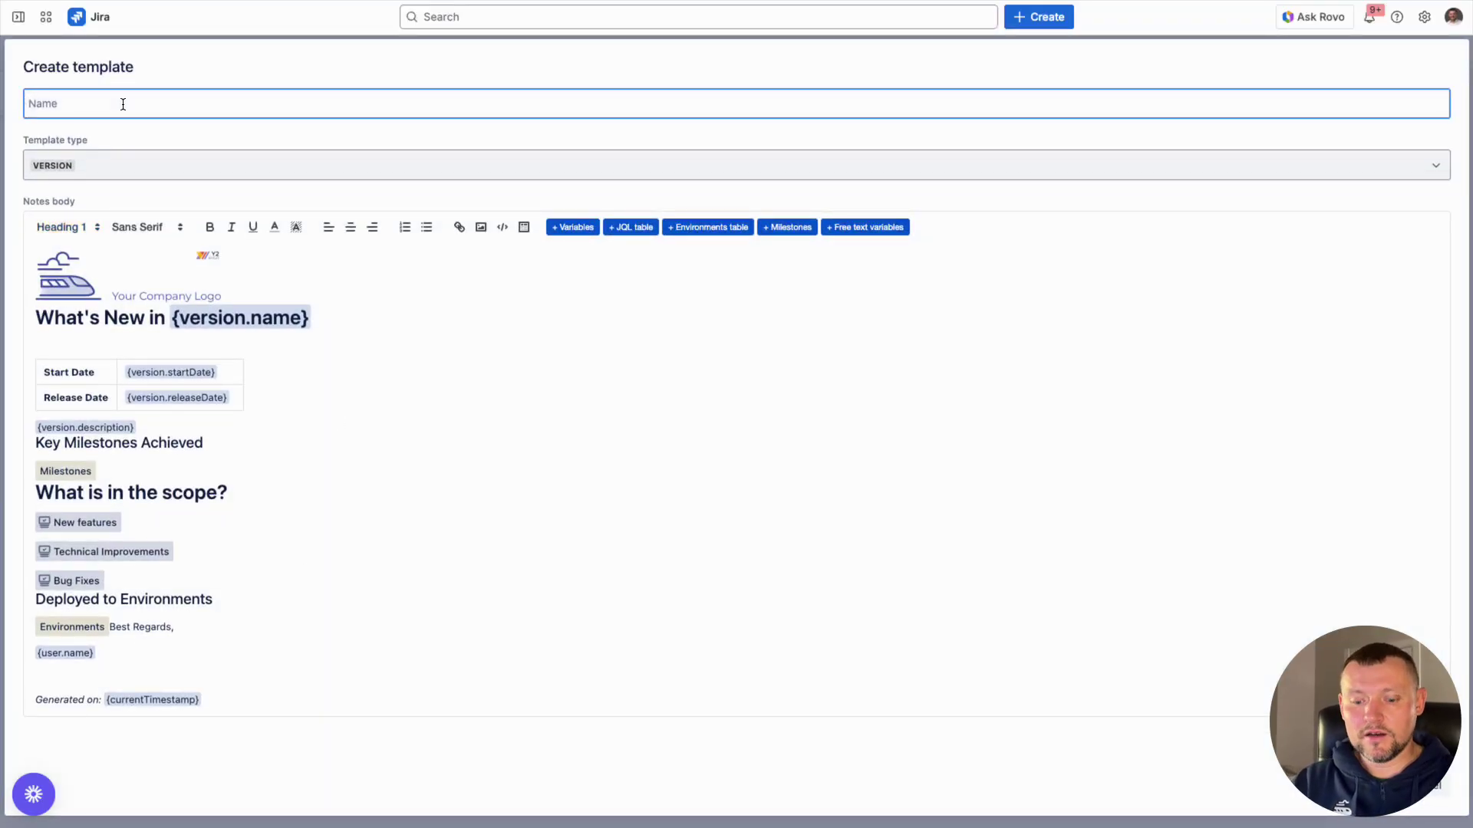
pyautogui.write('TEst')
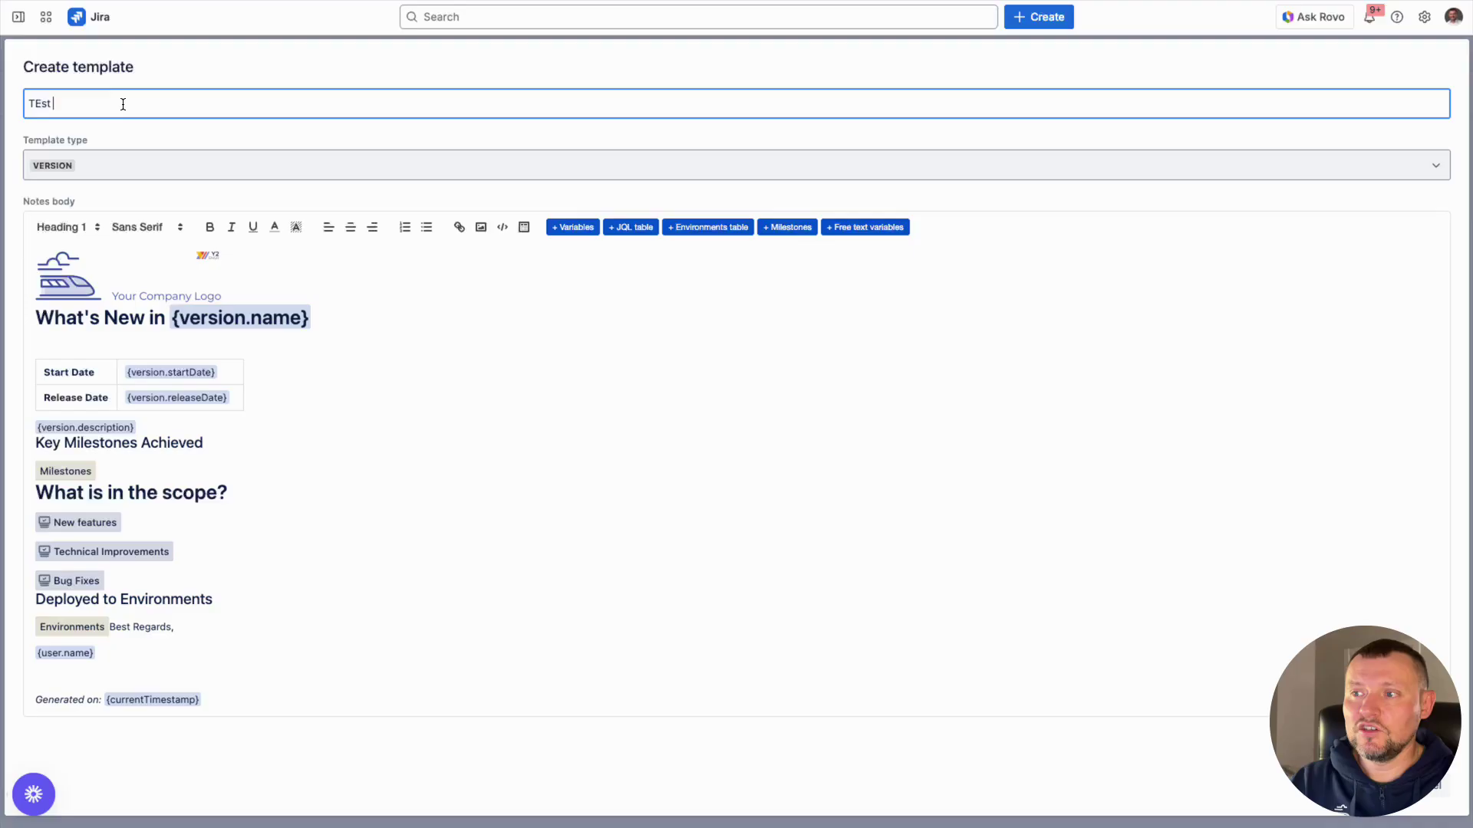
pyautogui.click(91, 166)
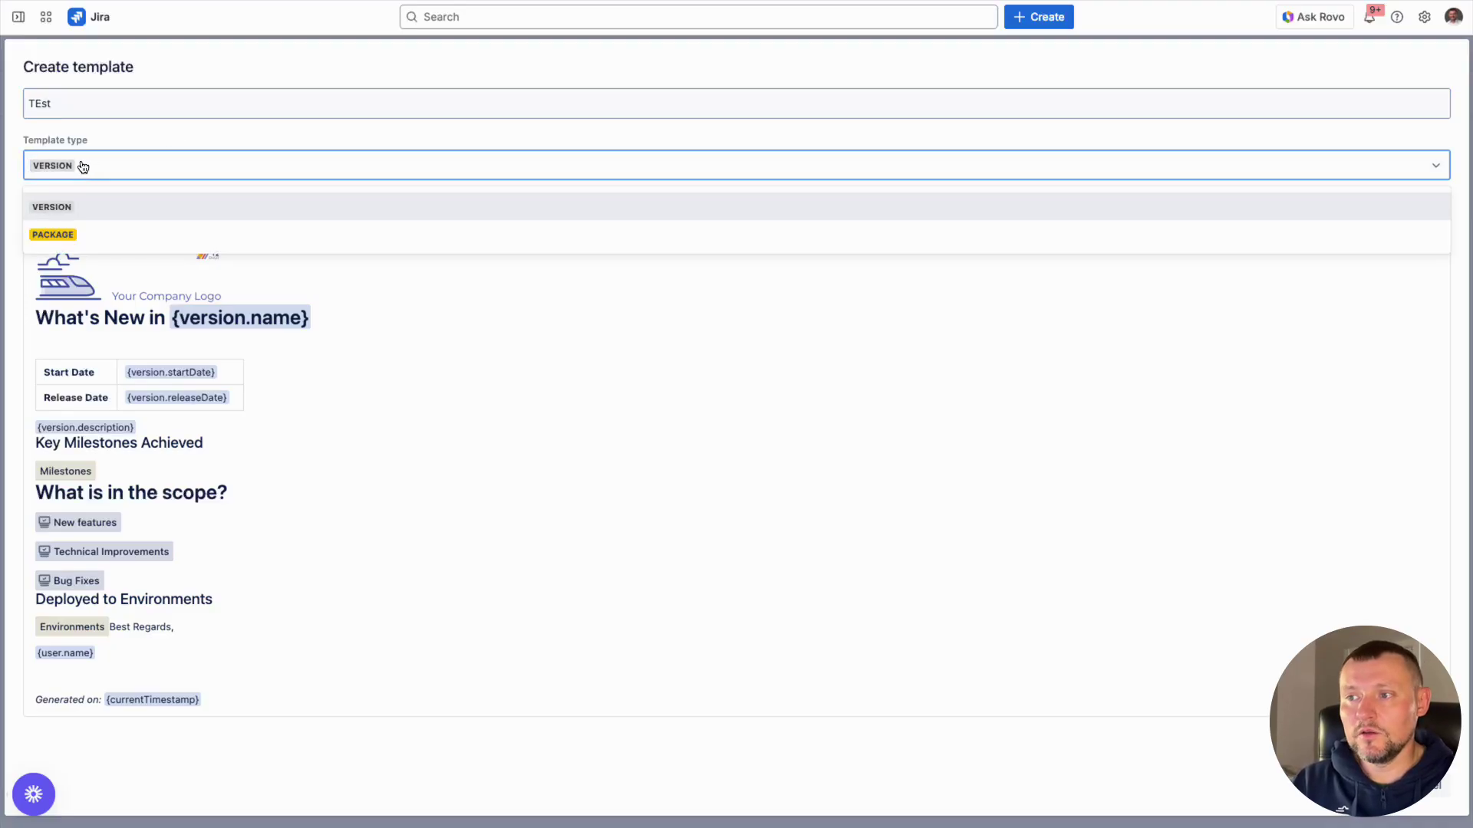
pyautogui.click(376, 372)
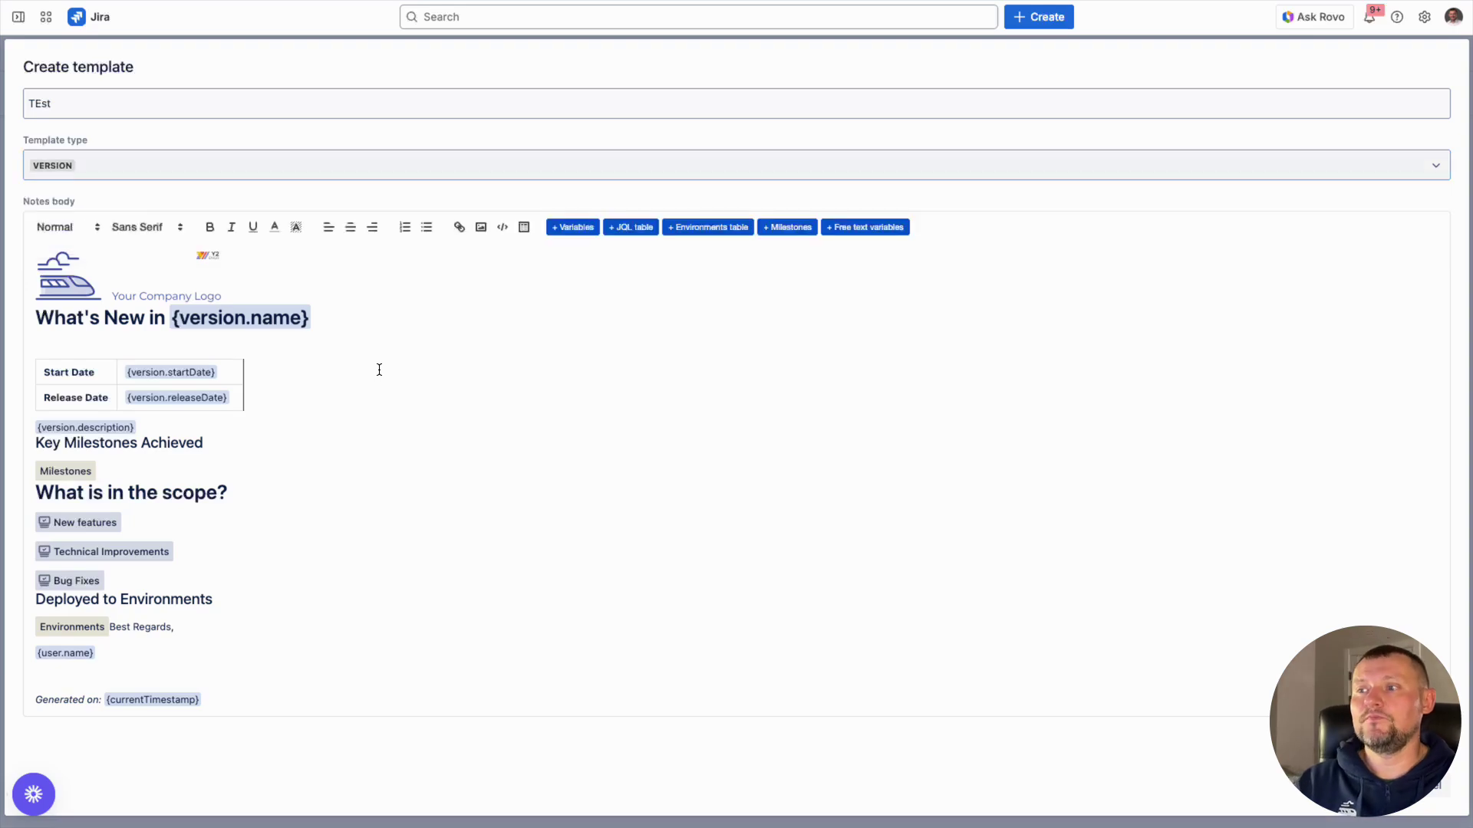
# Step: Inspect the company logo placeholder above the What's New heading in the notes body
pyautogui.click(244, 288)
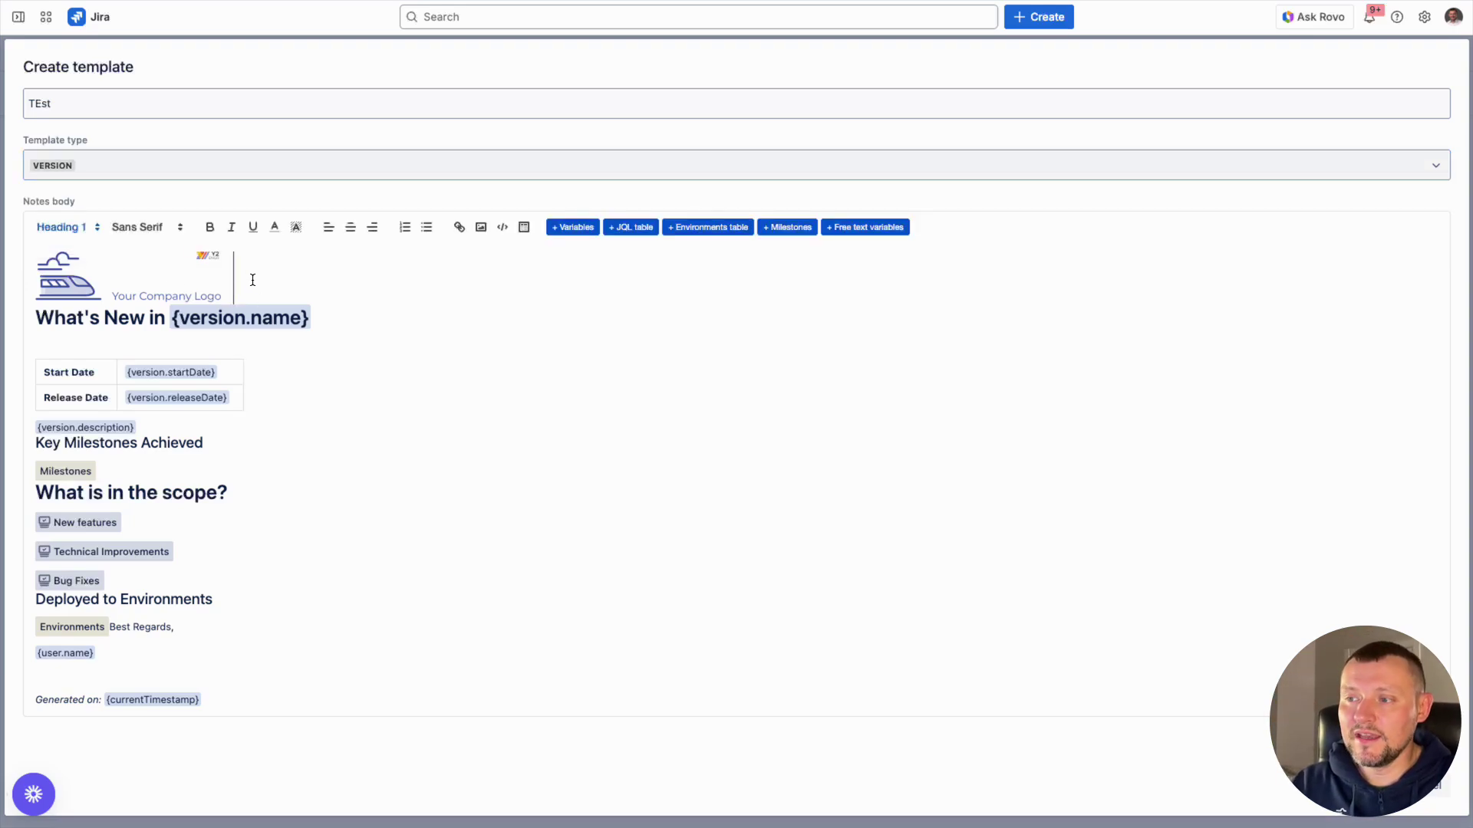
pyautogui.click(48, 271)
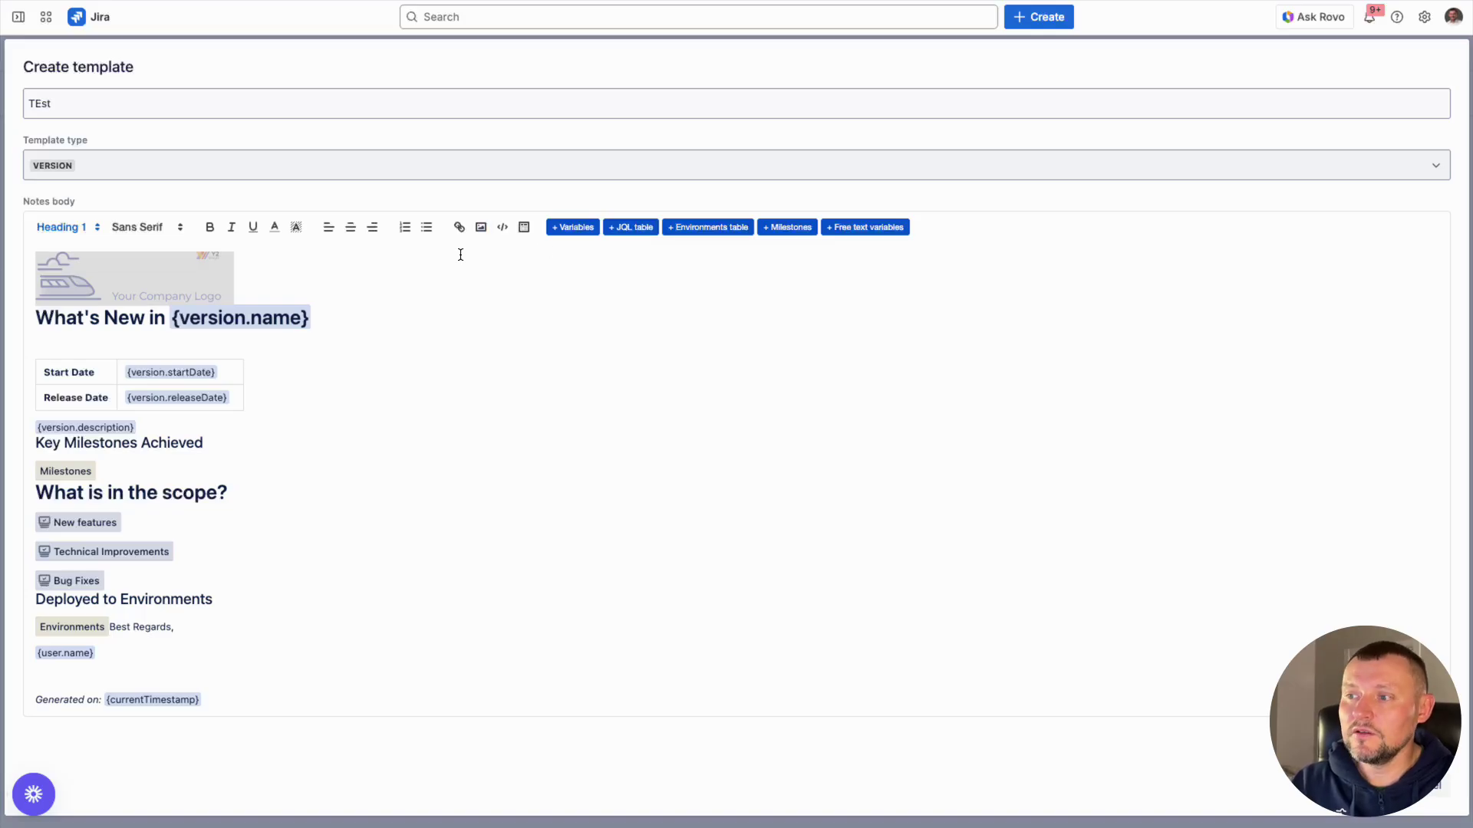
pyautogui.click(358, 303)
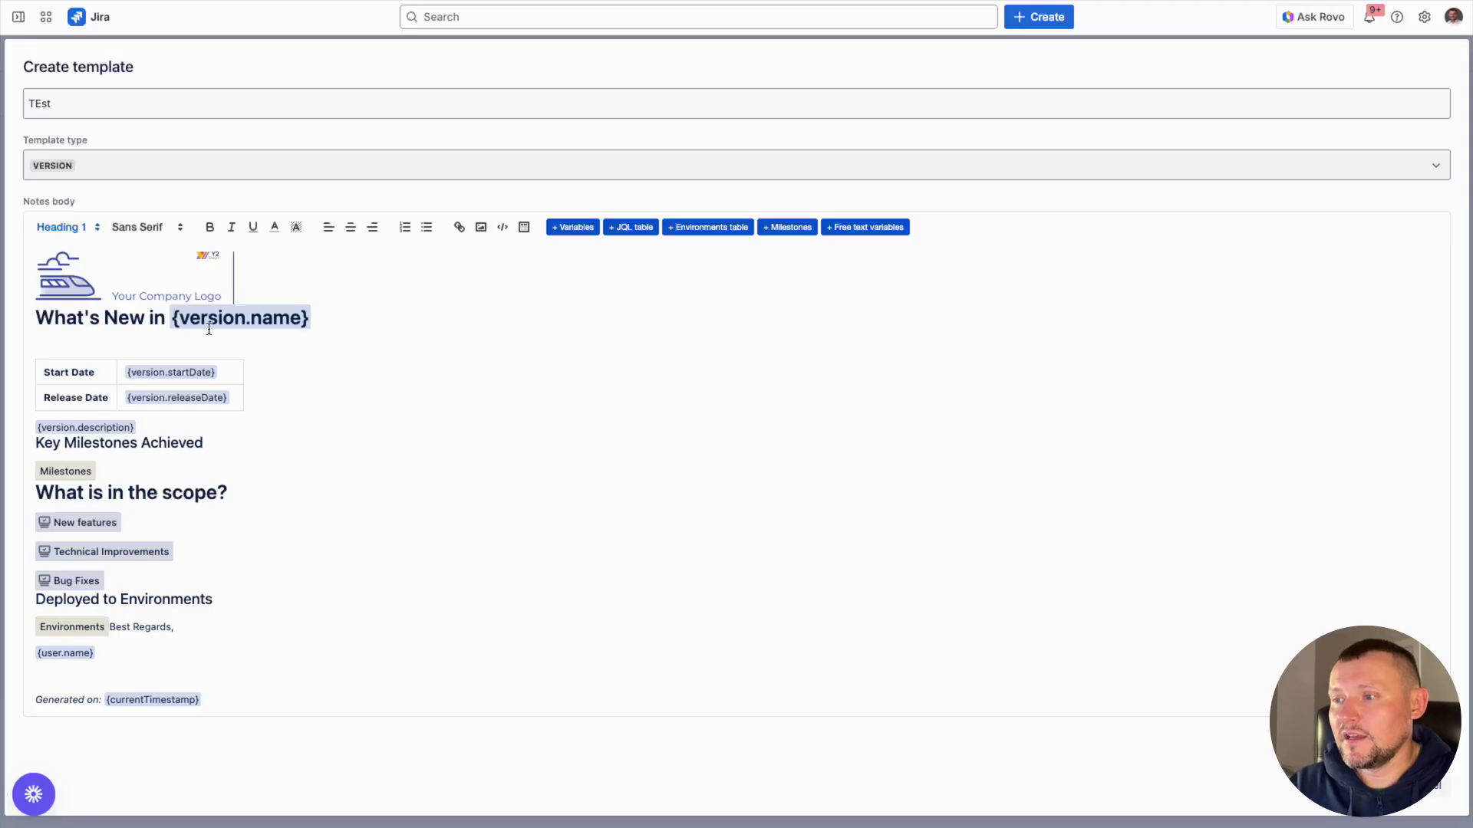
# Step: Browse the variables that can be inserted after {version.name} in the What's New heading, without inserting one
pyautogui.click(559, 233)
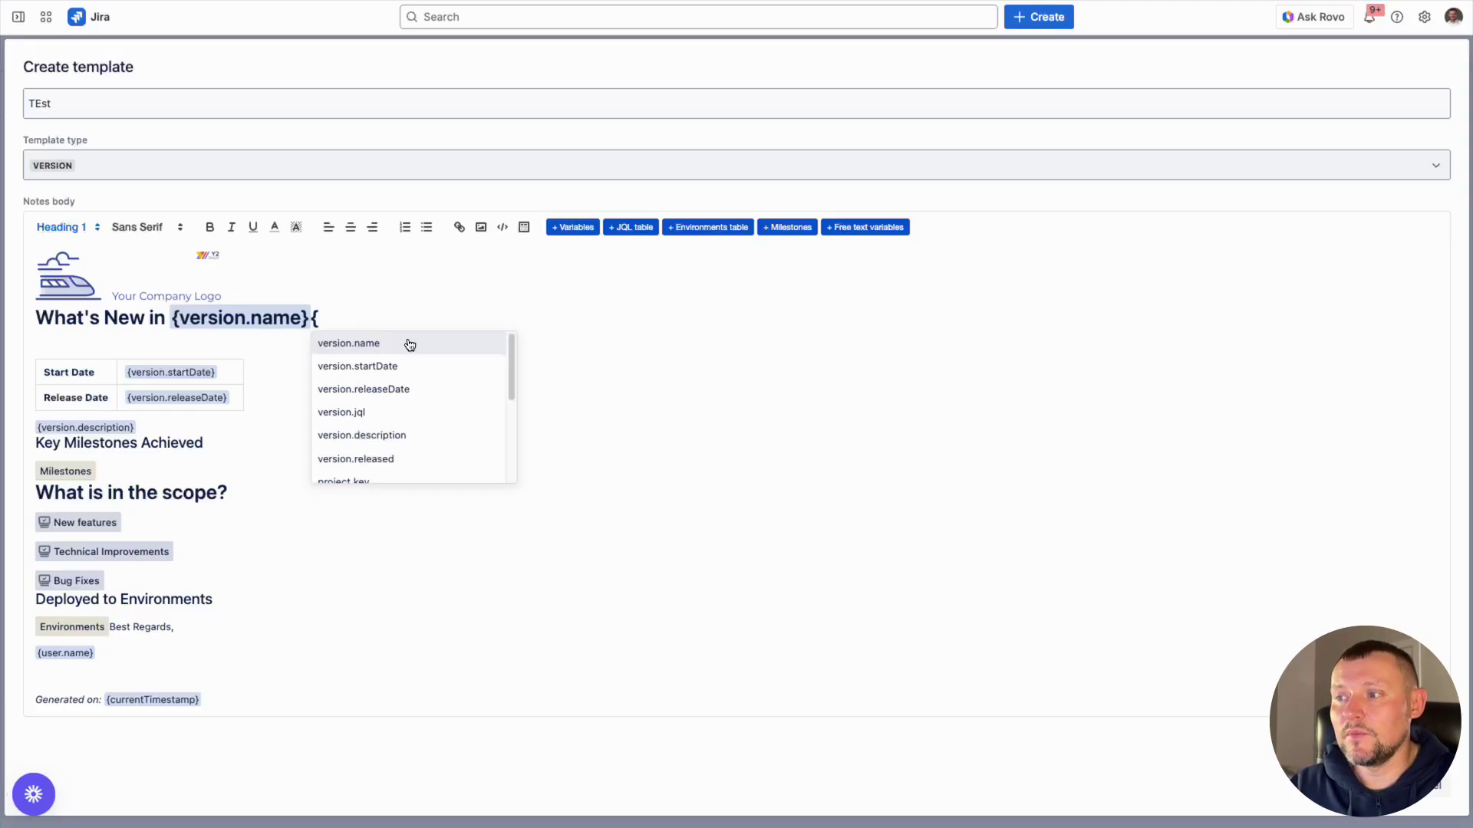
pyautogui.scroll(-3, 387, 367)
pyautogui.scroll(-1, 383, 373)
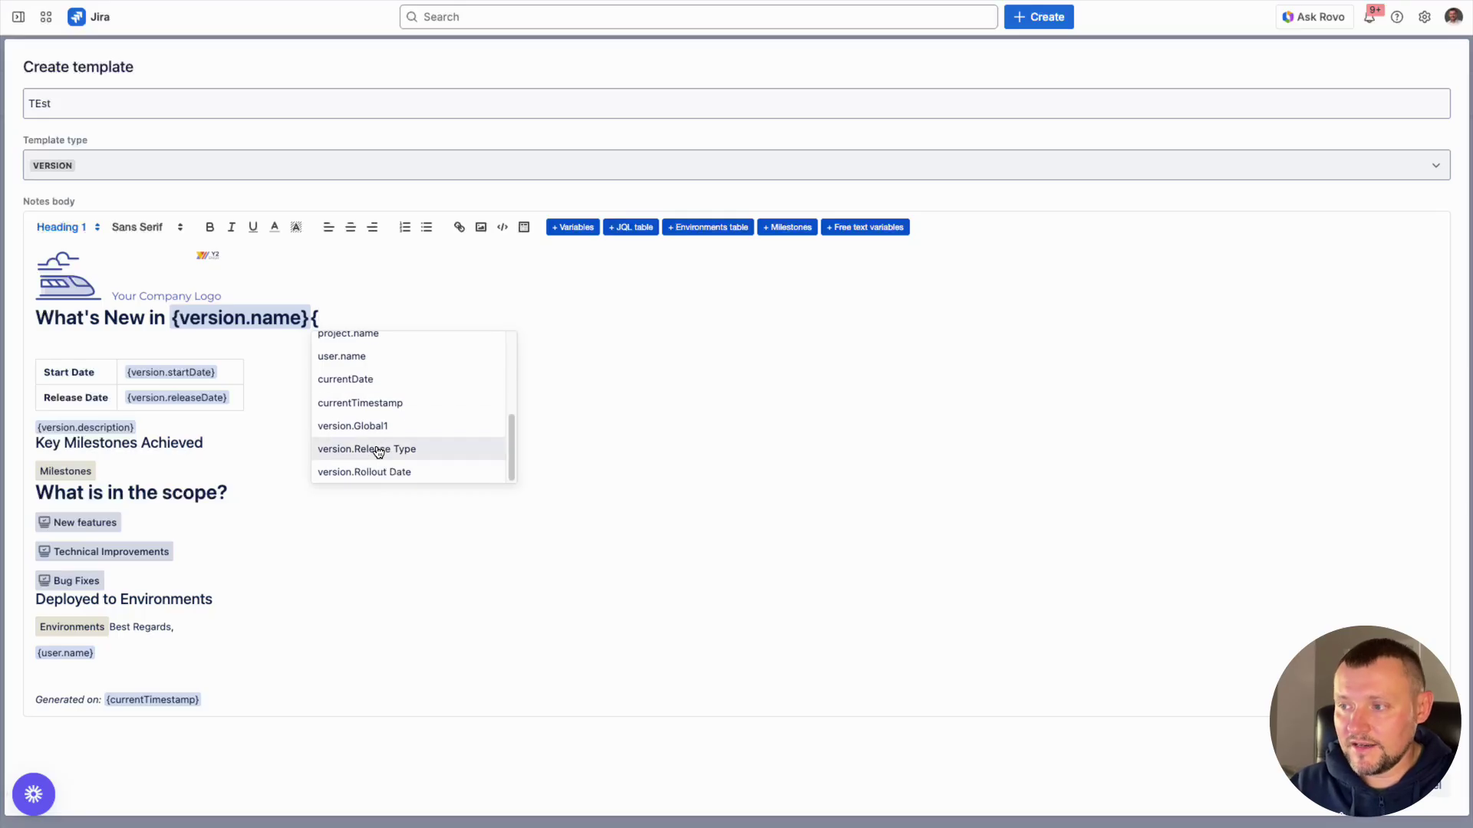
pyautogui.press('BackSpace')
# Step: Add a free text variable named Free Text on a new line below {version.releaseDate} in the Release Date cell
pyautogui.click(355, 355)
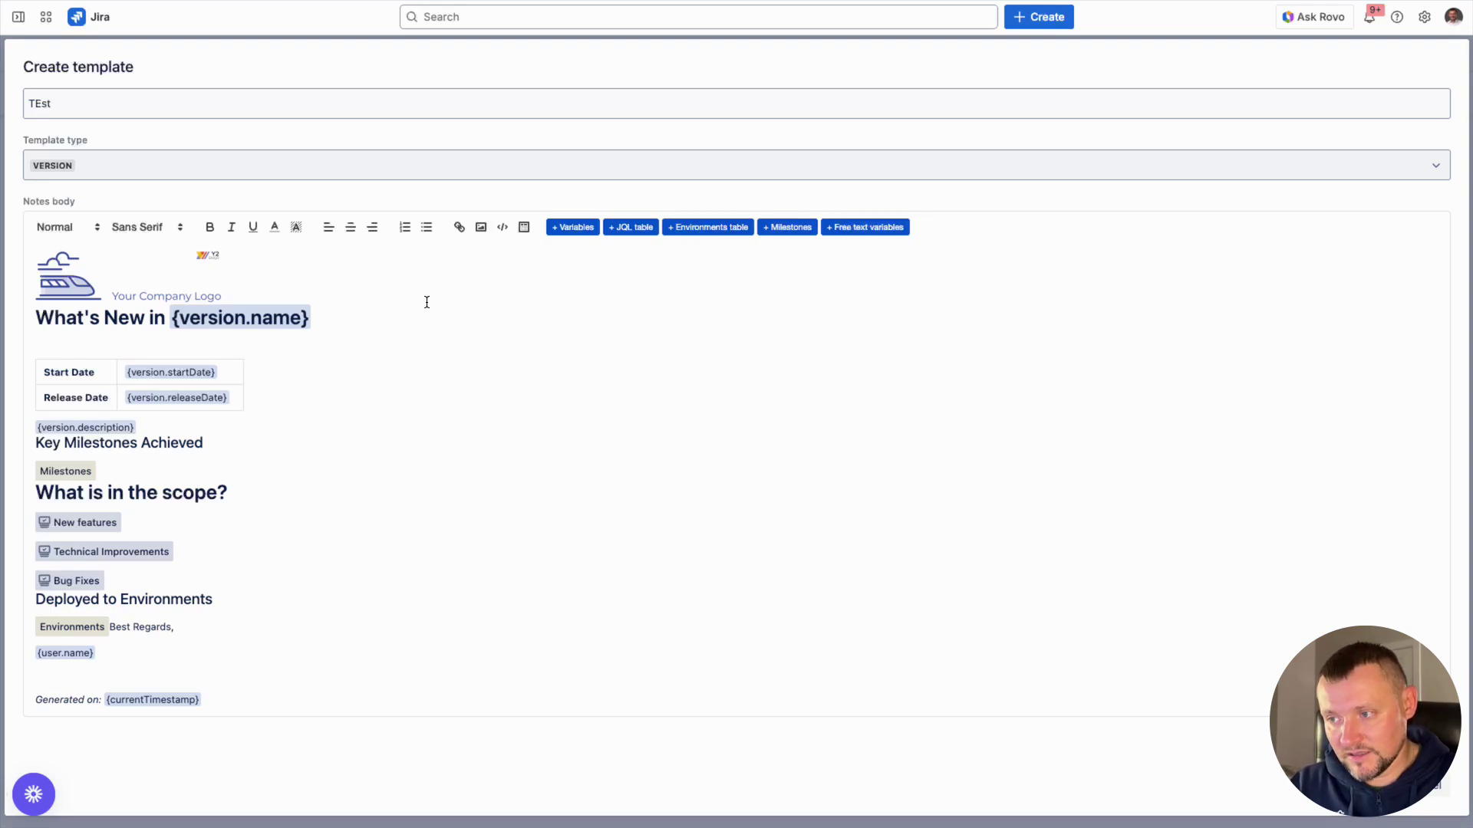
pyautogui.press('Return')
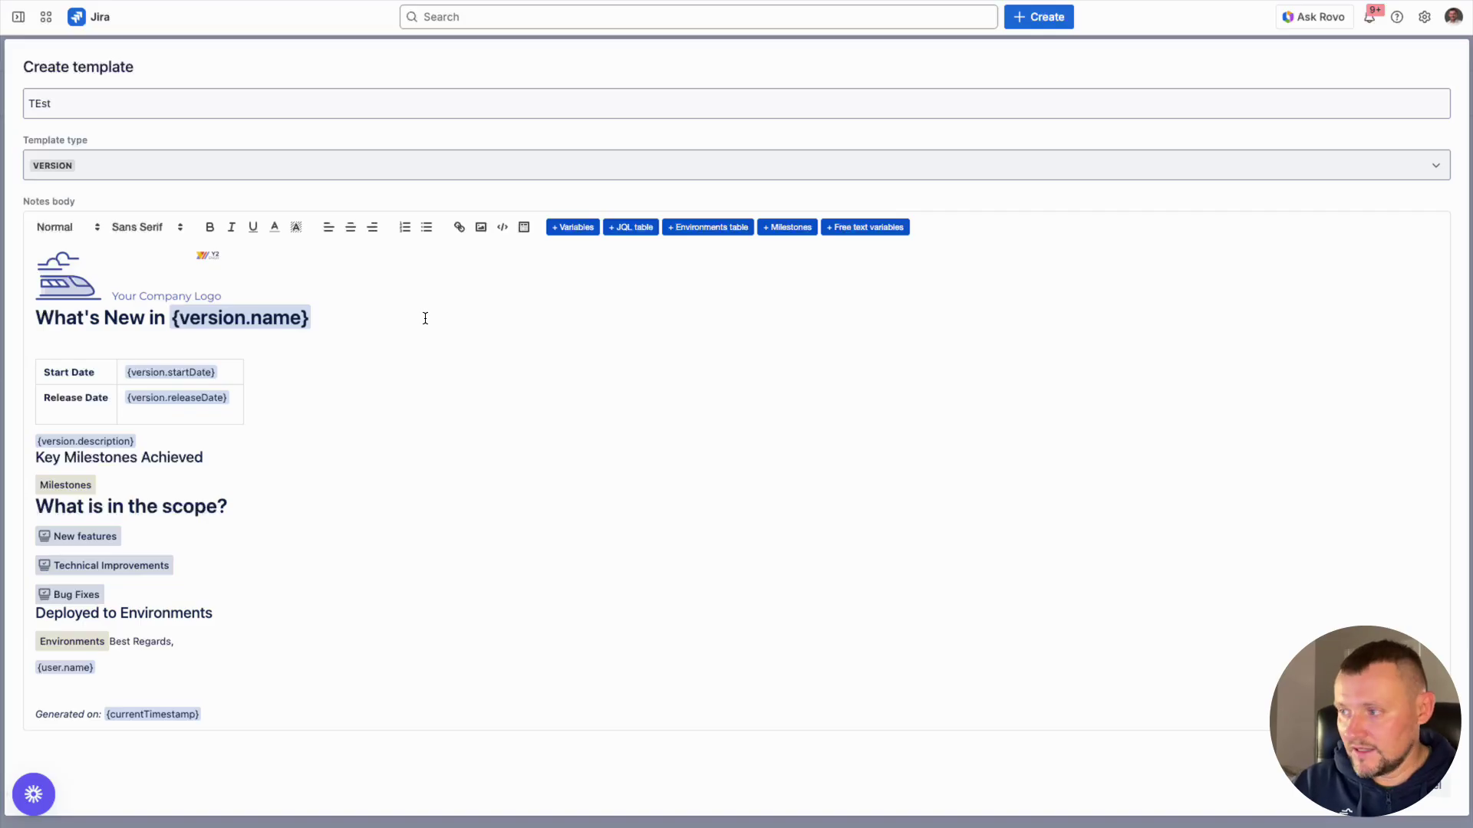
pyautogui.click(883, 227)
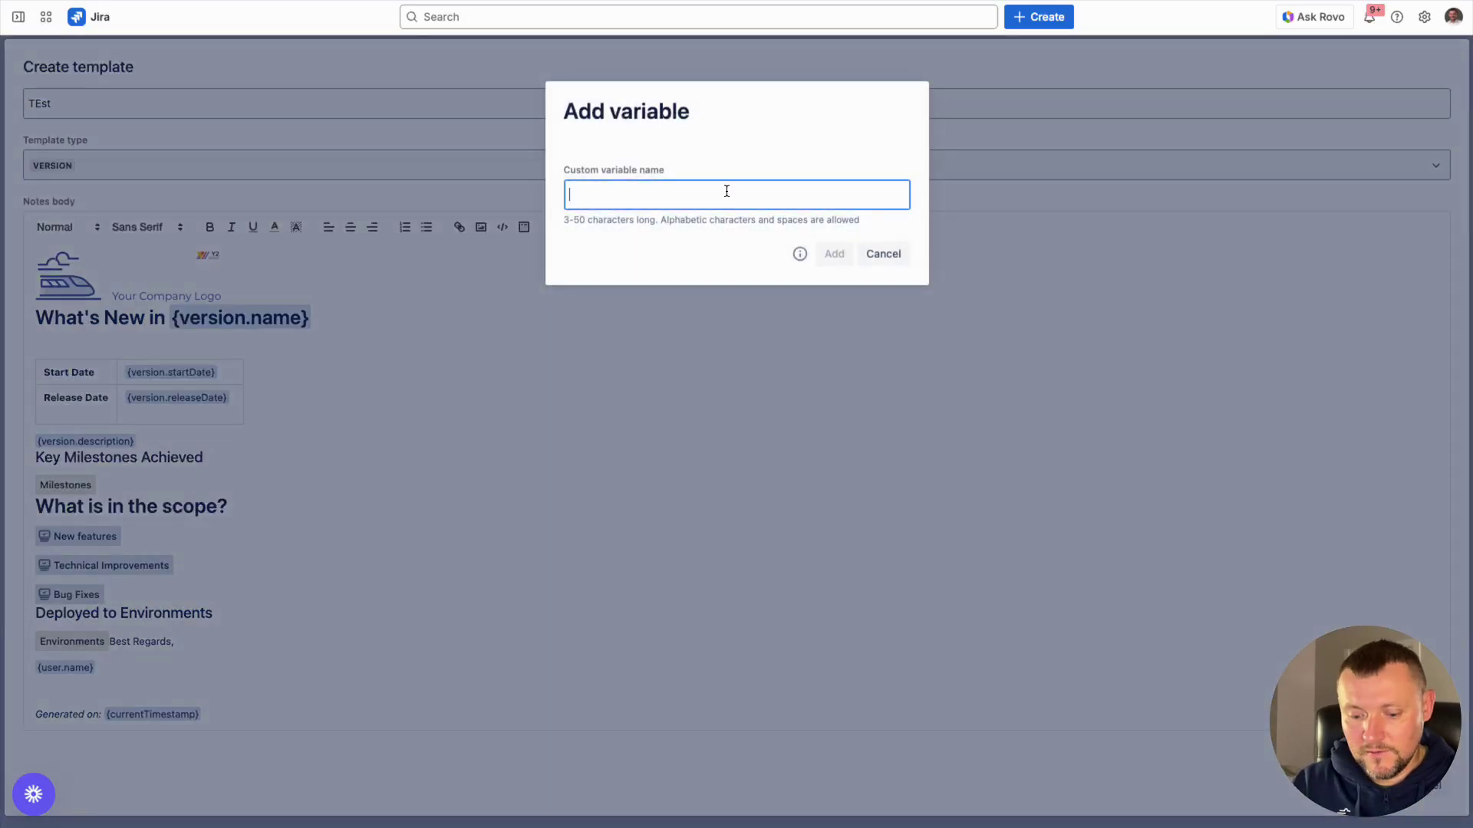
pyautogui.write('Free Test')
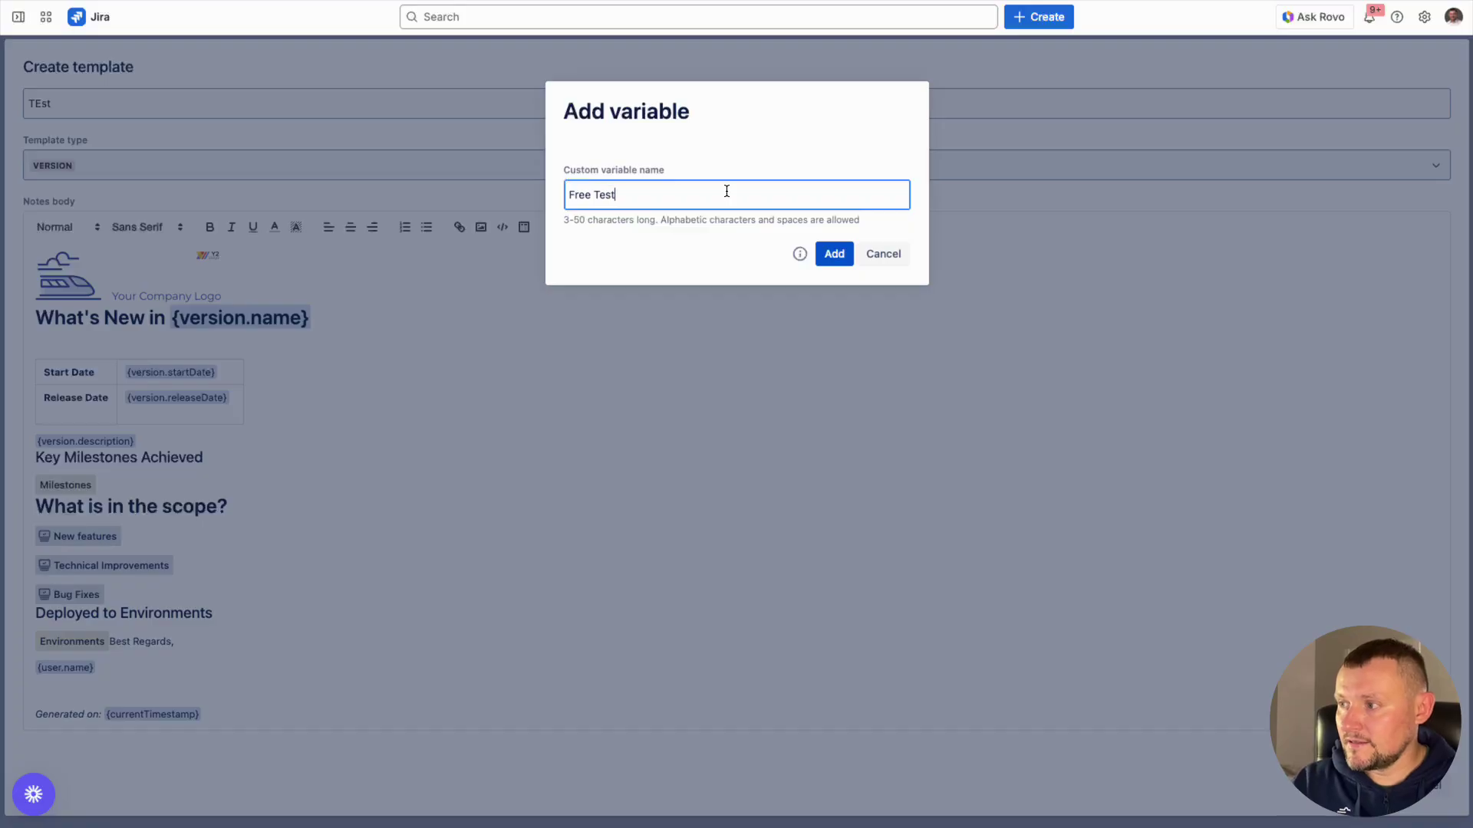
pyautogui.press('BackSpace')
pyautogui.press('BackSpace')
pyautogui.write('xt')
pyautogui.click(815, 254)
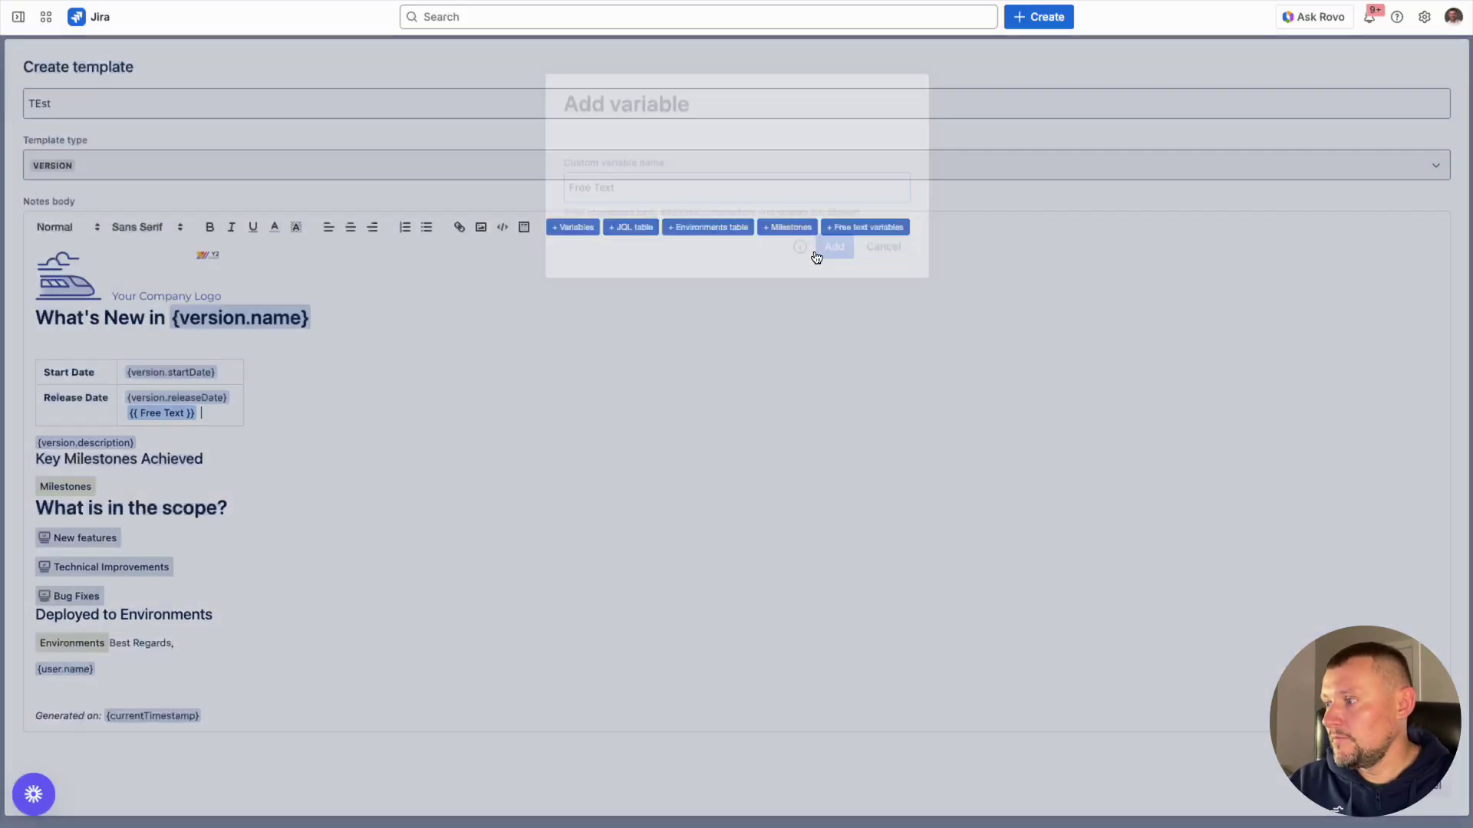
# Step: Open the New features table for editing and examine its JQL query, Group by options and layout choices
pyautogui.click(89, 537)
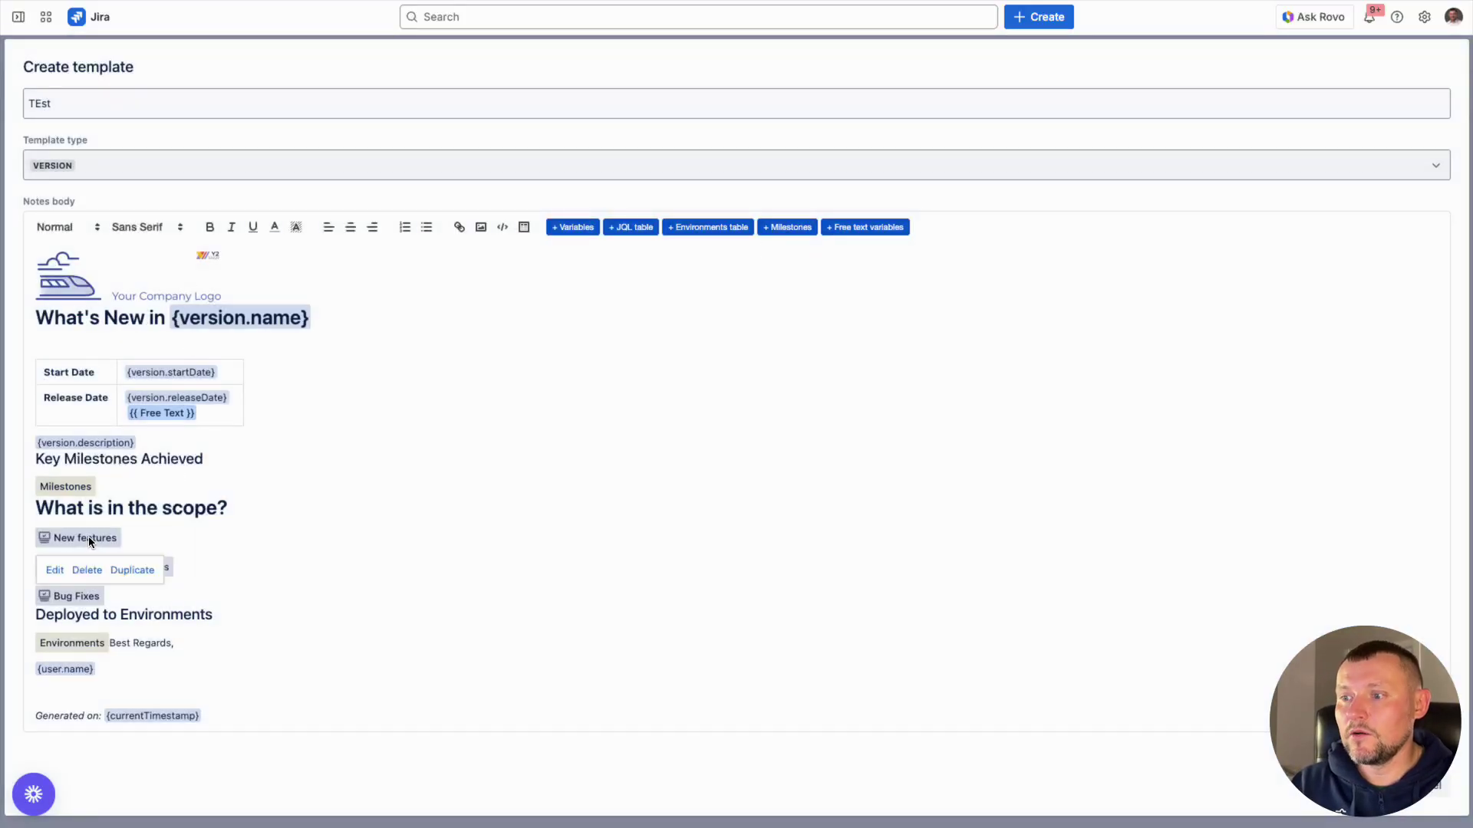
pyautogui.click(54, 569)
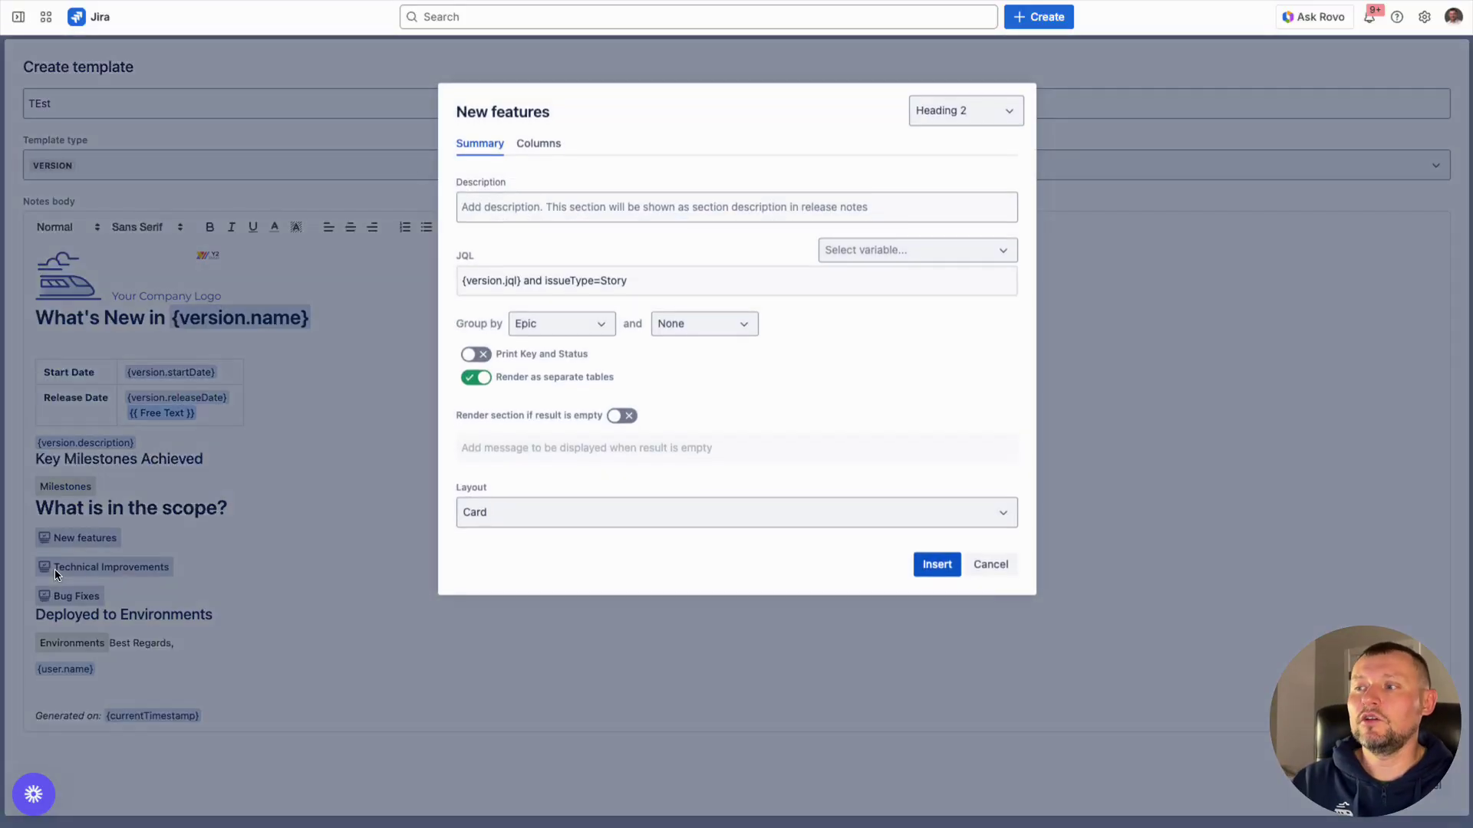
pyautogui.click(516, 280)
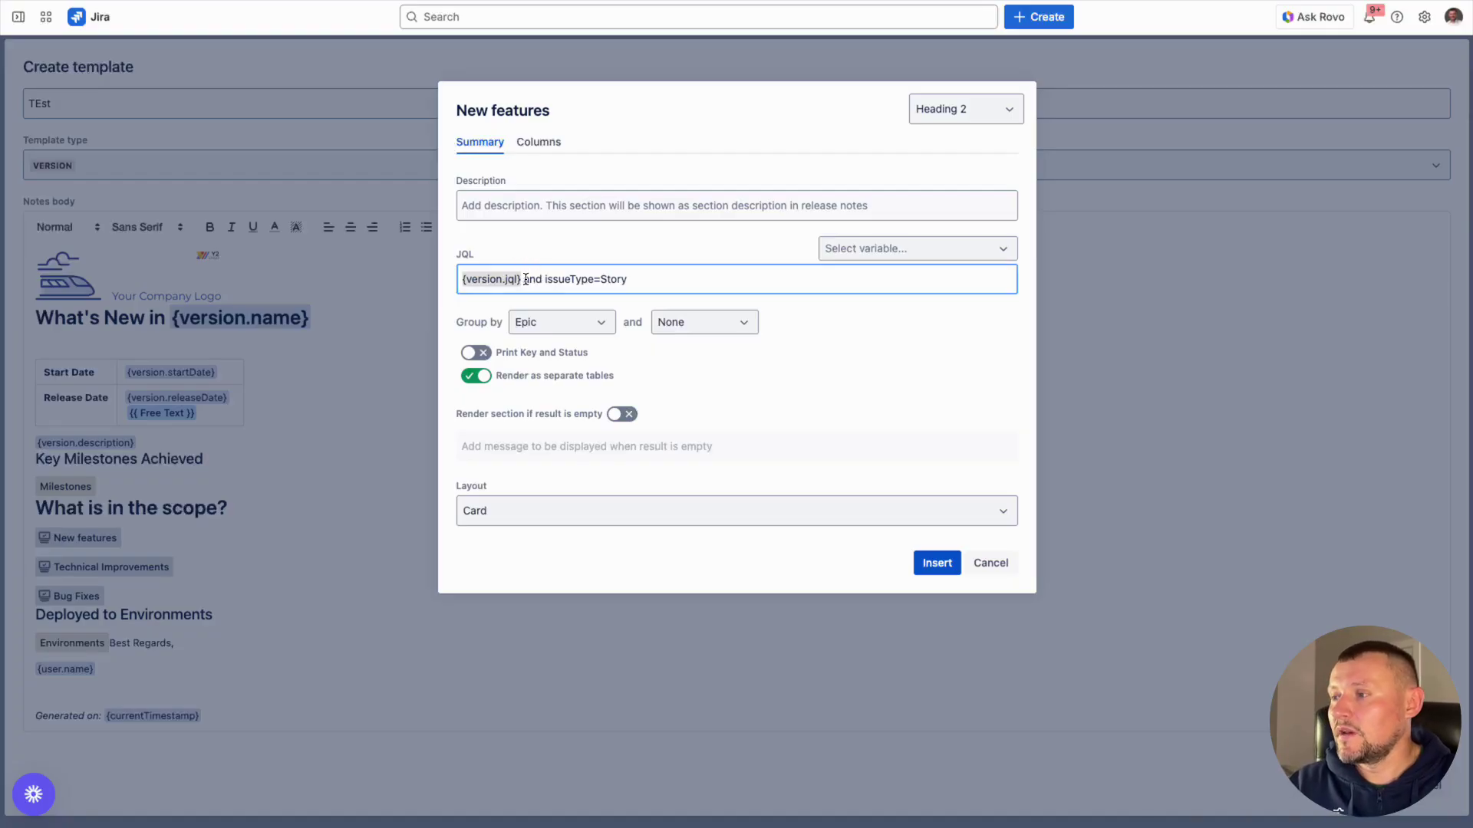
pyautogui.moveTo(523, 280); pyautogui.dragTo(637, 281)
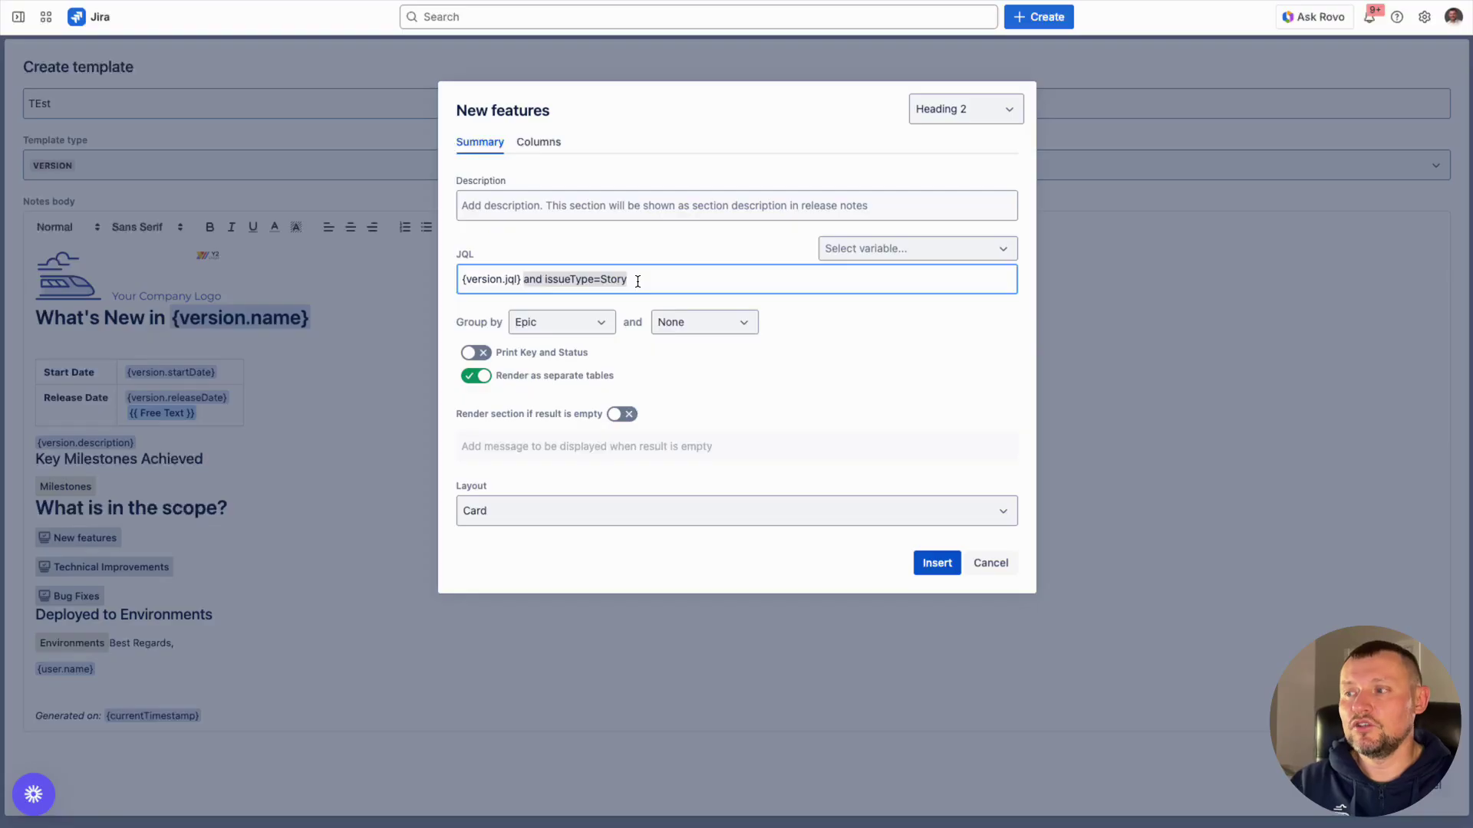
pyautogui.click(539, 332)
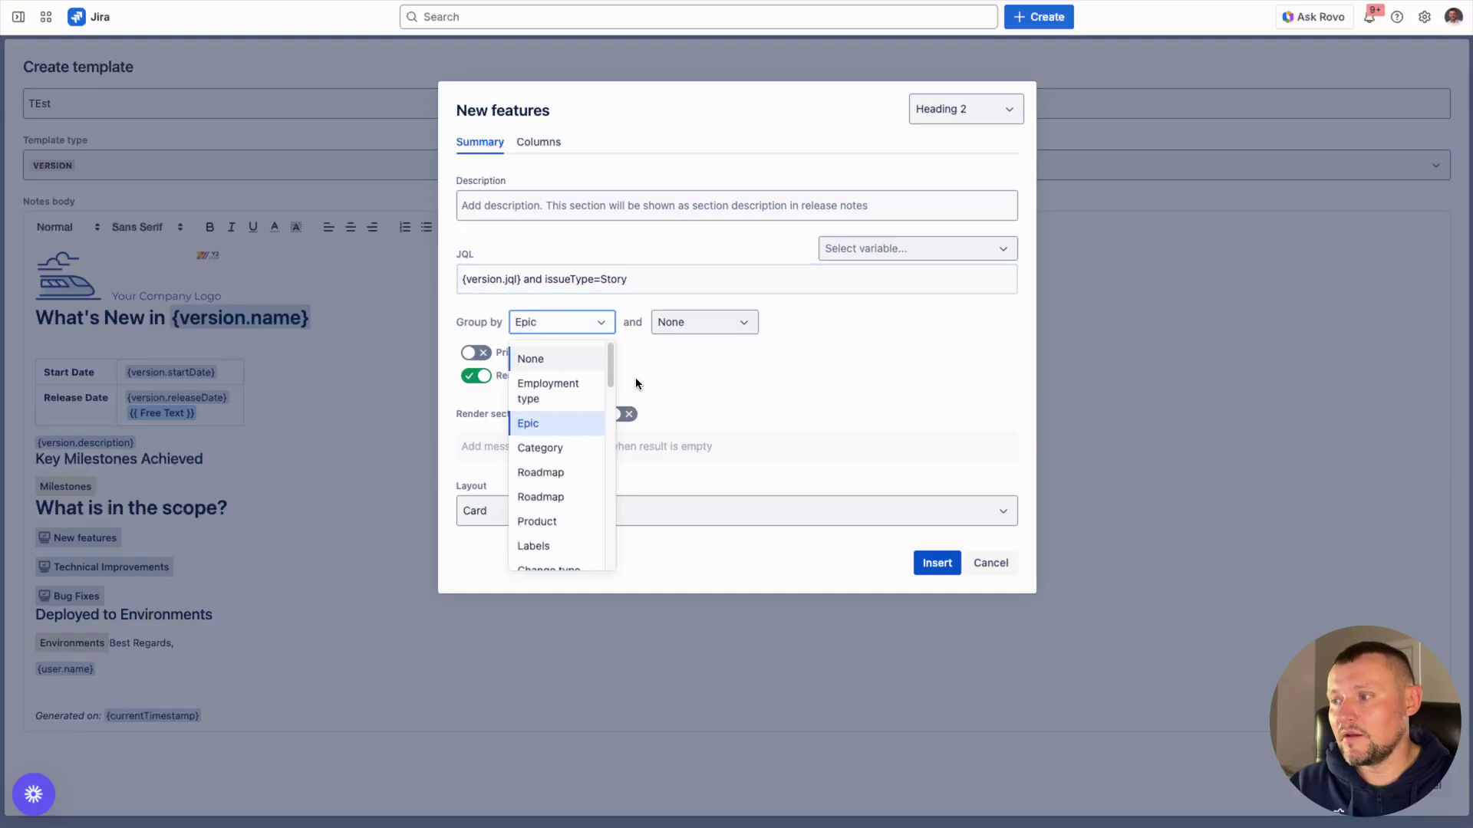
pyautogui.click(674, 348)
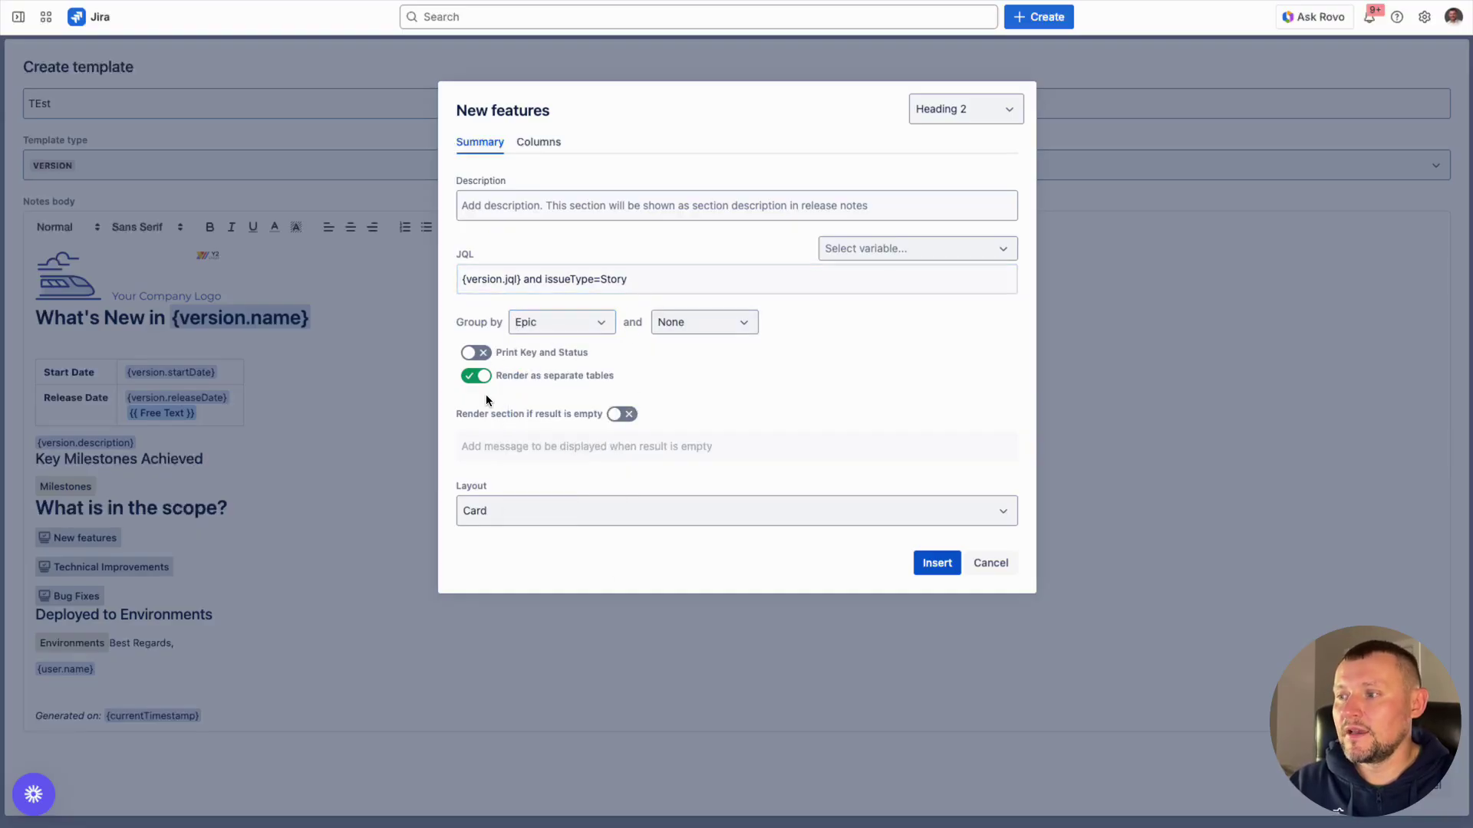
pyautogui.click(479, 512)
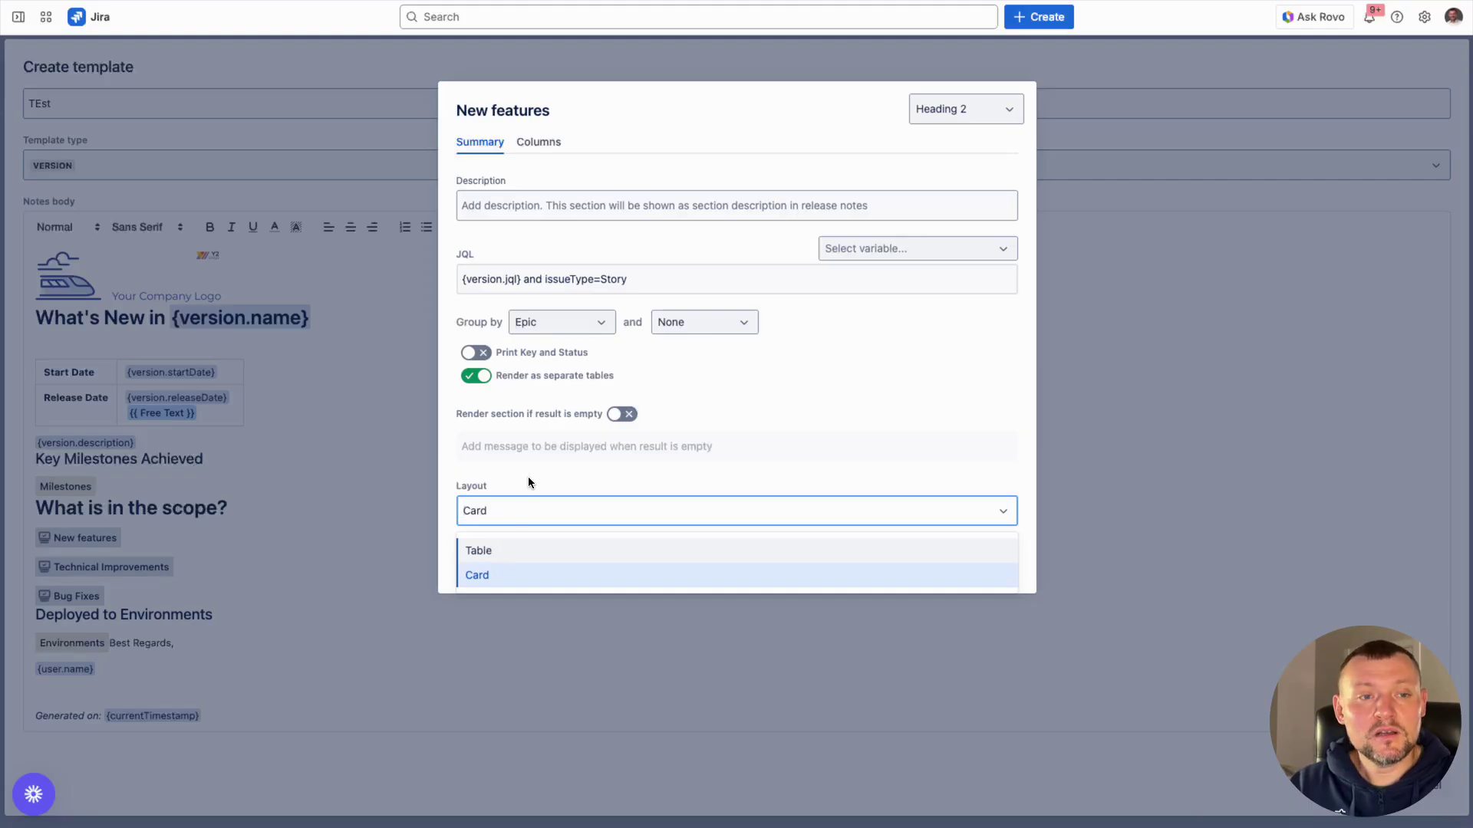
# Step: Examine the New features table's columns, the fields available to add, and the rendering options for the Summary field
pyautogui.click(539, 142)
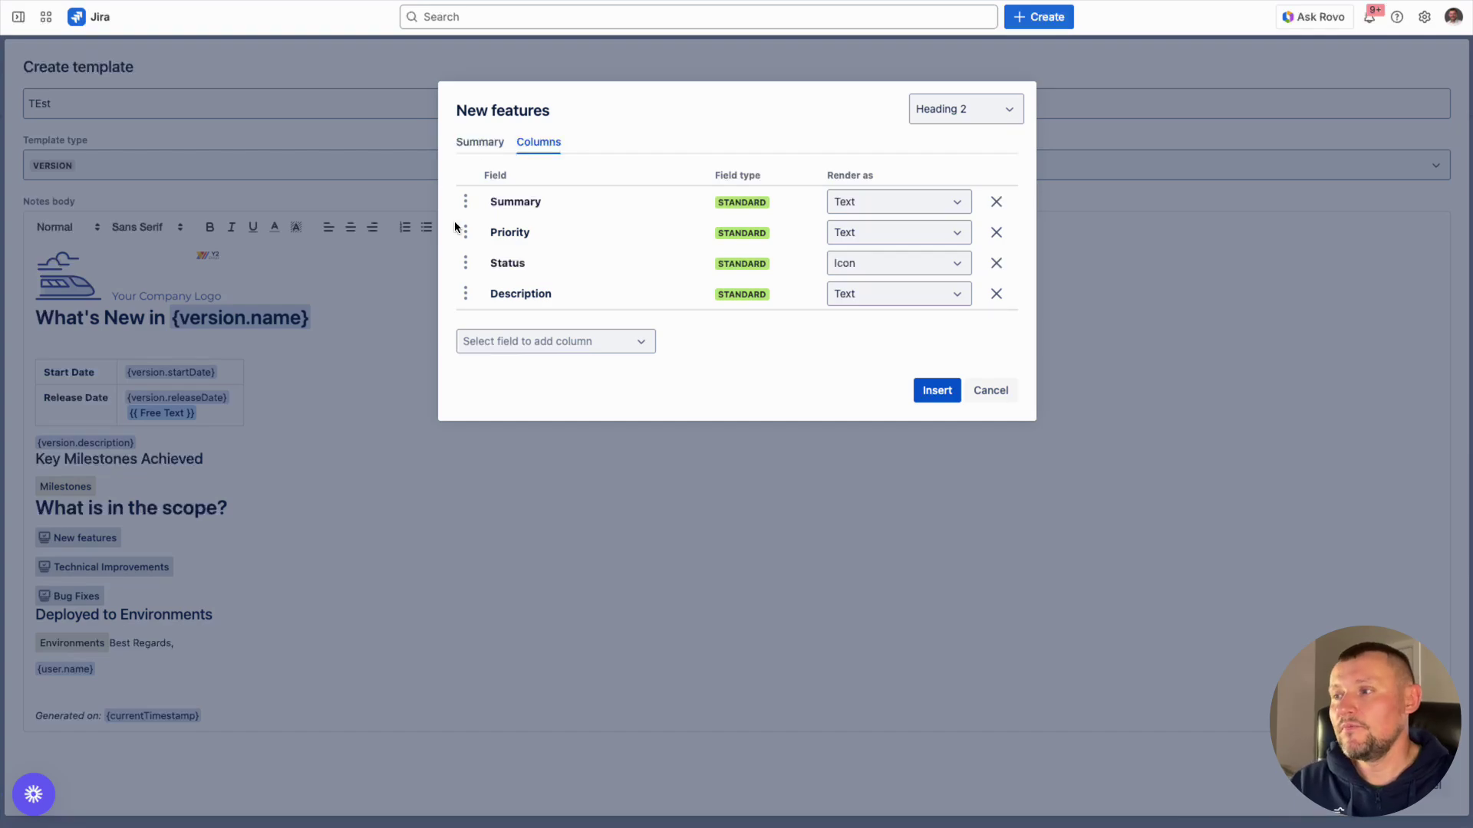
pyautogui.click(527, 343)
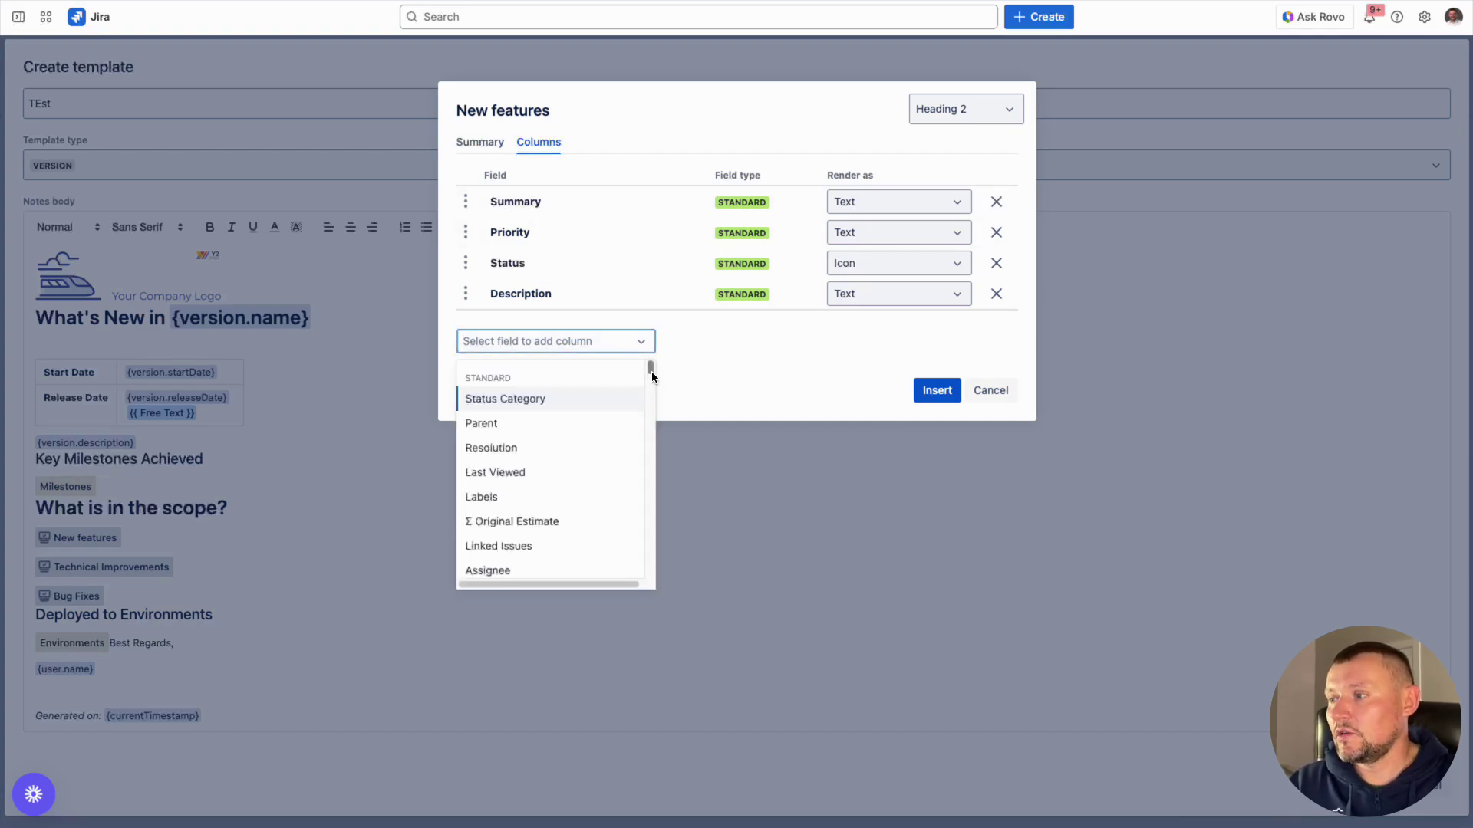
pyautogui.moveTo(650, 367); pyautogui.dragTo(558, 429)
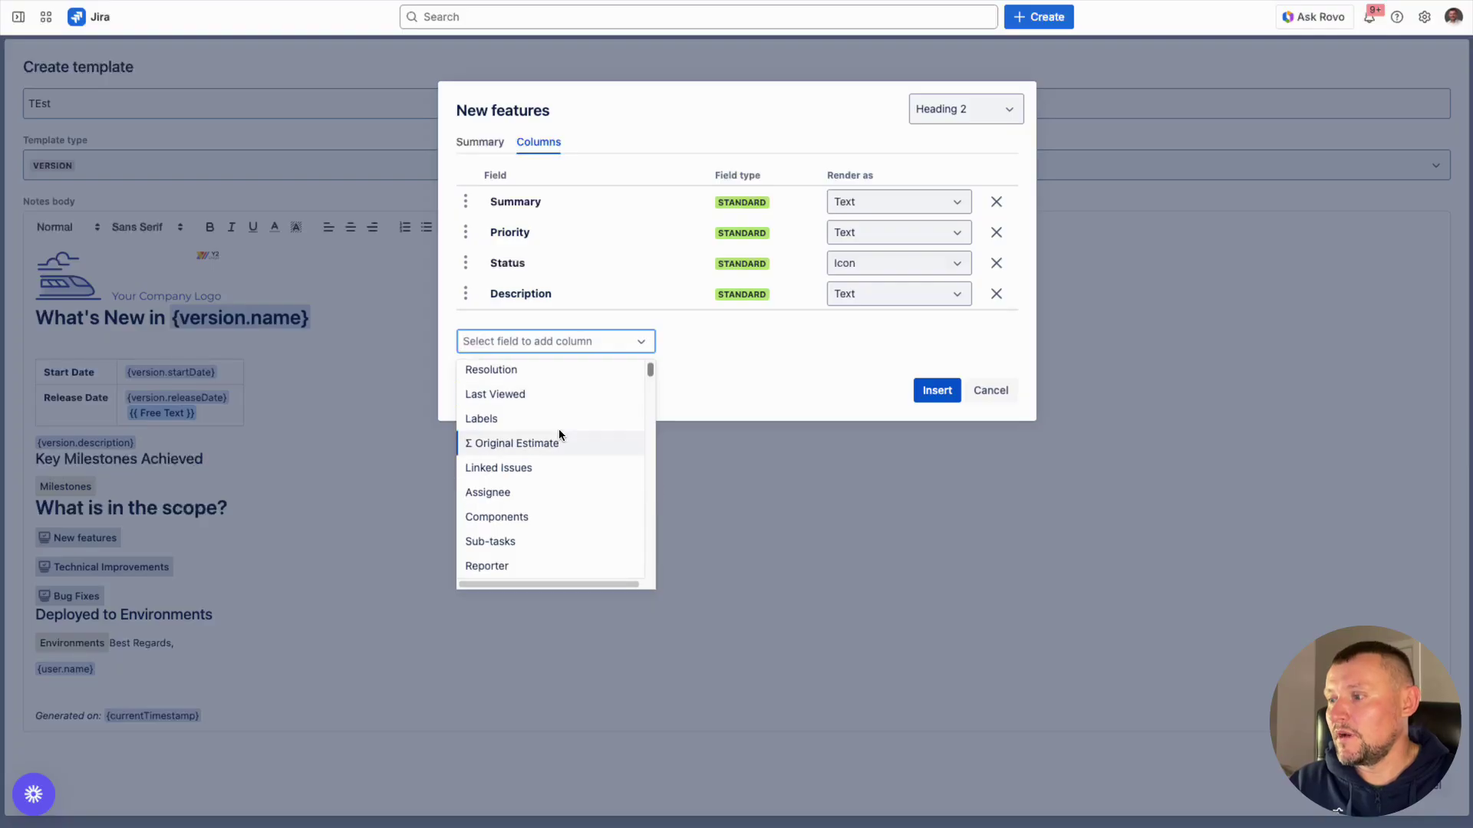
pyautogui.click(825, 289)
pyautogui.click(880, 200)
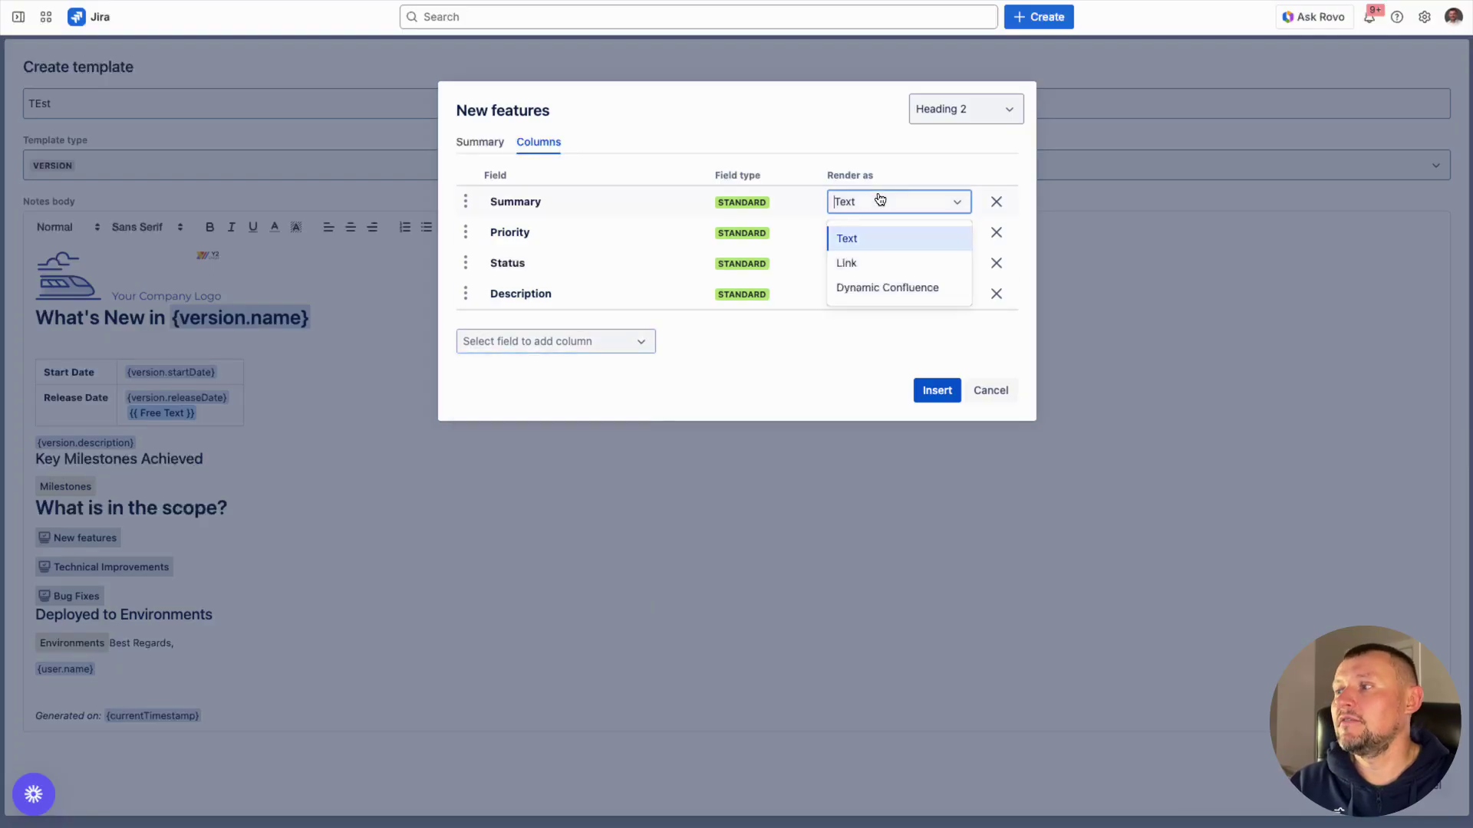
pyautogui.click(880, 200)
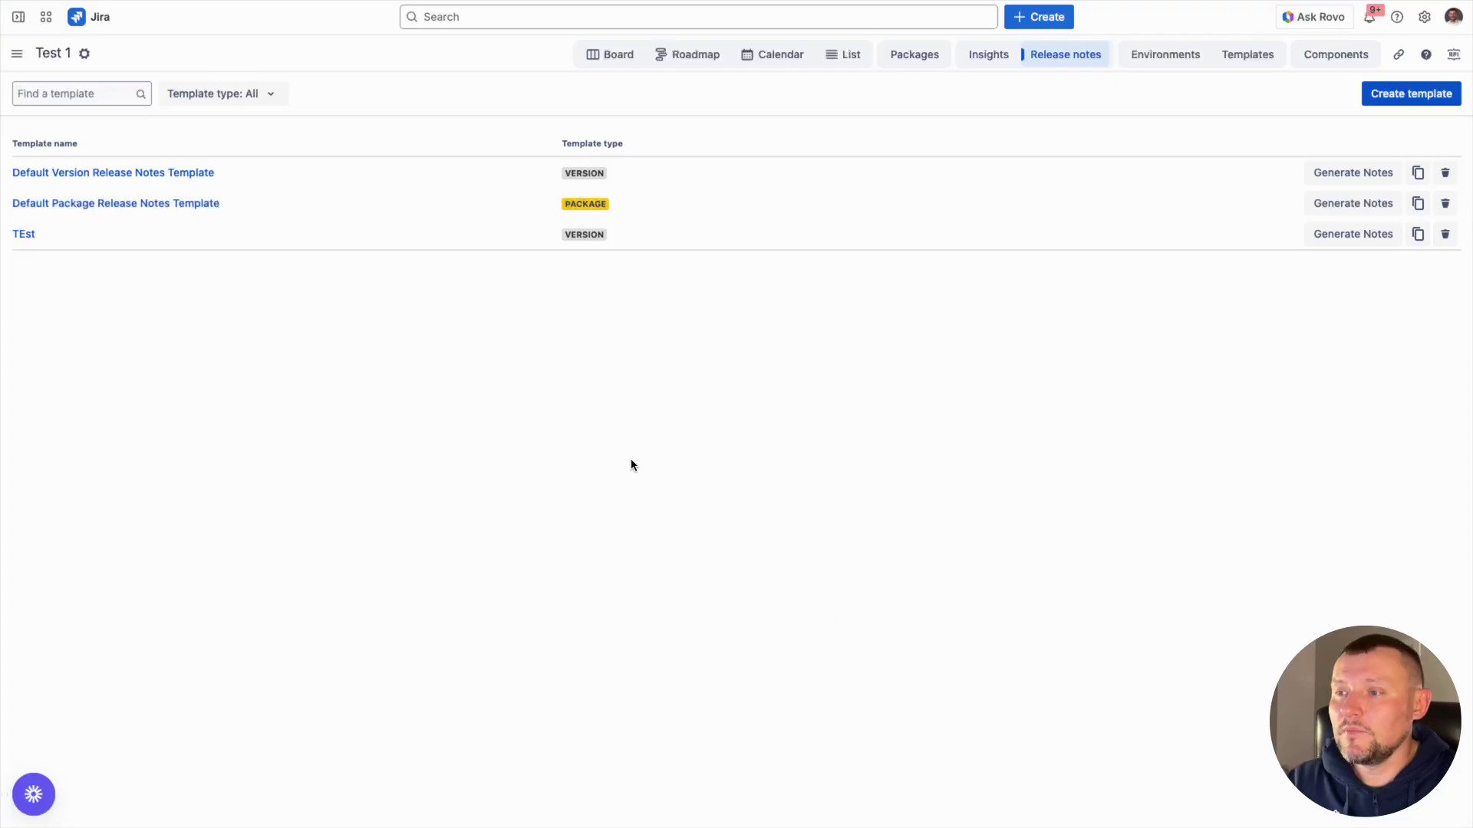
# Step: Generate release notes from the TEst template for Core Banking Version 2.0 and 3.0, with Free Text set to "Some text"
pyautogui.click(31, 237)
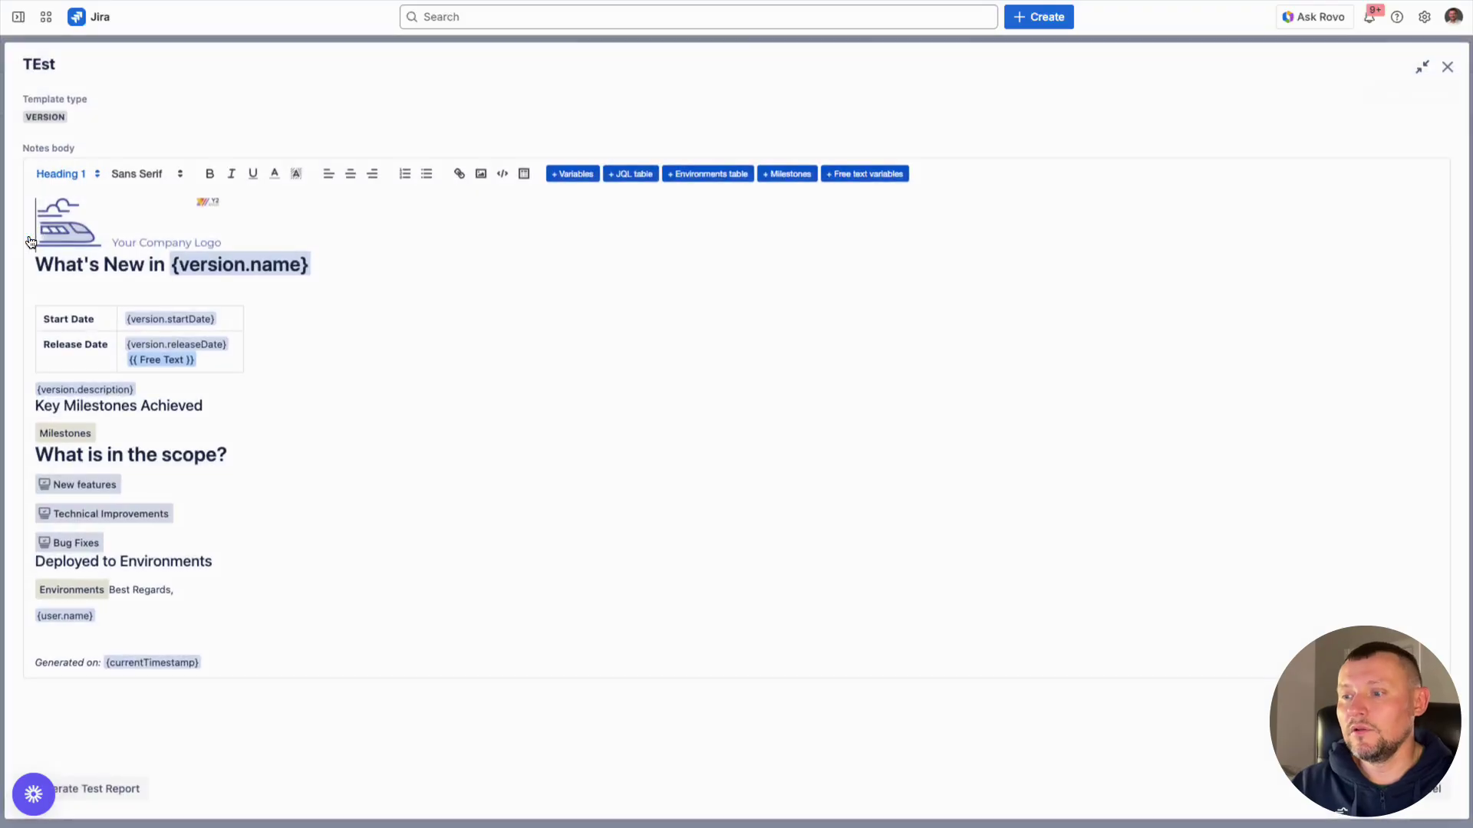
pyautogui.click(111, 787)
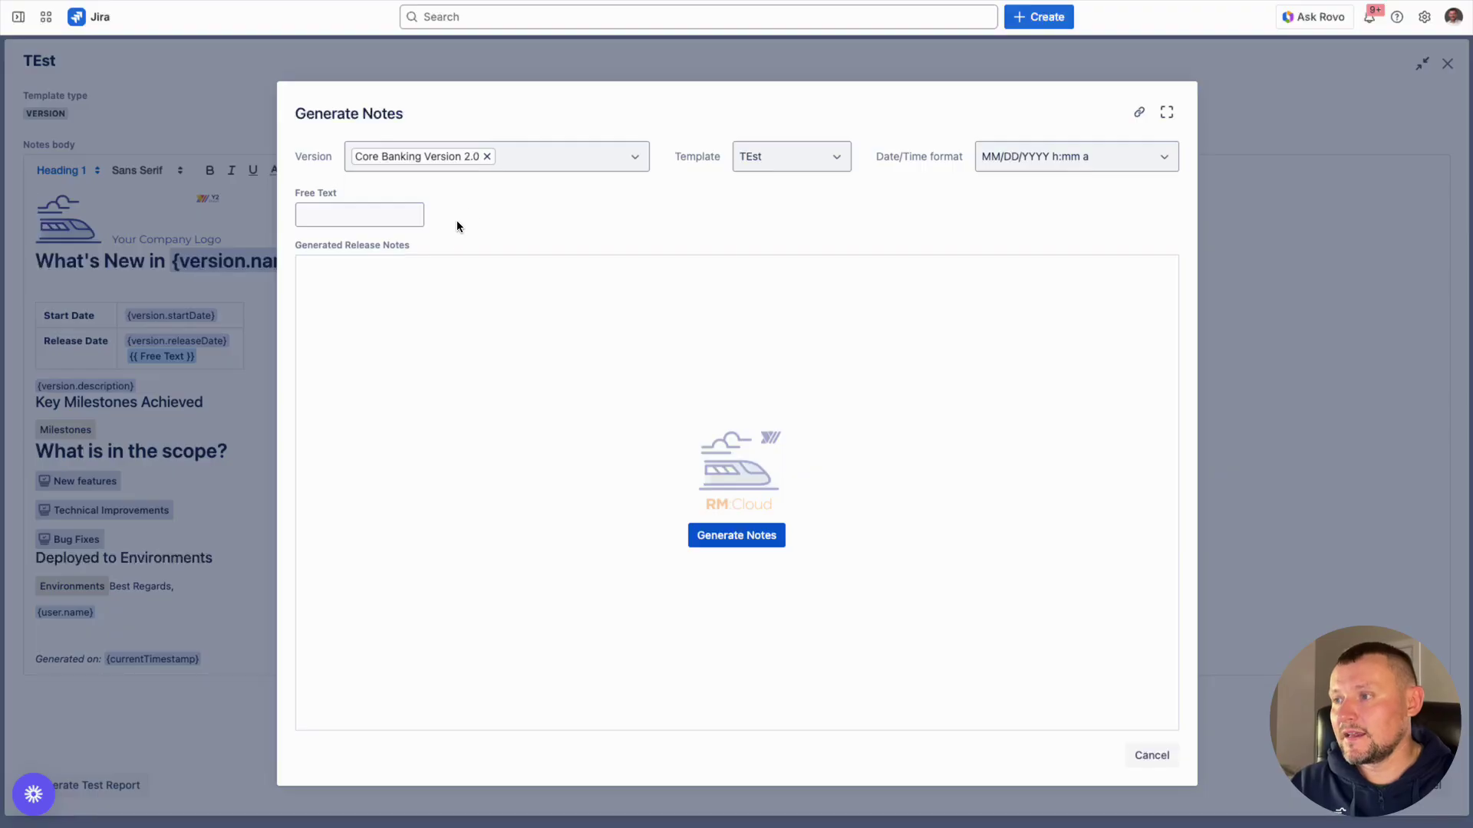
pyautogui.click(538, 155)
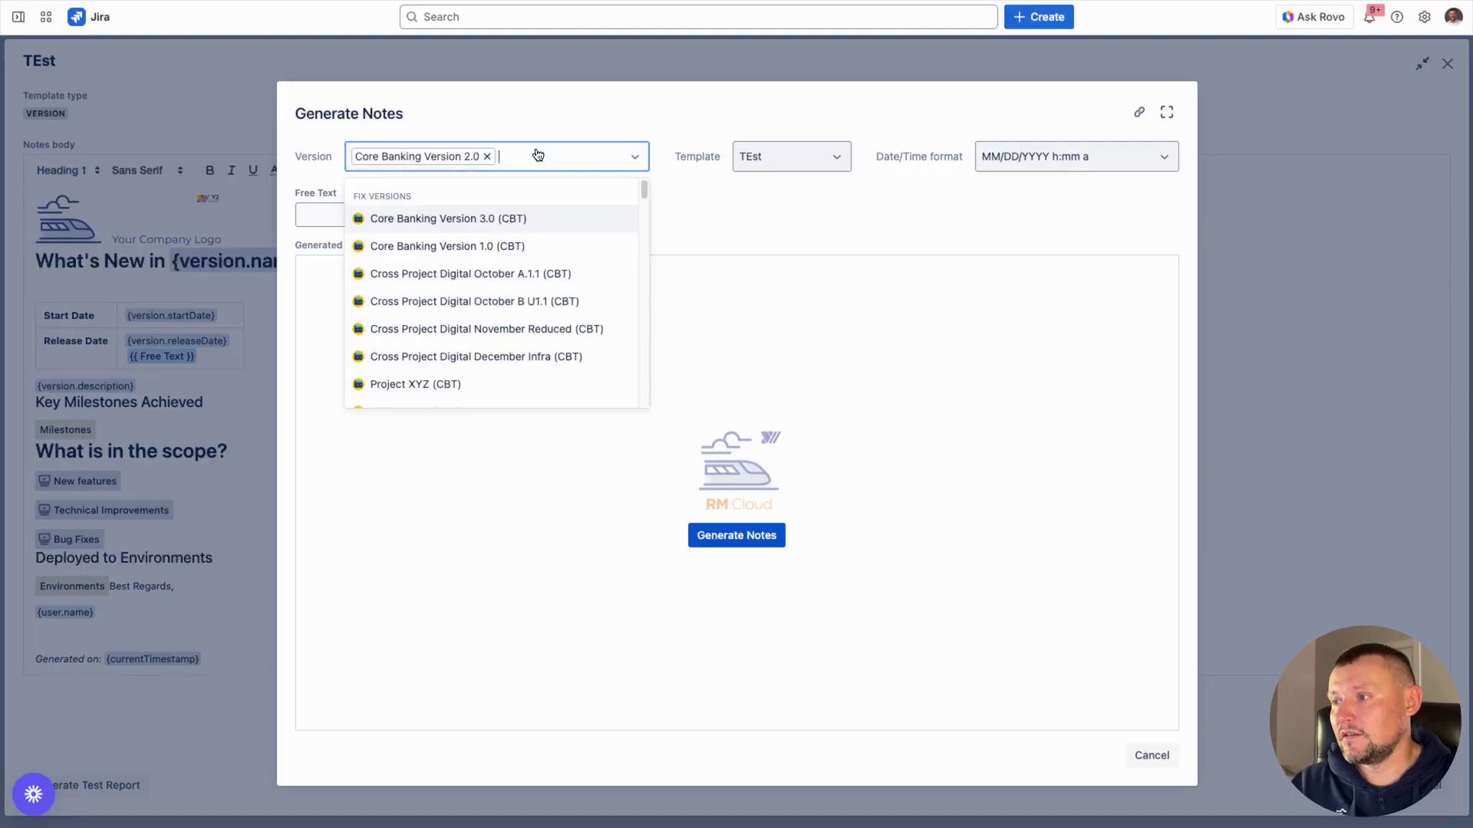
pyautogui.click(500, 218)
pyautogui.click(391, 220)
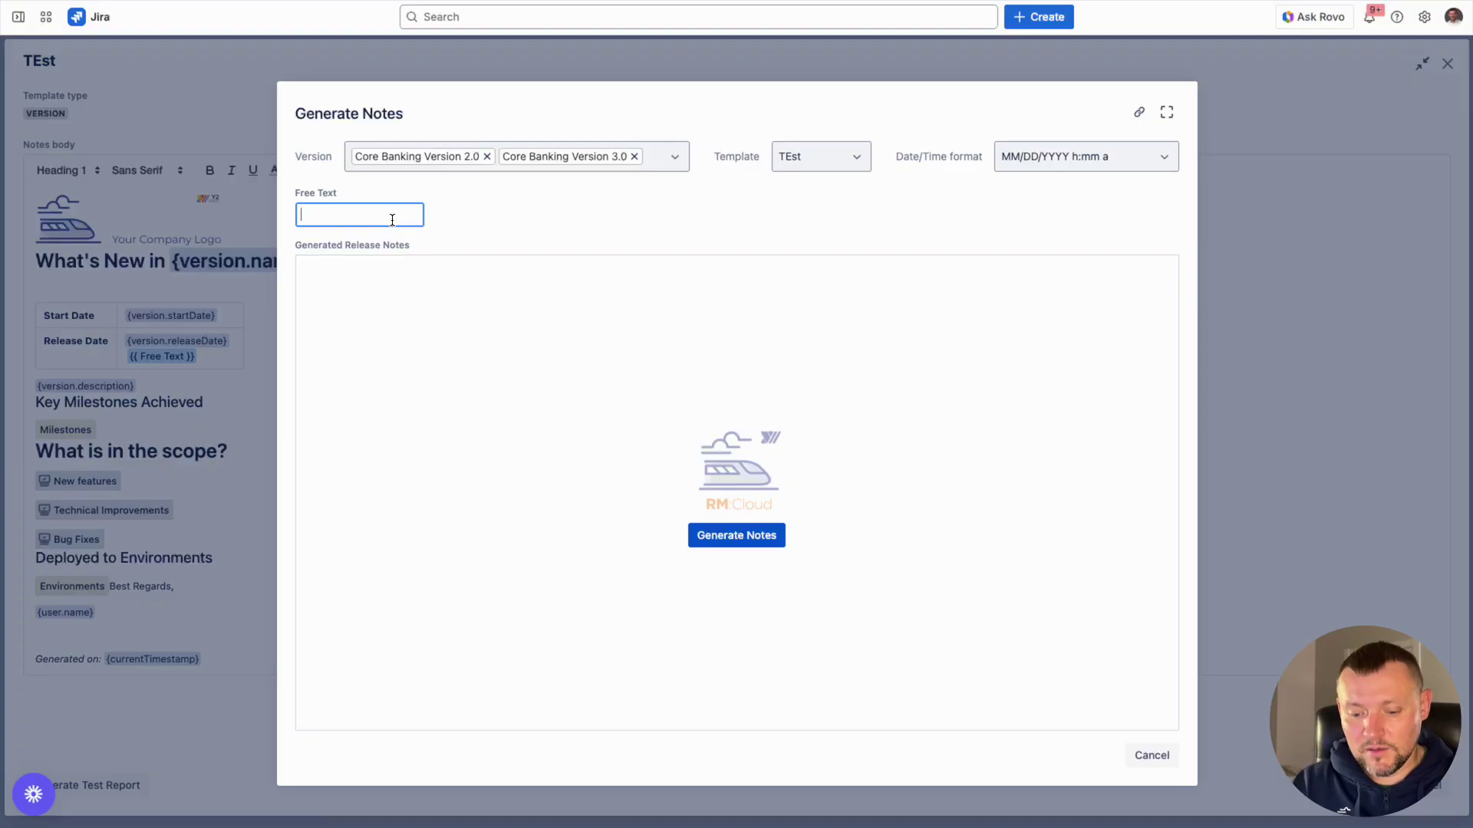
pyautogui.write('Some tex')
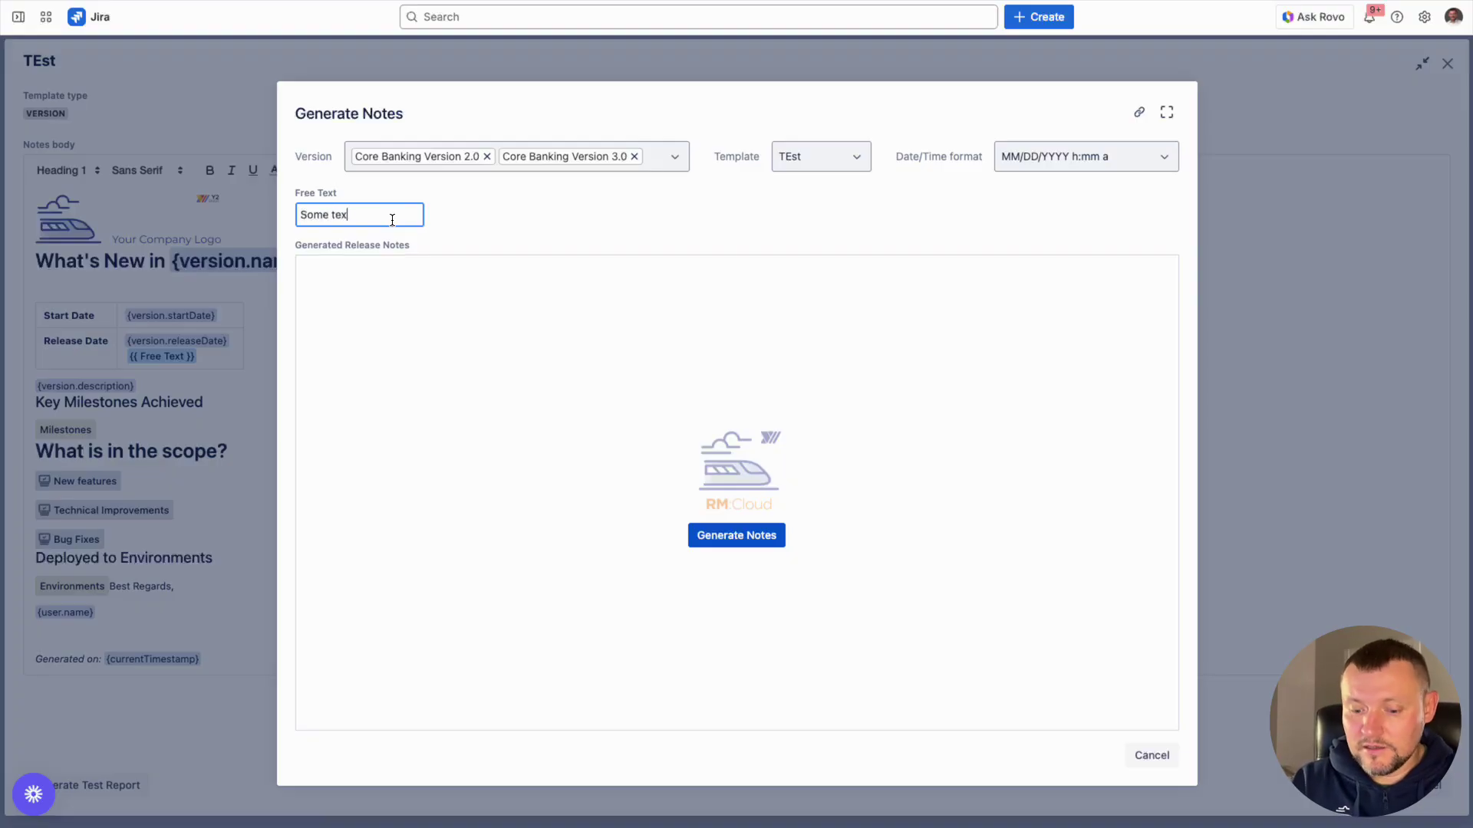
pyautogui.write('t')
pyautogui.click(766, 544)
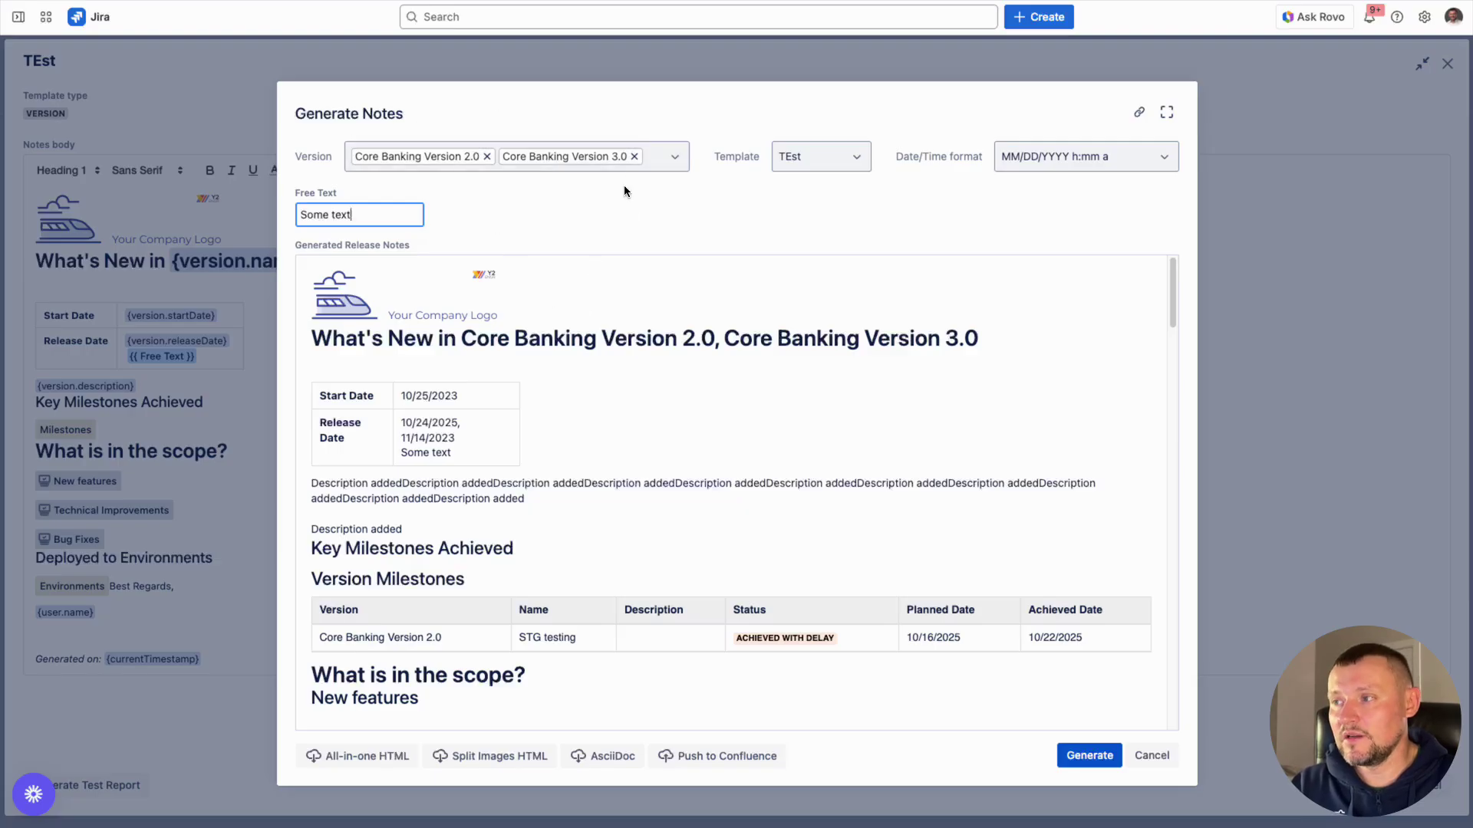
# Step: Review the generated release notes and export them as an all-in-one HTML file into the Downloads folder
pyautogui.scroll(-5, 578, 359)
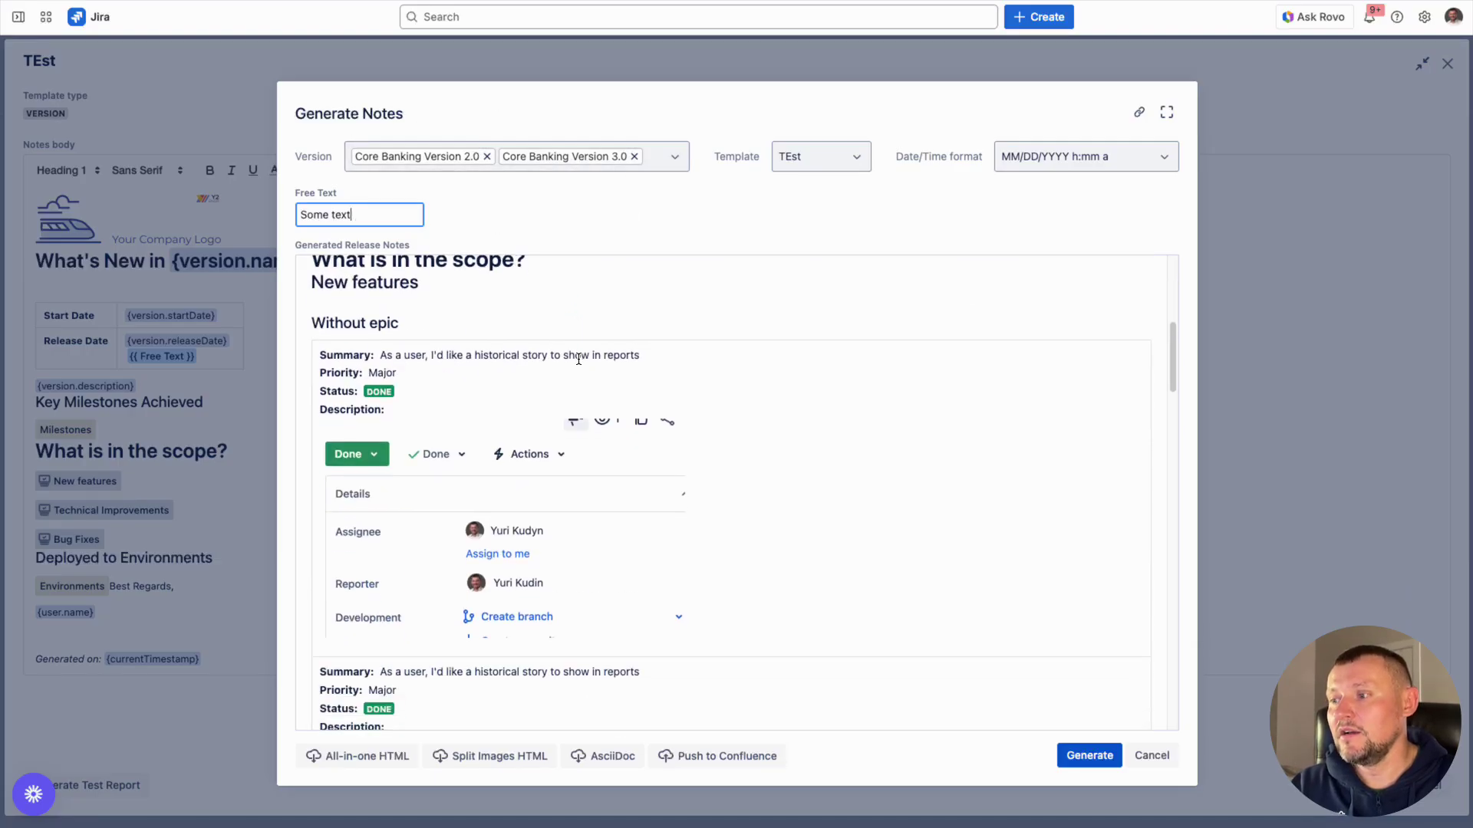
pyautogui.scroll(-15, 579, 358)
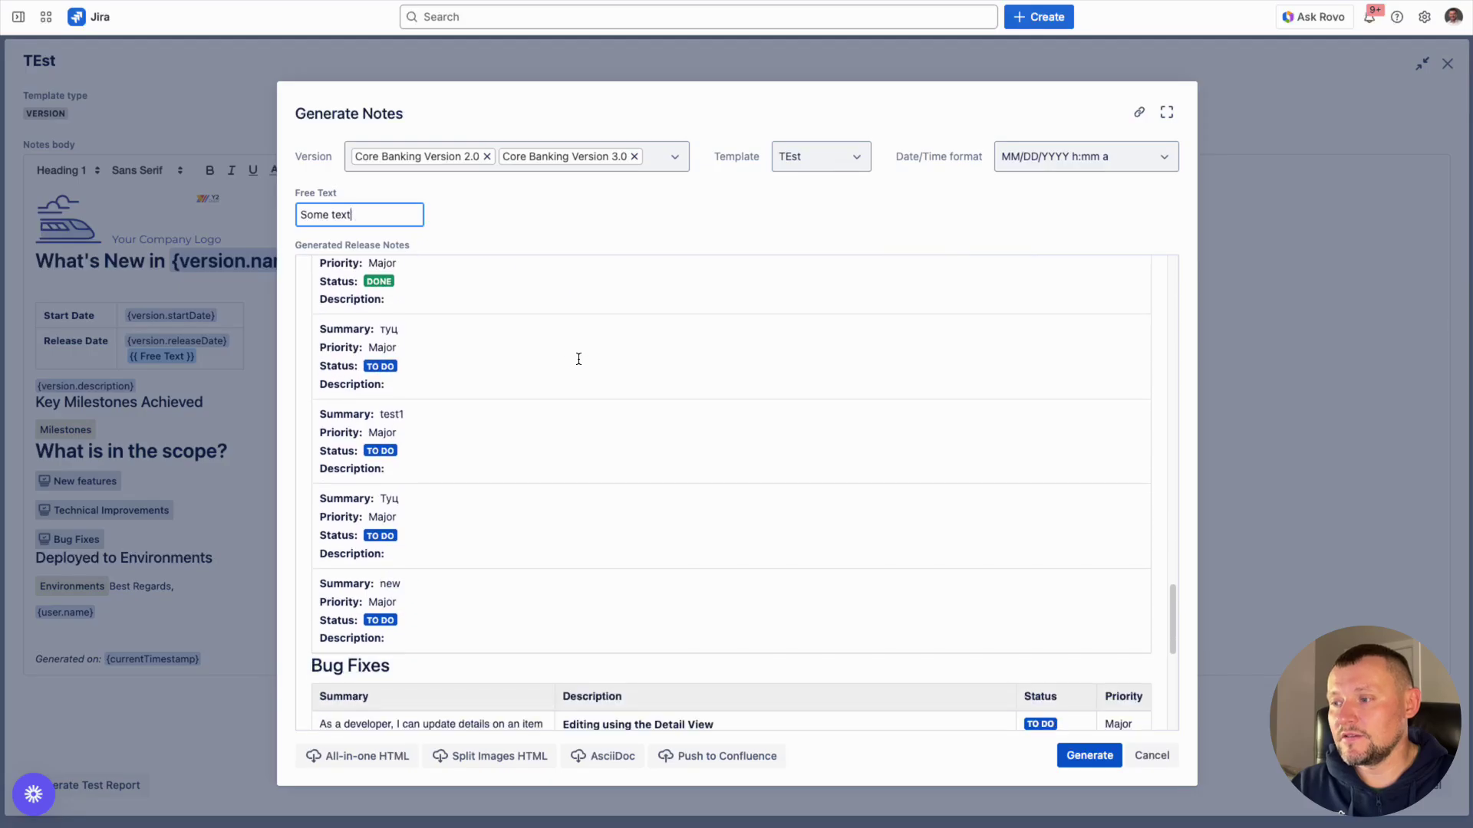
pyautogui.scroll(-10, 579, 358)
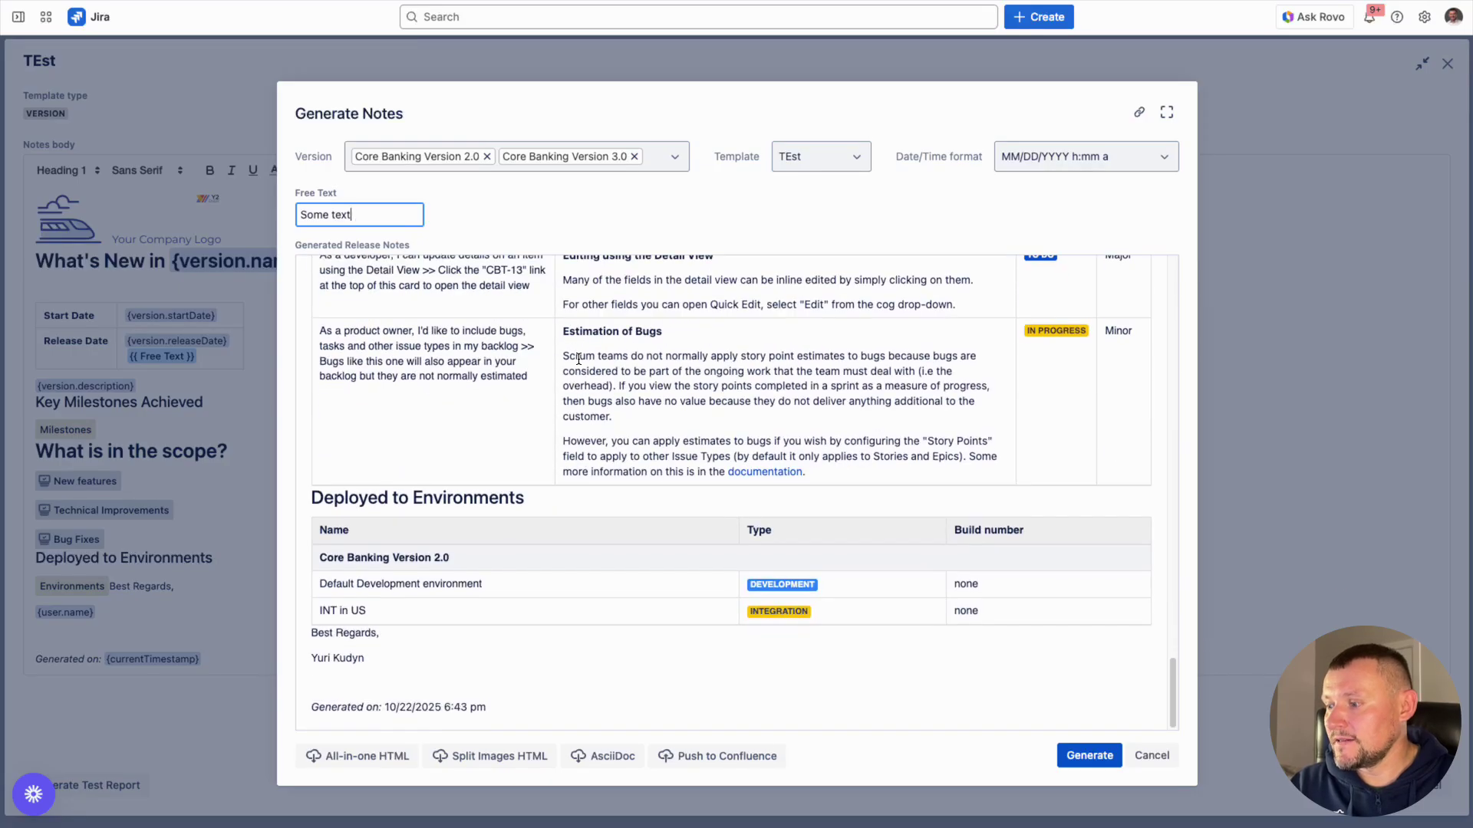
pyautogui.scroll(12, 579, 358)
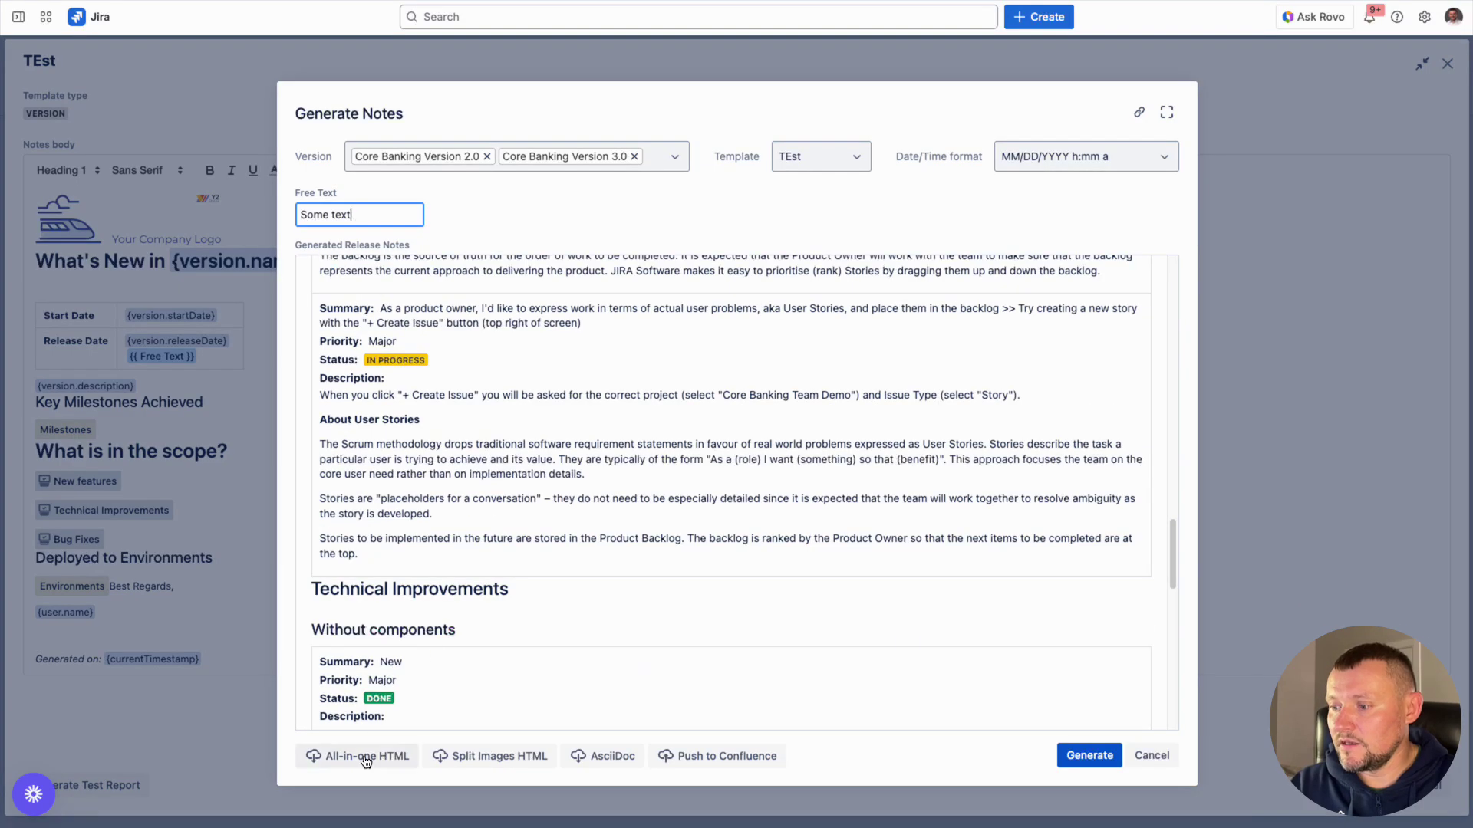
pyautogui.click(366, 758)
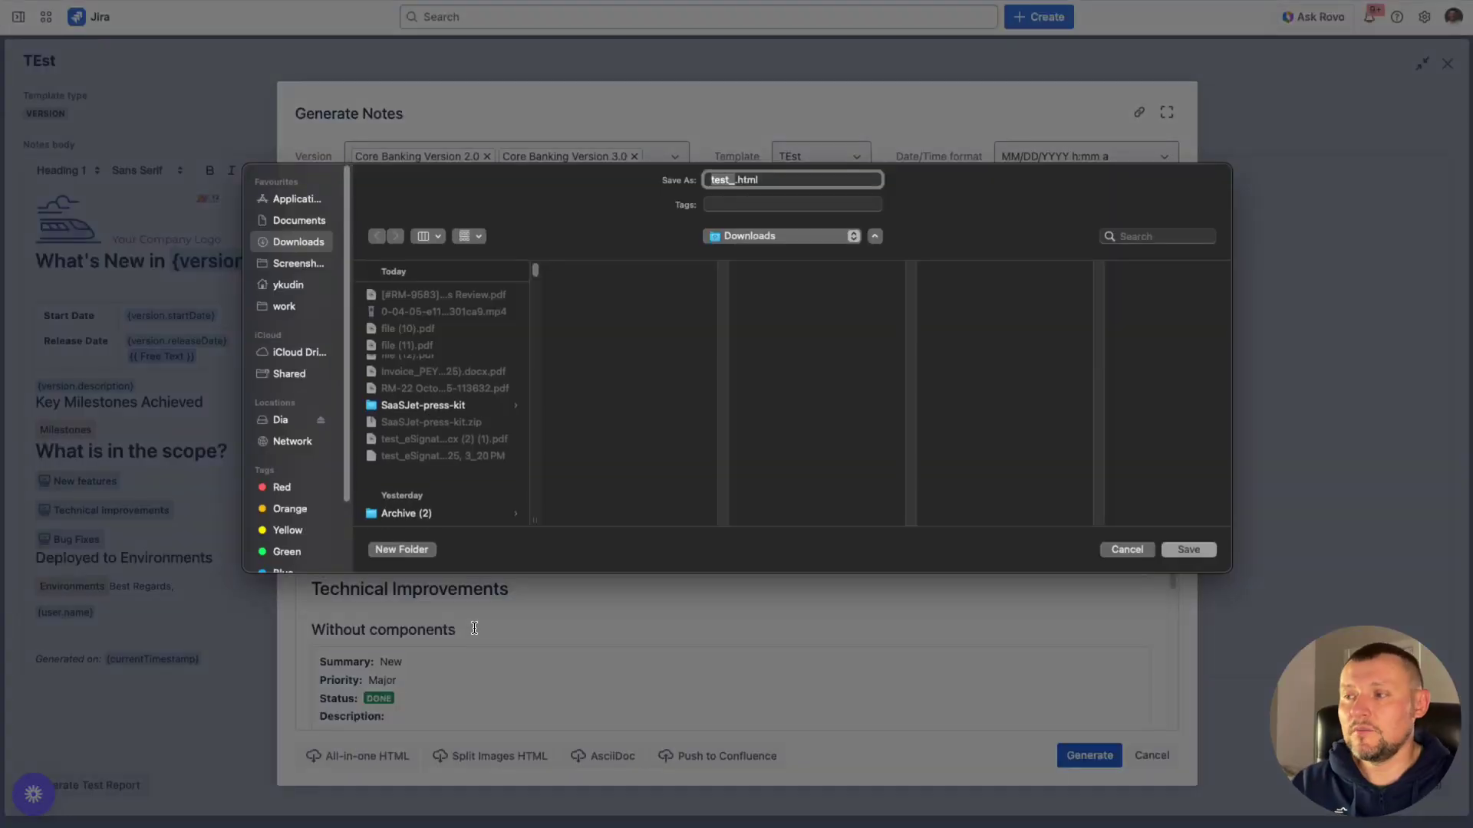
pyautogui.click(1188, 550)
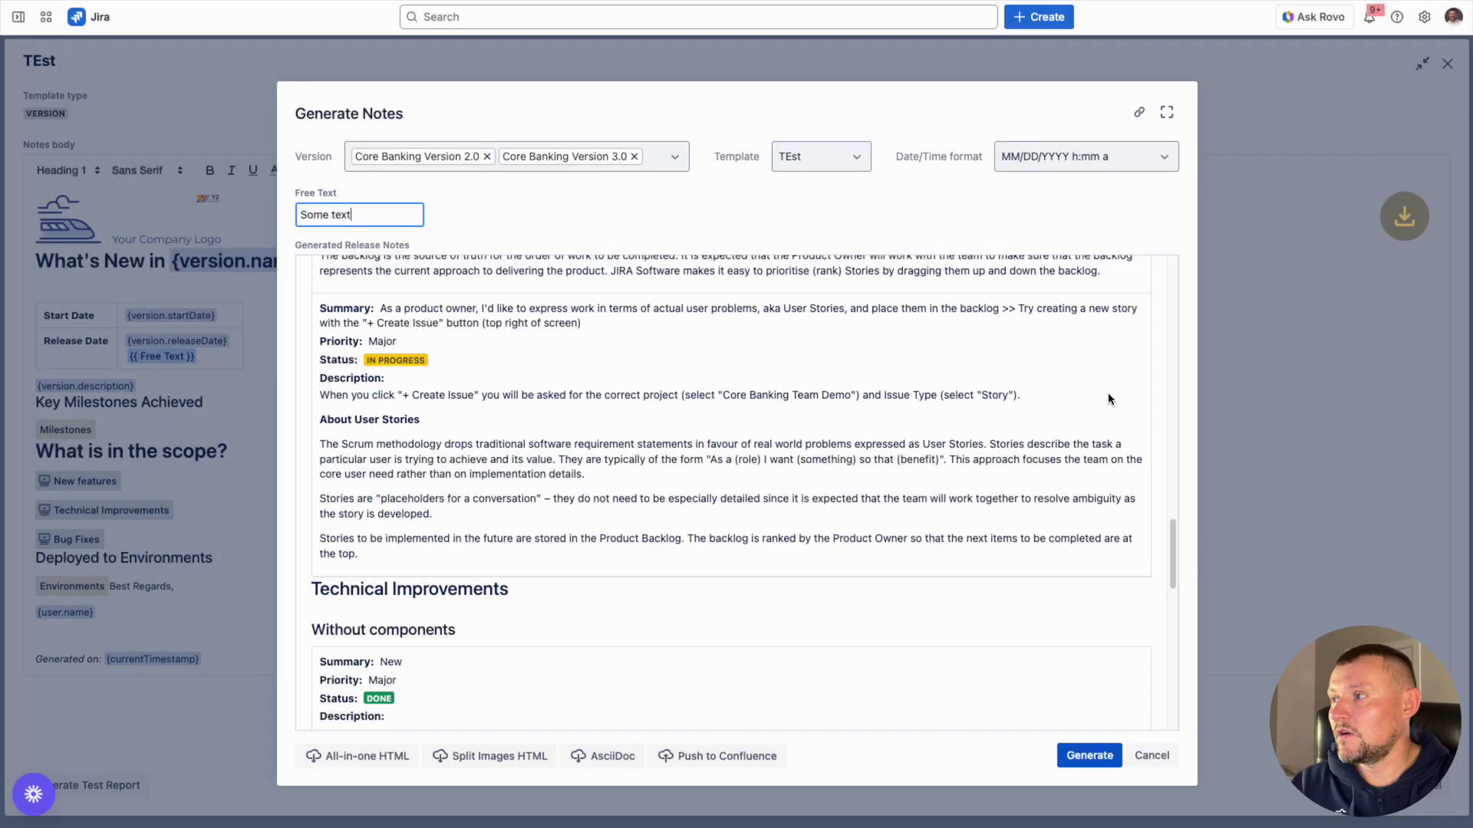
# Step: Open the exported HTML release notes, review their content and the print preview for saving as PDF, and close the file
pyautogui.click(1296, 40)
pyautogui.scroll(-15, 779, 217)
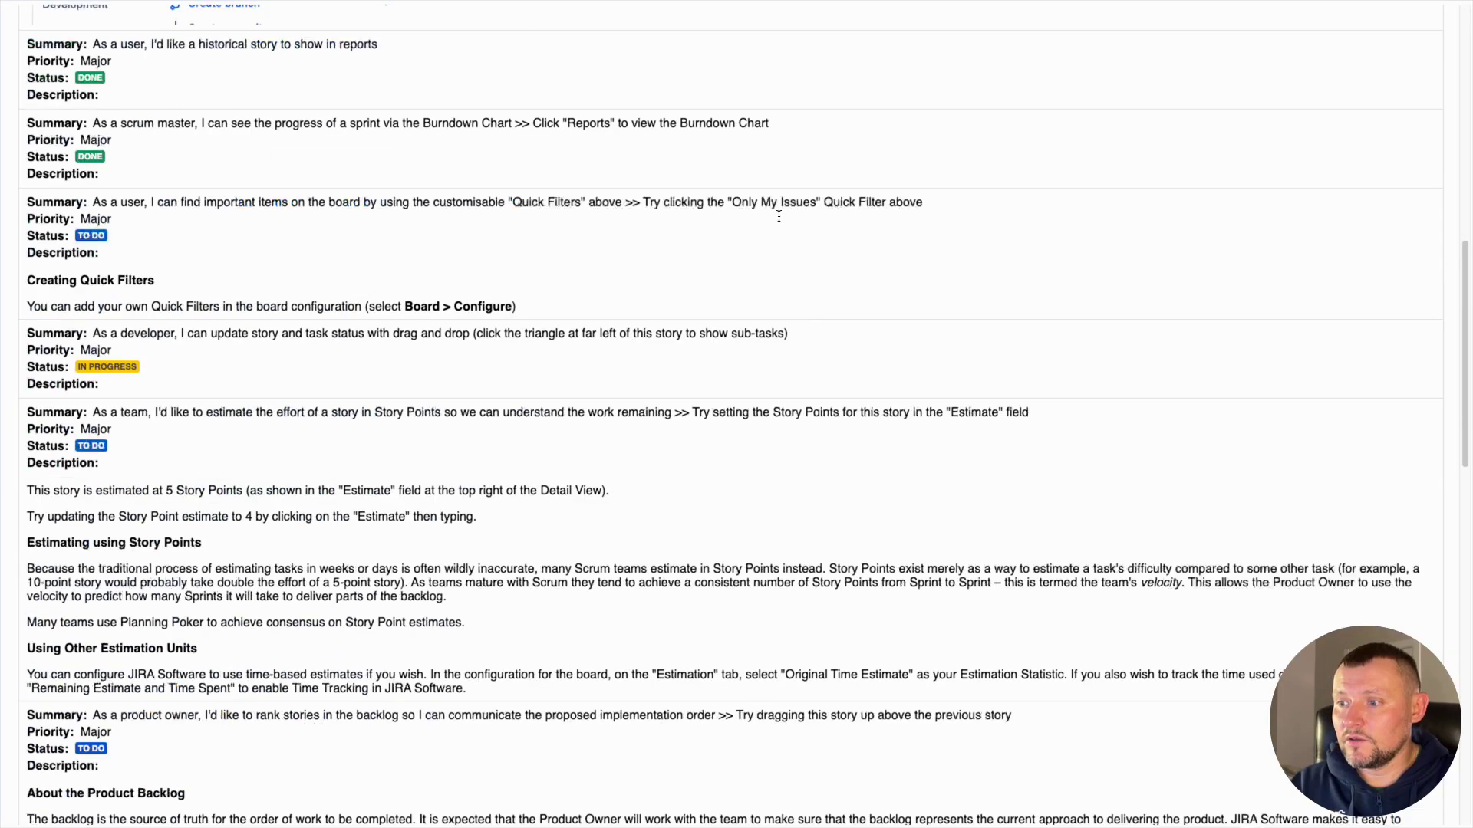
pyautogui.scroll(-5, 778, 216)
pyautogui.press('super+p')
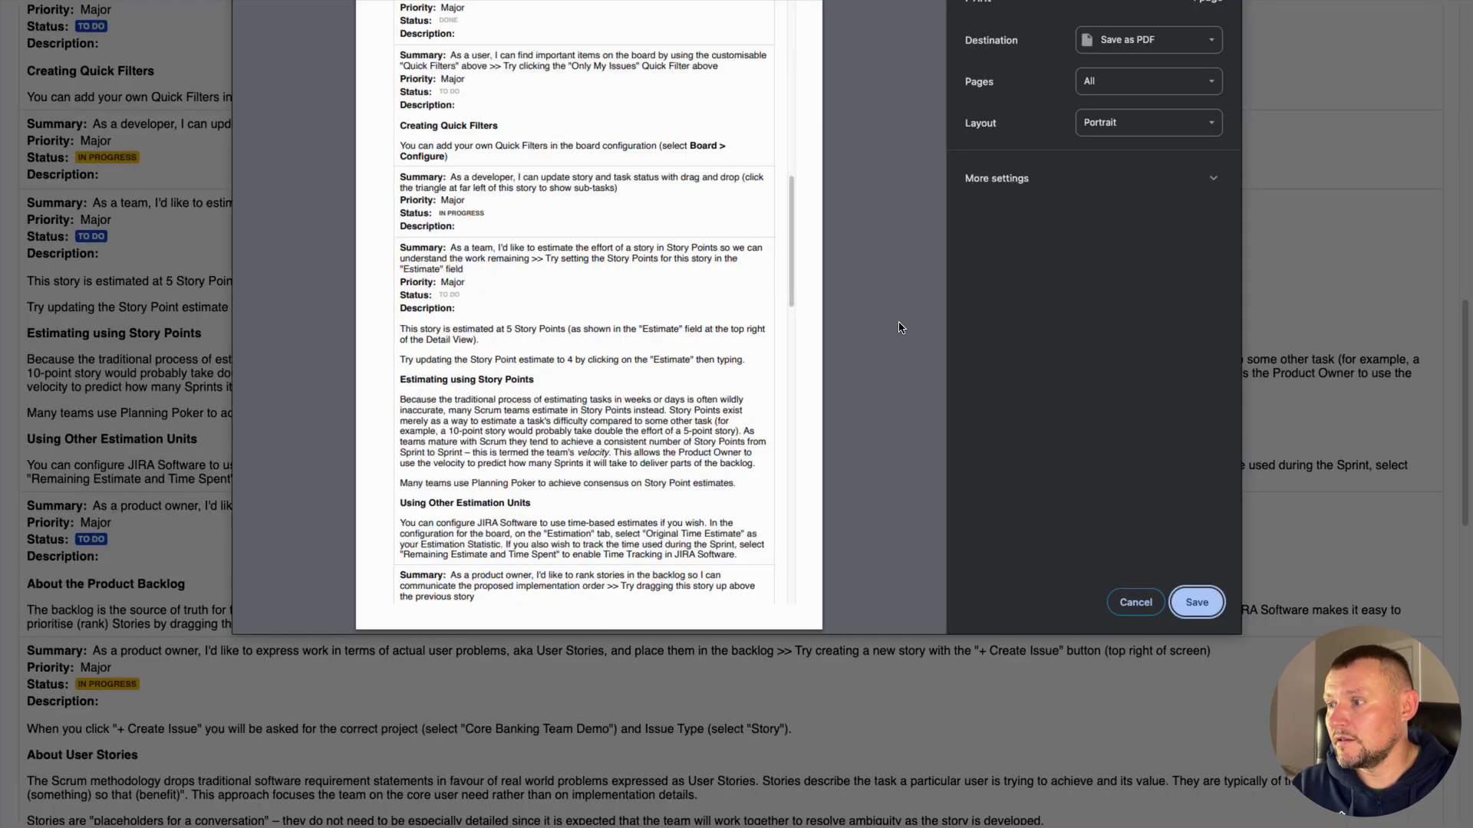
pyautogui.press('Escape')
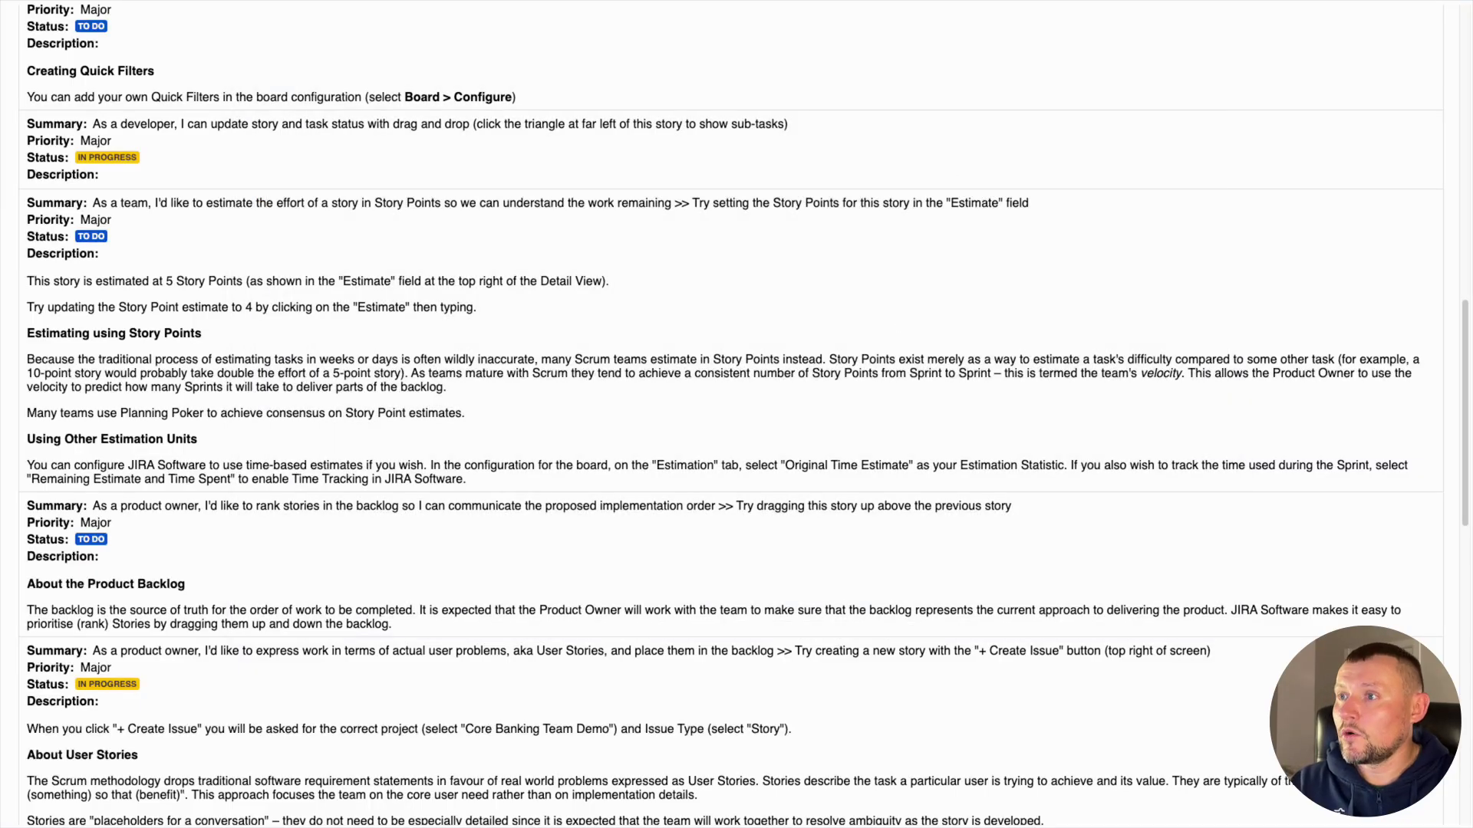
pyautogui.press('super+w')
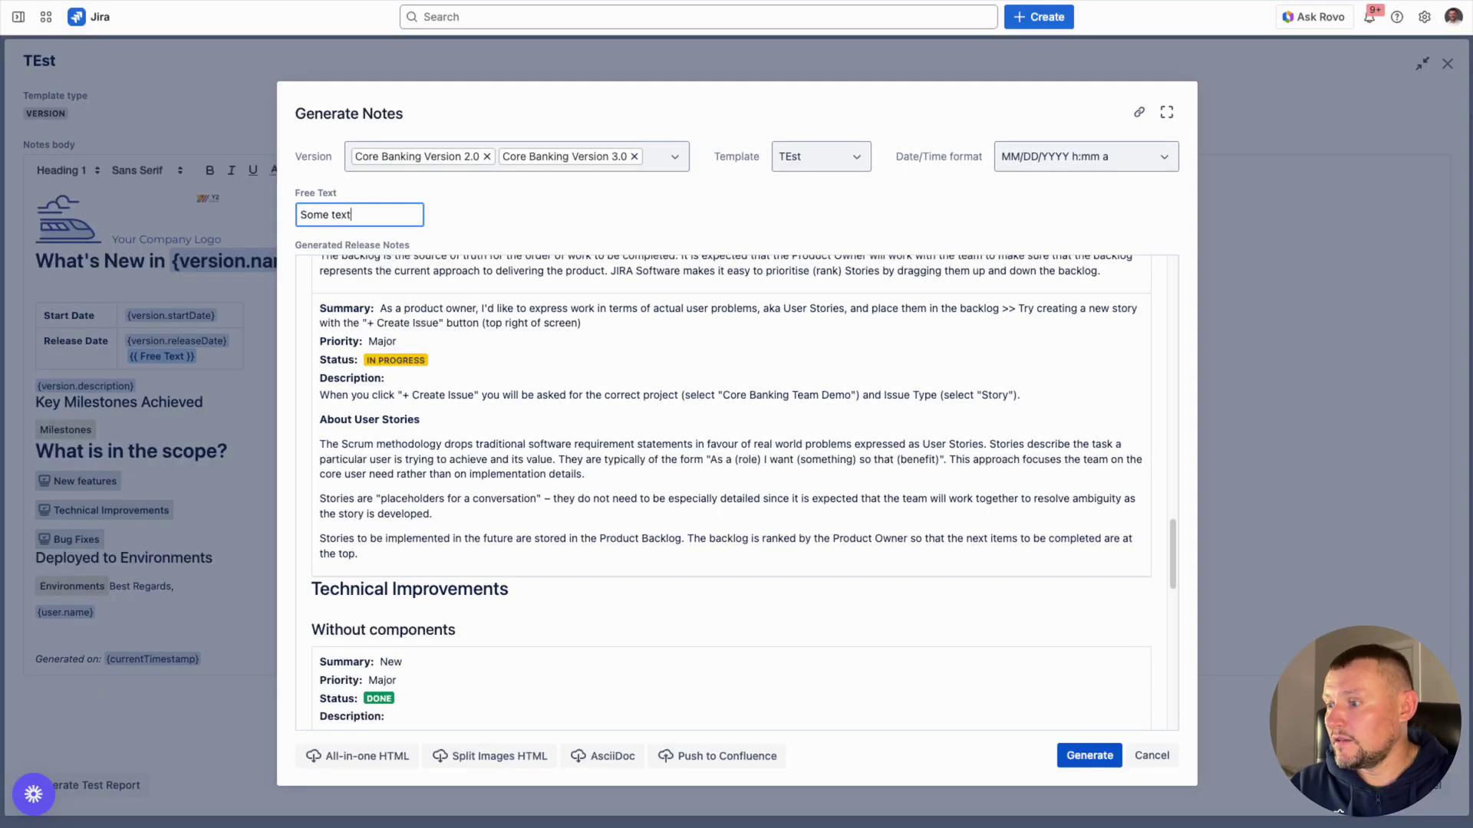
# Step: Publish the notes to Confluence space 3 Space Key under Core Banking Version 2.0 Release notes, titled "{version.name} Release notes some name"
pyautogui.click(752, 762)
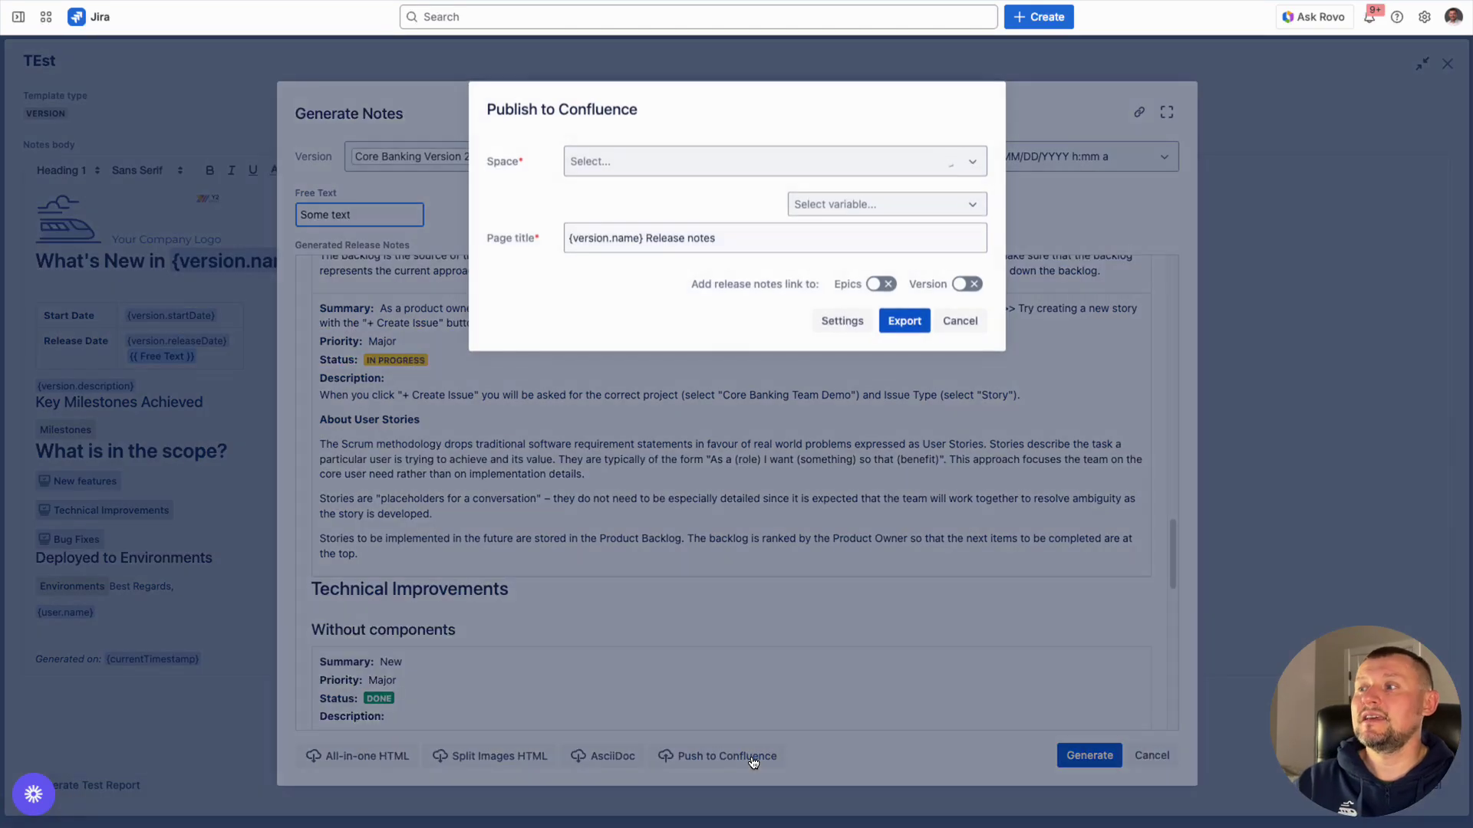
pyautogui.click(648, 161)
pyautogui.click(648, 159)
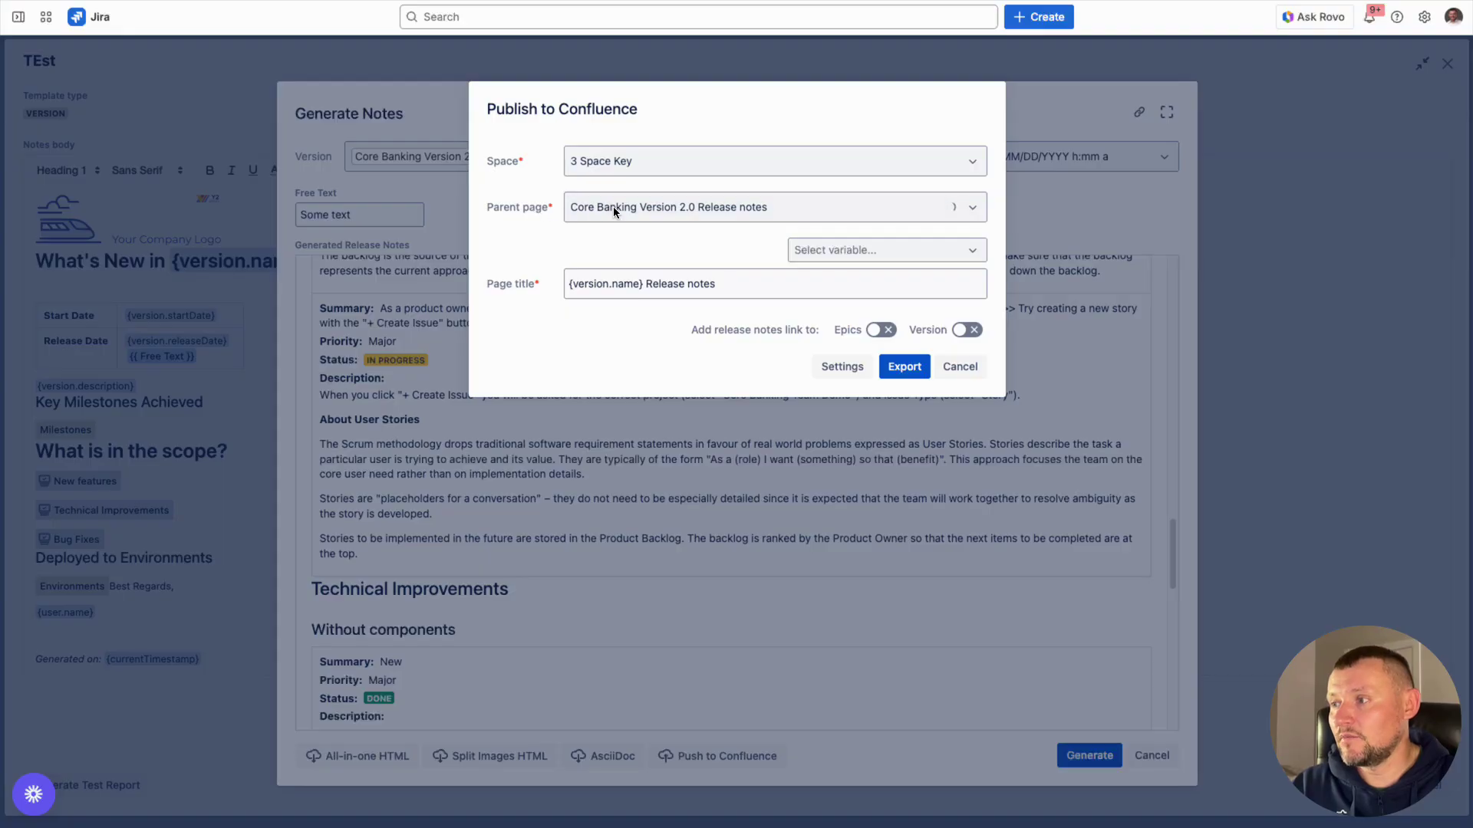
pyautogui.click(736, 280)
pyautogui.write('some name')
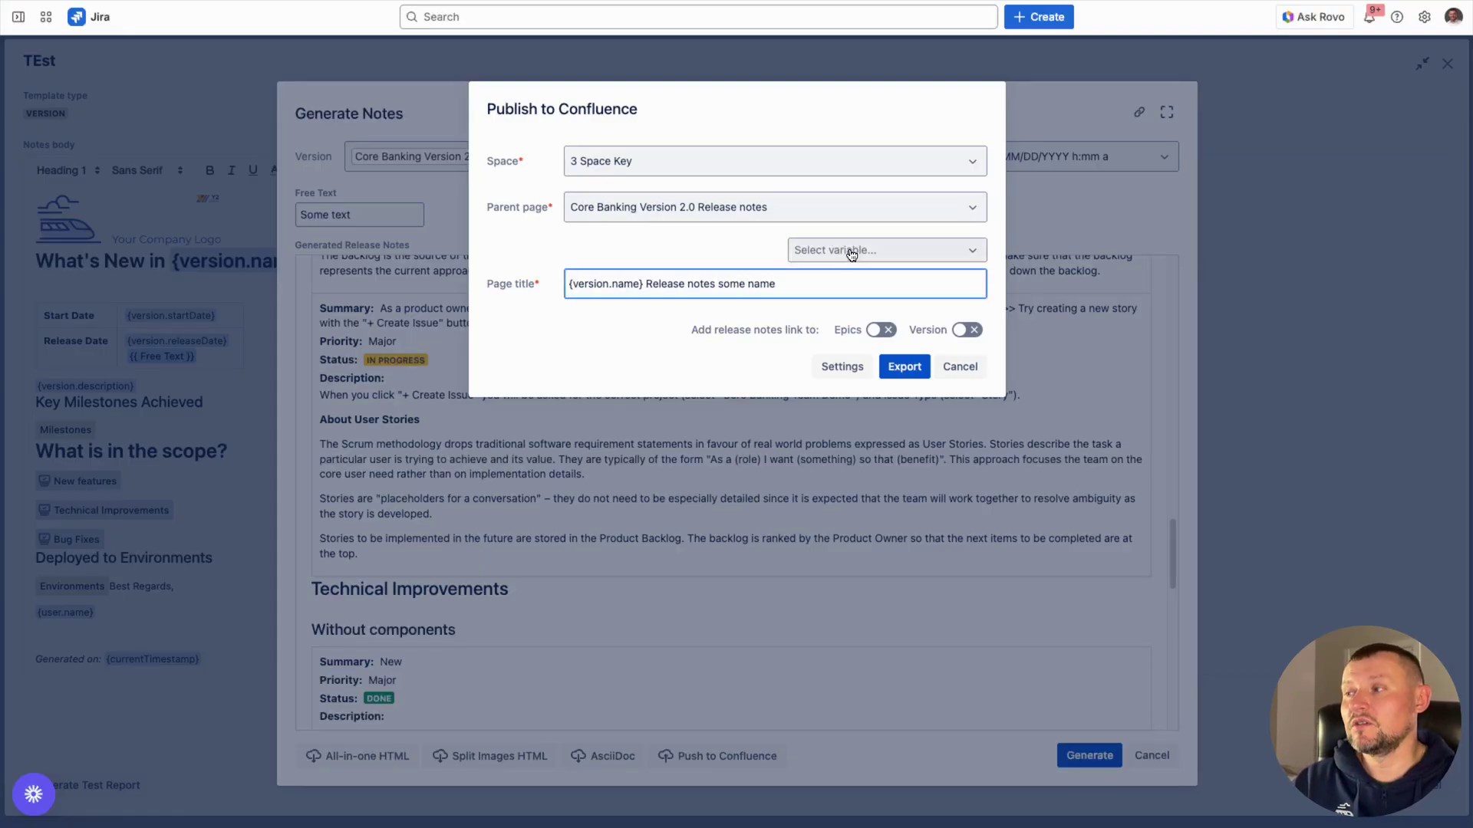
pyautogui.click(890, 372)
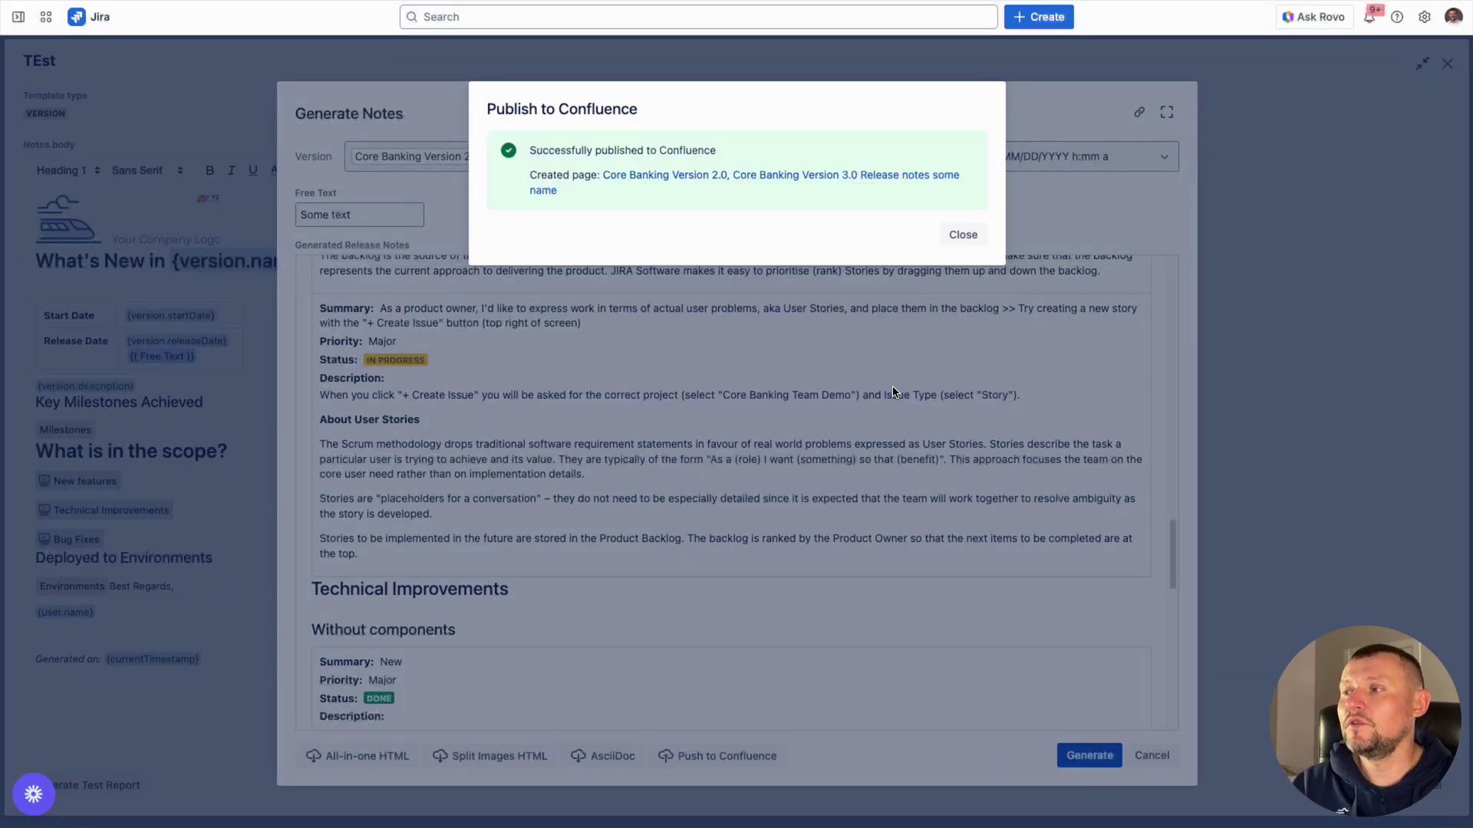
# Step: Open and review the published Confluence page, then return to Jira and close the notes generation and TEst template
pyautogui.click(798, 176)
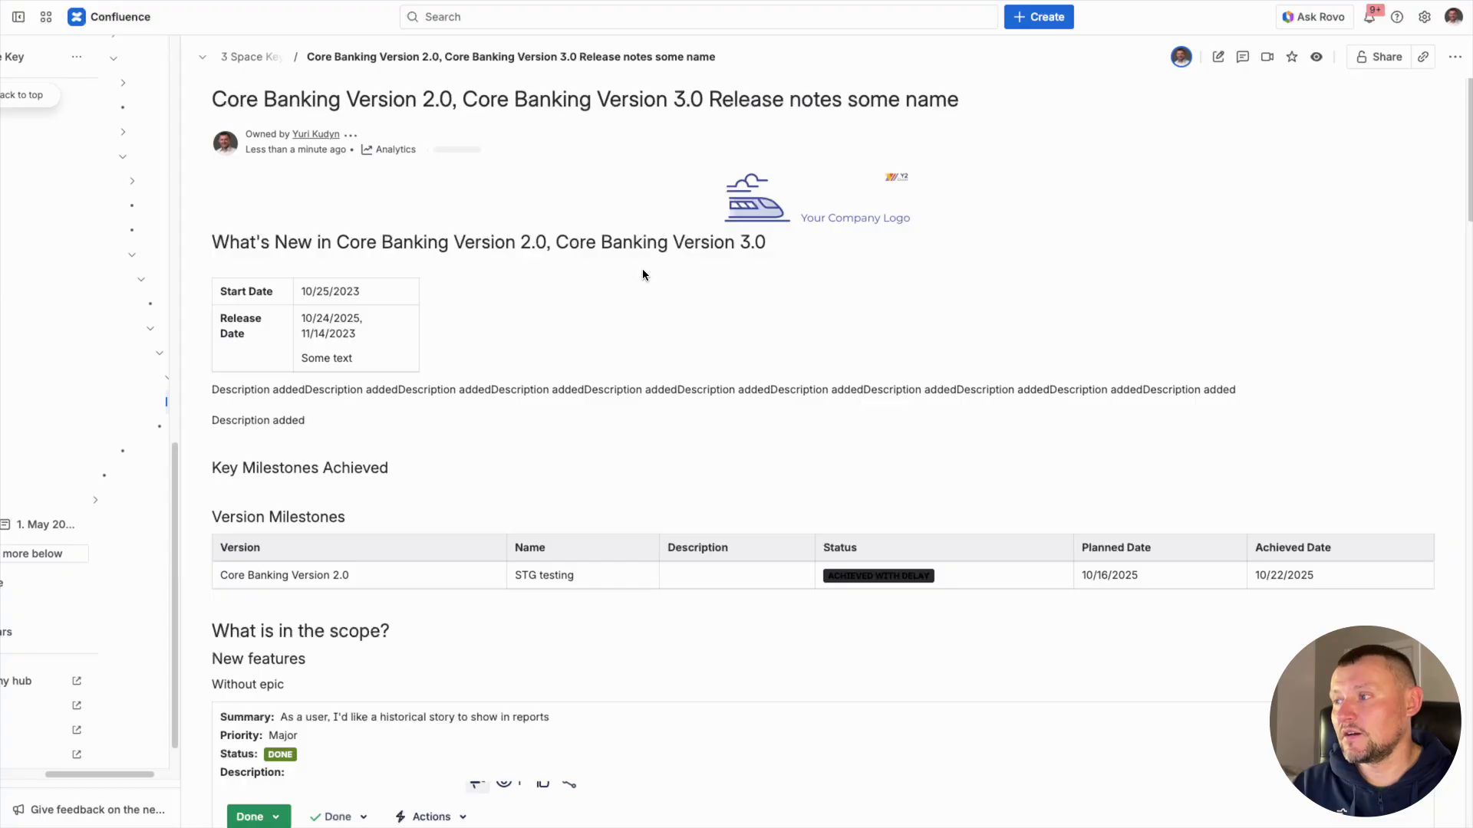
pyautogui.scroll(-4, 641, 269)
pyautogui.scroll(-20, 641, 272)
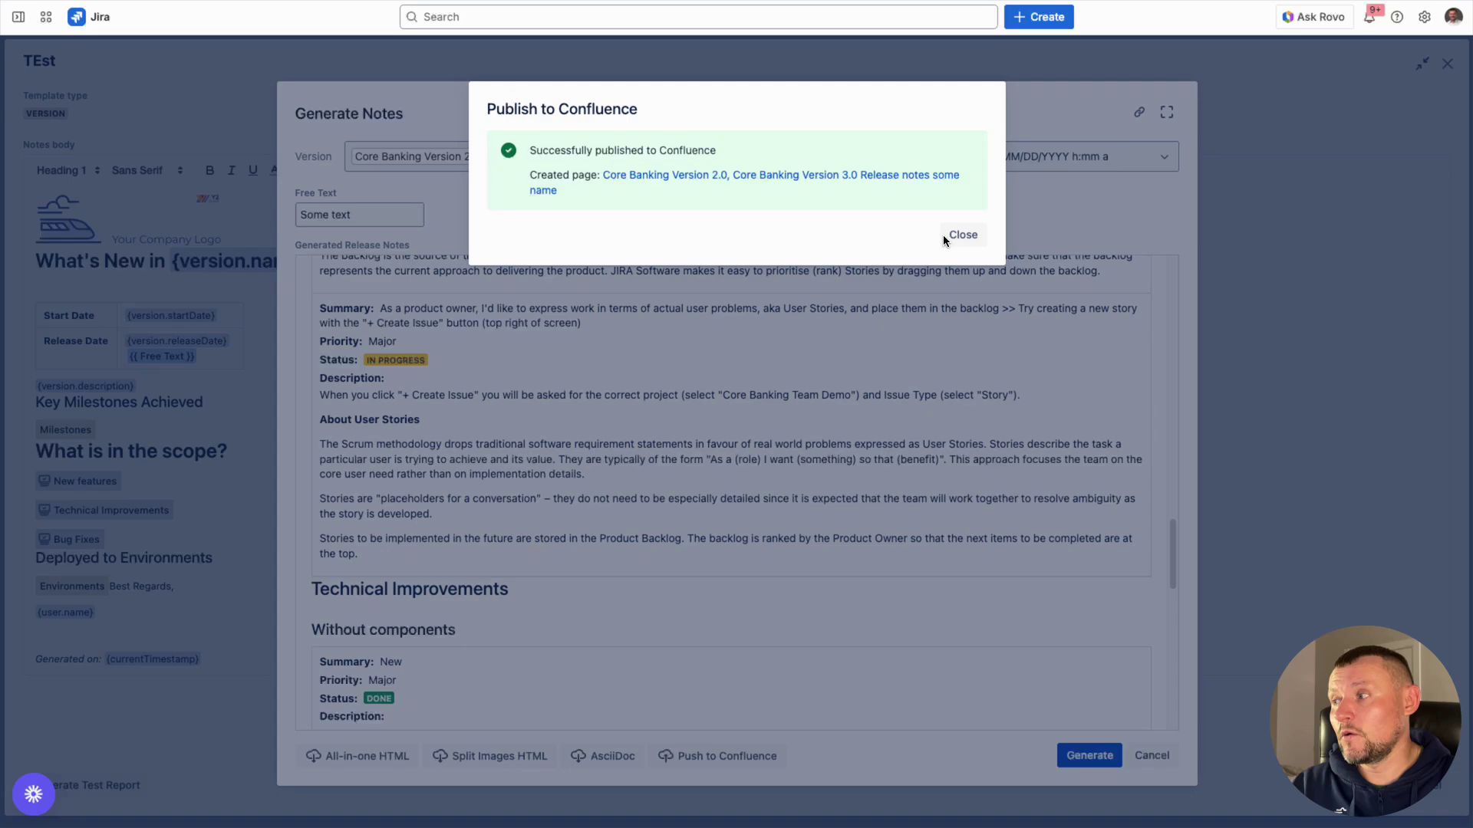
pyautogui.click(959, 234)
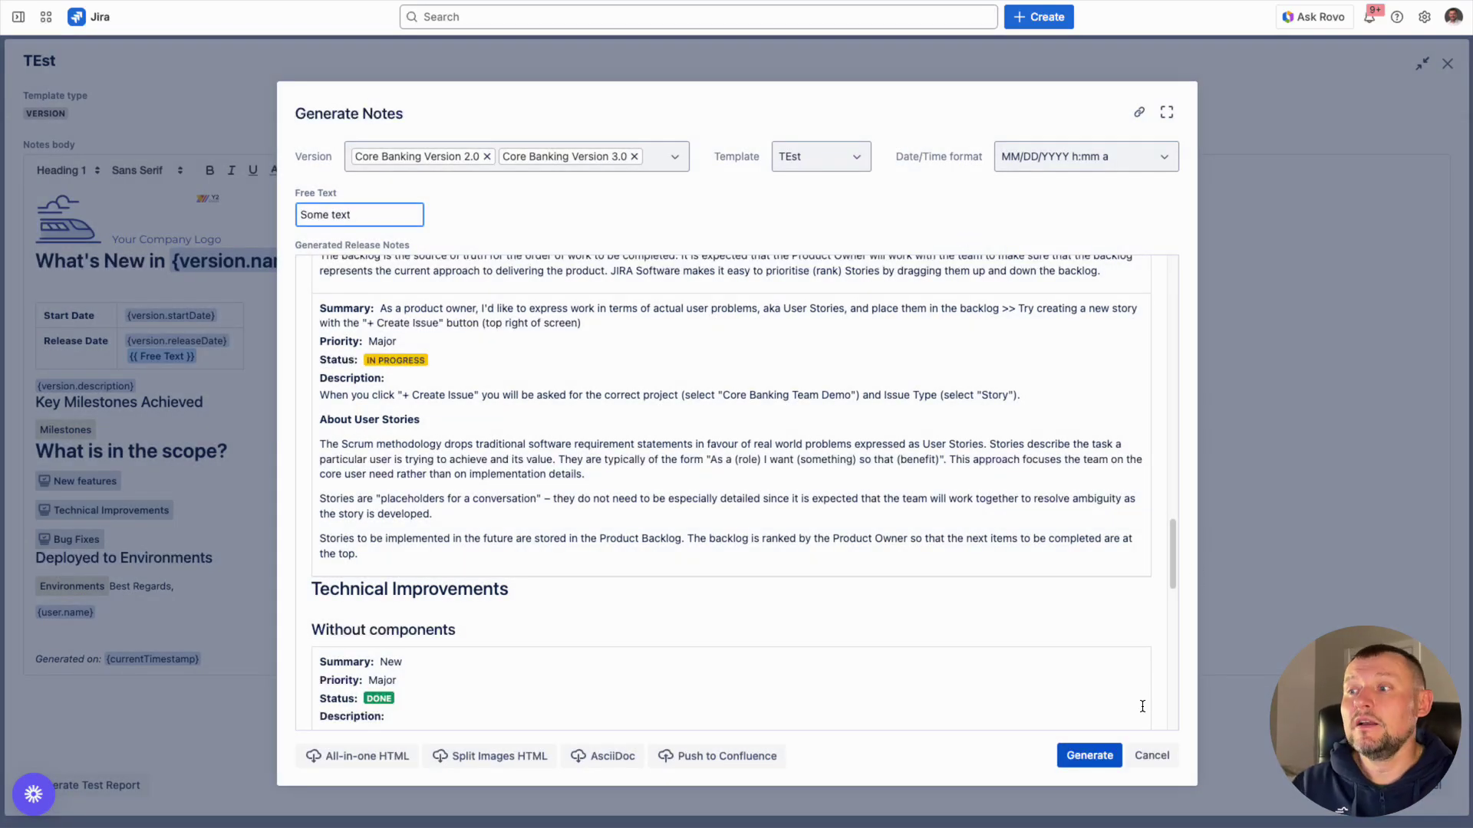
pyautogui.click(1151, 755)
pyautogui.click(1431, 786)
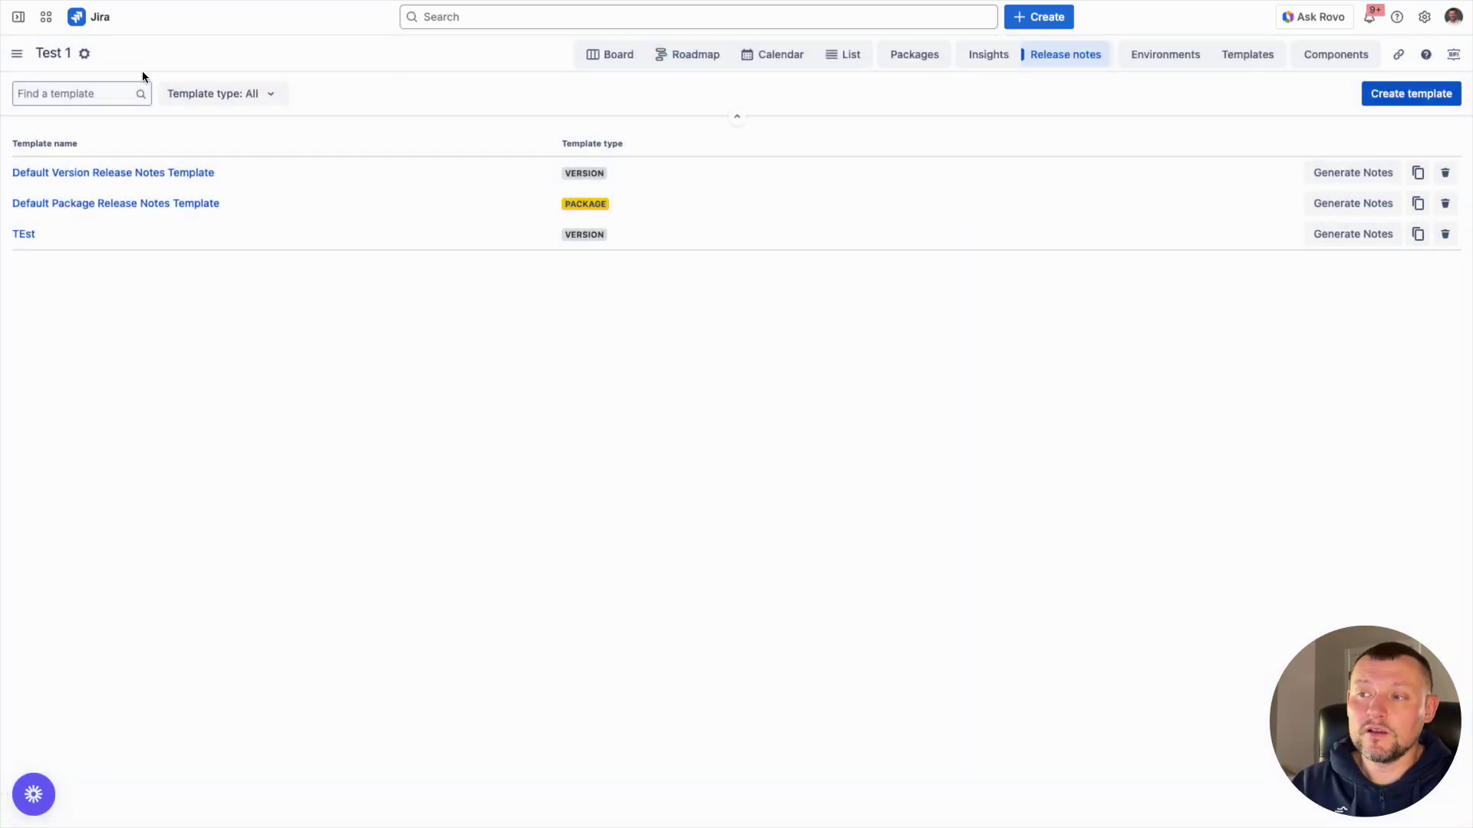
# Step: Open the Pi1 package from the board and check which templates its release notes can use, without generating notes
pyautogui.click(612, 54)
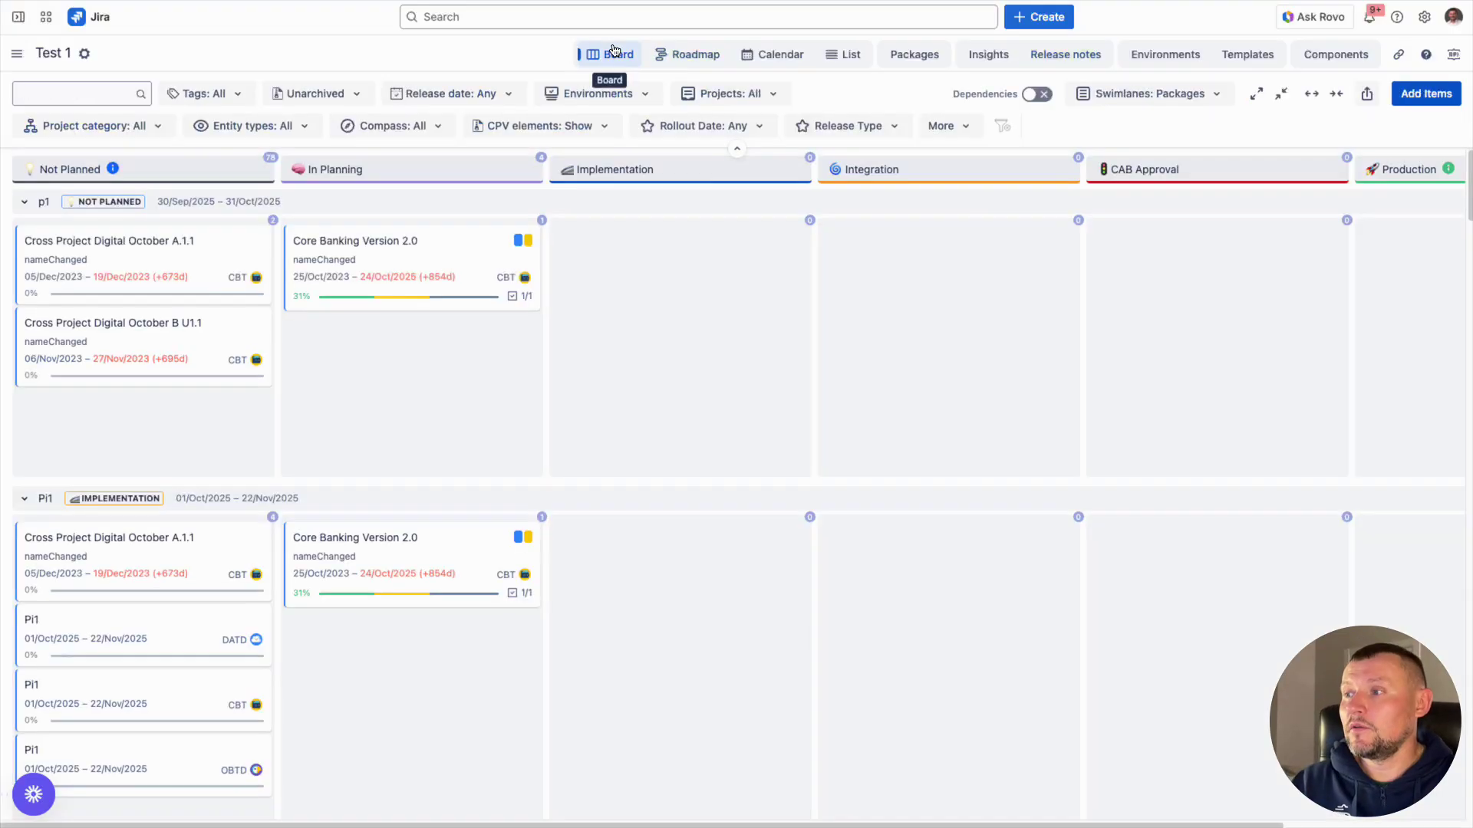
pyautogui.click(424, 499)
pyautogui.scroll(-3, 1061, 539)
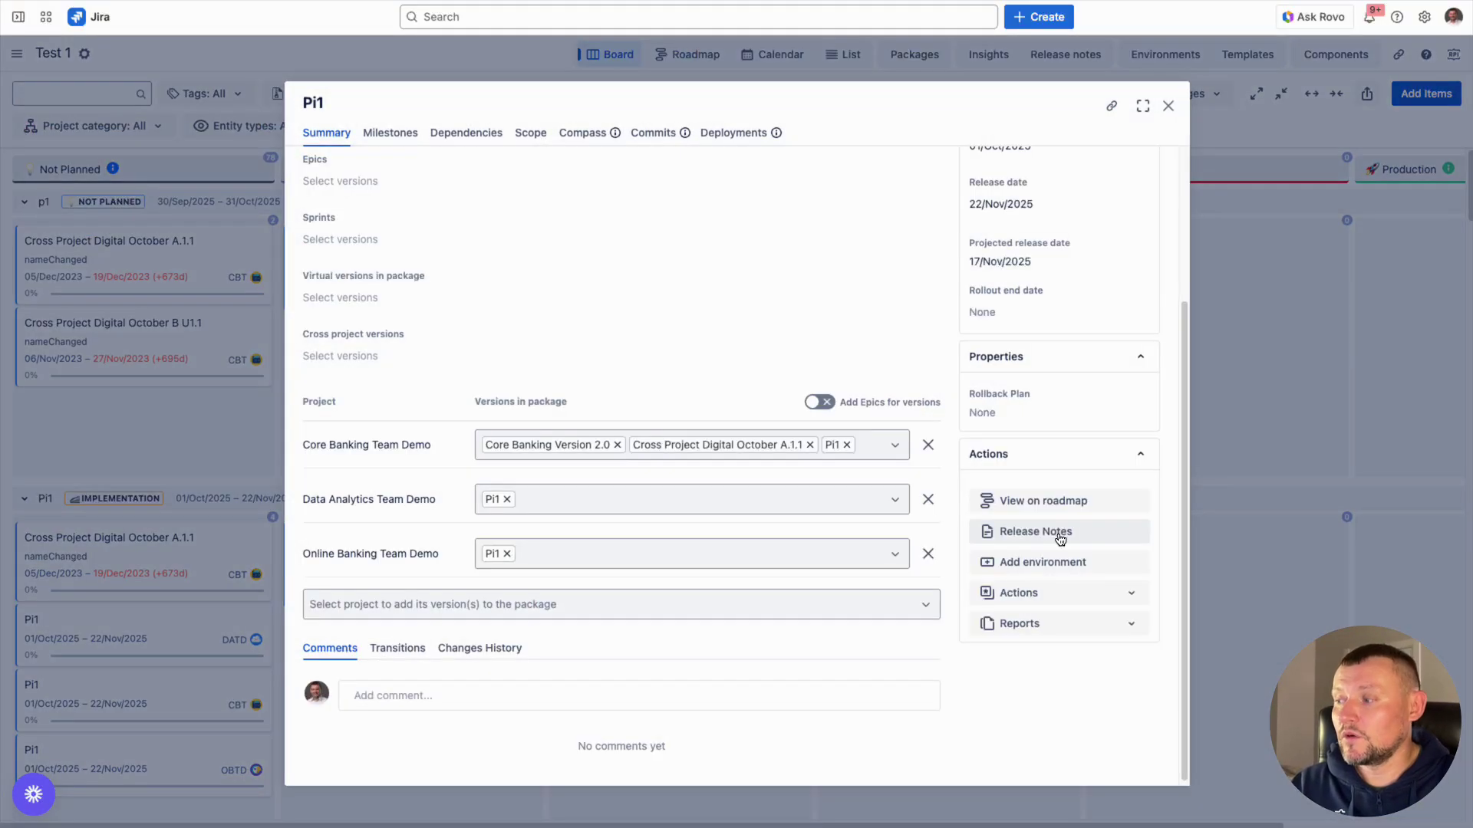
pyautogui.click(1060, 533)
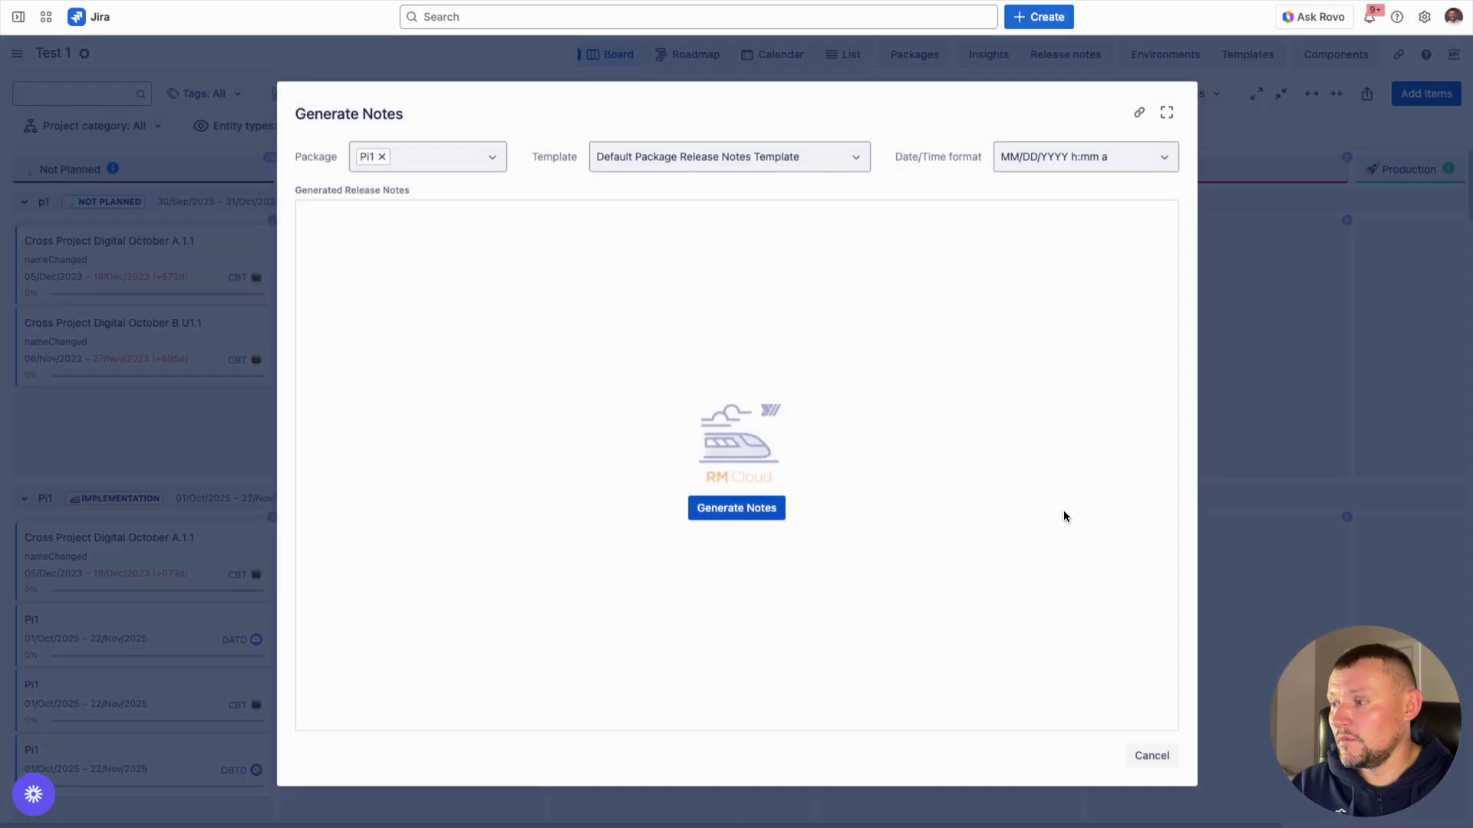
pyautogui.click(627, 158)
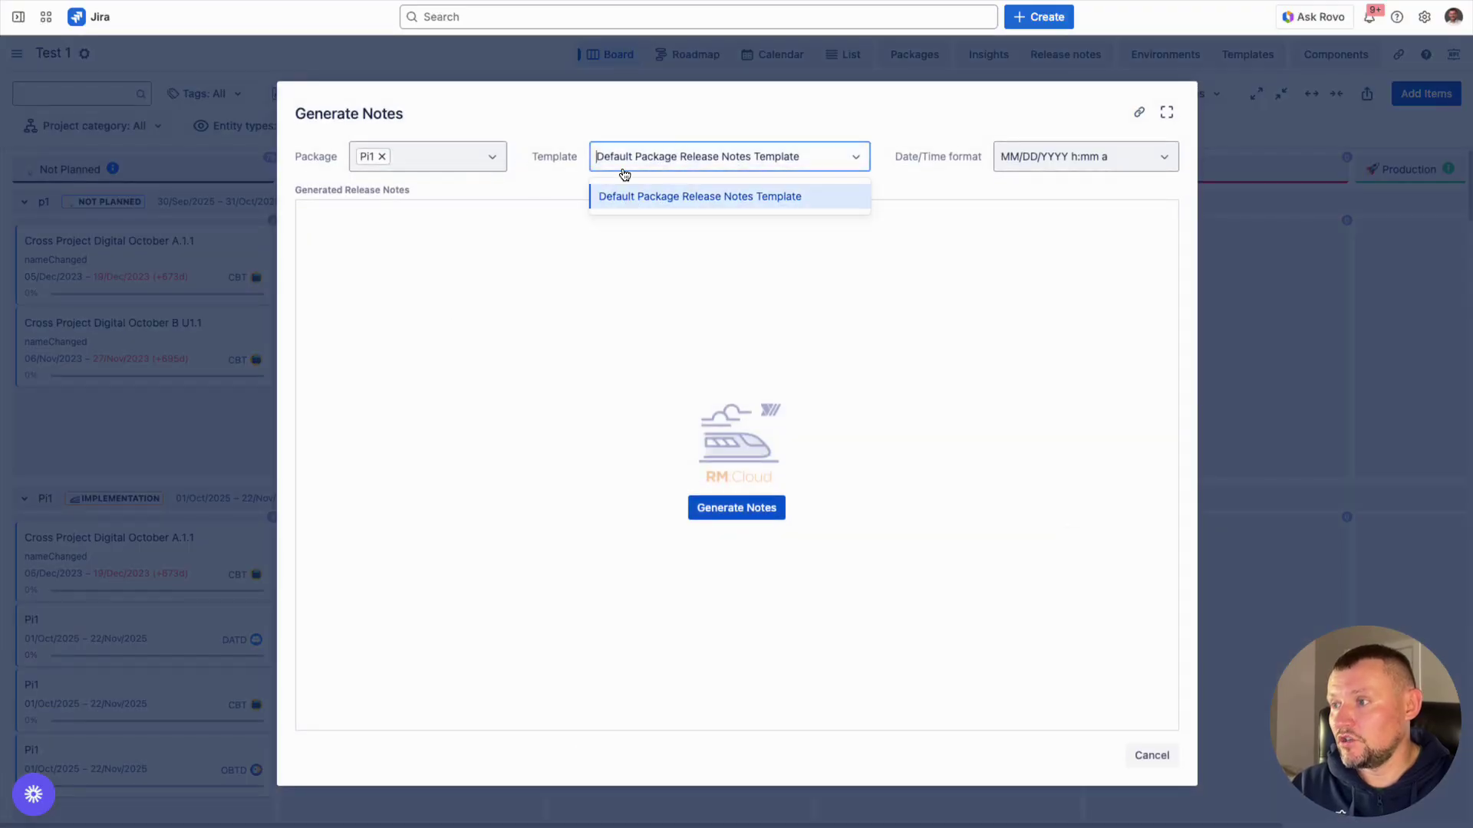
pyautogui.click(1122, 755)
pyautogui.press('Escape')
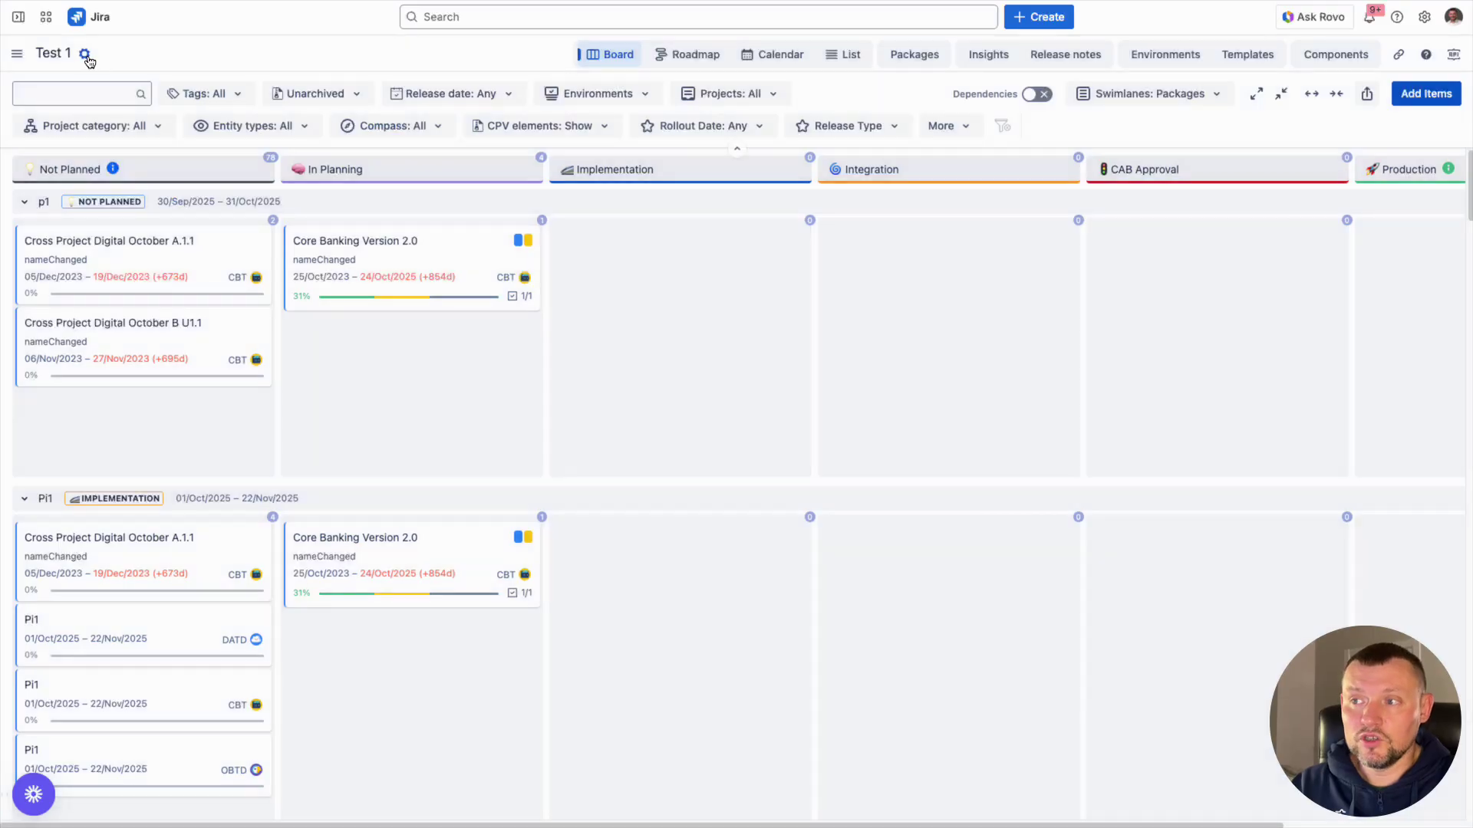
# Step: In the board's versions workflow, enable triggered release notes generation for the Implementation column using the TEst template
pyautogui.click(86, 56)
pyautogui.click(84, 198)
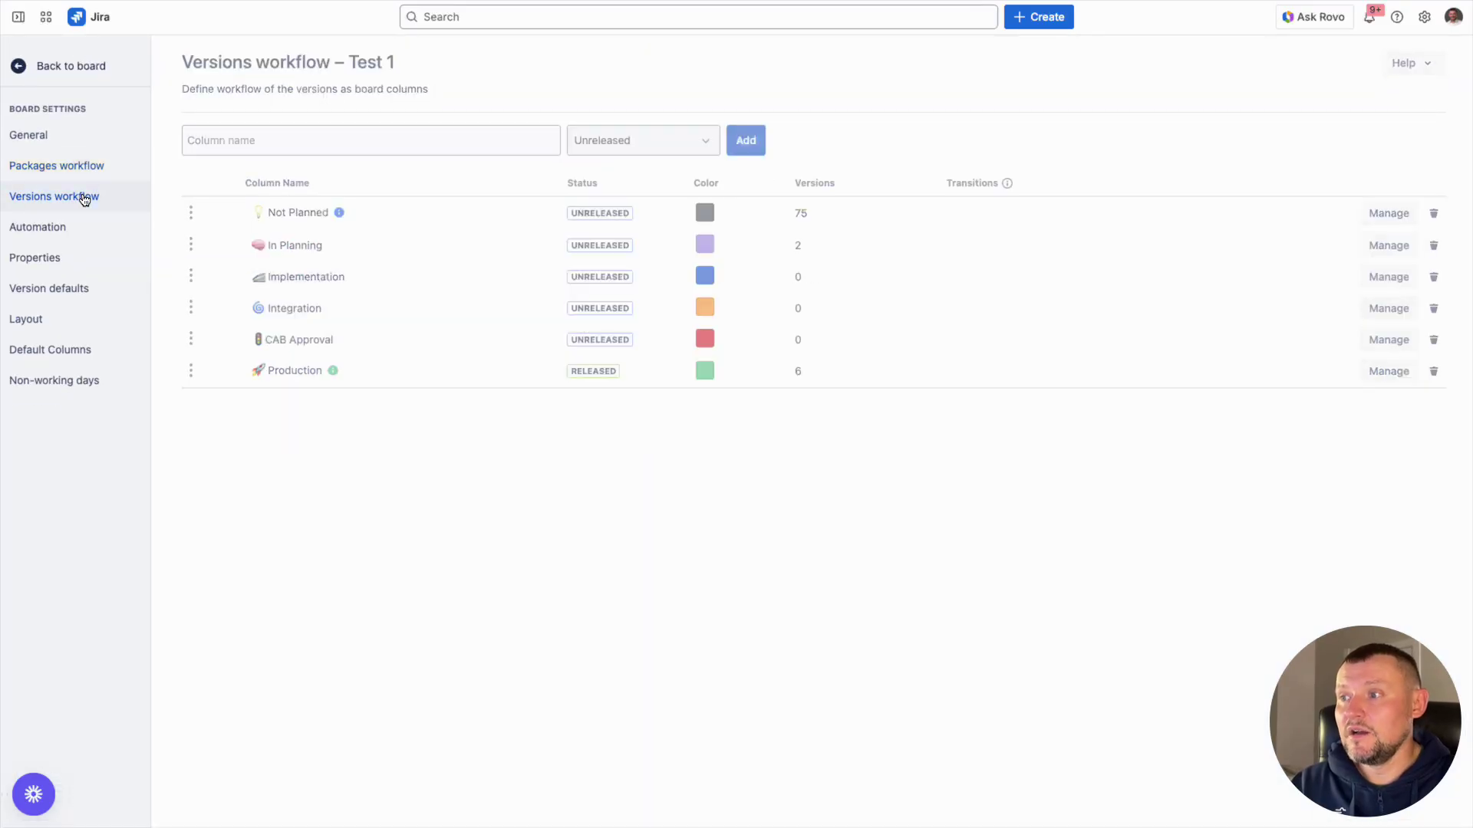
pyautogui.click(1392, 278)
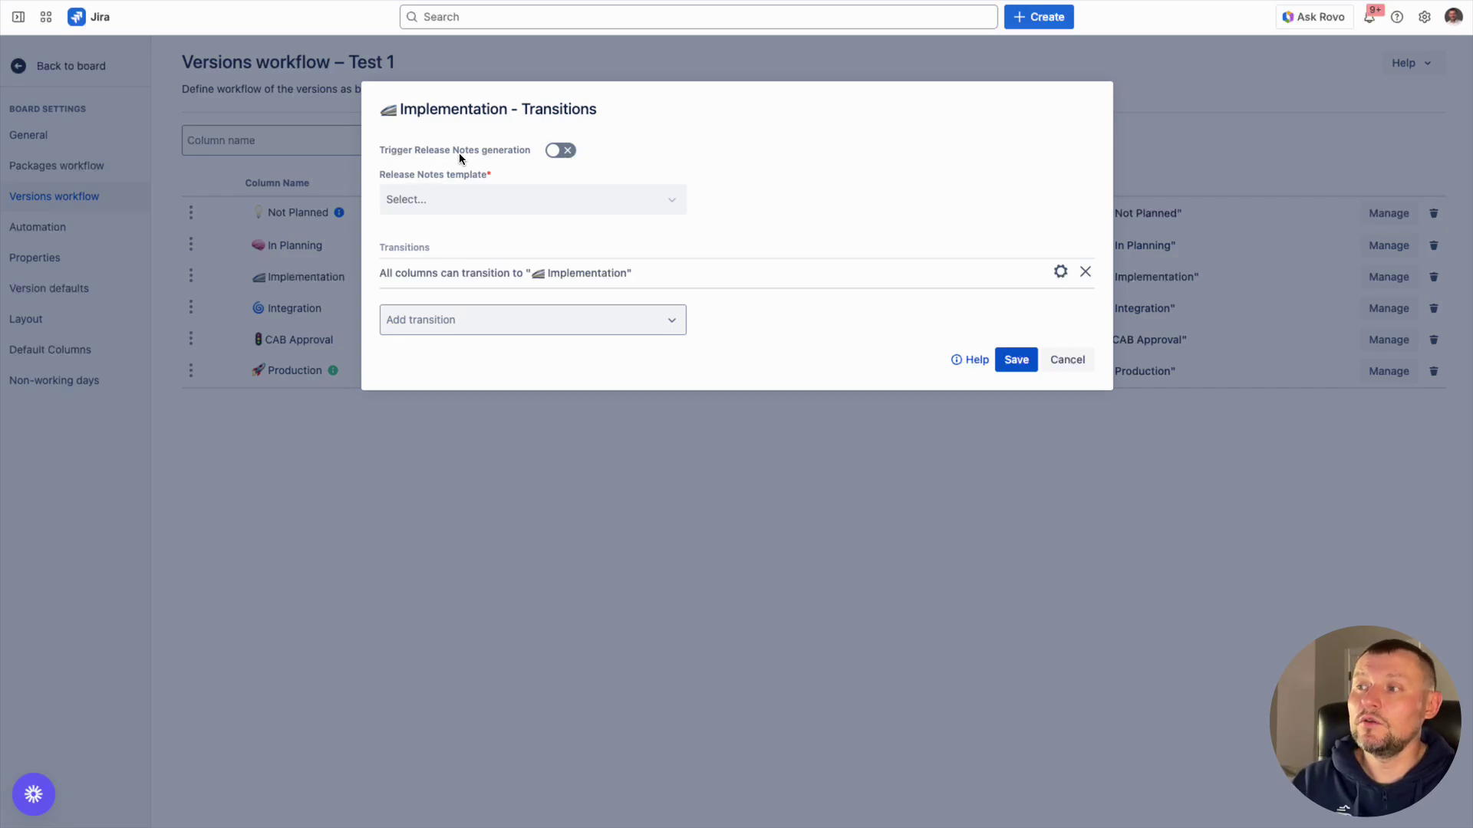
pyautogui.click(561, 151)
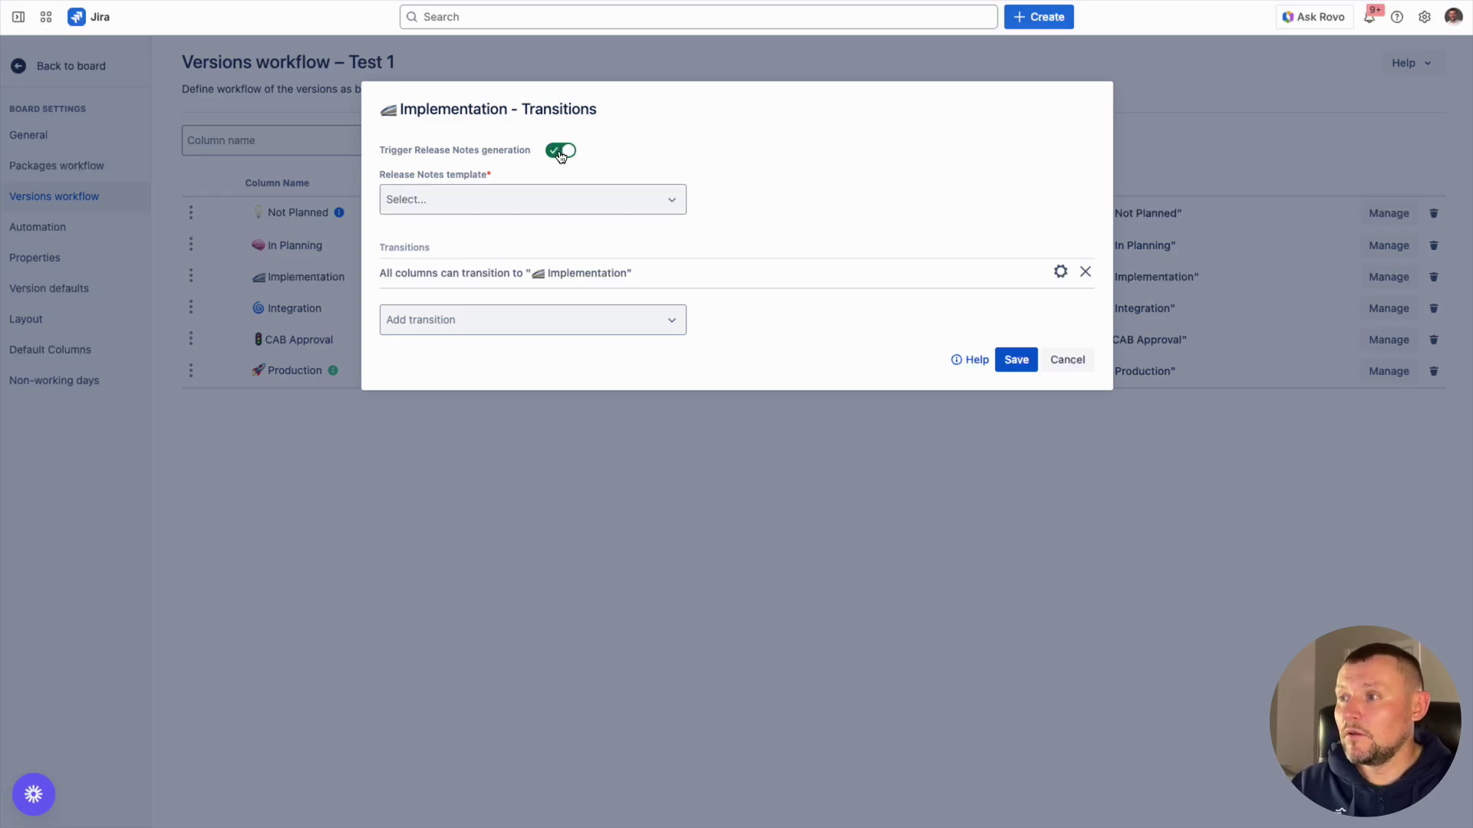
pyautogui.click(450, 200)
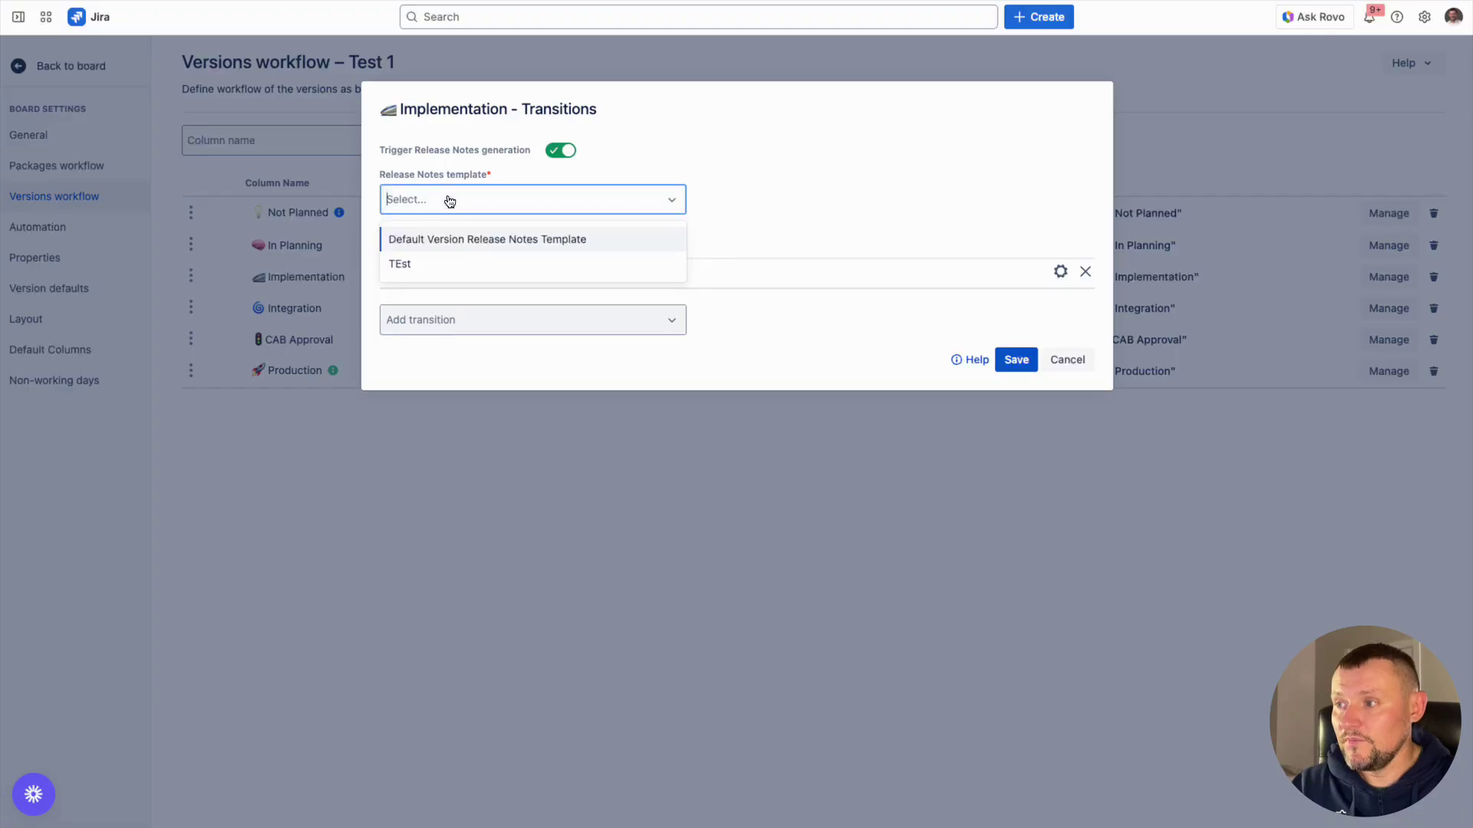
pyautogui.click(428, 254)
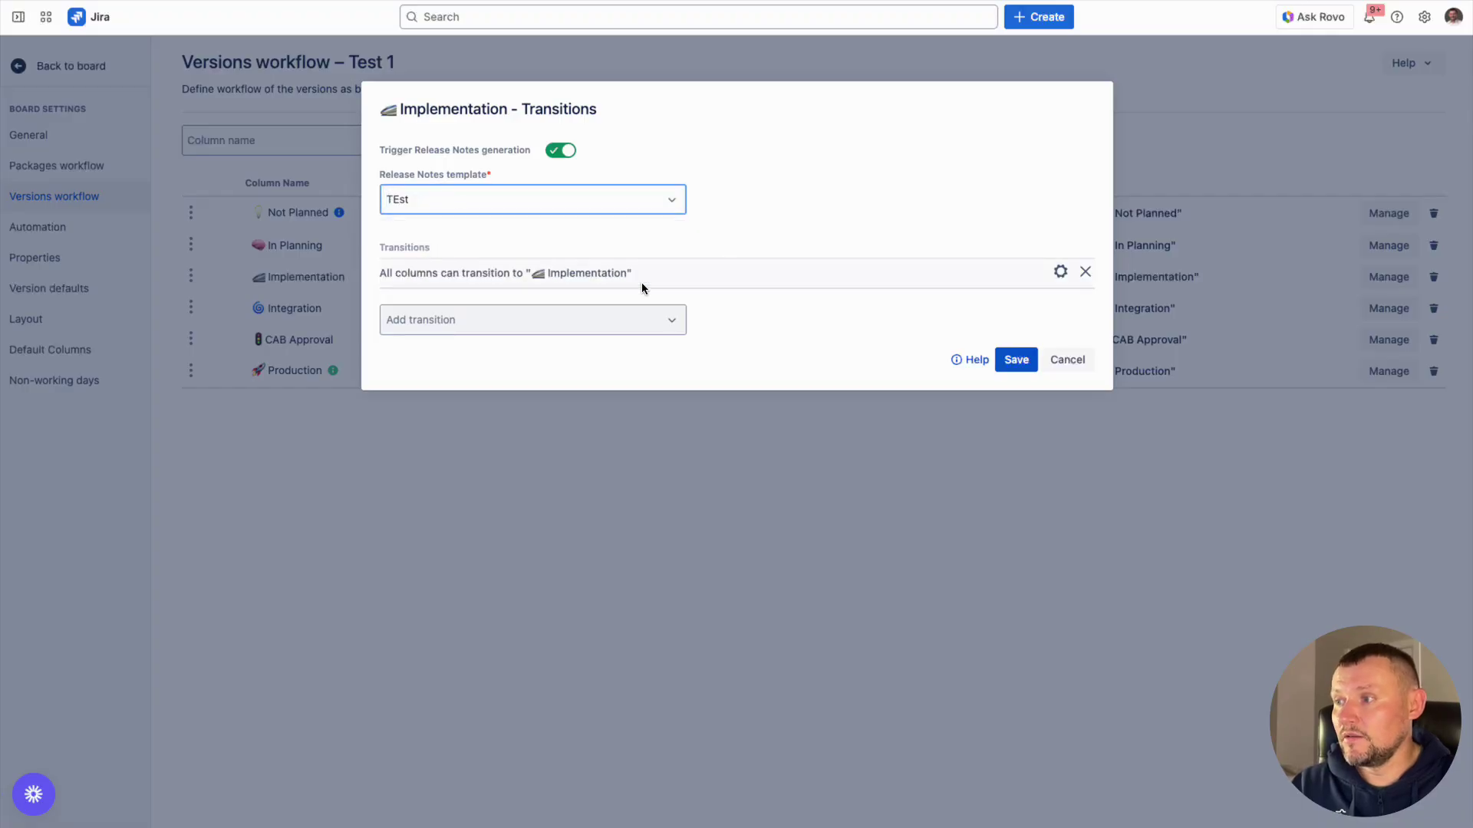
pyautogui.click(1023, 370)
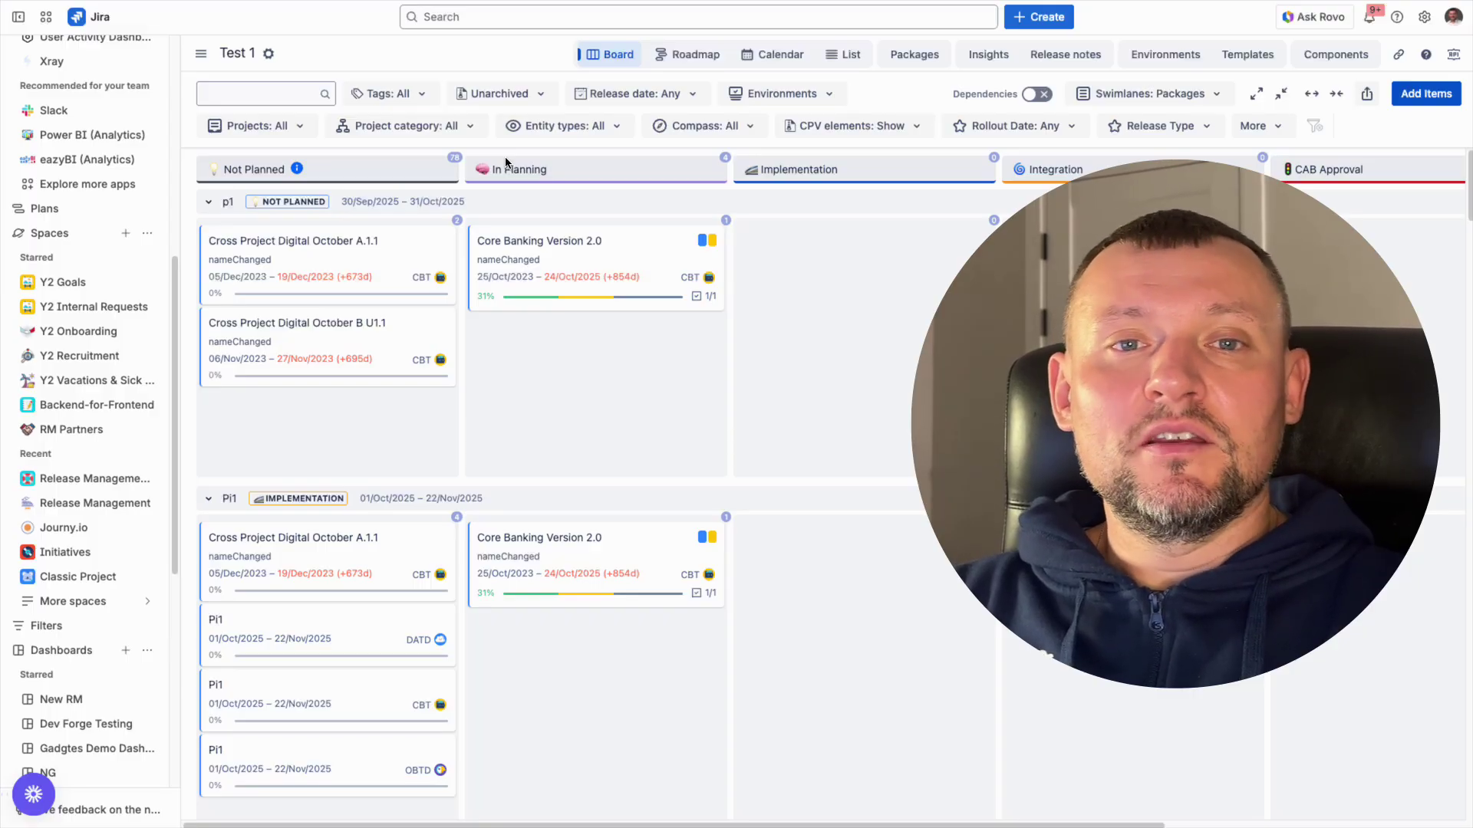
# Step: Open the Automation settings of the Test 1 board
pyautogui.click(272, 56)
pyautogui.click(261, 224)
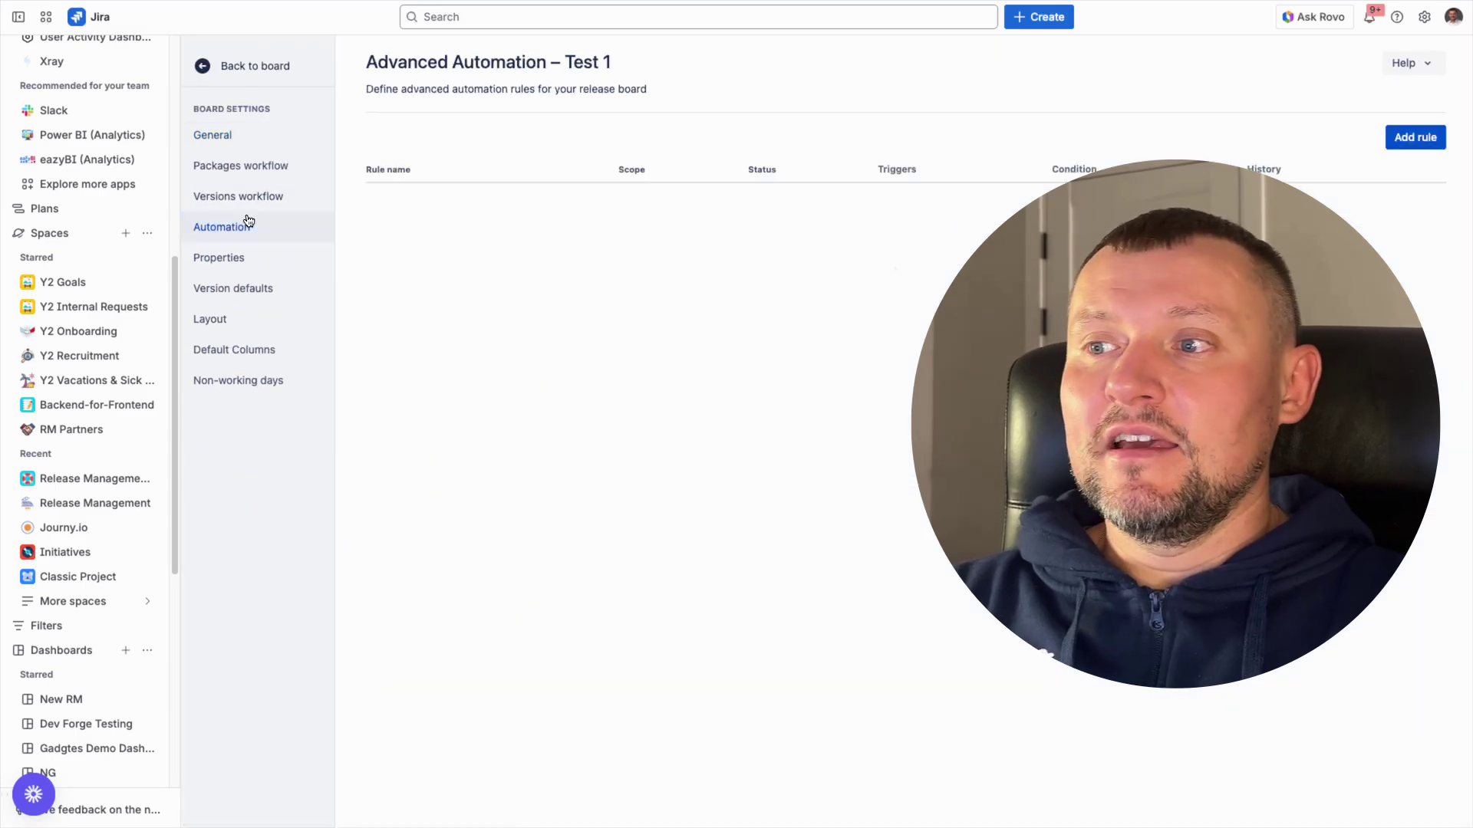